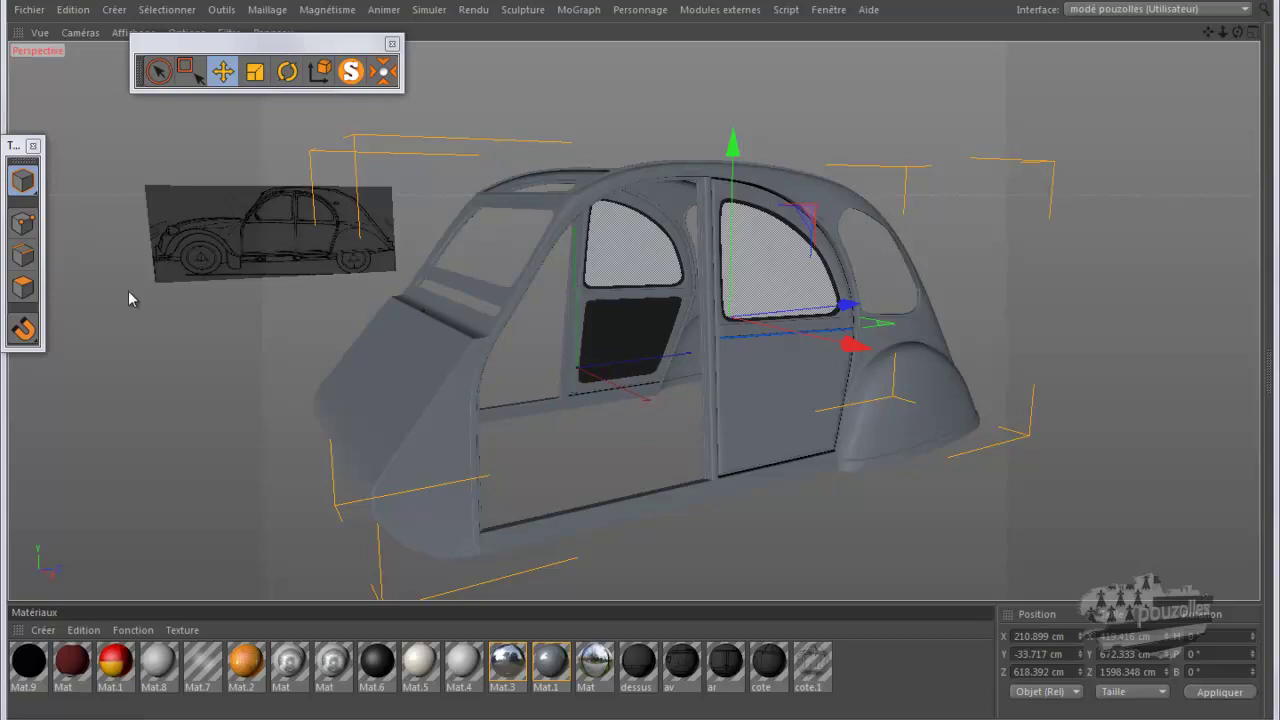
Step: Switch the car body to polygon mode and enlarge the Object/Attributes panel
{"action": "left_click", "coordinate": [23, 287]}
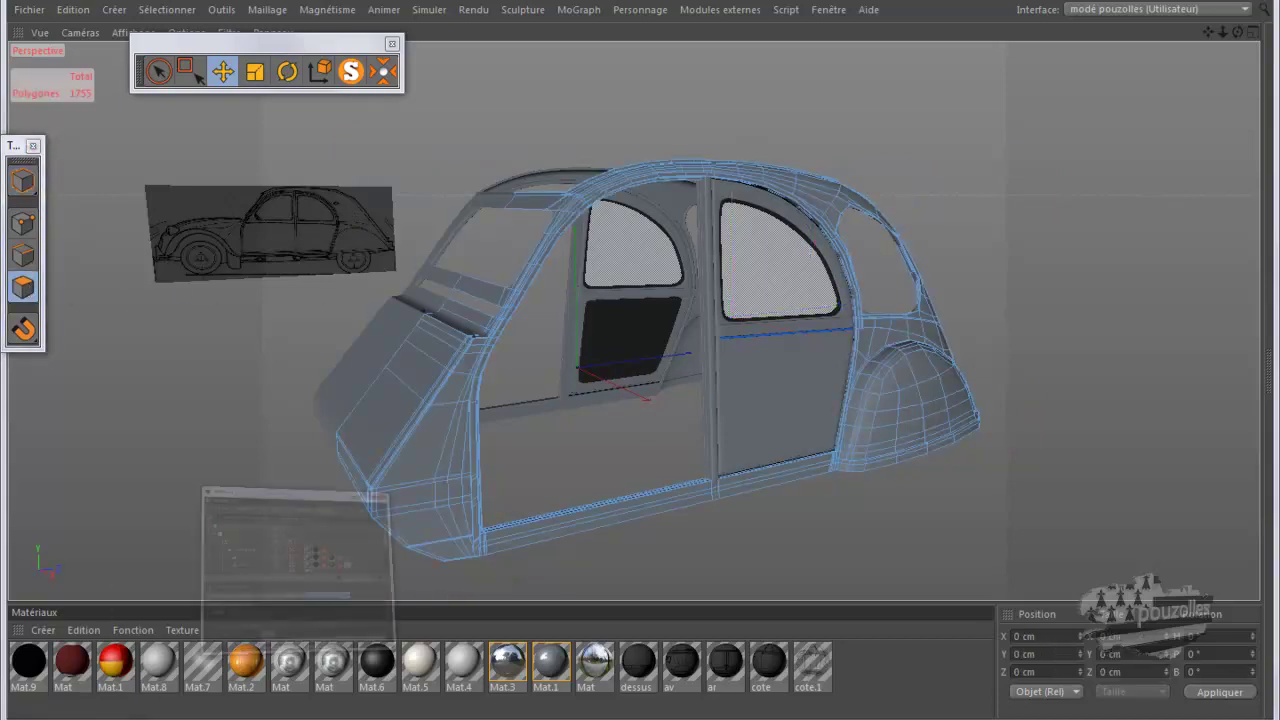
{"action": "left_click_drag", "start_coordinate": [704, 160], "coordinate": [712, 4]}
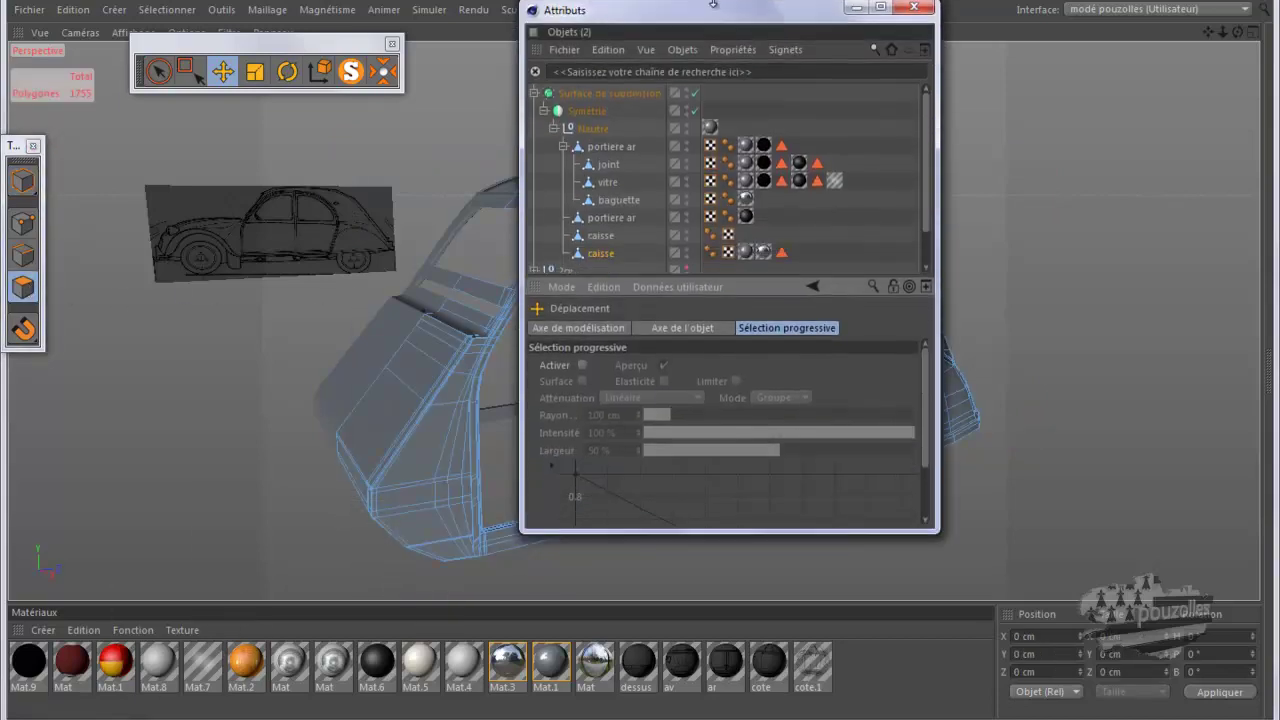
{"action": "mouse_move", "coordinate": [728, 532]}
{"action": "left_mouse_down"}
{"action": "mouse_move", "coordinate": [728, 719]}
{"action": "mouse_move", "coordinate": [728, 684]}
{"action": "left_mouse_up"}
Step: Move the object panel aside to uncover the car and show the four-view layout
{"action": "left_click", "coordinate": [681, 30]}
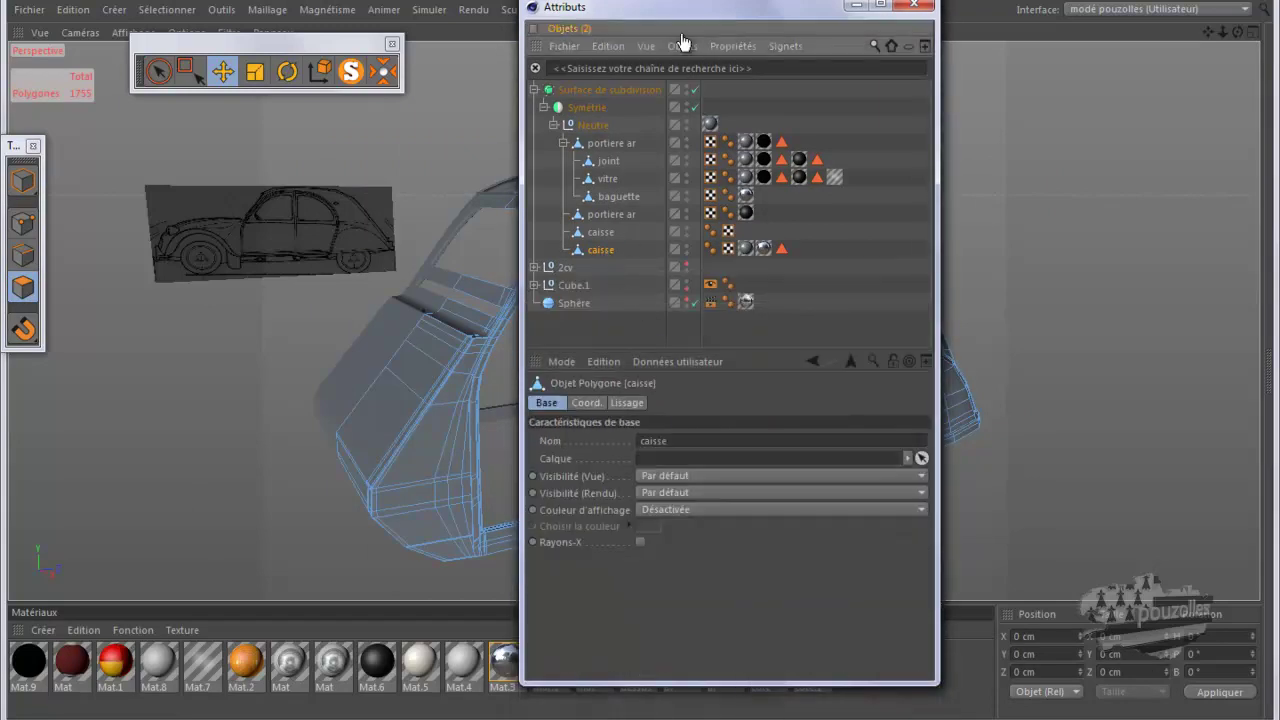
{"action": "mouse_move", "coordinate": [685, 11]}
{"action": "left_mouse_down"}
{"action": "mouse_move", "coordinate": [1015, 35]}
{"action": "mouse_move", "coordinate": [869, 624]}
{"action": "left_mouse_up"}
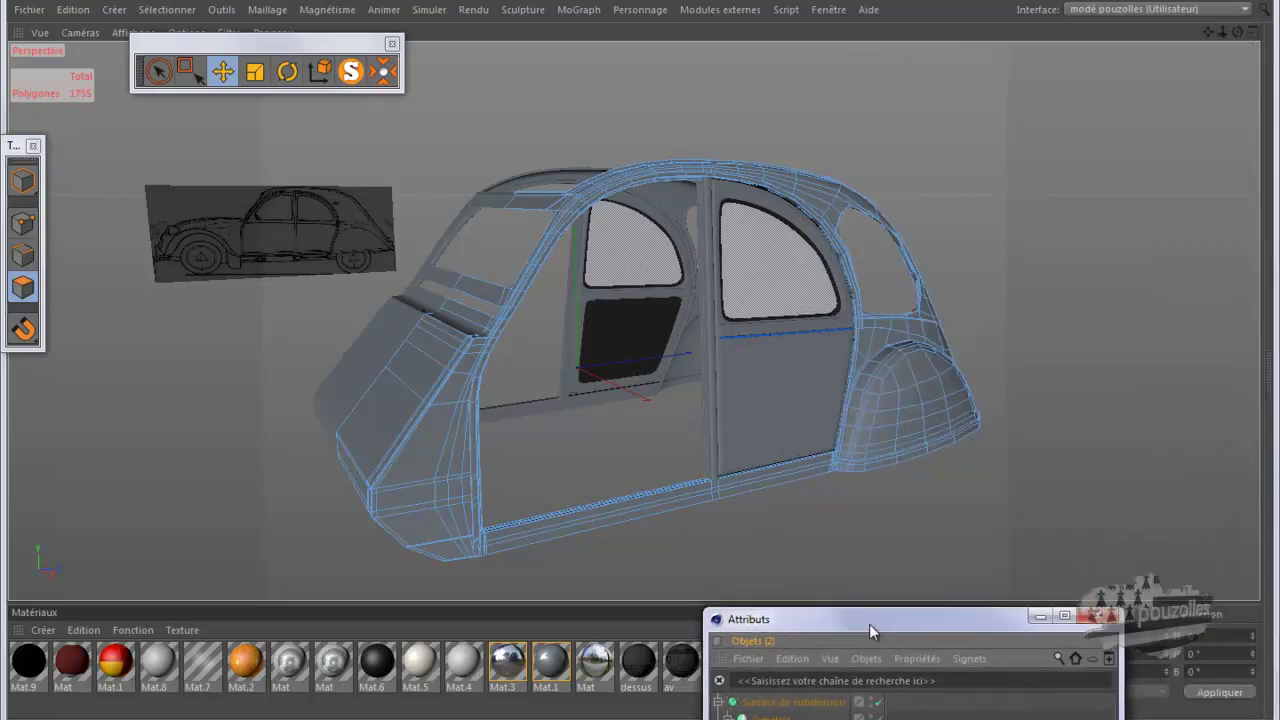
{"action": "middle_click", "coordinate": [696, 405]}
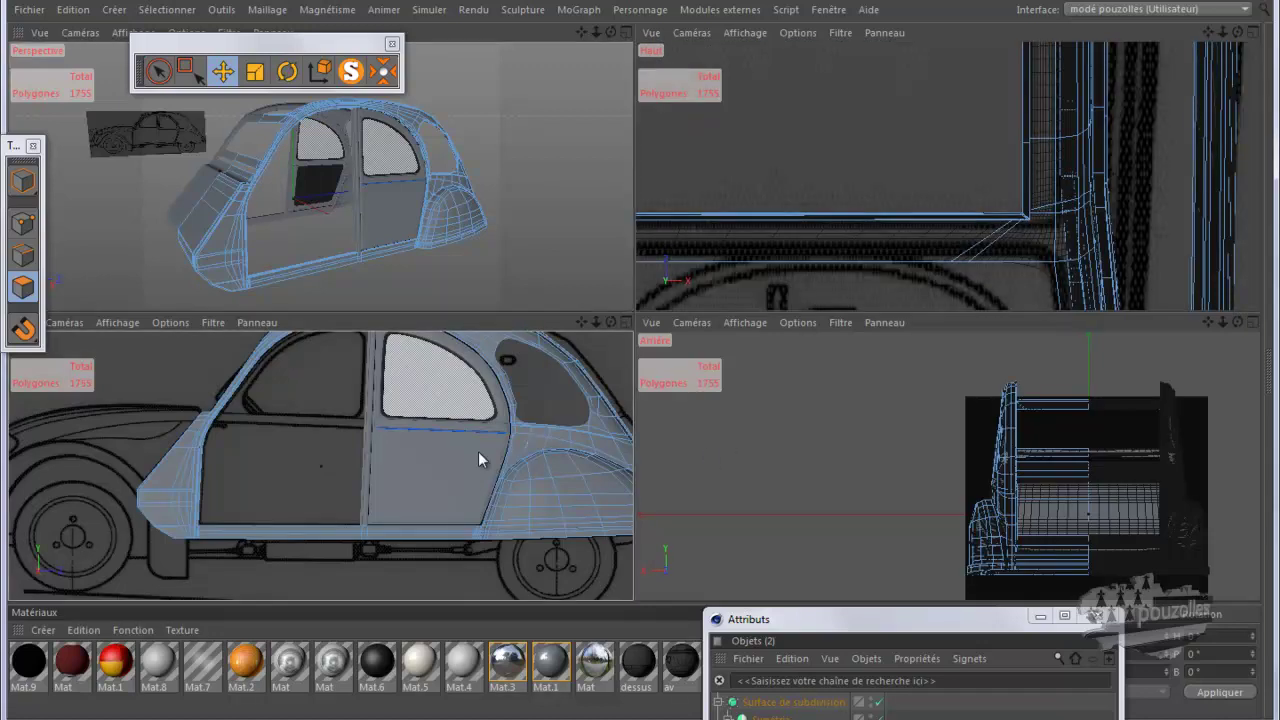
Step: Maximize the side view, zoom out, and rectangle-select the rear body and front pillar polygons
{"action": "middle_click", "coordinate": [478, 451]}
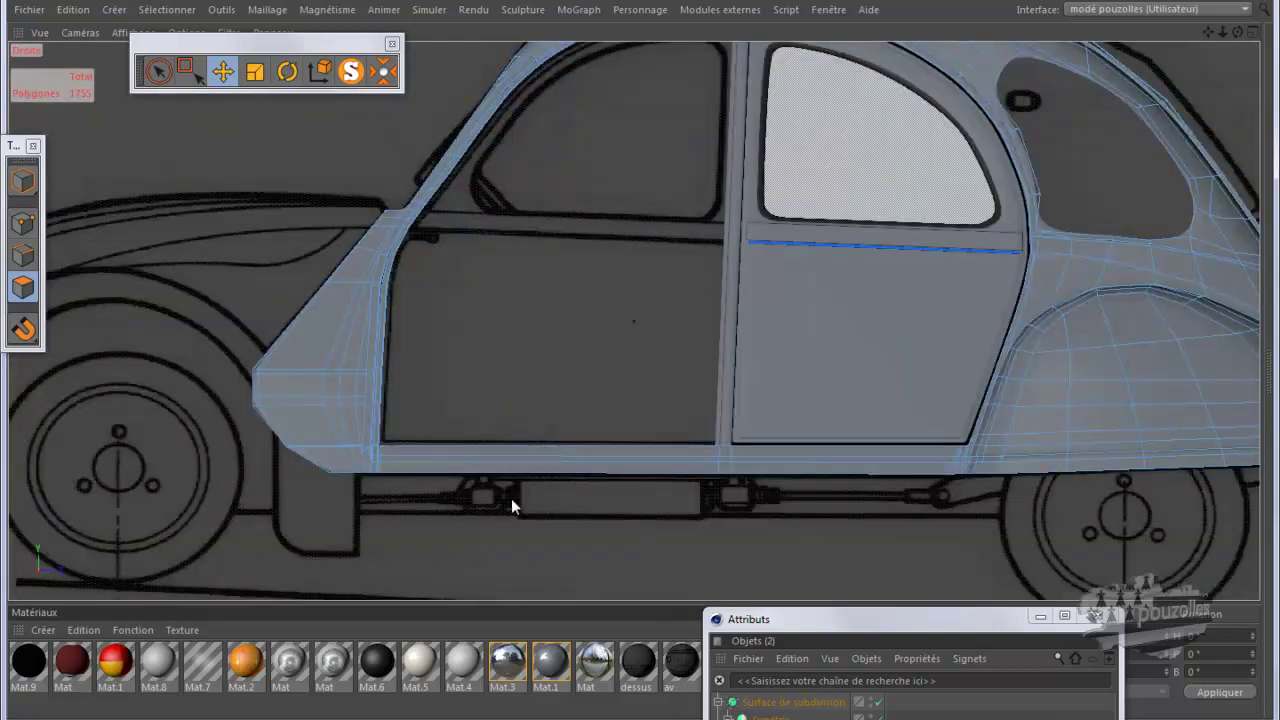
{"action": "scroll", "coordinate": [510, 500], "scroll_direction": "down", "scroll_amount": 3}
{"action": "scroll", "coordinate": [470, 512], "scroll_direction": "down", "scroll_amount": 3}
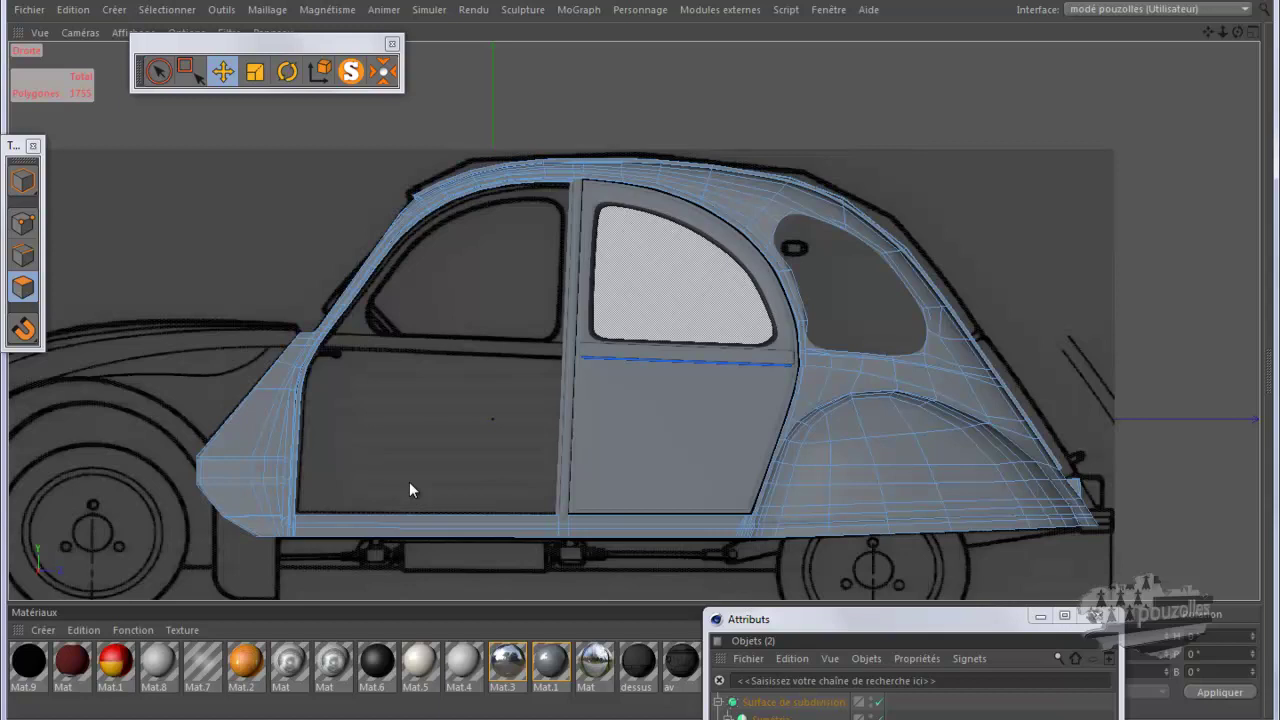
{"action": "scroll", "coordinate": [460, 430], "scroll_direction": "down", "scroll_amount": 2}
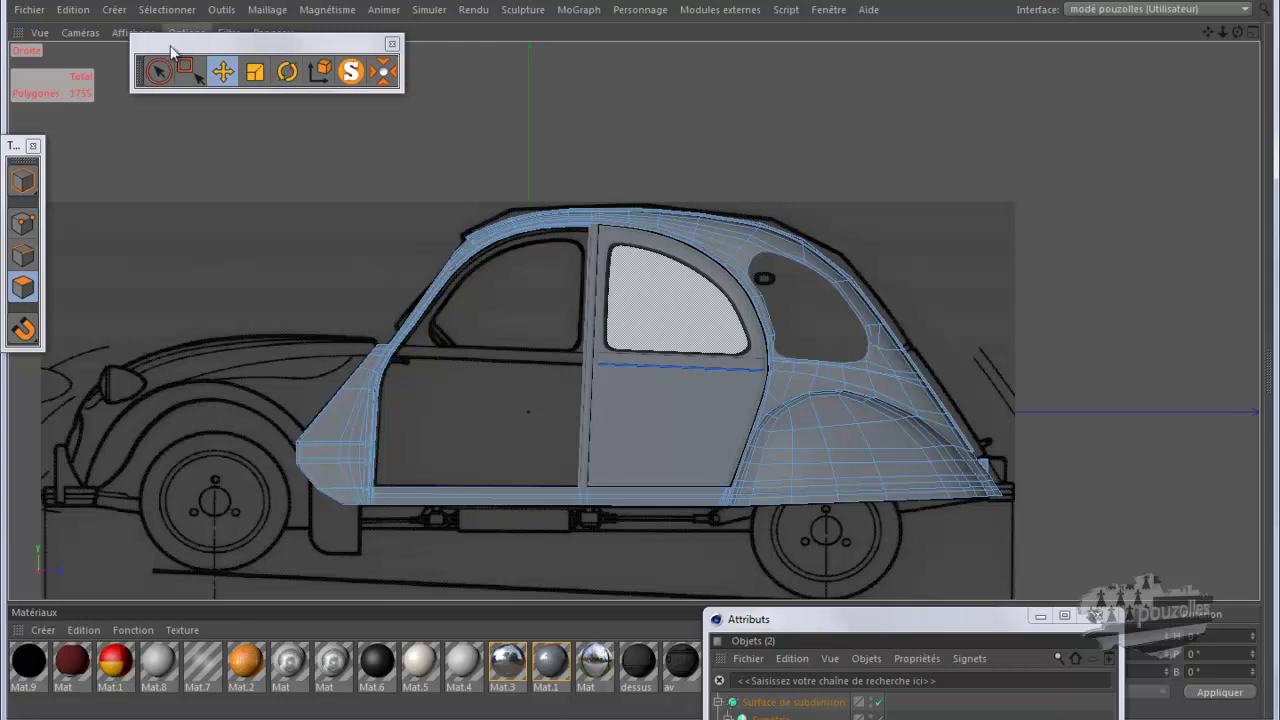
{"action": "left_click", "coordinate": [192, 70]}
{"action": "left_click_drag", "start_coordinate": [1083, 86], "coordinate": [604, 592]}
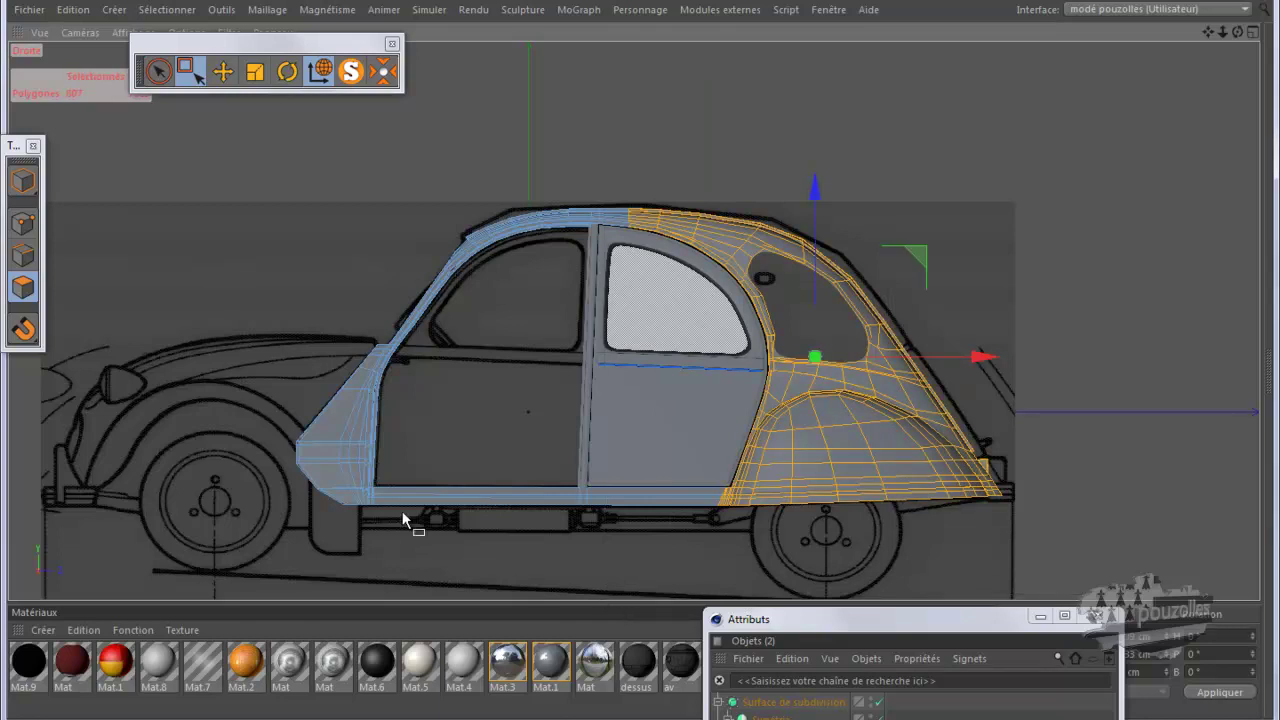
{"action": "left_click_drag", "start_coordinate": [214, 178], "coordinate": [364, 577]}
Step: With Live Selection, add more front pillar, lower sill and roof polygons, reaching 1024 selected
{"action": "key", "text": "9"}
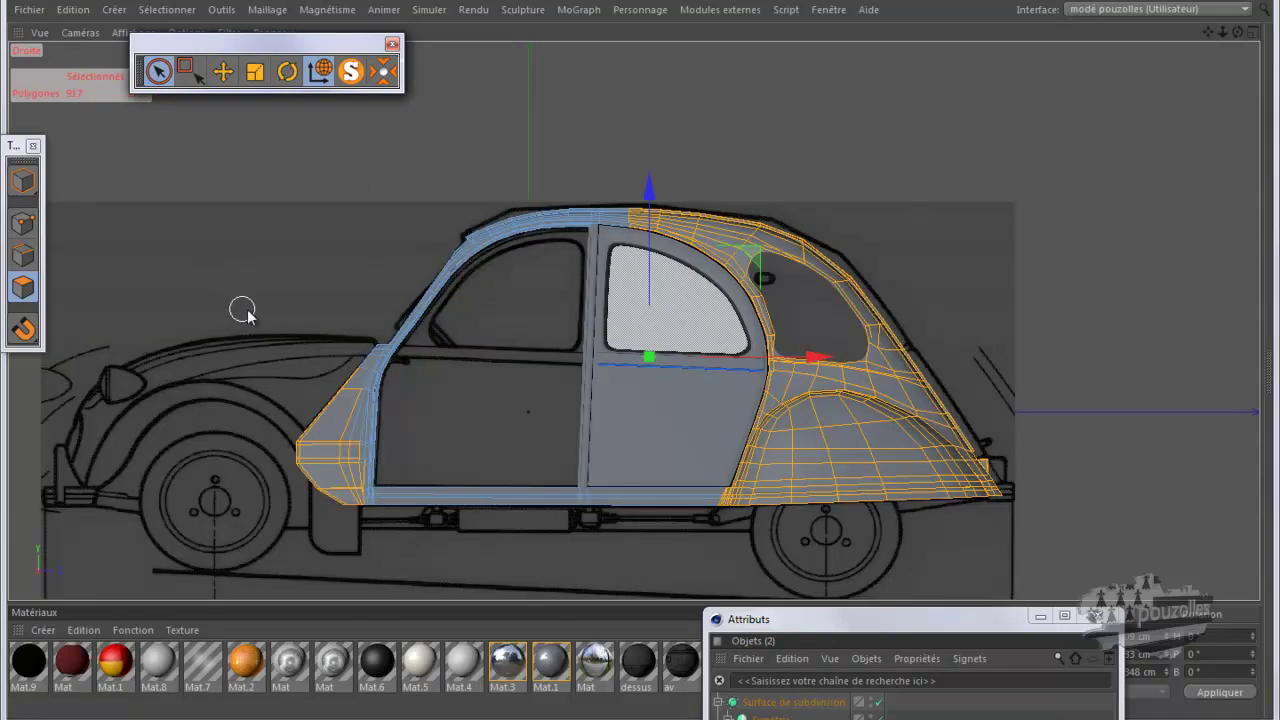
{"action": "mouse_move", "coordinate": [856, 625]}
{"action": "left_mouse_down"}
{"action": "mouse_move", "coordinate": [948, 381]}
{"action": "mouse_move", "coordinate": [968, 172]}
{"action": "left_mouse_up"}
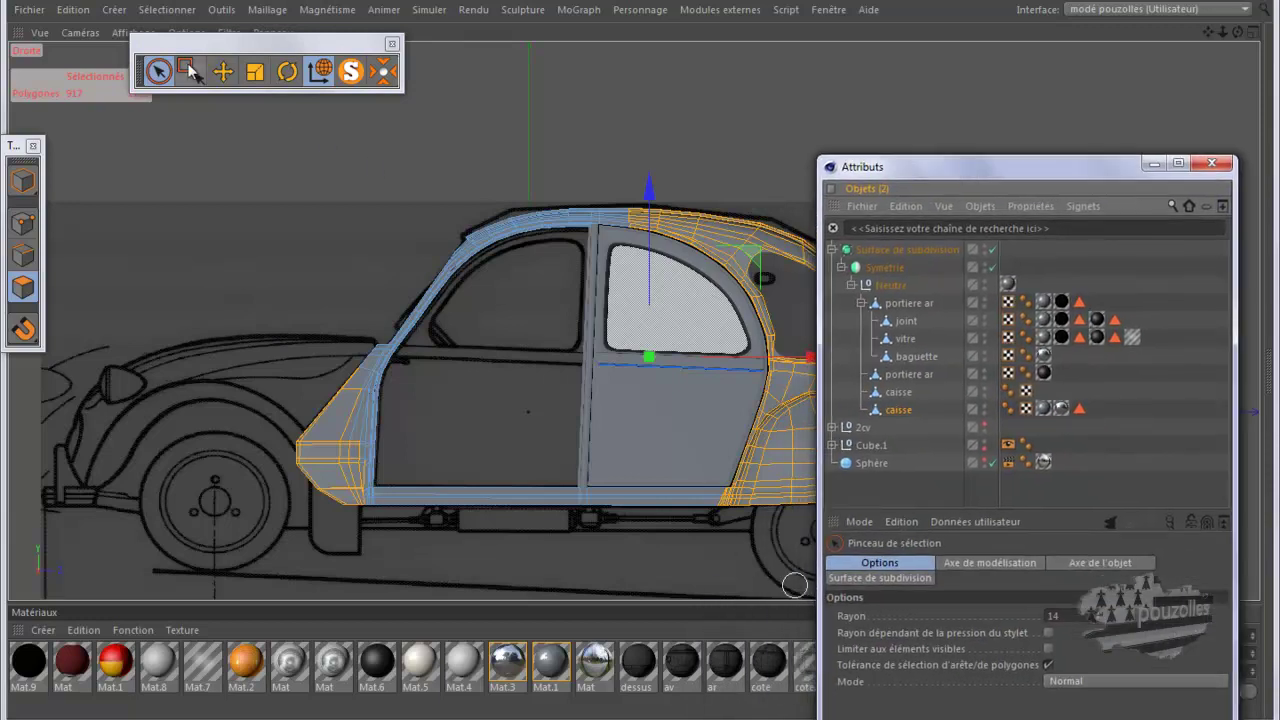
{"action": "left_click", "coordinate": [186, 70]}
{"action": "left_click", "coordinate": [158, 70]}
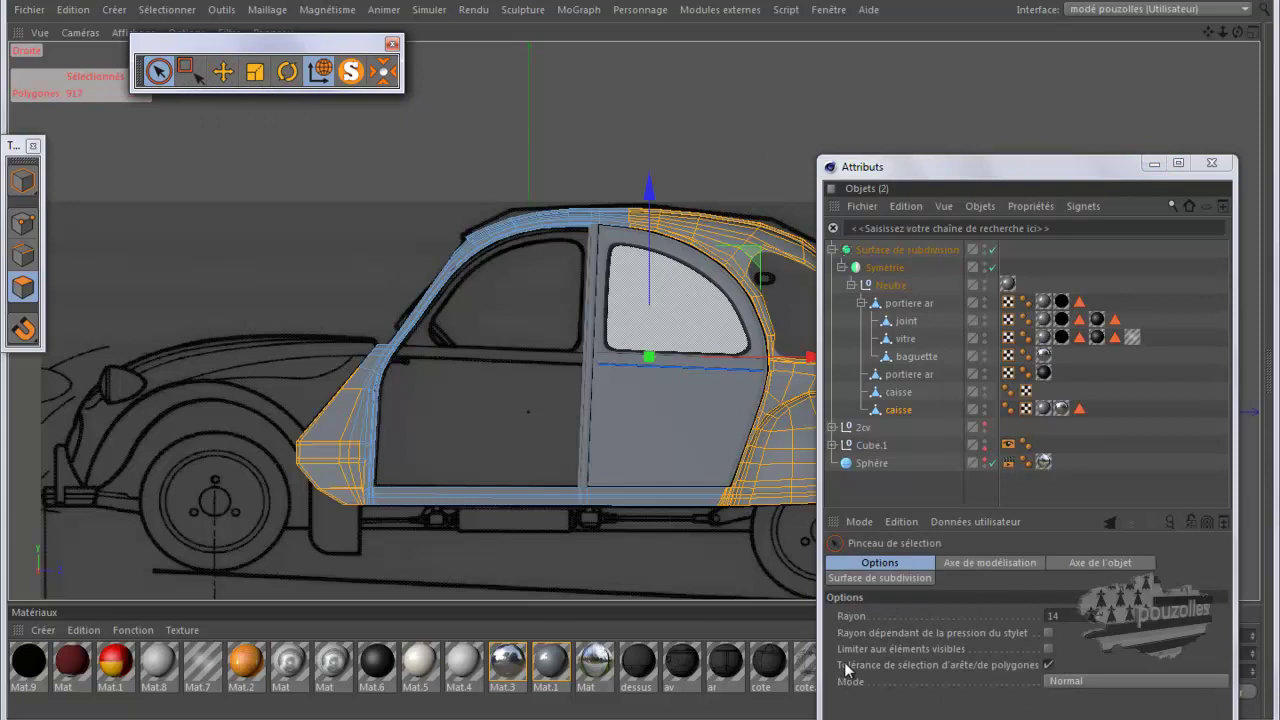
{"action": "left_click", "coordinate": [1154, 163]}
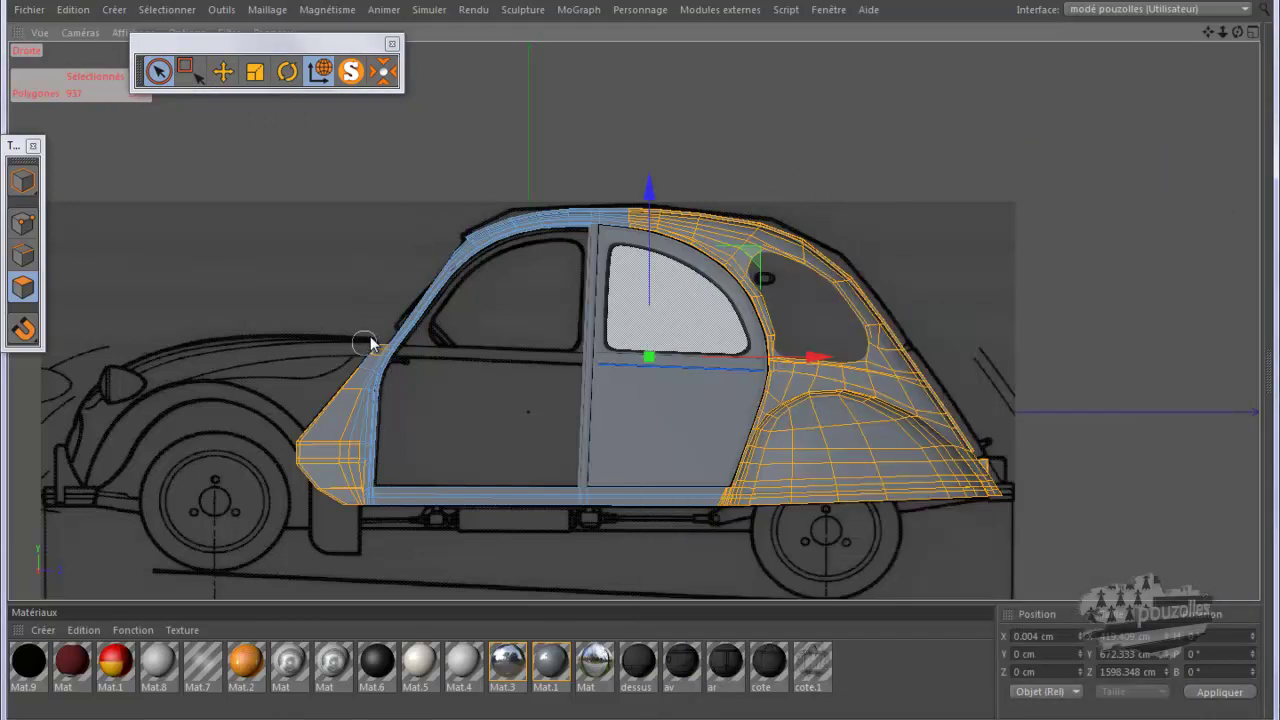
{"action": "mouse_move", "coordinate": [354, 357]}
{"action": "left_mouse_down", "text": "shift"}
{"action": "mouse_move", "coordinate": [335, 482]}
{"action": "mouse_move", "coordinate": [362, 517]}
{"action": "left_mouse_up", "text": "shift"}
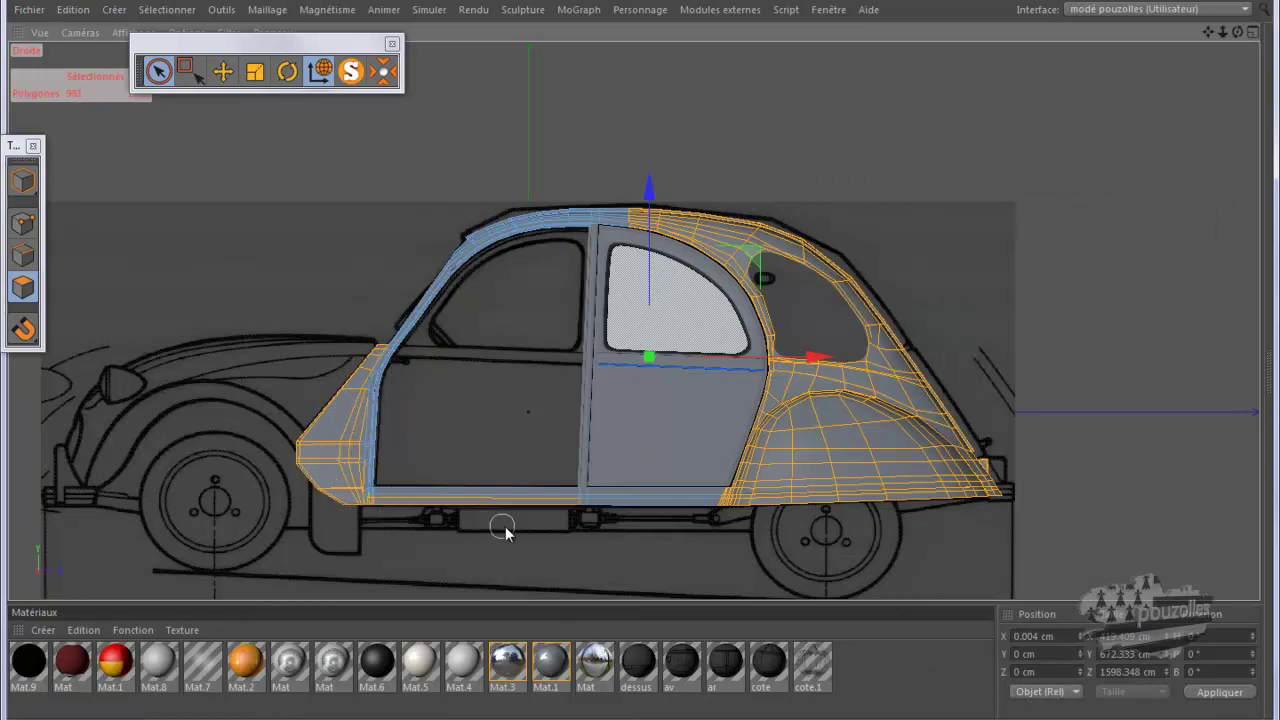
{"action": "left_click_drag", "start_coordinate": [629, 523], "coordinate": [714, 495], "text": "shift"}
{"action": "left_click_drag", "start_coordinate": [631, 224], "coordinate": [629, 200], "text": "shift"}
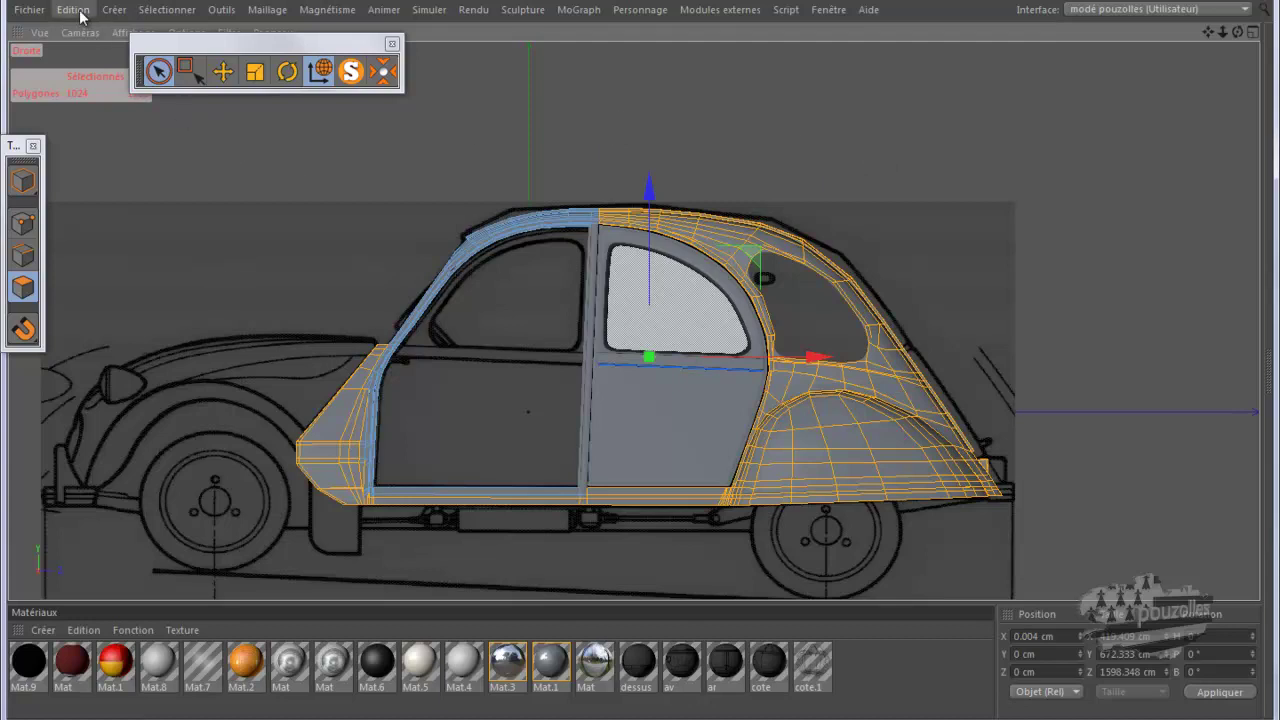
Step: Hide the selected body polygons with Select > Hide Selected and zoom in
{"action": "left_click", "coordinate": [153, 11]}
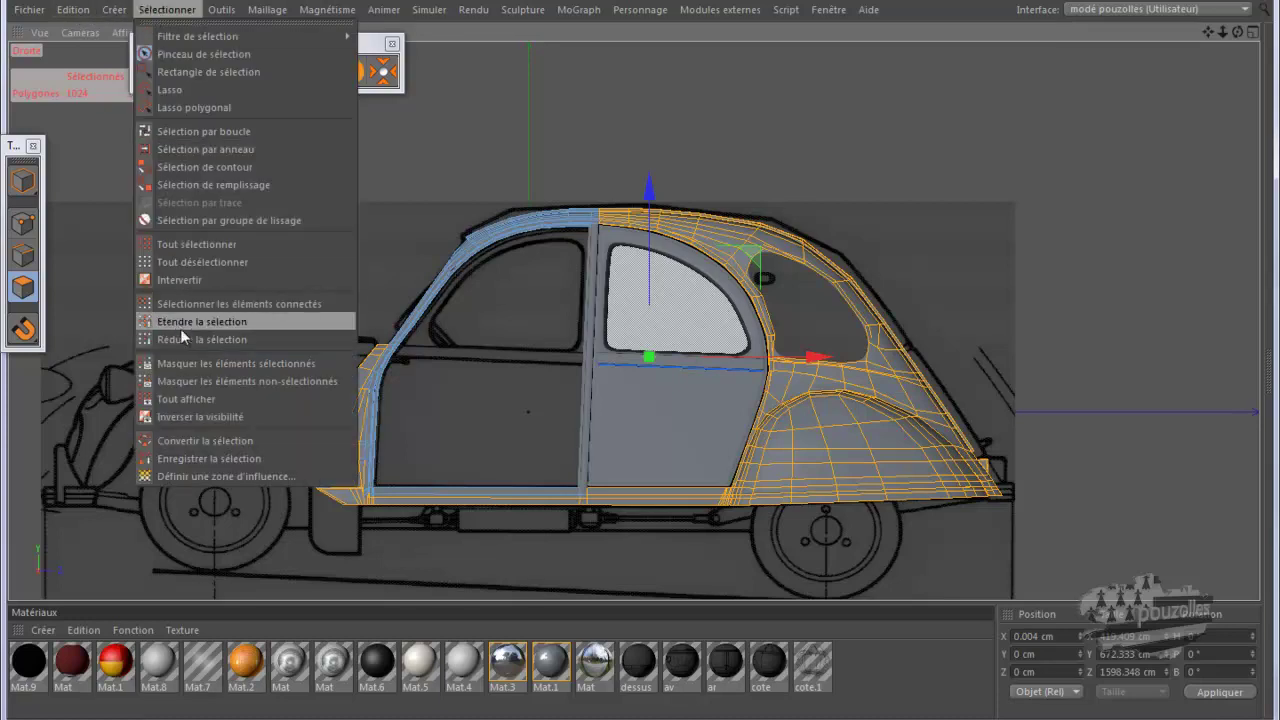
{"action": "left_click", "coordinate": [188, 367]}
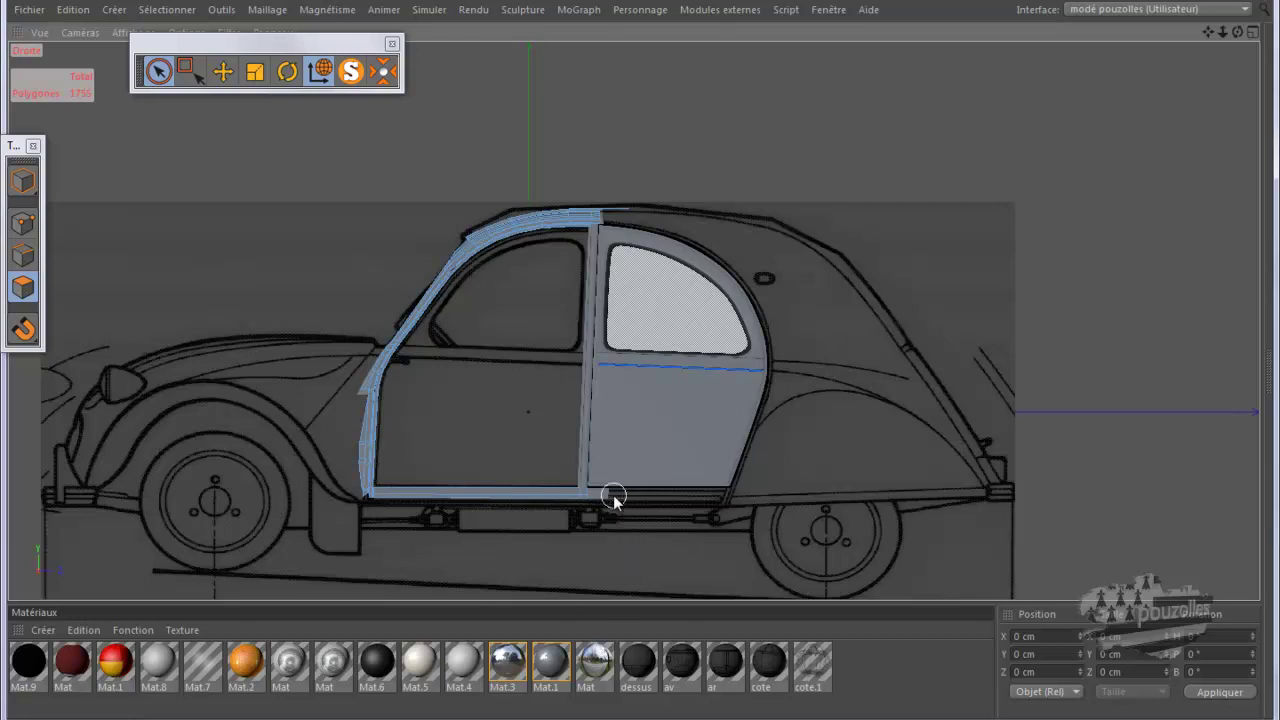
{"action": "scroll", "coordinate": [597, 540], "scroll_direction": "up", "scroll_amount": 2}
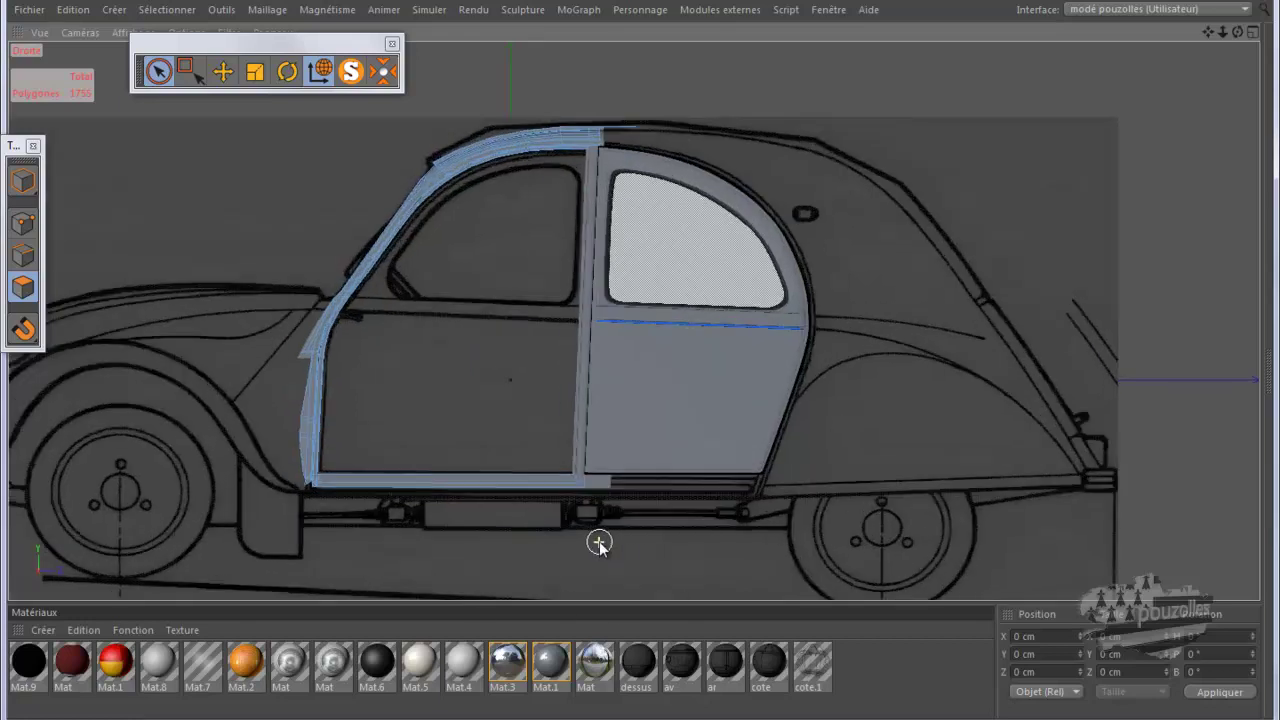
{"action": "scroll", "coordinate": [598, 542], "scroll_direction": "up", "scroll_amount": 2}
{"action": "scroll", "coordinate": [598, 542], "scroll_direction": "up", "scroll_amount": 2}
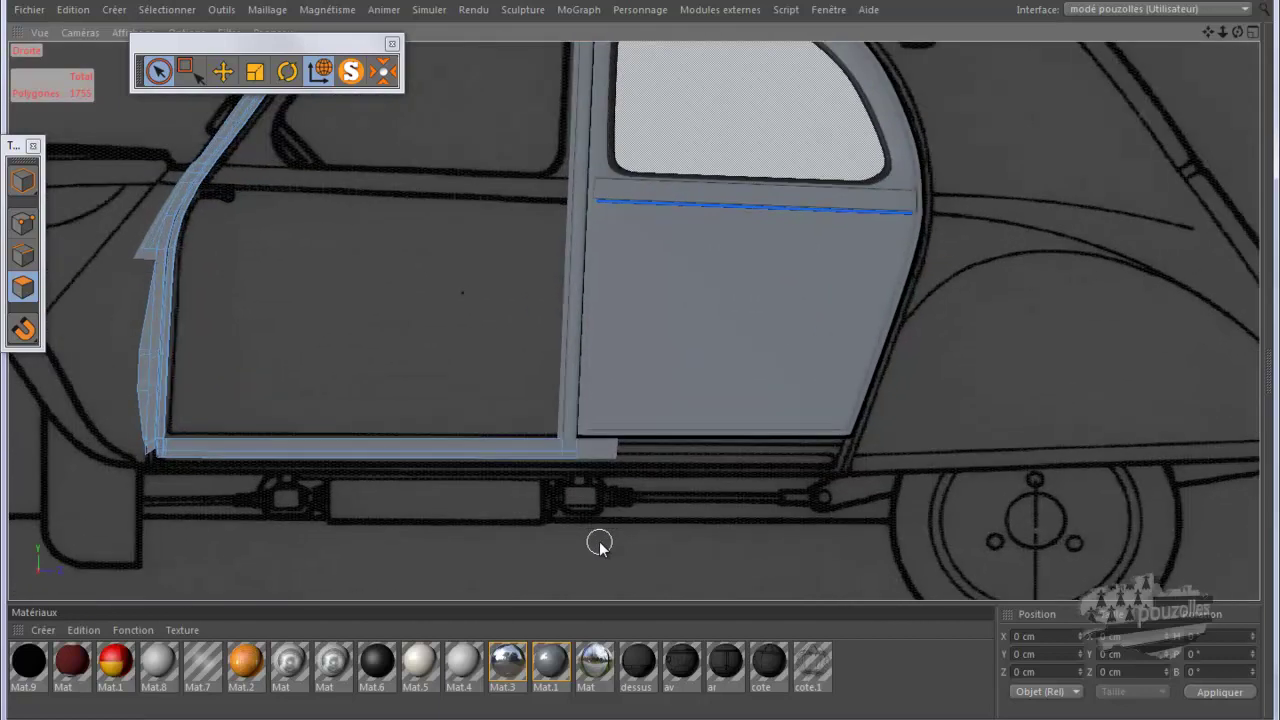
Step: Return to a maximized perspective view and reopen the Object/Attributes panel with Shift+F1
{"action": "middle_click", "coordinate": [327, 380]}
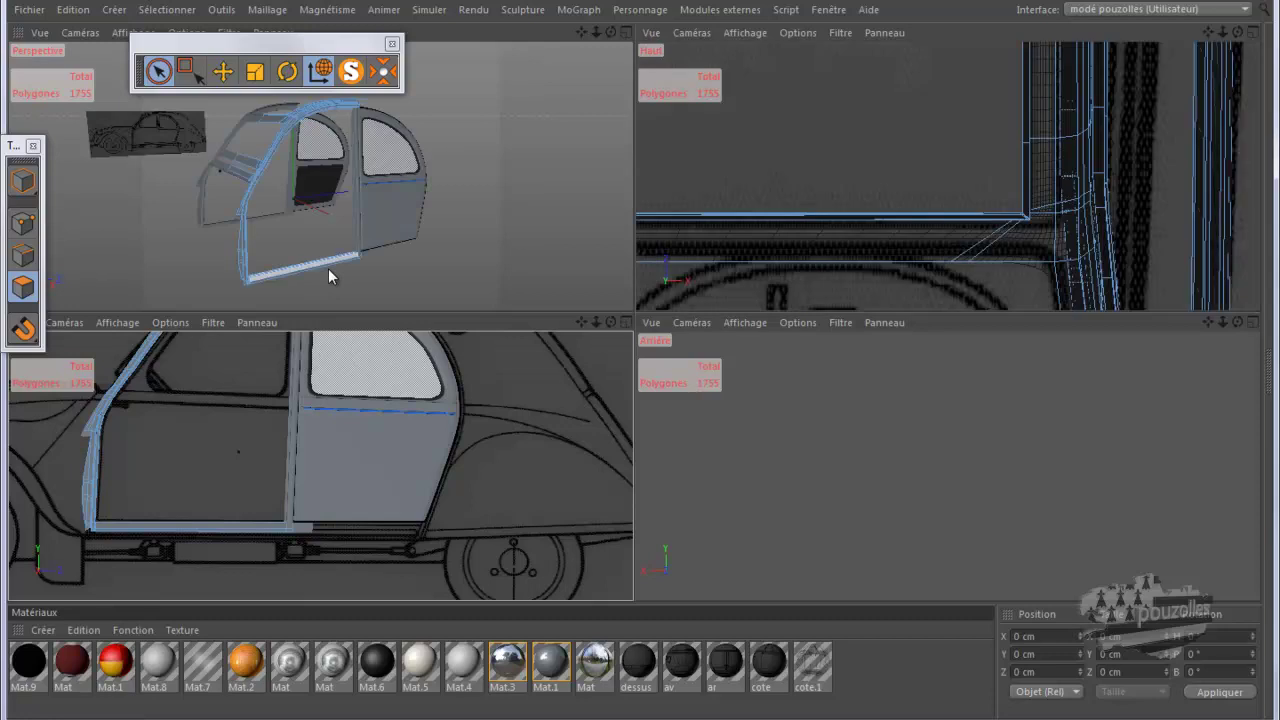
{"action": "middle_click", "coordinate": [328, 268]}
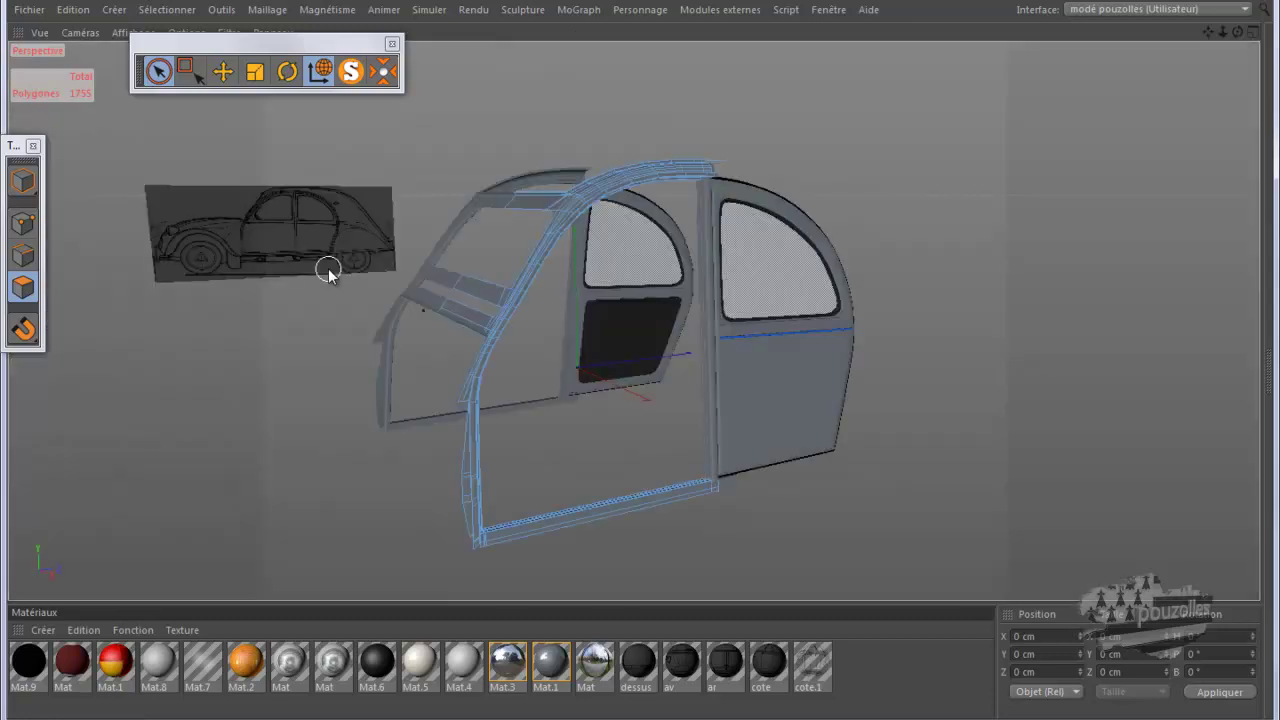
{"action": "key", "text": "shift+F1"}
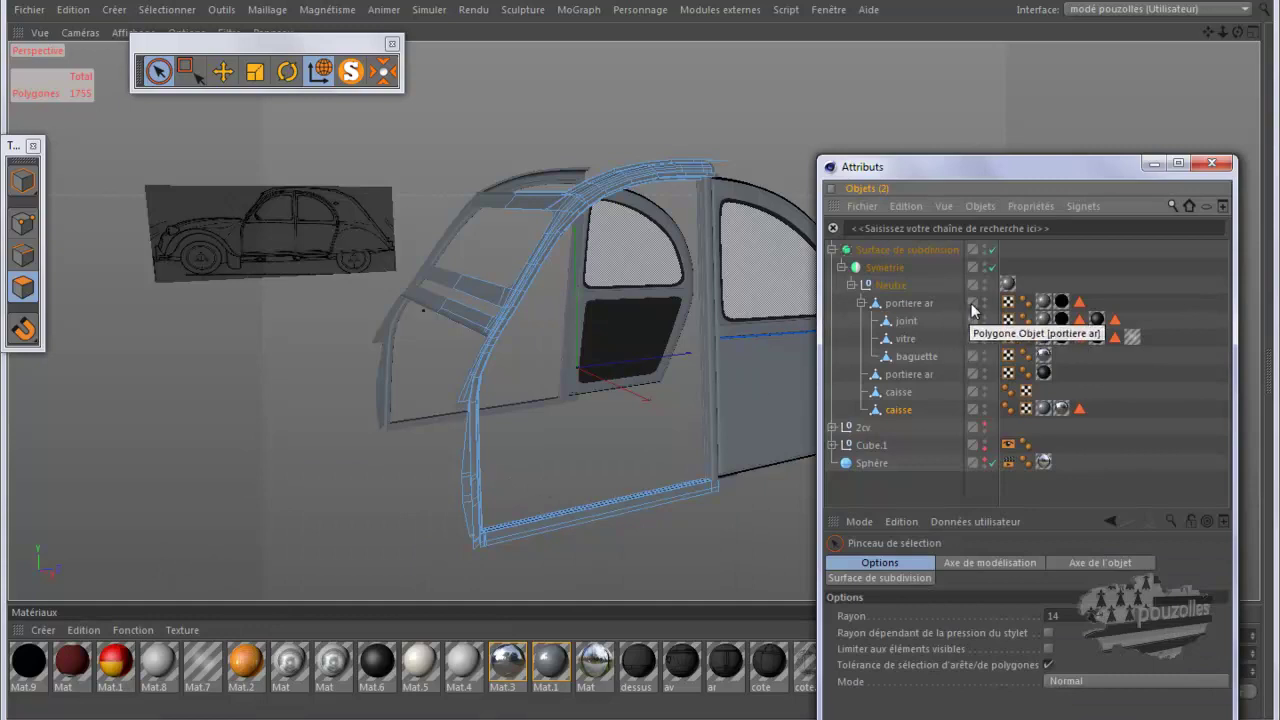
Step: Hide the portiere ar door panel in the viewport and toggle the joint seals' visibility
{"action": "left_click", "coordinate": [985, 302]}
{"action": "left_click", "coordinate": [985, 302]}
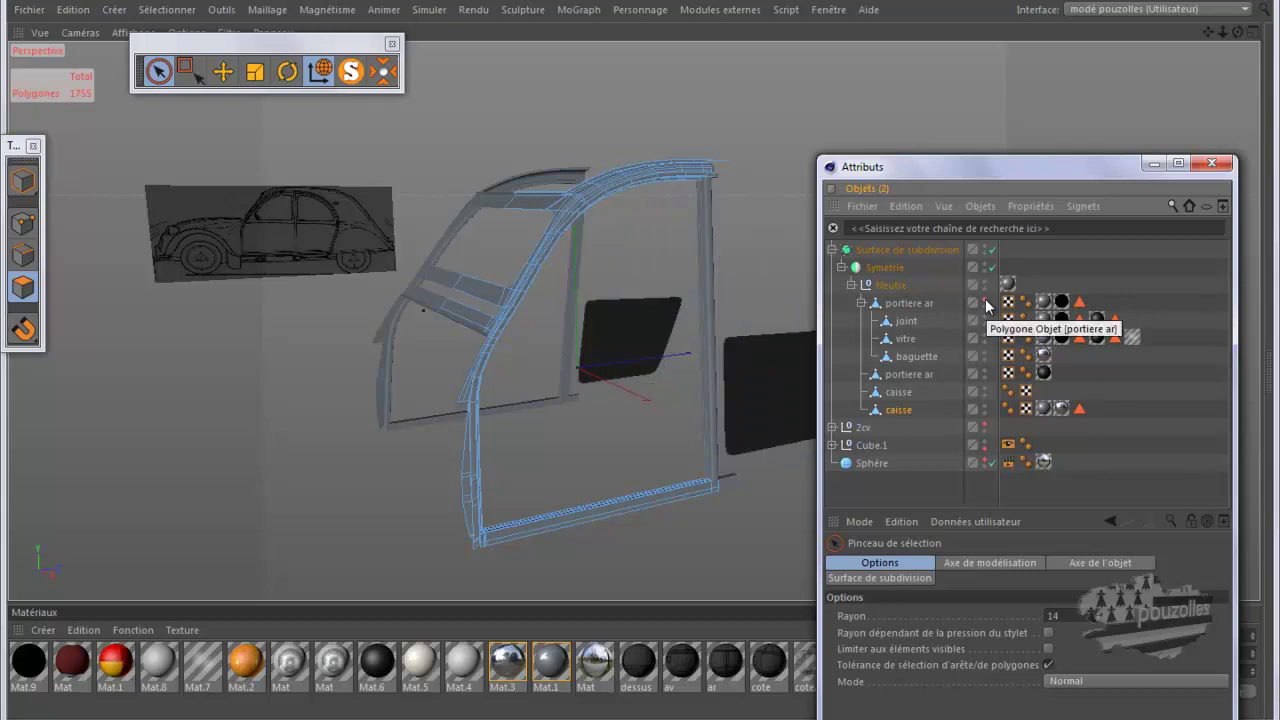
{"action": "left_click", "coordinate": [986, 317]}
{"action": "left_click", "coordinate": [985, 317]}
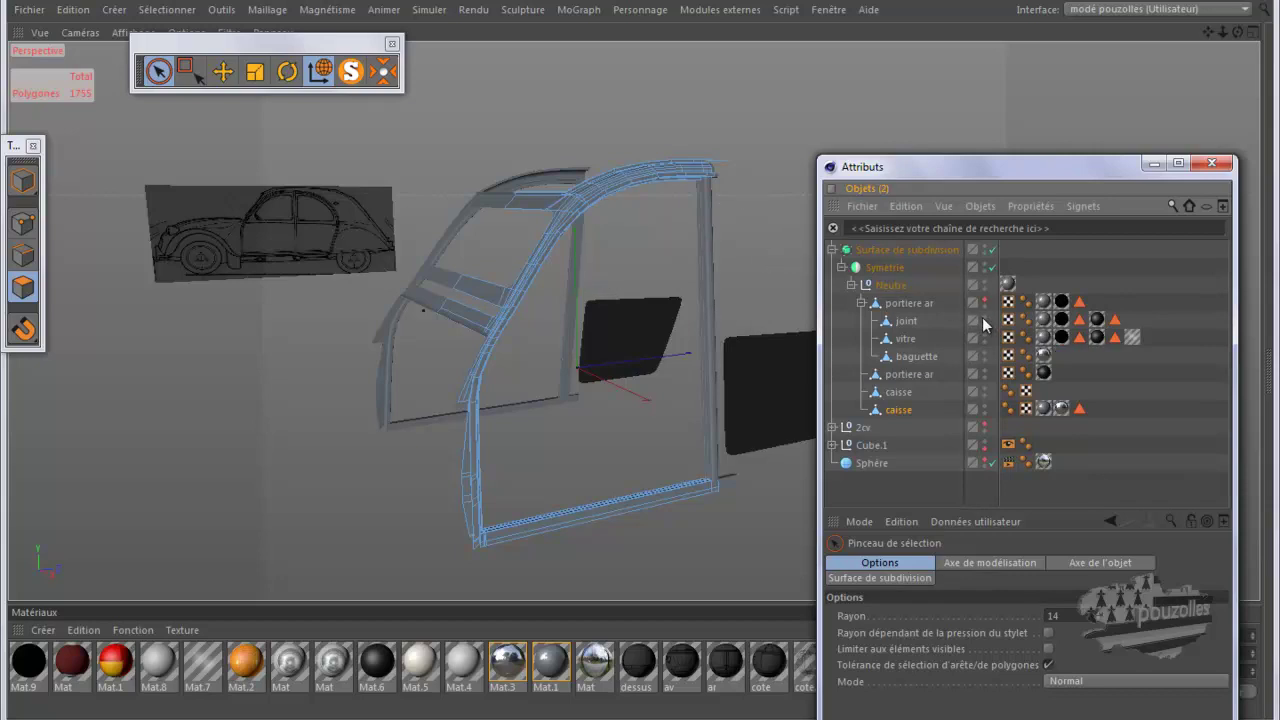
{"action": "left_click", "coordinate": [985, 317]}
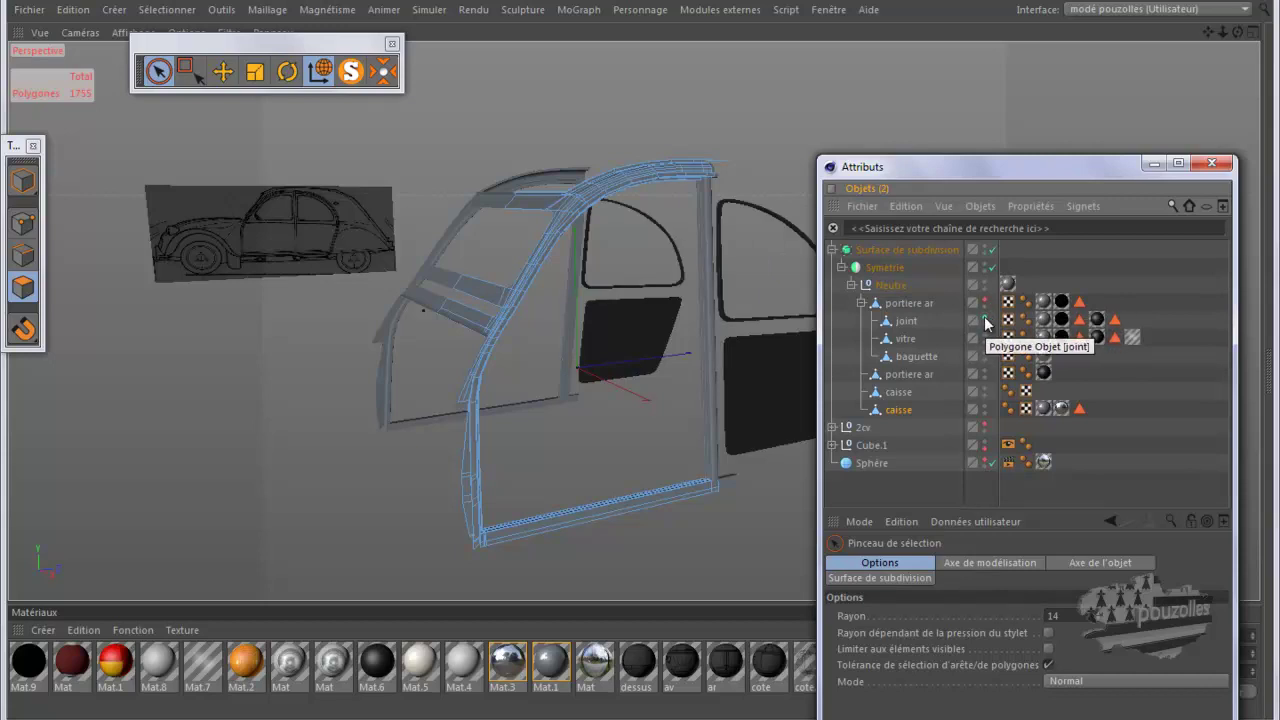
{"action": "left_click", "coordinate": [861, 304]}
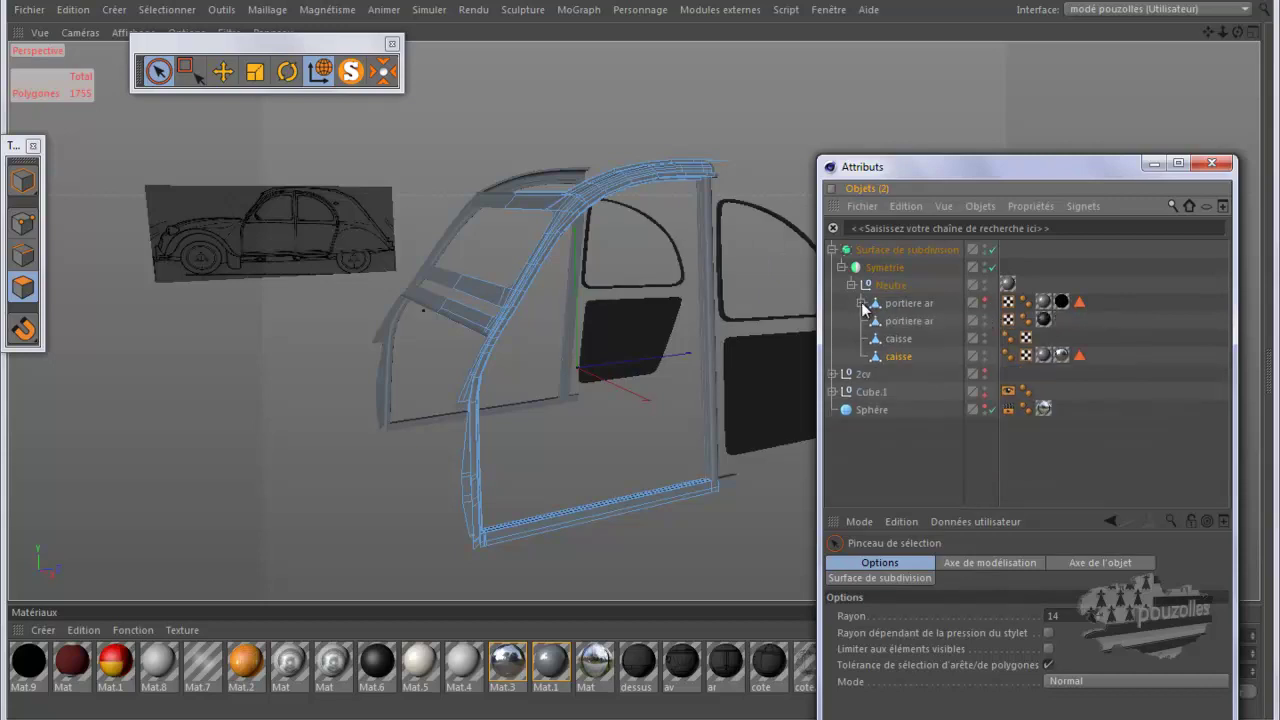
{"action": "left_click", "coordinate": [861, 303]}
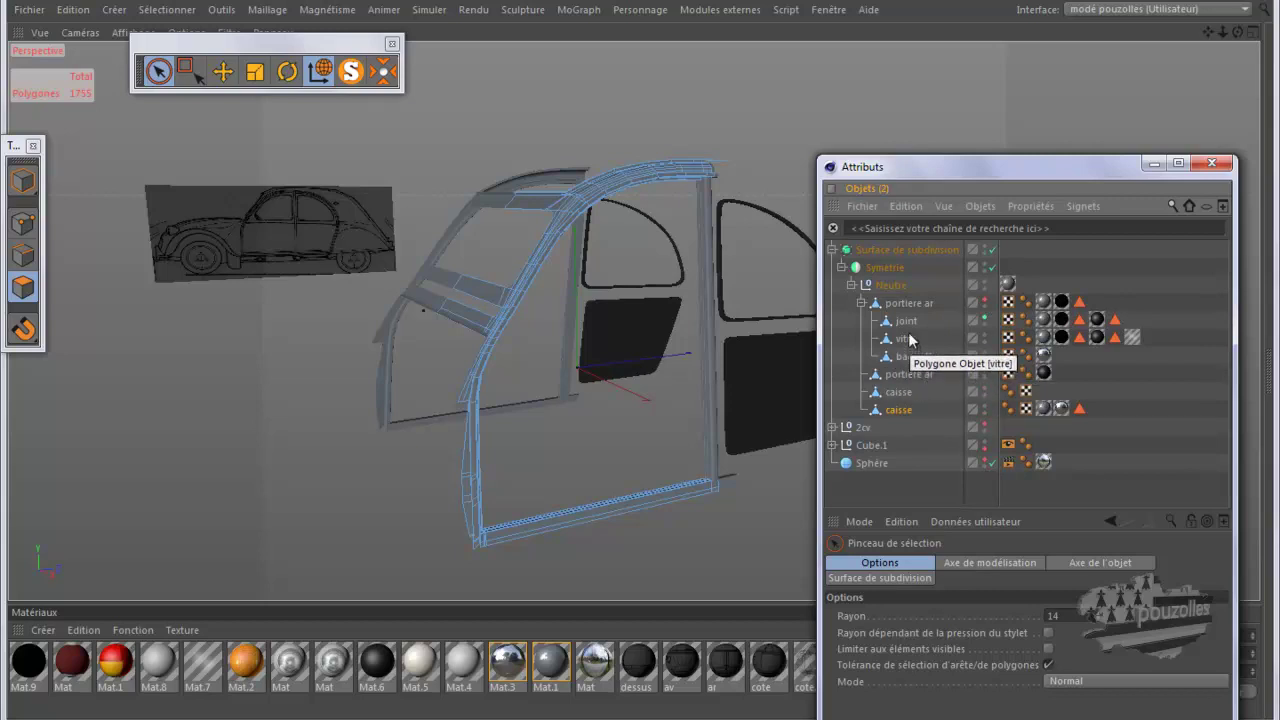
Step: Hide the vitre glass and joint seals, then nest the second portiere ar into the first group
{"action": "left_click", "coordinate": [985, 338]}
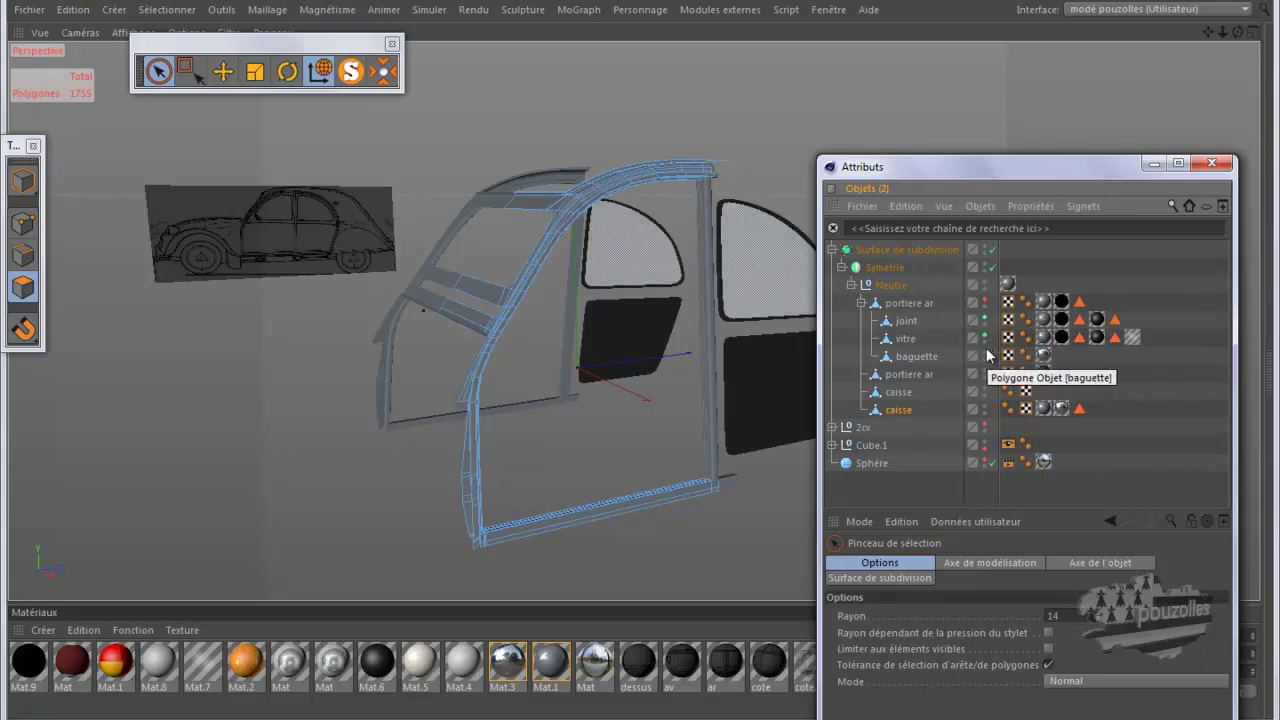
{"action": "left_click", "coordinate": [985, 356]}
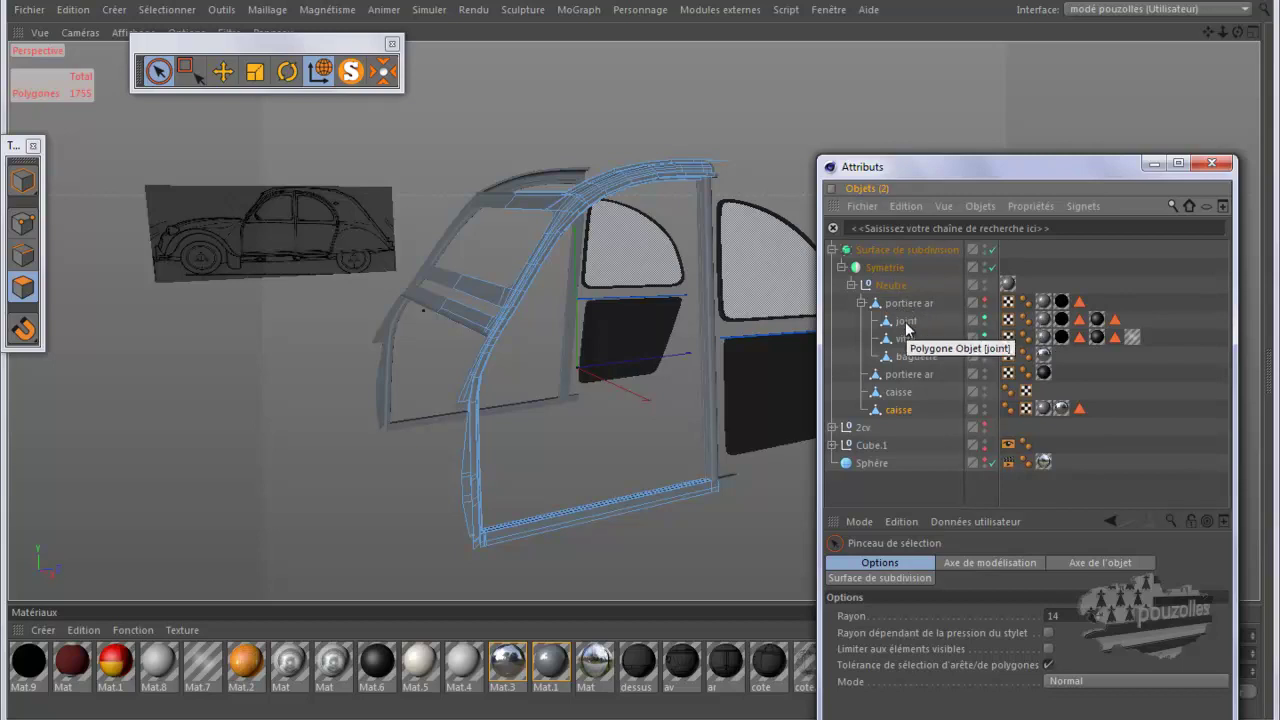
{"action": "left_click", "coordinate": [984, 338]}
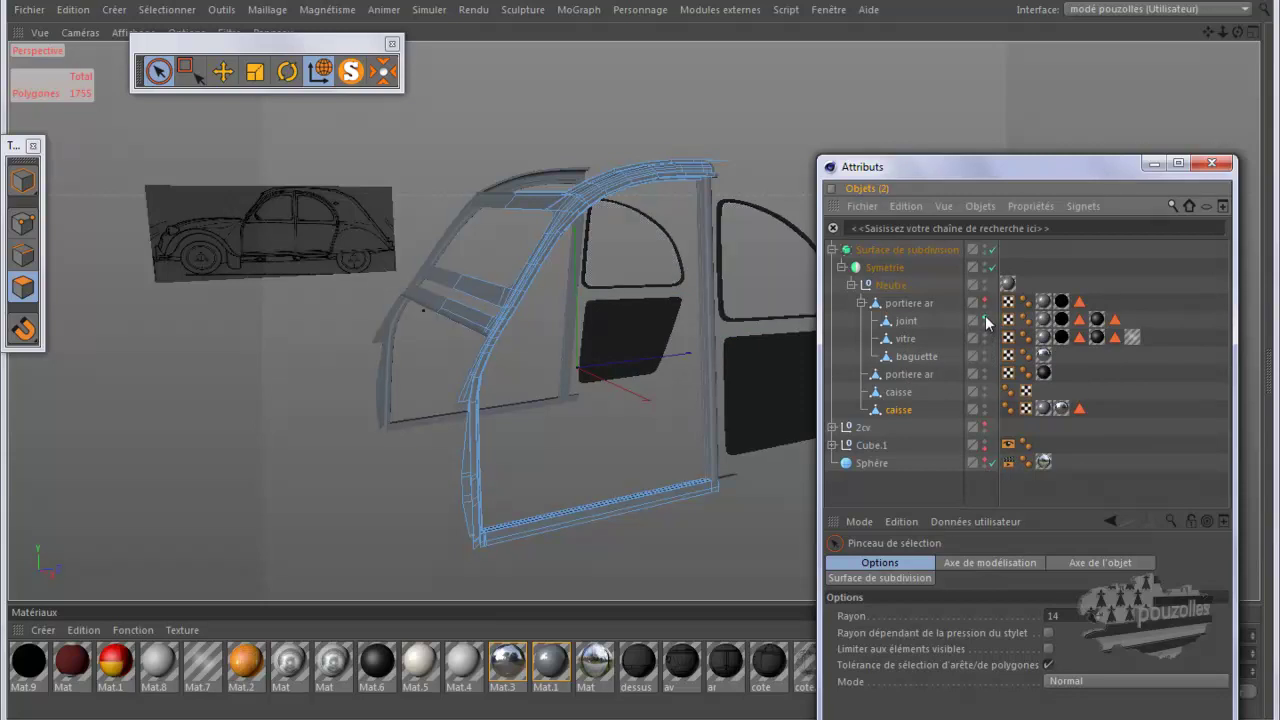
{"action": "left_click", "coordinate": [985, 315]}
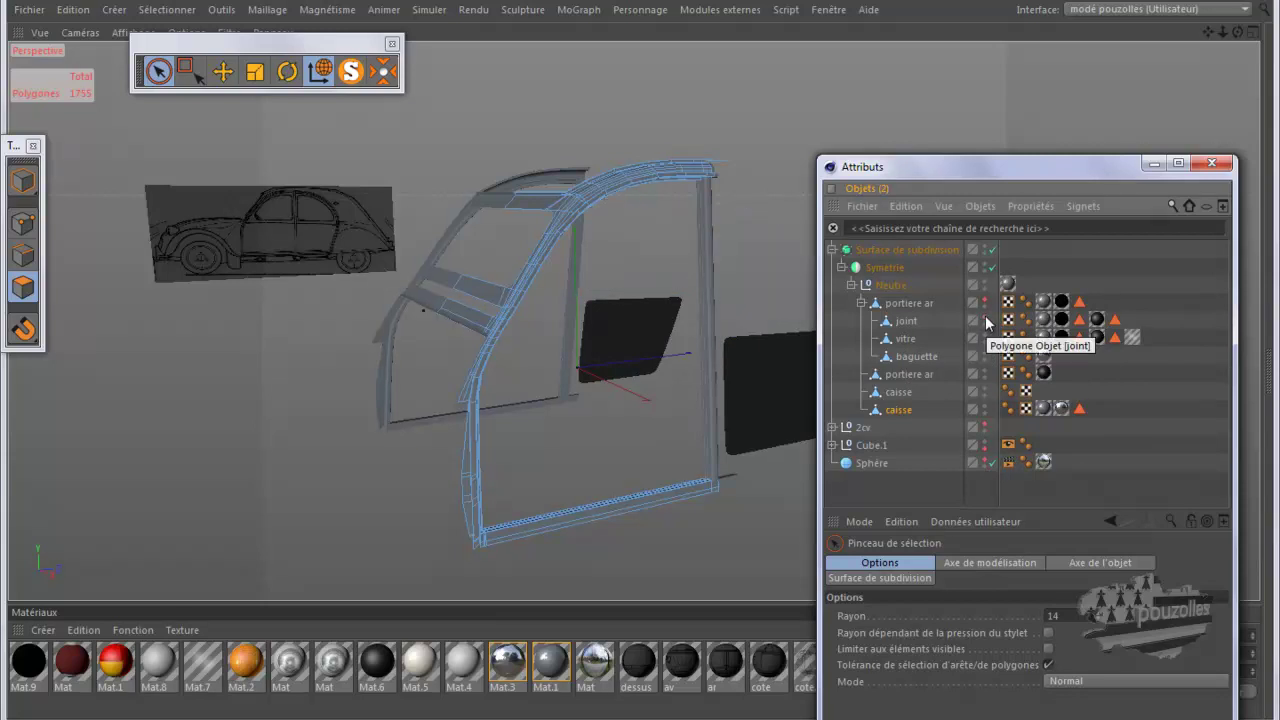
{"action": "left_click", "coordinate": [908, 373]}
{"action": "left_click_drag", "start_coordinate": [909, 374], "coordinate": [901, 366]}
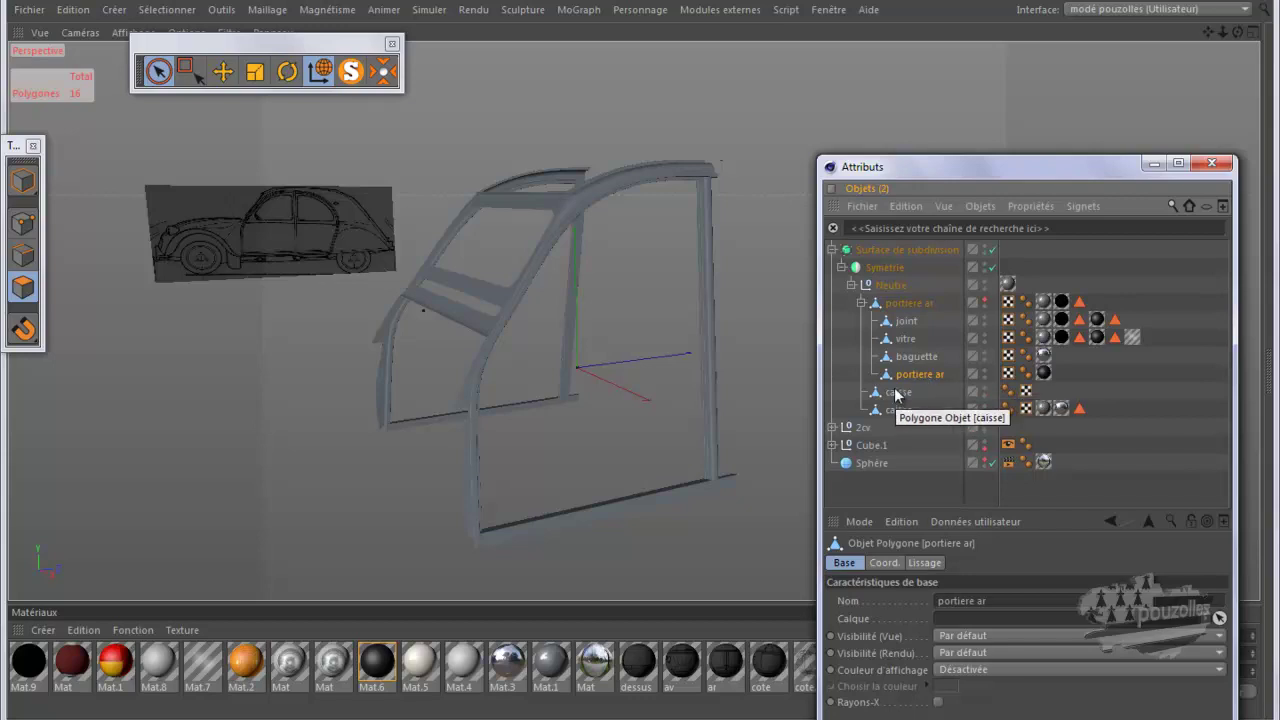
Step: Select both caisse objects and disable the Surface de subdivision and Symétrie generators
{"action": "left_click", "coordinate": [915, 395]}
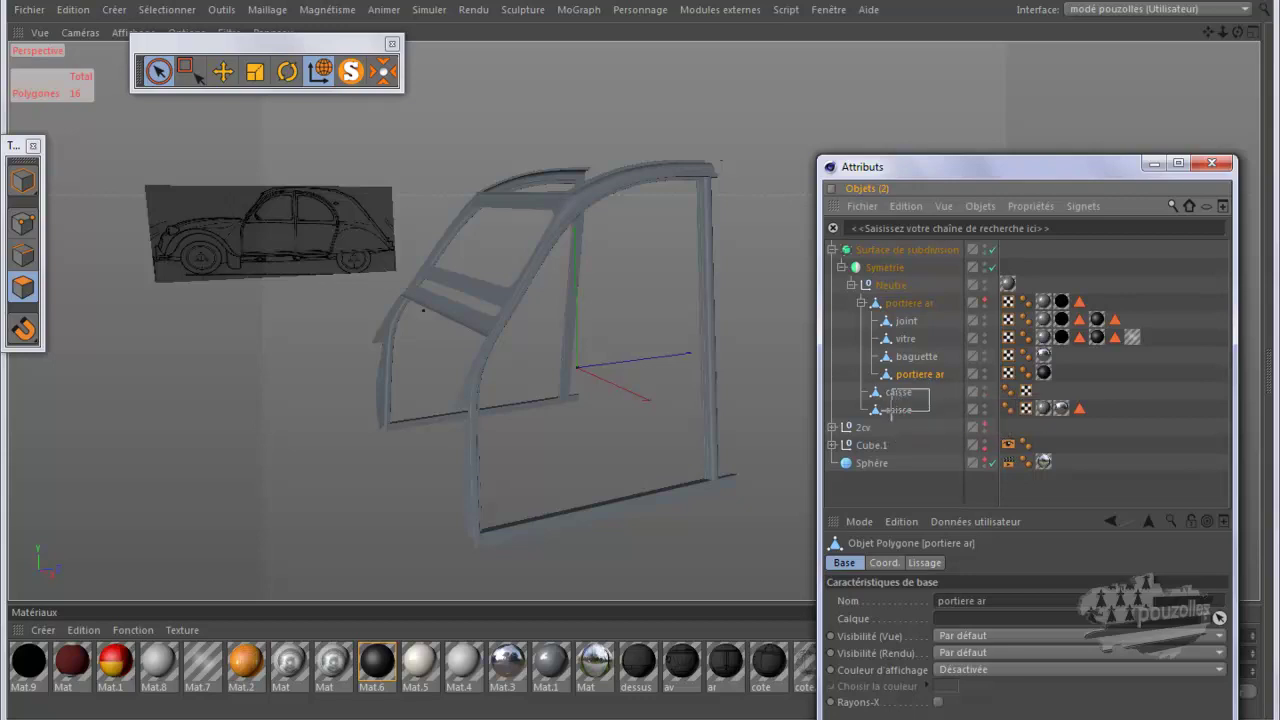
{"action": "left_click", "coordinate": [895, 412], "text": "ctrl"}
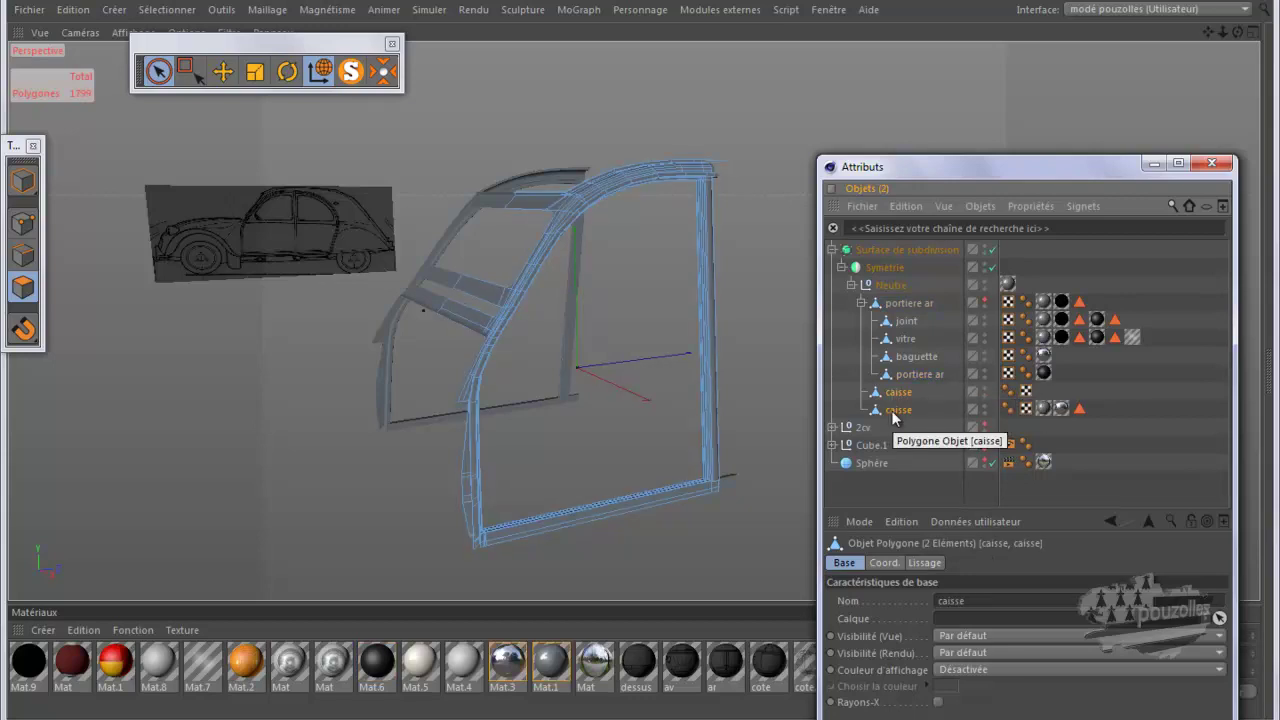
{"action": "left_click", "coordinate": [993, 249]}
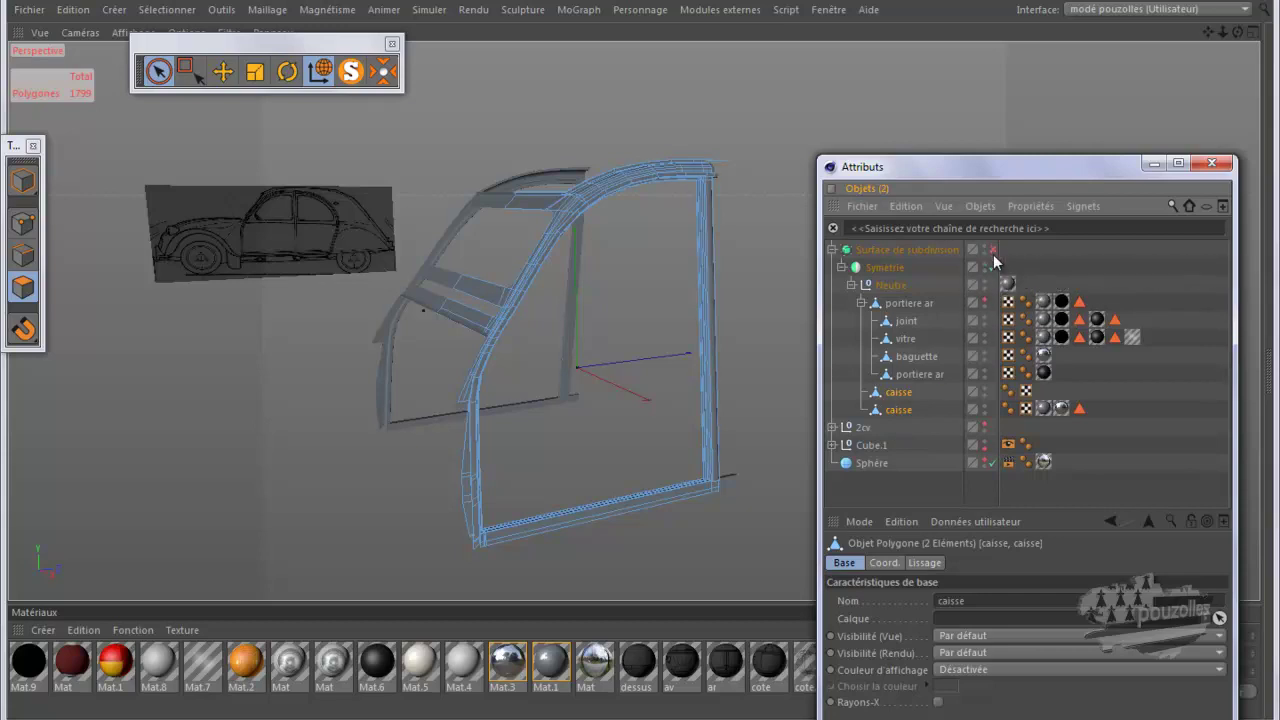
{"action": "left_click", "coordinate": [993, 267]}
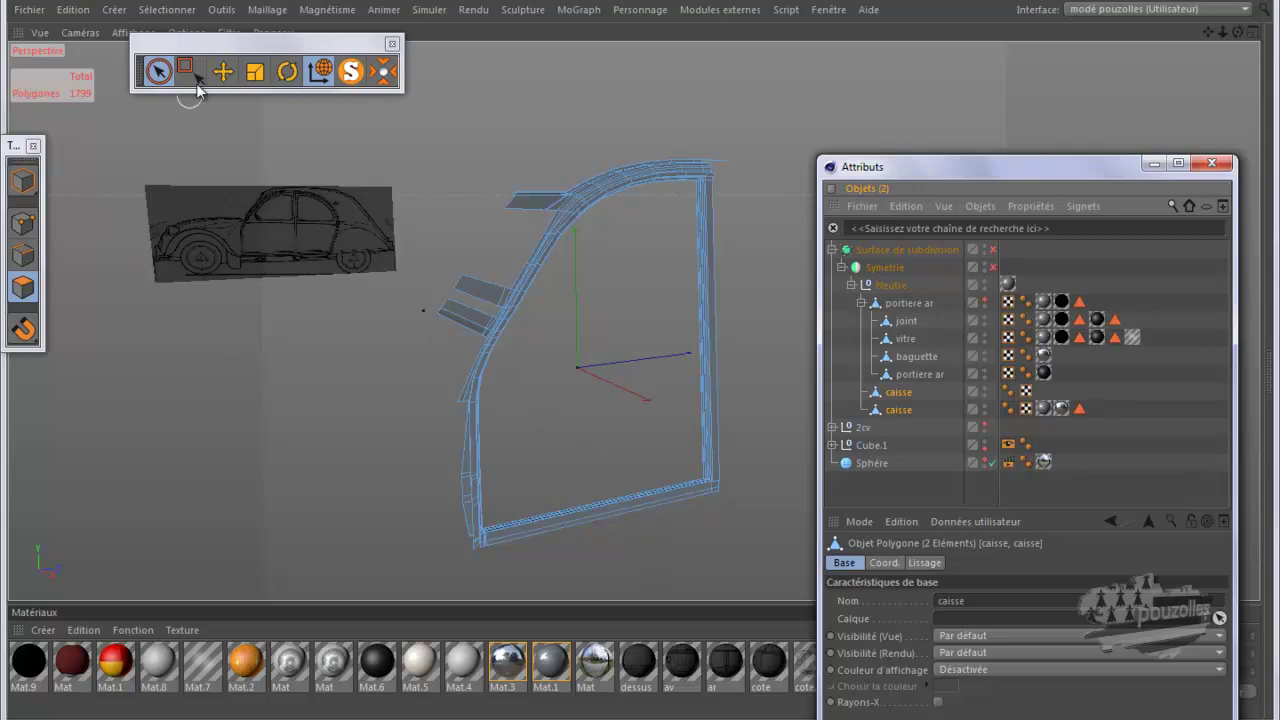
Step: Switch to Loop Selection (U~L) and select the polygon loop along the frame's inner edge
{"action": "right_click", "coordinate": [215, 165]}
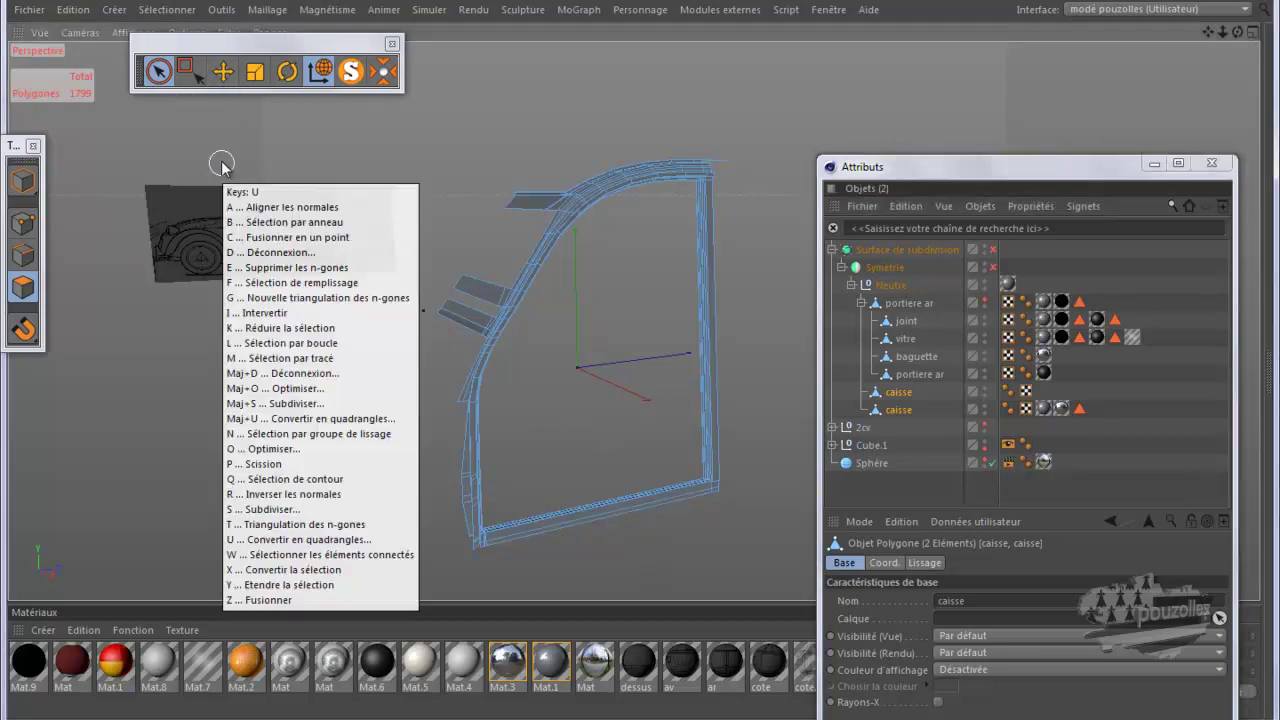
{"action": "key", "text": "l"}
{"action": "scroll", "coordinate": [590, 505], "scroll_direction": "up", "scroll_amount": 5}
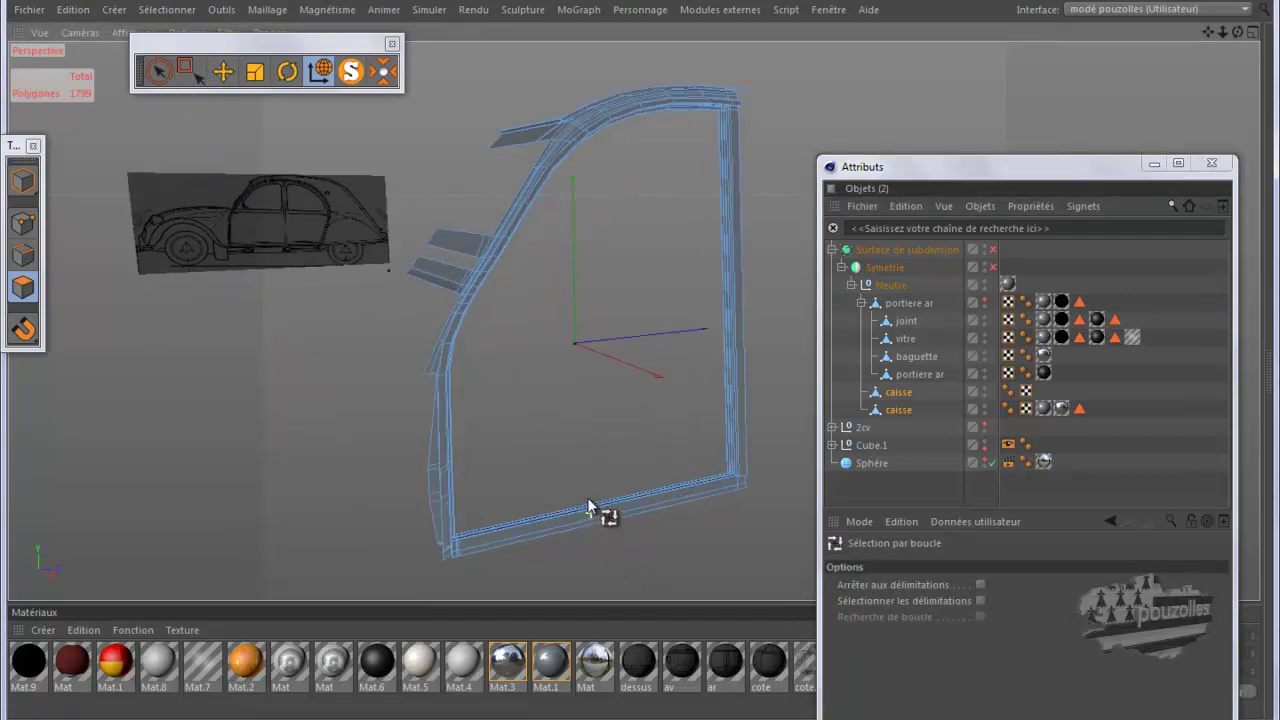
{"action": "mouse_move", "coordinate": [1237, 31]}
{"action": "left_mouse_down"}
{"action": "mouse_move", "coordinate": [631, 368]}
{"action": "mouse_move", "coordinate": [608, 355]}
{"action": "mouse_move", "coordinate": [723, 352]}
{"action": "left_mouse_up"}
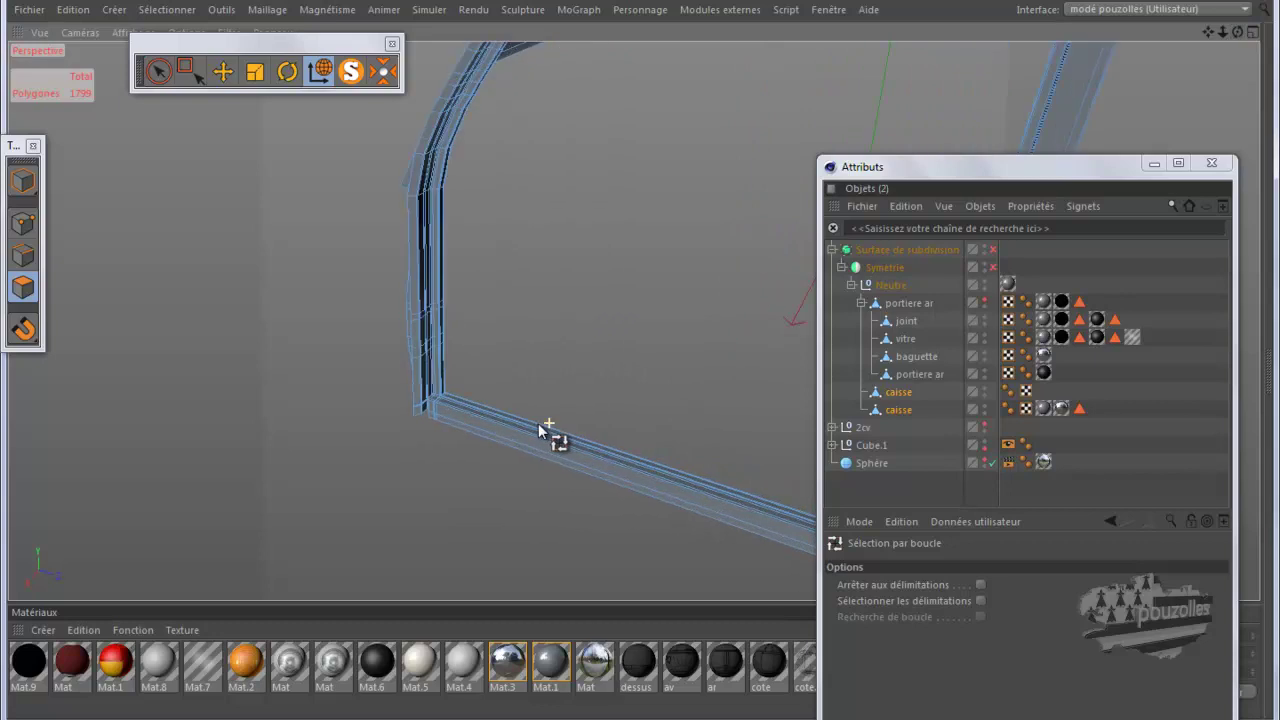
{"action": "left_click_drag", "start_coordinate": [549, 430], "coordinate": [371, 363], "text": "alt"}
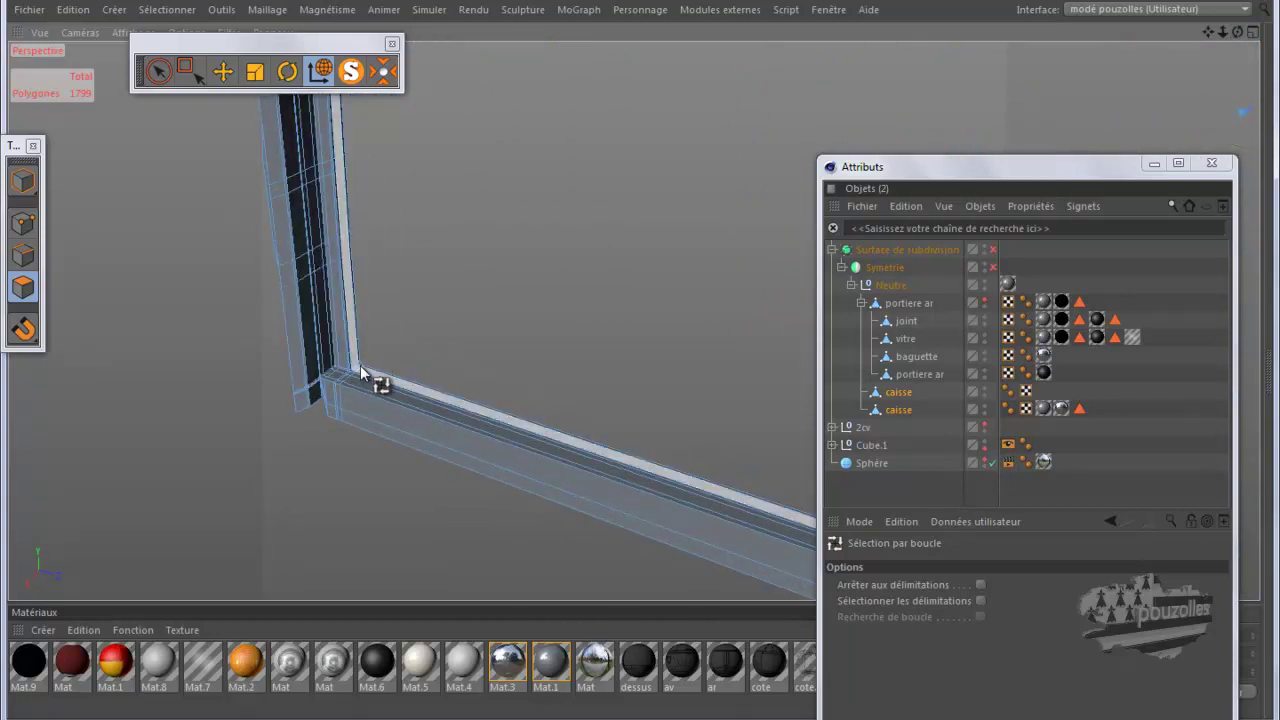
{"action": "left_click", "coordinate": [360, 372]}
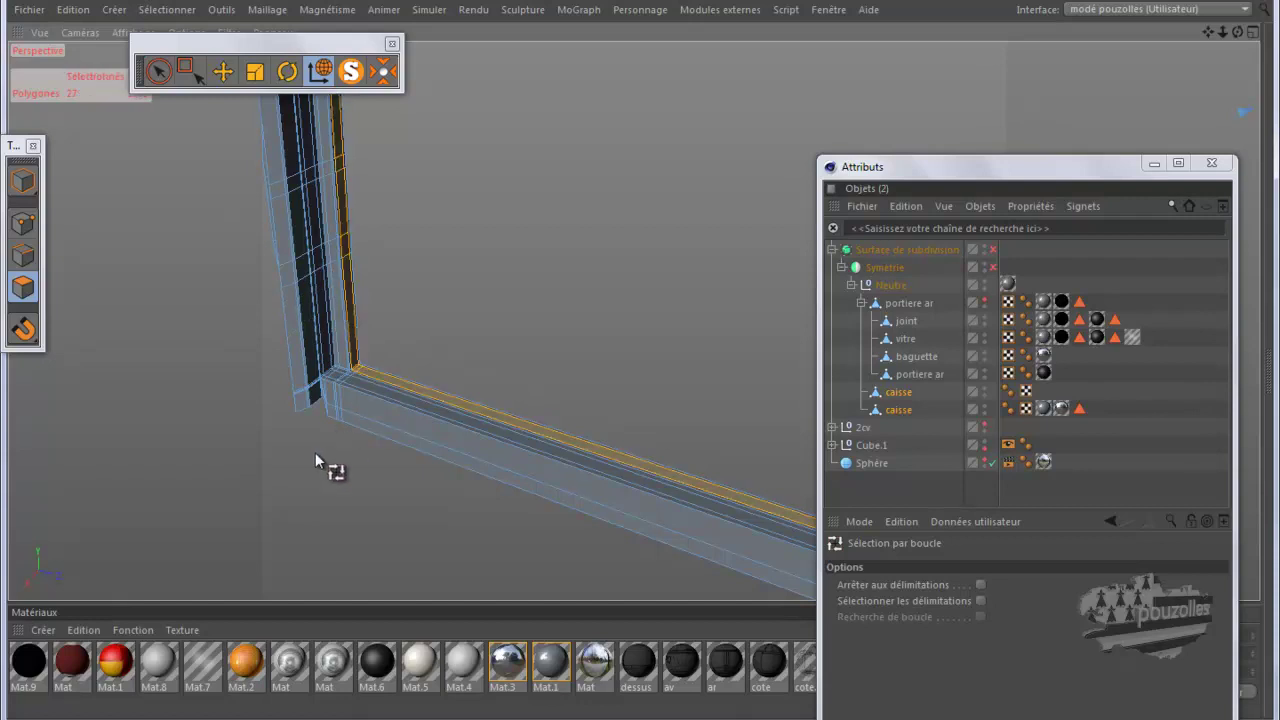
Step: Add the vertical frame polygons, completing a 28-polygon selection around the door frame
{"action": "left_click_drag", "start_coordinate": [277, 409], "coordinate": [1051, 128], "text": "alt"}
{"action": "left_click", "coordinate": [223, 71]}
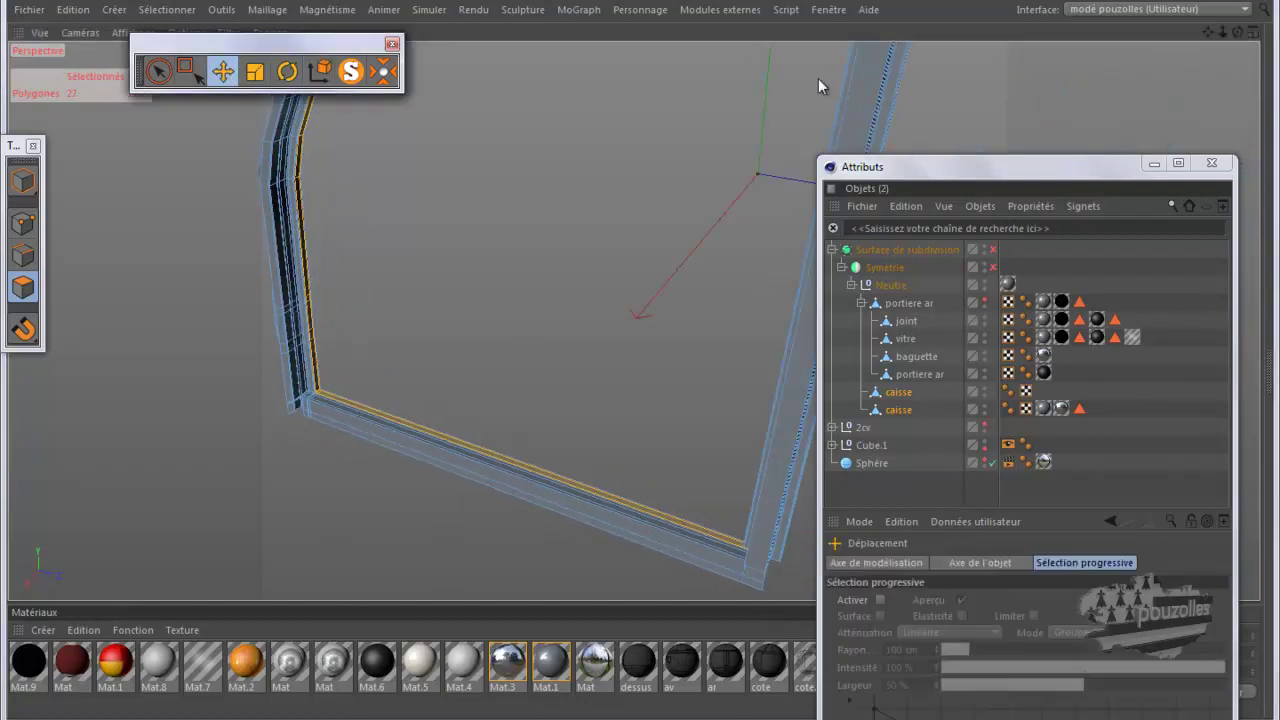
{"action": "left_click_drag", "start_coordinate": [1237, 33], "coordinate": [643, 359]}
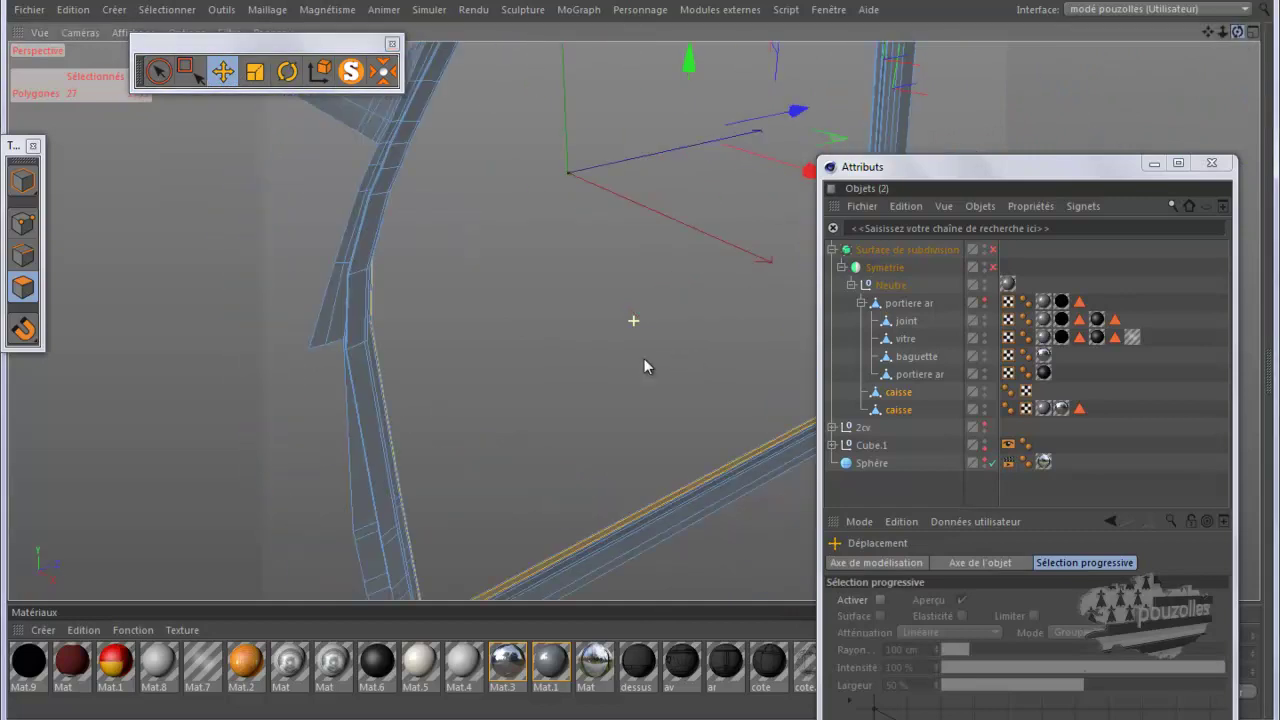
{"action": "left_click_drag", "start_coordinate": [1098, 166], "coordinate": [1110, 577]}
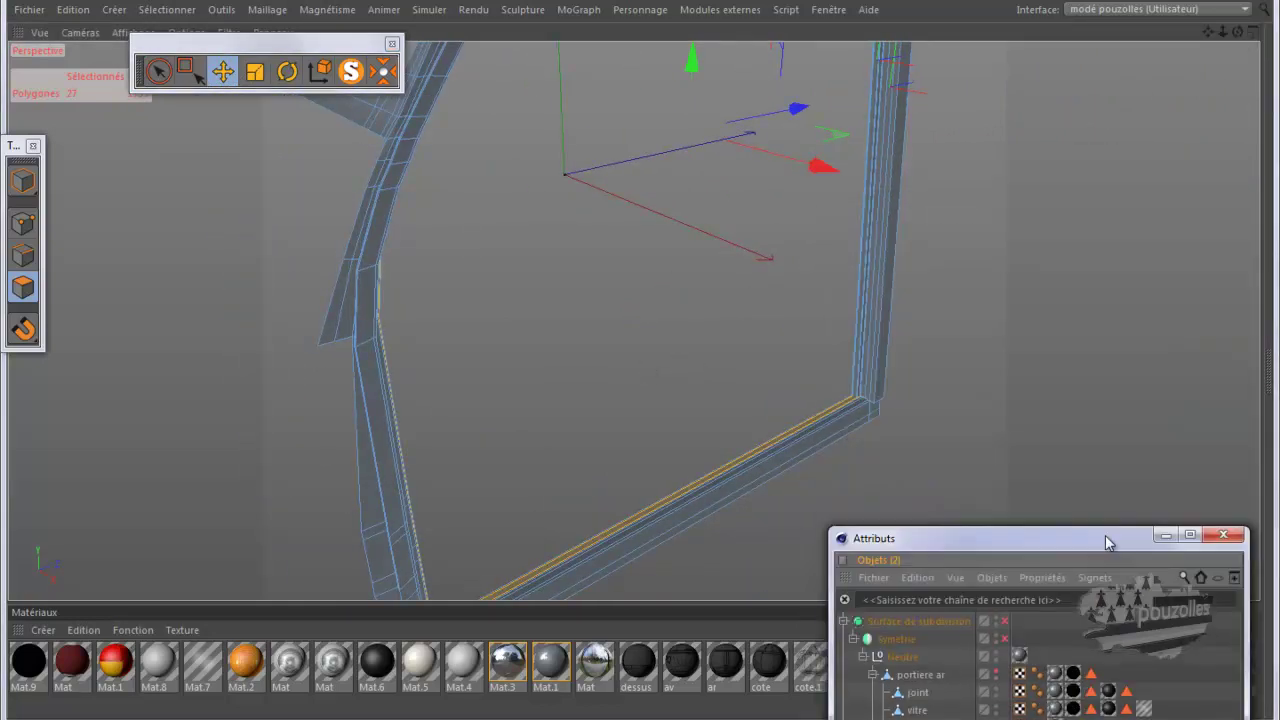
{"action": "left_click", "coordinate": [860, 360], "text": "shift"}
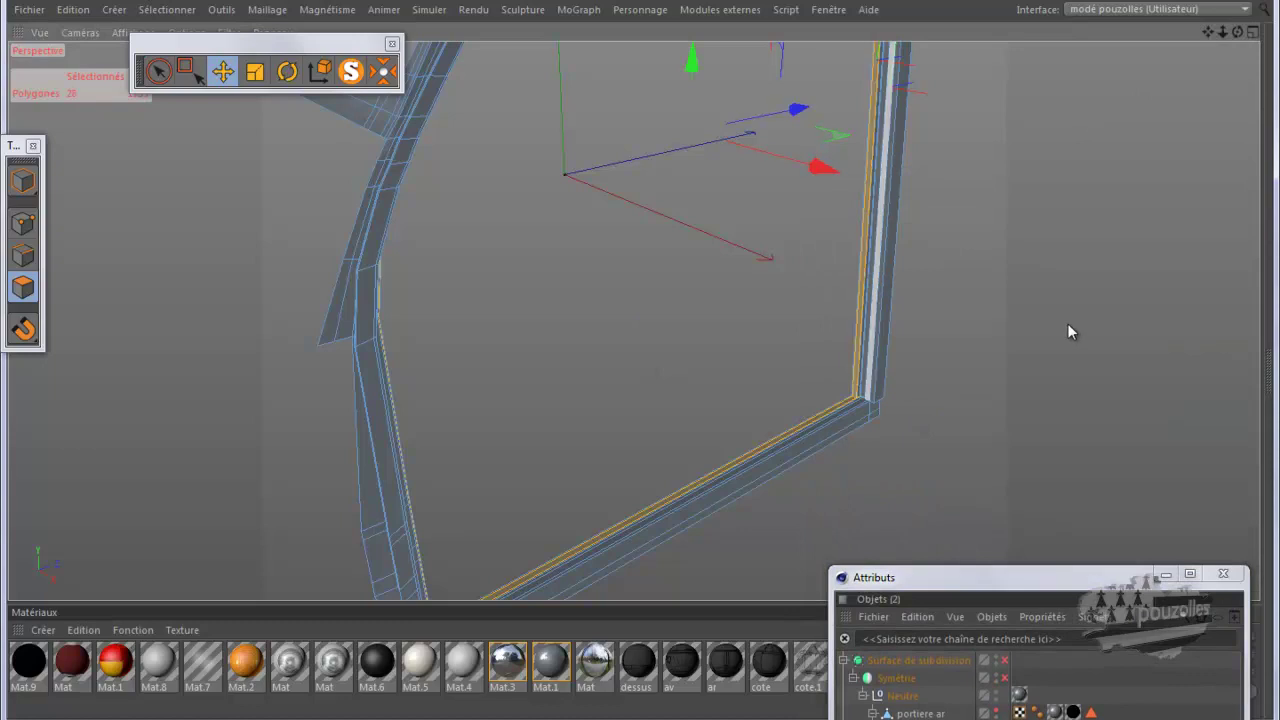
{"action": "left_click_drag", "start_coordinate": [974, 580], "coordinate": [985, 141]}
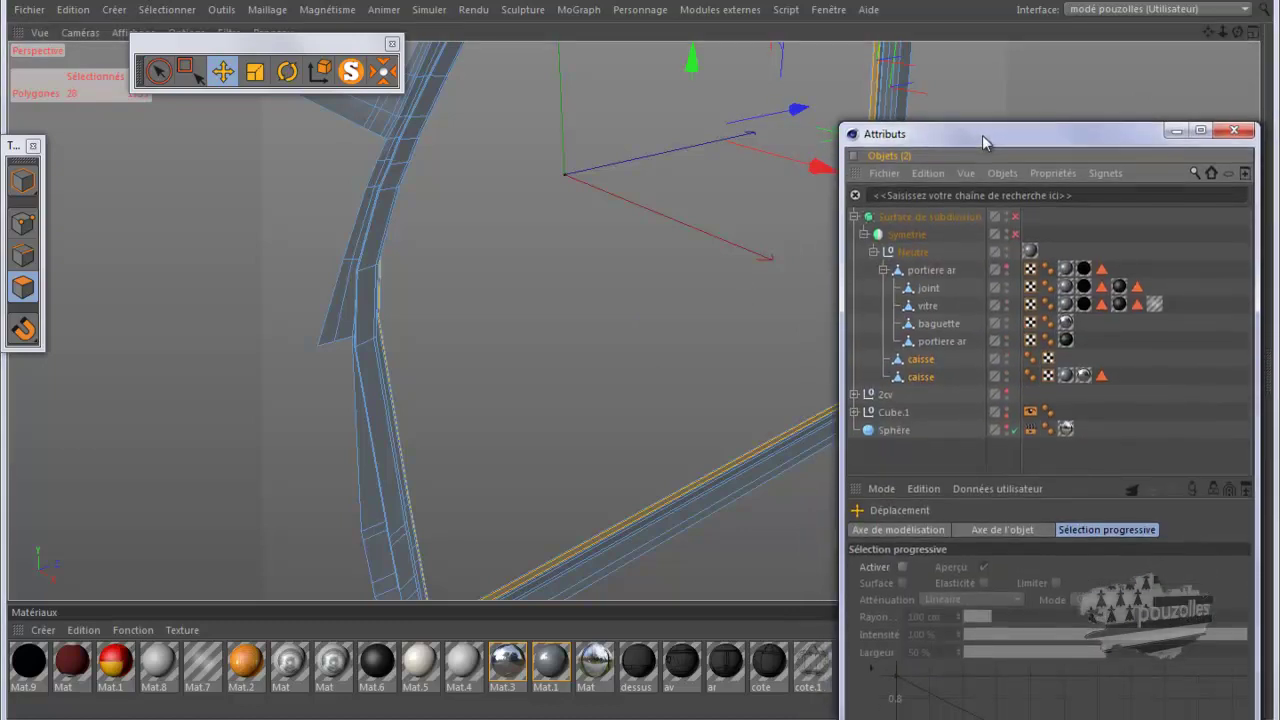
Step: Split (Scission) the selected frame polygons into new caisse objects and select one of them
{"action": "right_click", "coordinate": [270, 192]}
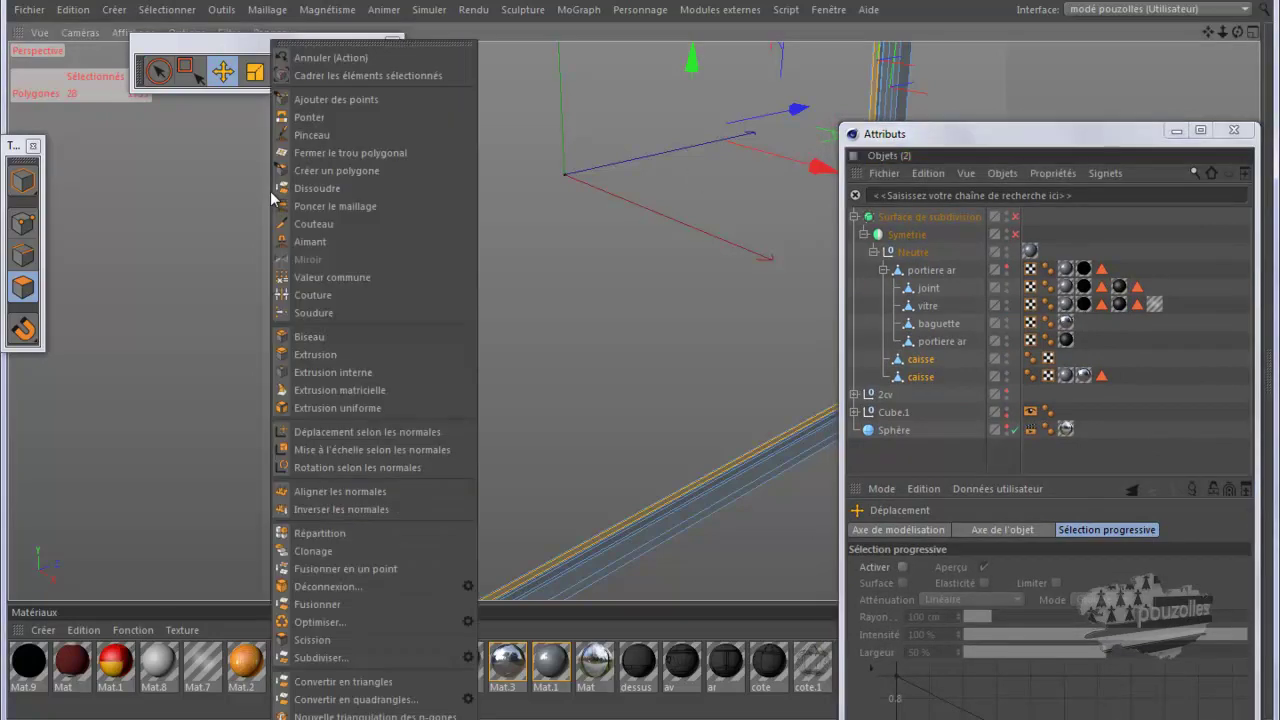
{"action": "left_click", "coordinate": [311, 640]}
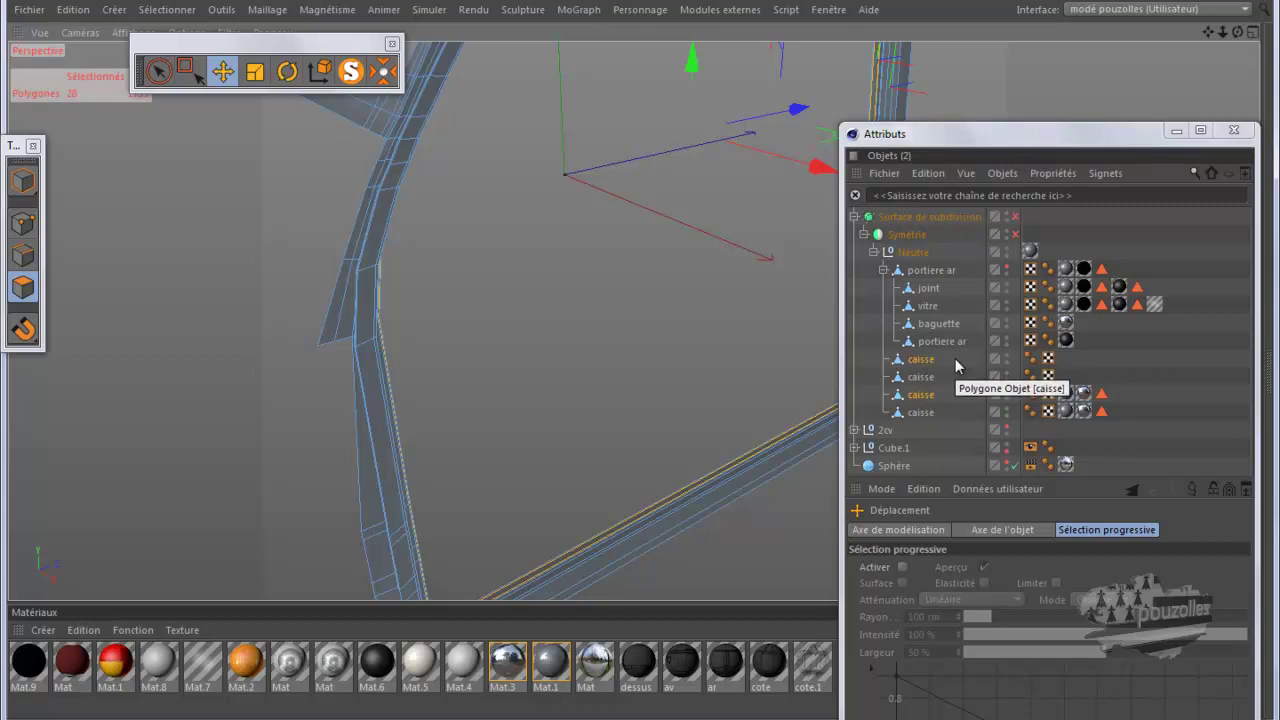
{"action": "mouse_move", "coordinate": [918, 377]}
{"action": "left_mouse_down"}
{"action": "mouse_move", "coordinate": [926, 420]}
{"action": "mouse_move", "coordinate": [926, 402]}
{"action": "left_mouse_up"}
Step: Select both new caisse pieces and merge them with Connecter les objets + Supprimer
{"action": "left_click", "coordinate": [921, 412], "text": "ctrl"}
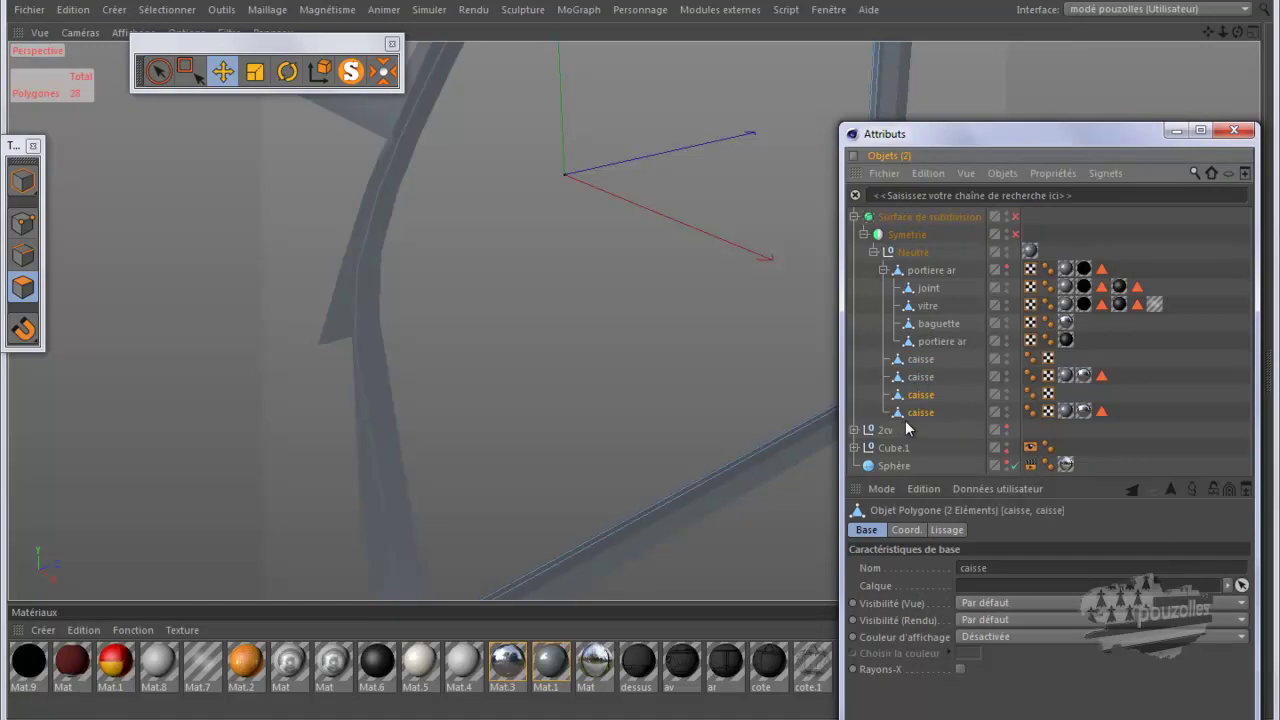
{"action": "left_click_drag", "start_coordinate": [959, 138], "coordinate": [1065, 226]}
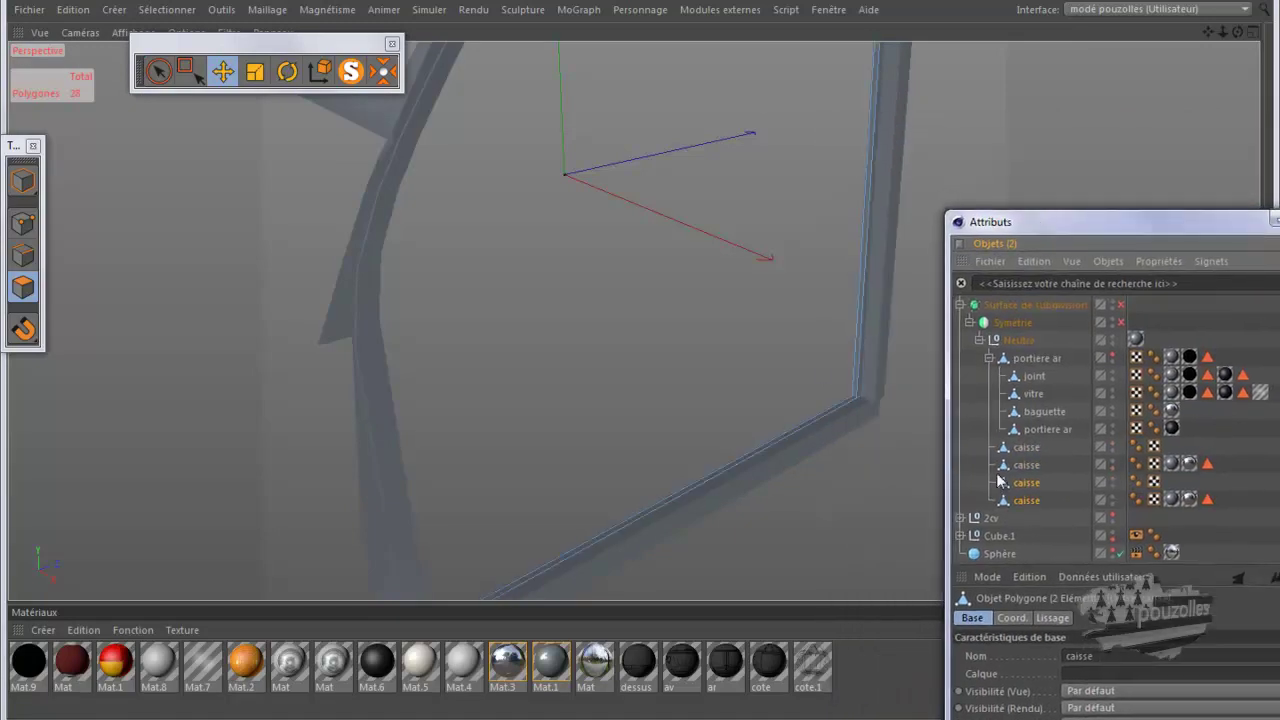
{"action": "right_click", "coordinate": [1029, 490]}
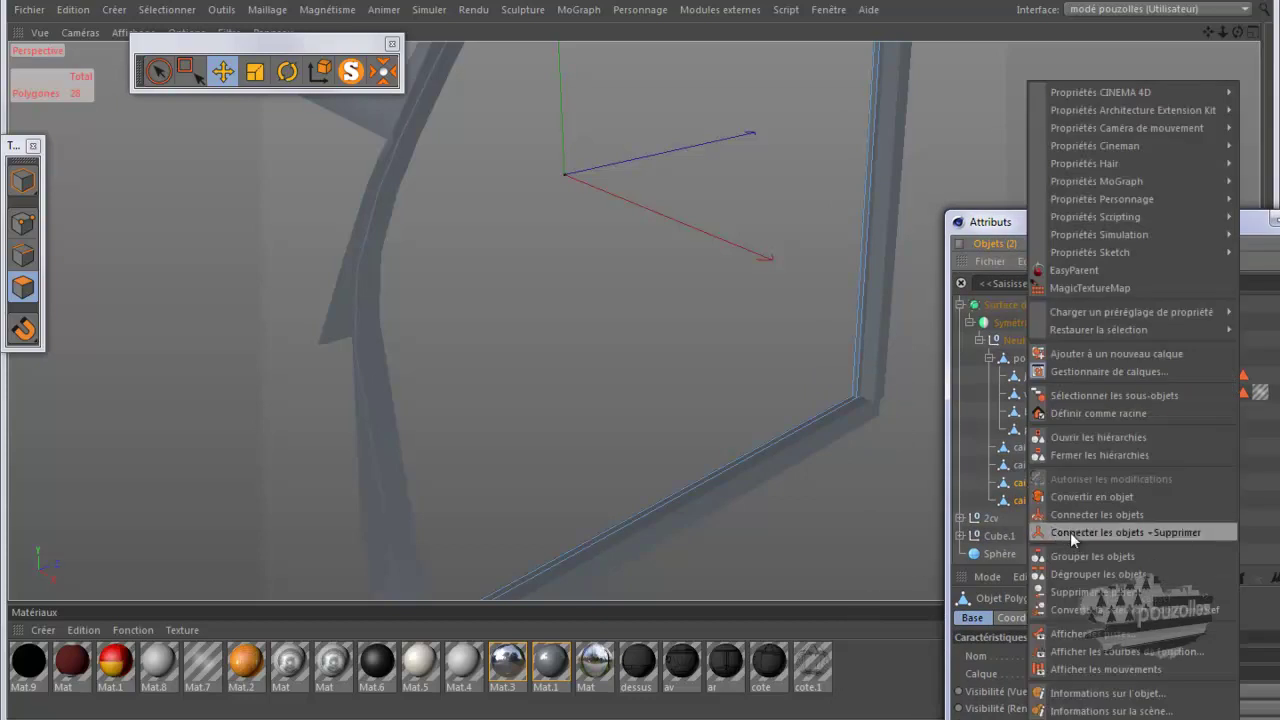
{"action": "left_click", "coordinate": [1070, 532]}
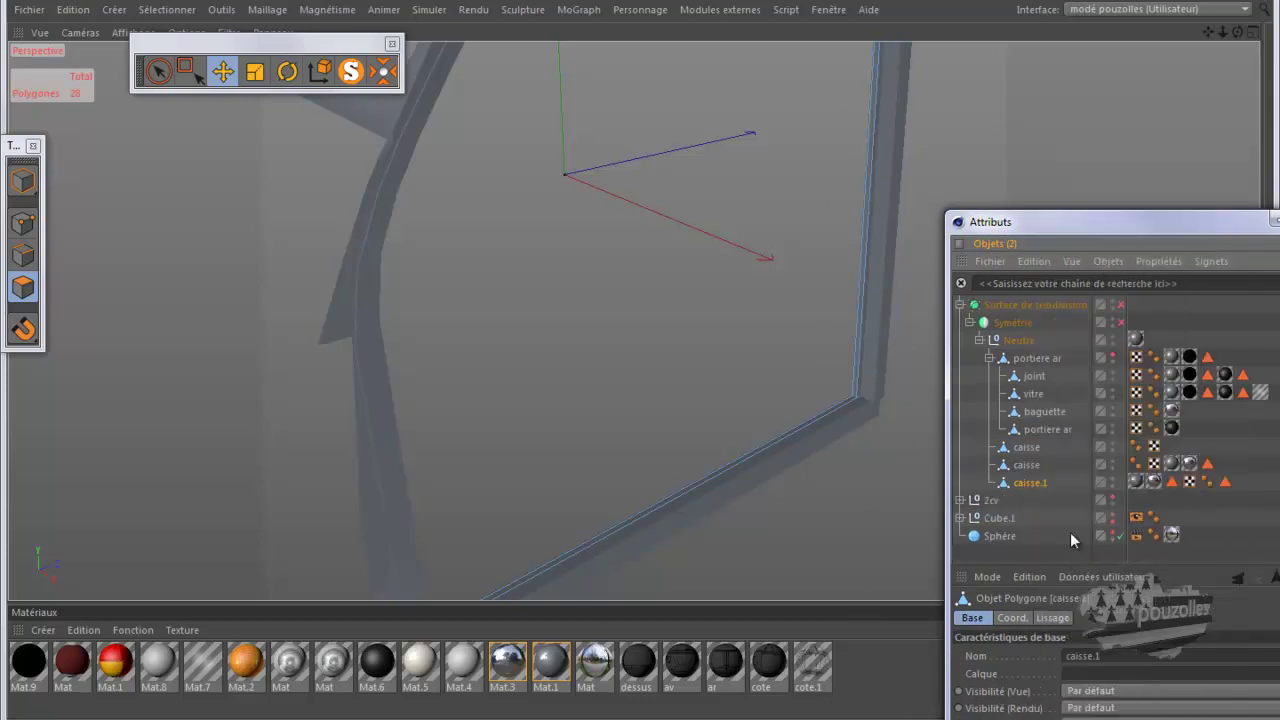
Step: Rename the merged object 'portiere ar', move it under Neutre, and collapse the original door group
{"action": "double_click", "coordinate": [1029, 484]}
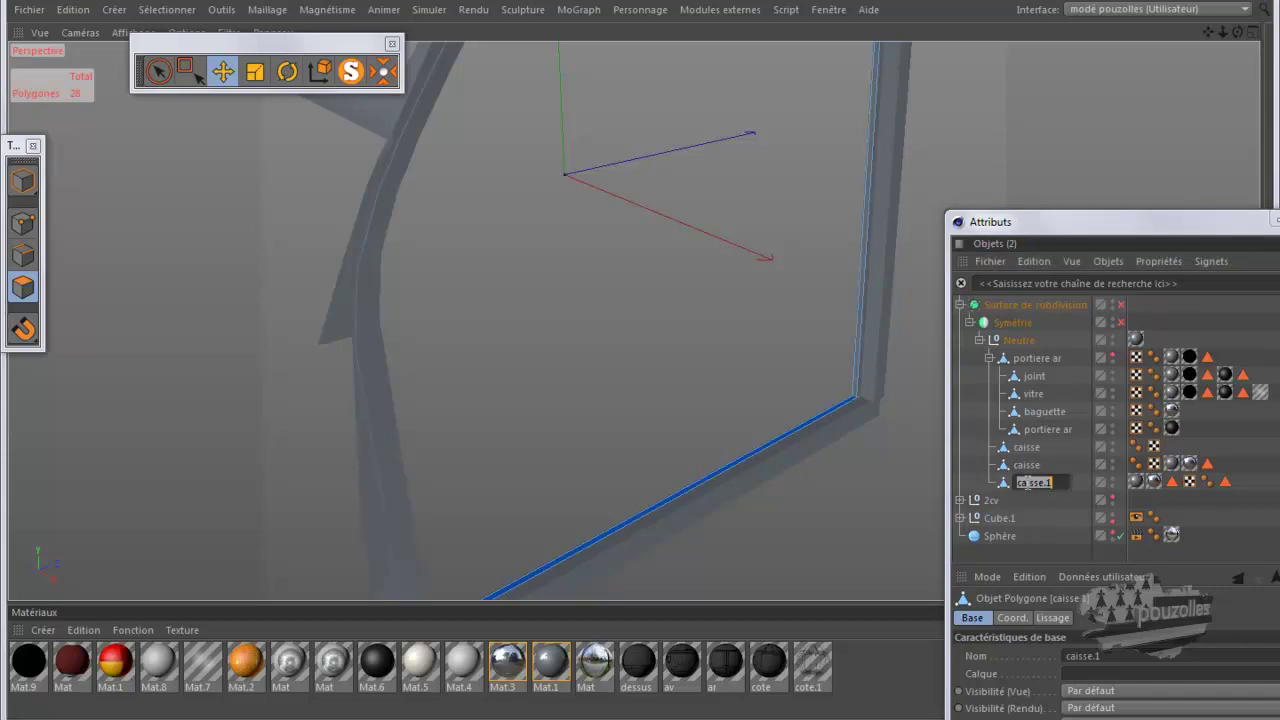
{"action": "type", "text": "portiere ar"}
{"action": "key", "text": "Return"}
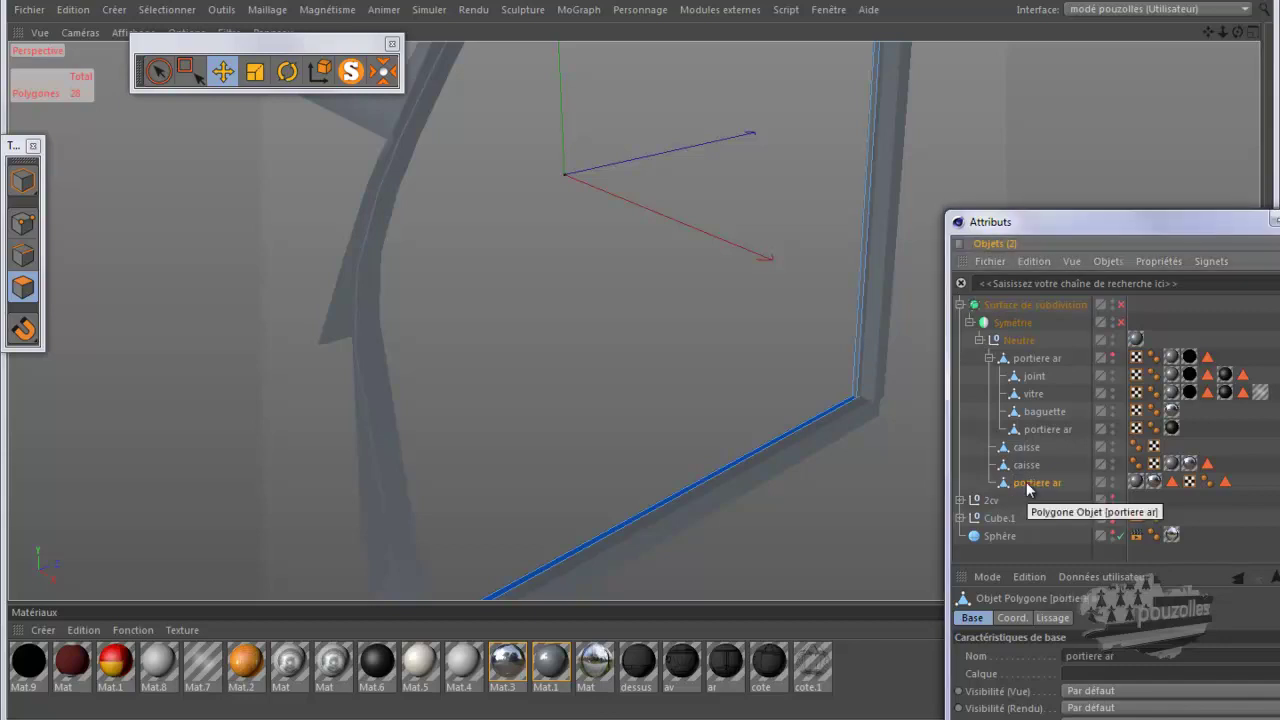
{"action": "left_click_drag", "start_coordinate": [1027, 487], "coordinate": [1018, 355]}
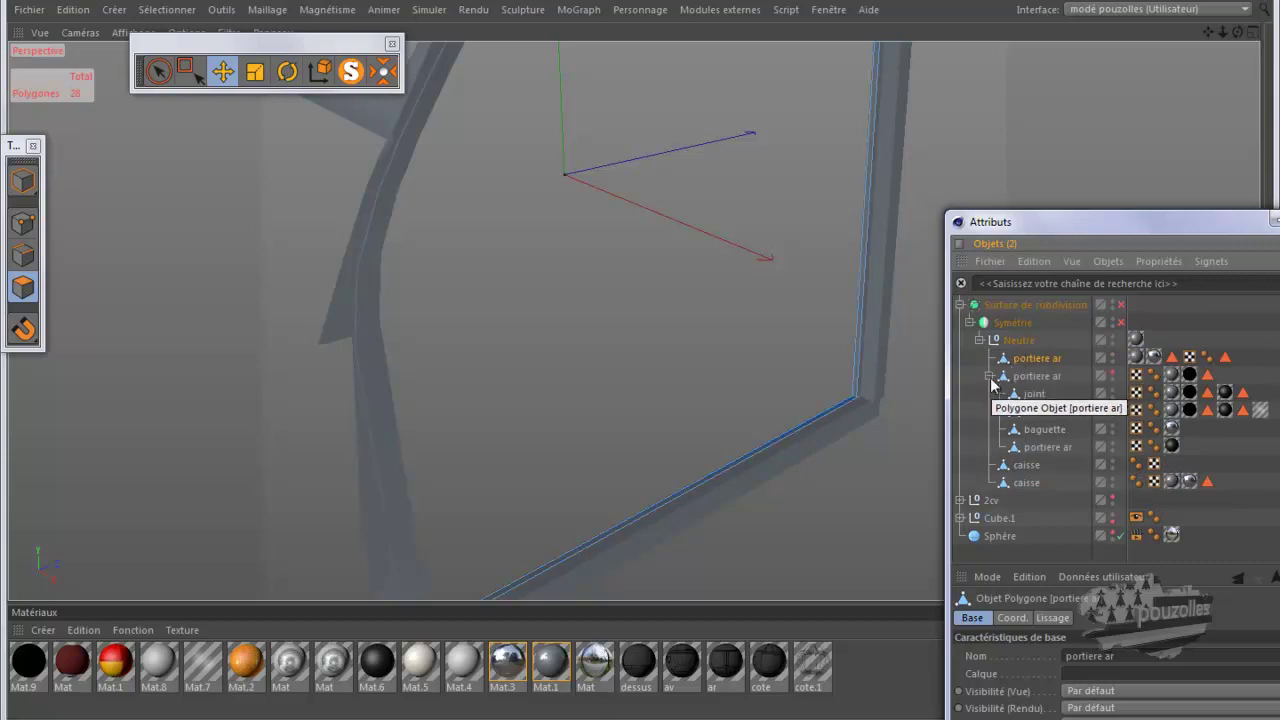
{"action": "left_click", "coordinate": [989, 376]}
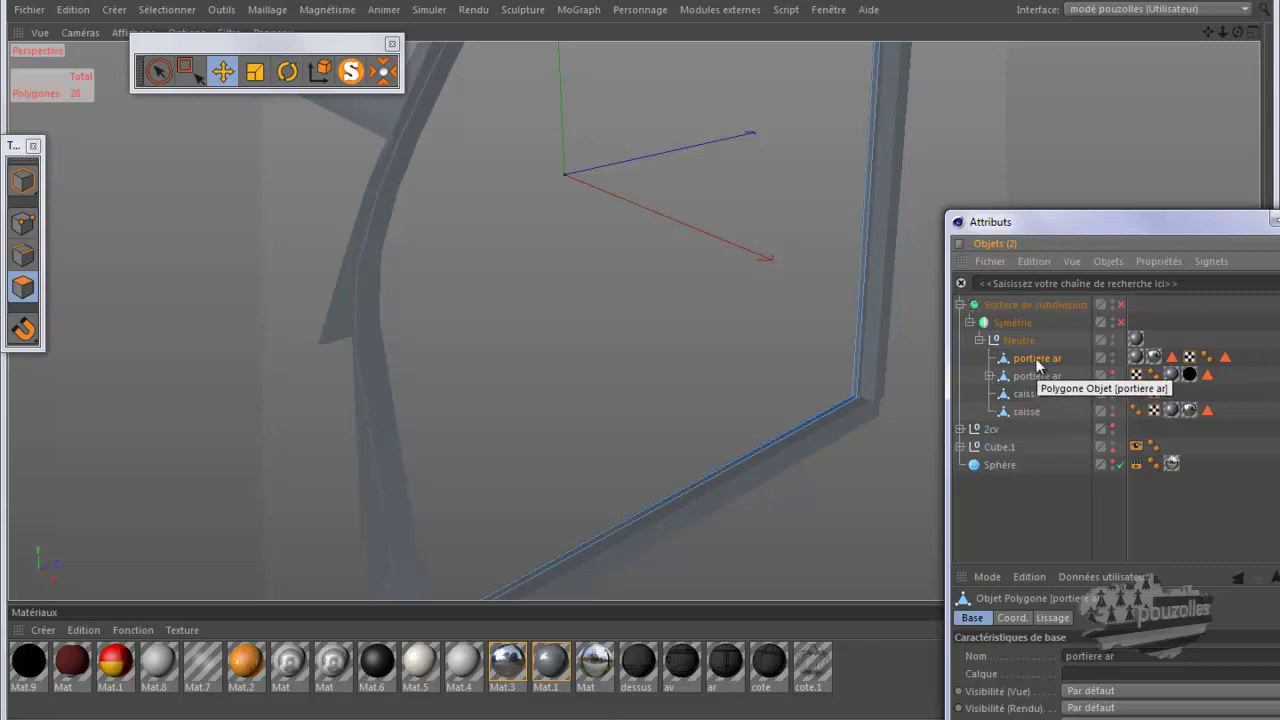
Step: Solo the portiere ar object and delete its two texture tags and polygon-selection tag
{"action": "left_click", "coordinate": [350, 84]}
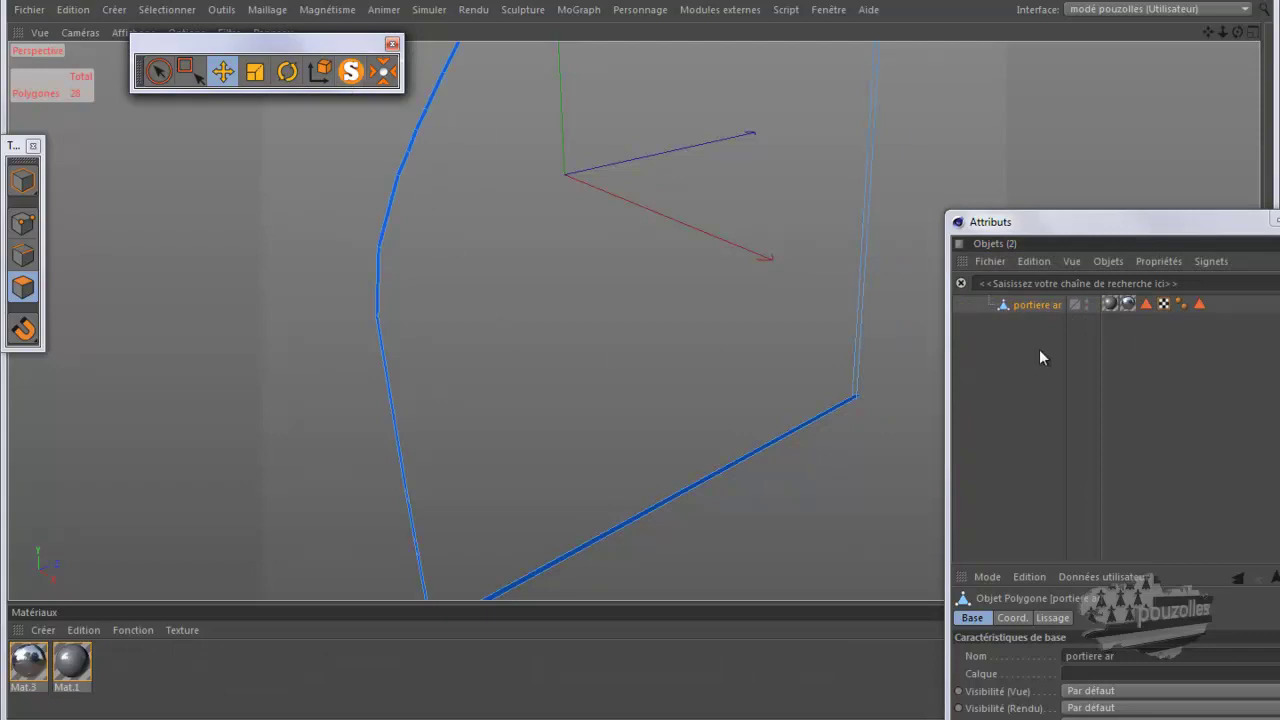
{"action": "left_click", "coordinate": [1110, 304]}
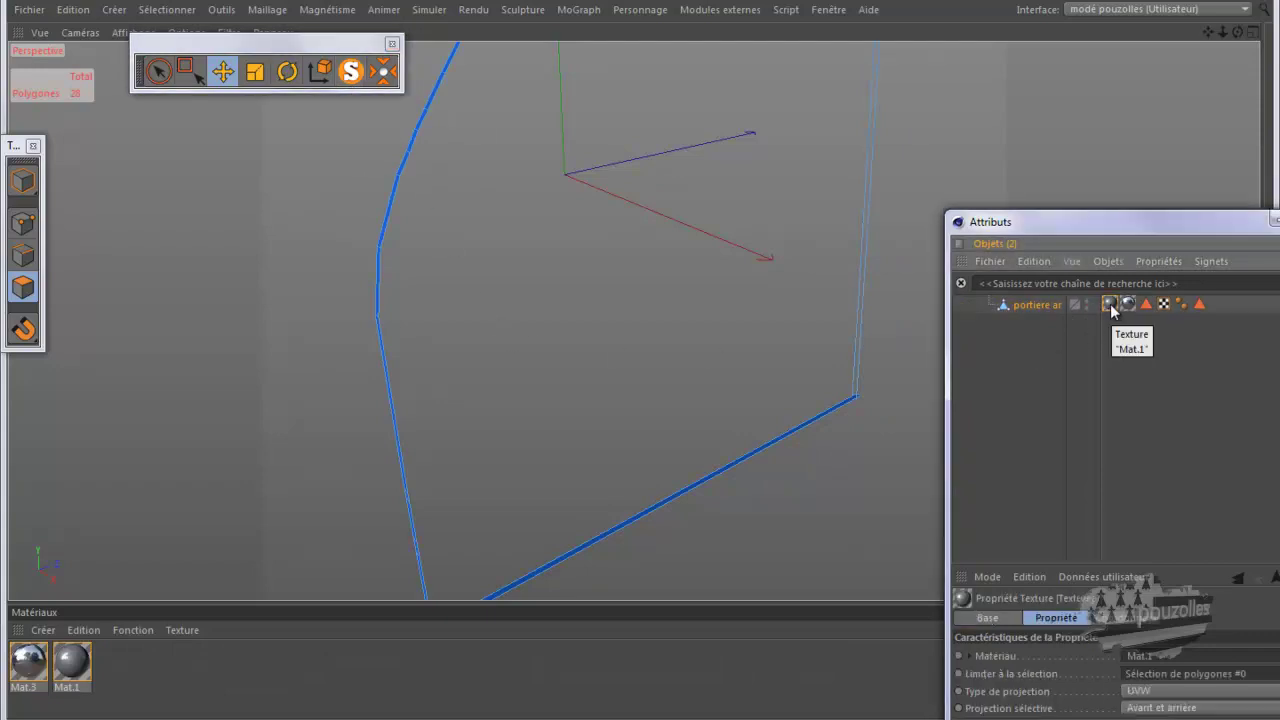
{"action": "key", "text": "Delete"}
{"action": "left_click", "coordinate": [1111, 305]}
{"action": "key", "text": "Delete"}
{"action": "left_click", "coordinate": [1146, 305]}
{"action": "key", "text": "Delete"}
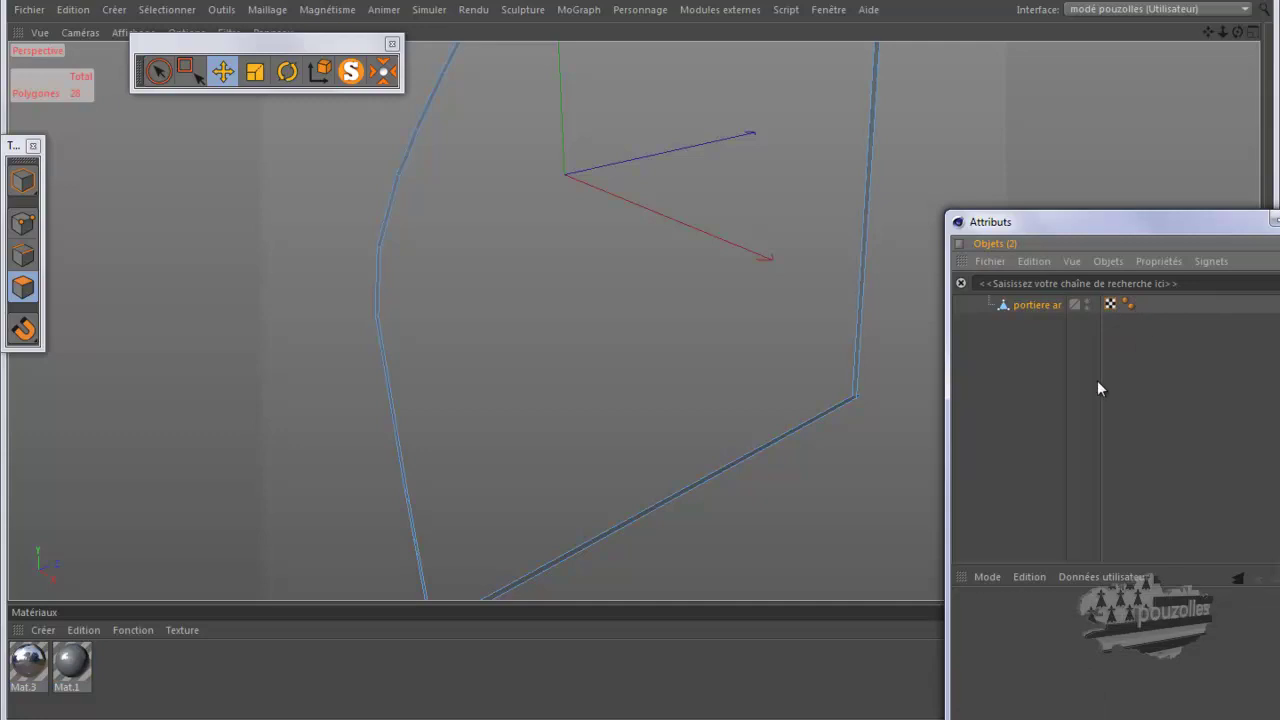
{"action": "left_click", "coordinate": [1040, 307]}
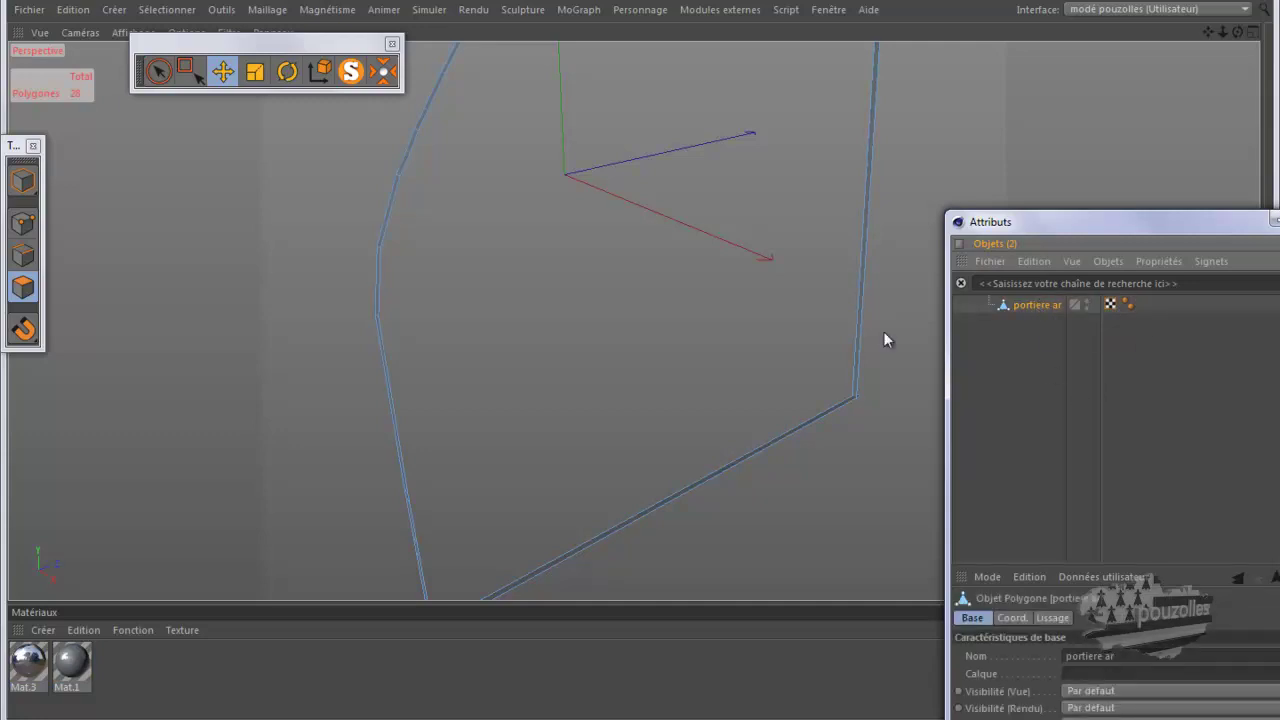
Step: Go from the four-view layout to a maximized right view of the portiere ar frame
{"action": "middle_click", "coordinate": [465, 428]}
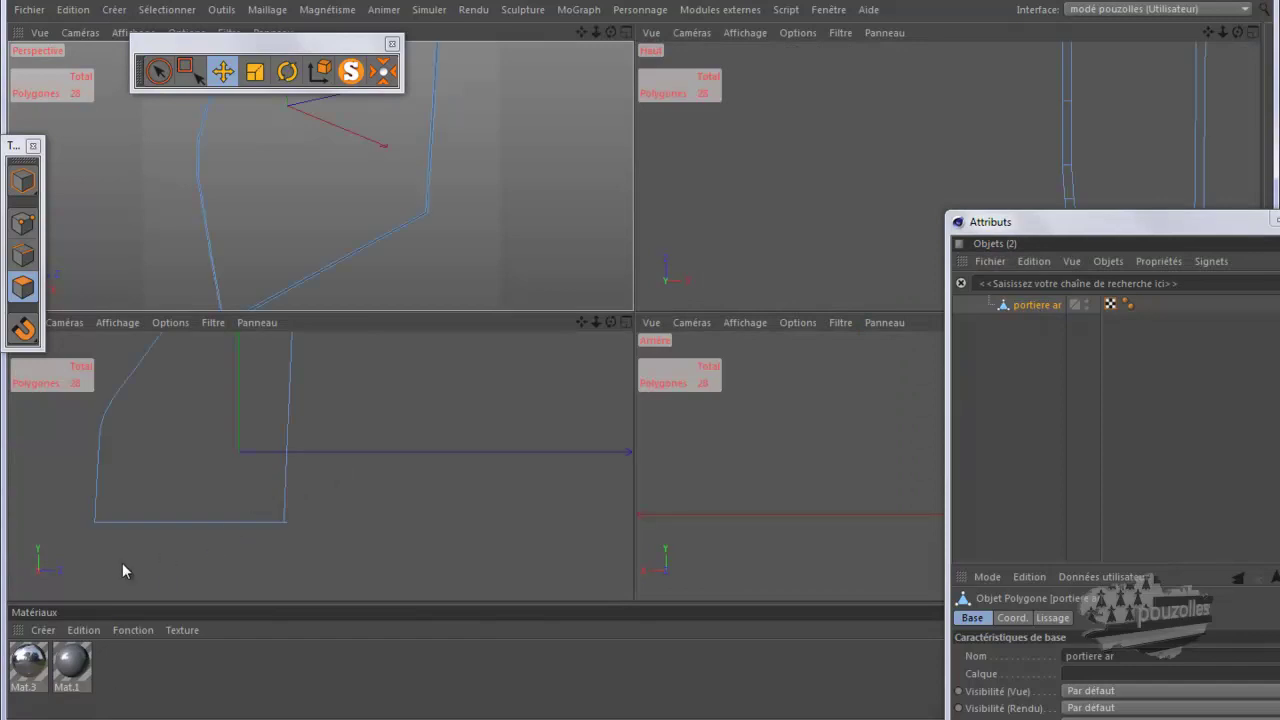
{"action": "left_click", "coordinate": [20, 631]}
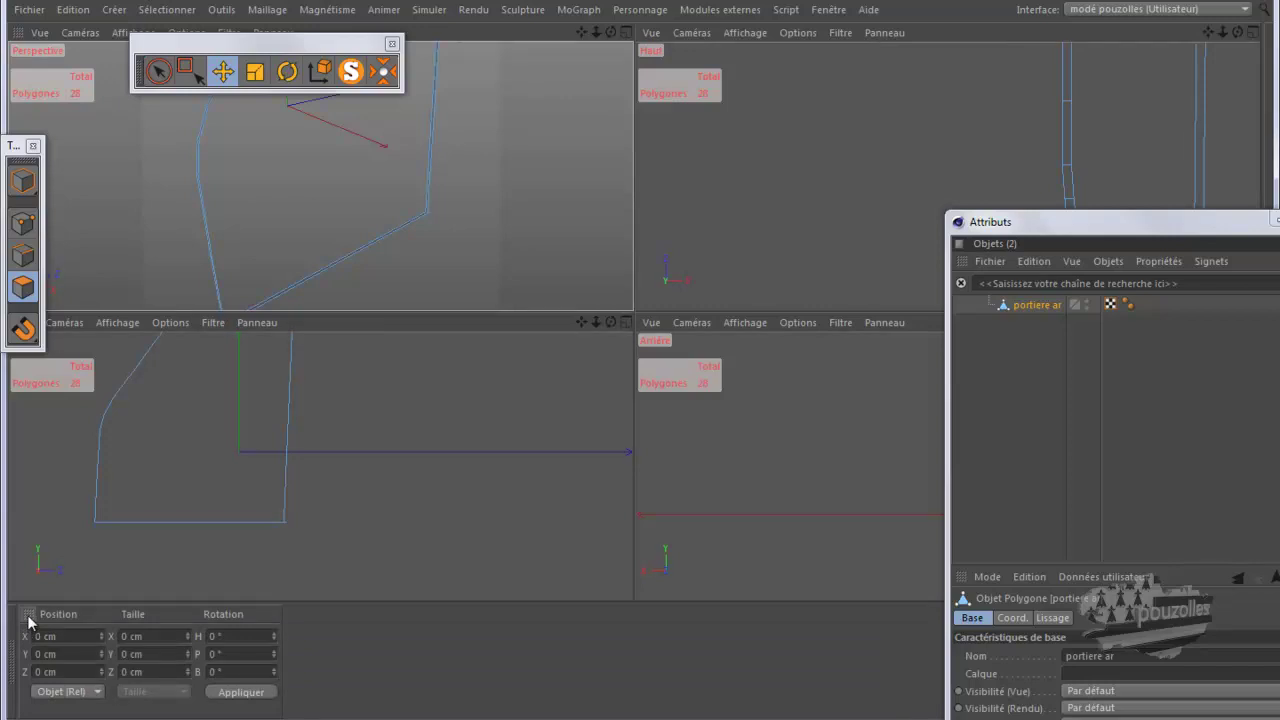
{"action": "left_click", "coordinate": [28, 616]}
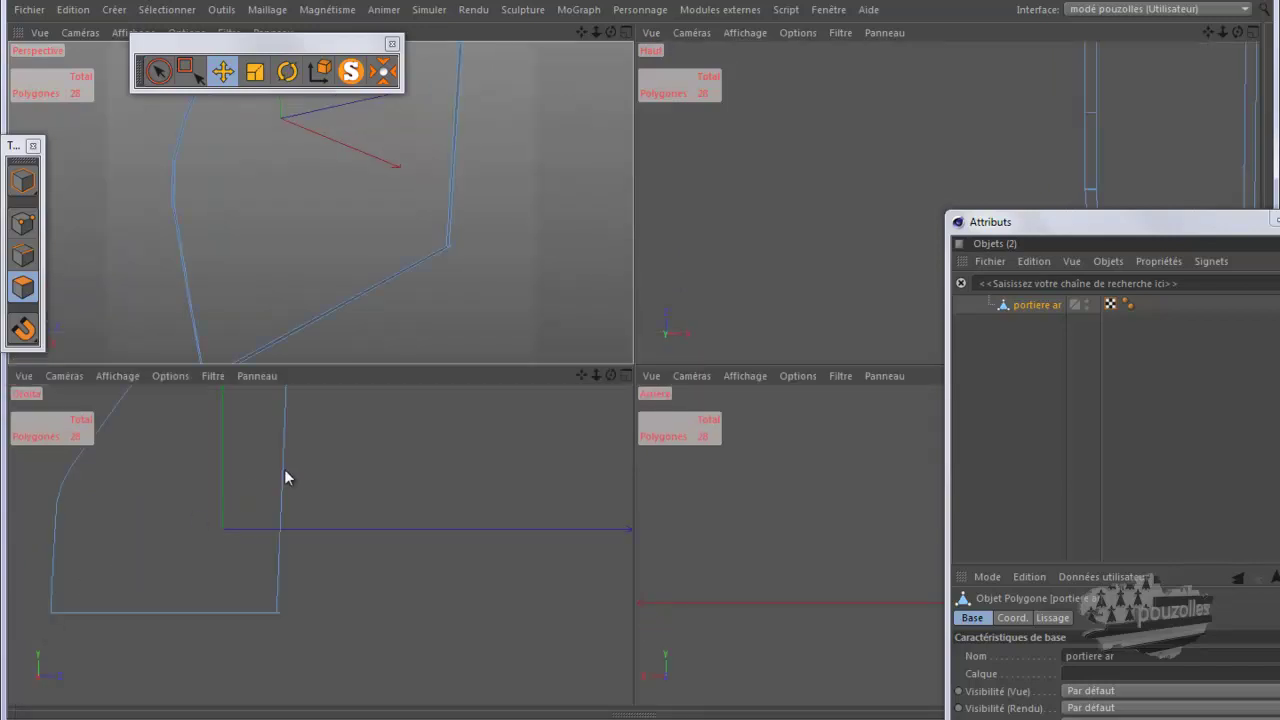
{"action": "middle_click", "coordinate": [428, 487]}
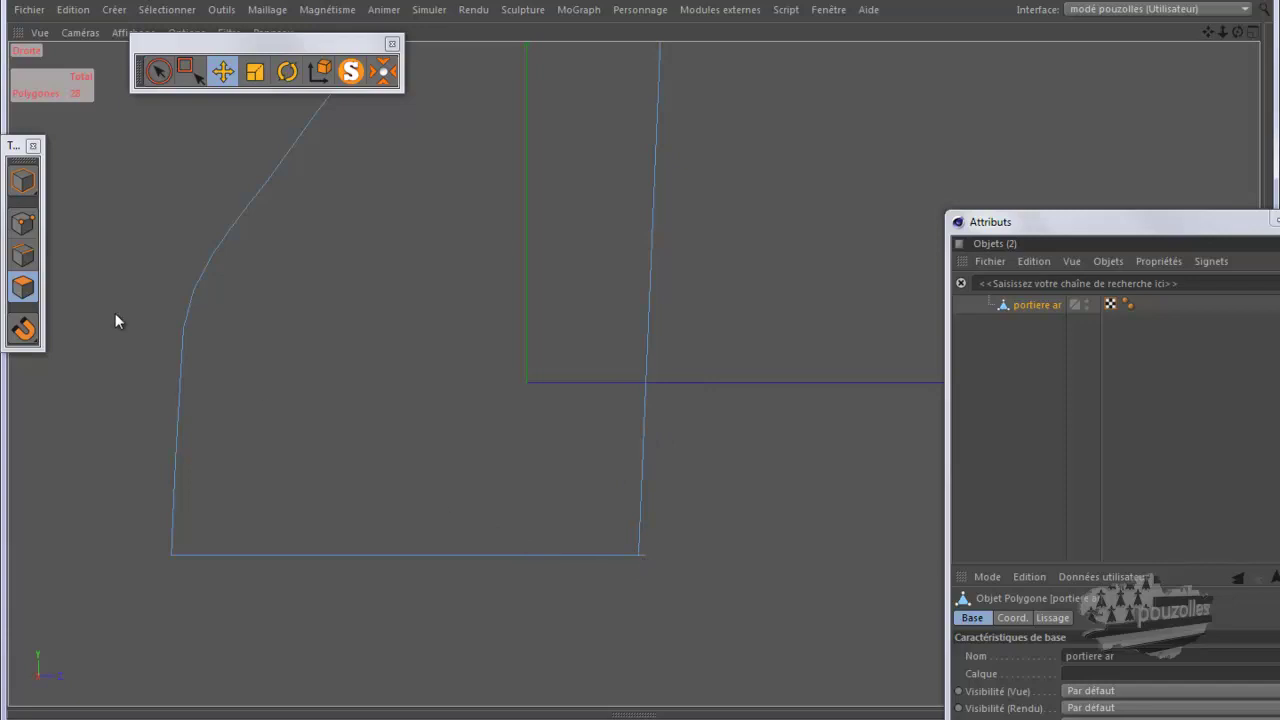
Step: Switch to Points mode with Live Selection and zoom in on the frame's lower corner
{"action": "left_click", "coordinate": [23, 223]}
{"action": "left_click", "coordinate": [157, 71]}
{"action": "scroll", "coordinate": [641, 567], "scroll_direction": "up", "scroll_amount": 2}
{"action": "scroll", "coordinate": [641, 567], "scroll_direction": "up", "scroll_amount": 1}
{"action": "scroll", "coordinate": [694, 503], "scroll_direction": "up", "scroll_amount": 1}
{"action": "scroll", "coordinate": [694, 503], "scroll_direction": "up", "scroll_amount": 1}
{"action": "scroll", "coordinate": [677, 514], "scroll_direction": "up", "scroll_amount": 1}
{"action": "scroll", "coordinate": [677, 514], "scroll_direction": "up", "scroll_amount": 2}
{"action": "scroll", "coordinate": [677, 514], "scroll_direction": "up", "scroll_amount": 1}
{"action": "scroll", "coordinate": [677, 514], "scroll_direction": "up", "scroll_amount": 2}
{"action": "scroll", "coordinate": [677, 514], "scroll_direction": "up", "scroll_amount": 1}
{"action": "scroll", "coordinate": [676, 514], "scroll_direction": "up", "scroll_amount": 2}
{"action": "scroll", "coordinate": [663, 525], "scroll_direction": "up", "scroll_amount": 1}
{"action": "scroll", "coordinate": [568, 527], "scroll_direction": "up", "scroll_amount": 1}
{"action": "scroll", "coordinate": [565, 527], "scroll_direction": "up", "scroll_amount": 2}
{"action": "scroll", "coordinate": [563, 527], "scroll_direction": "up", "scroll_amount": 1}
{"action": "scroll", "coordinate": [563, 524], "scroll_direction": "up", "scroll_amount": 2}
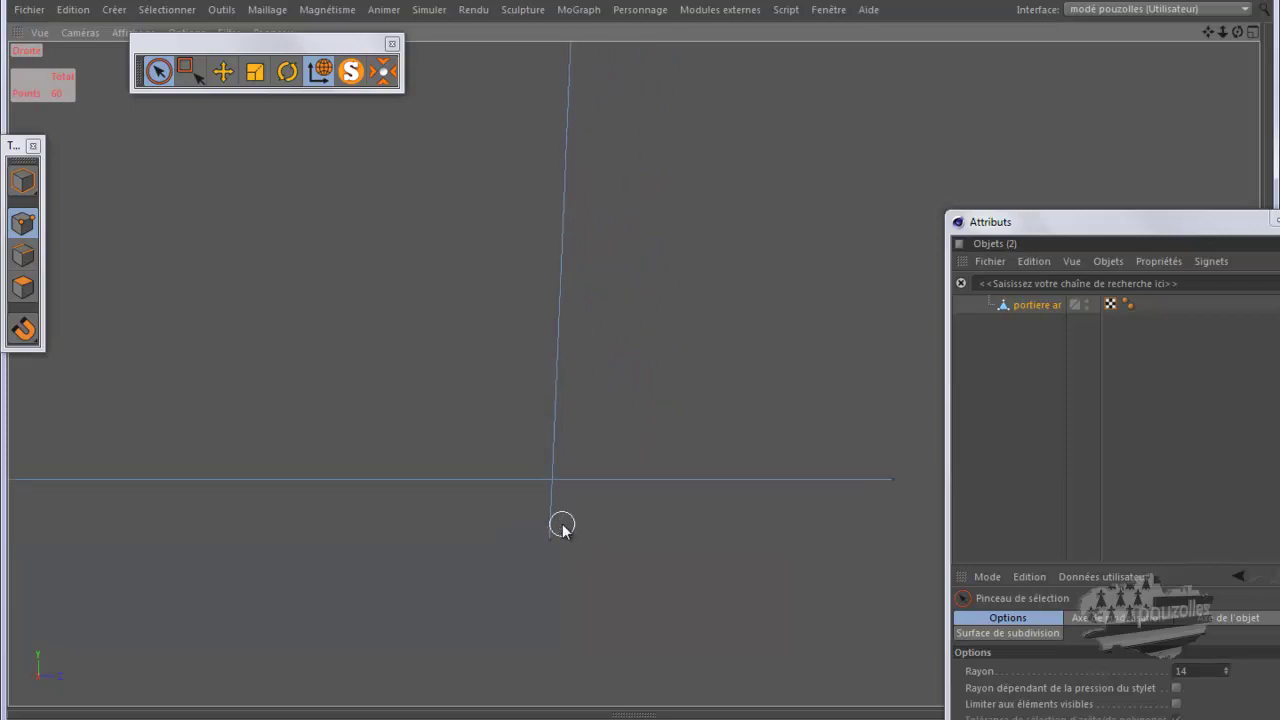
{"action": "scroll", "coordinate": [561, 524], "scroll_direction": "up", "scroll_amount": 1}
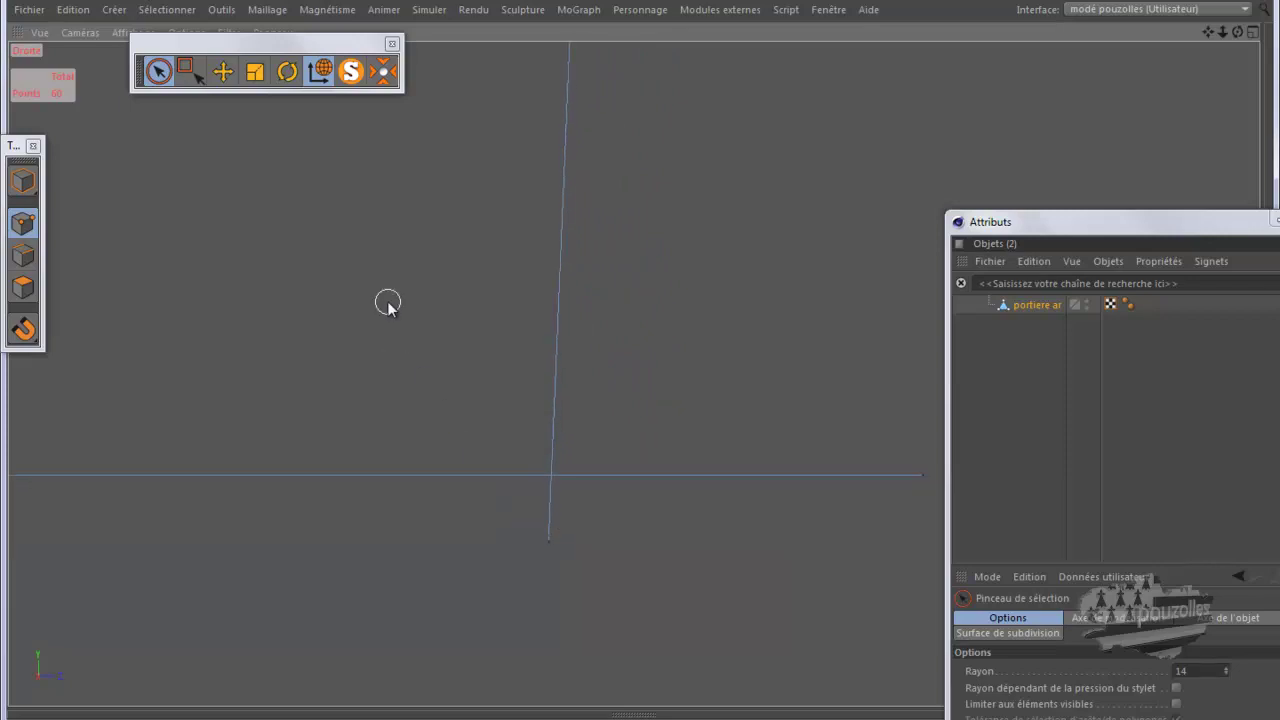
{"action": "key", "text": "k"}
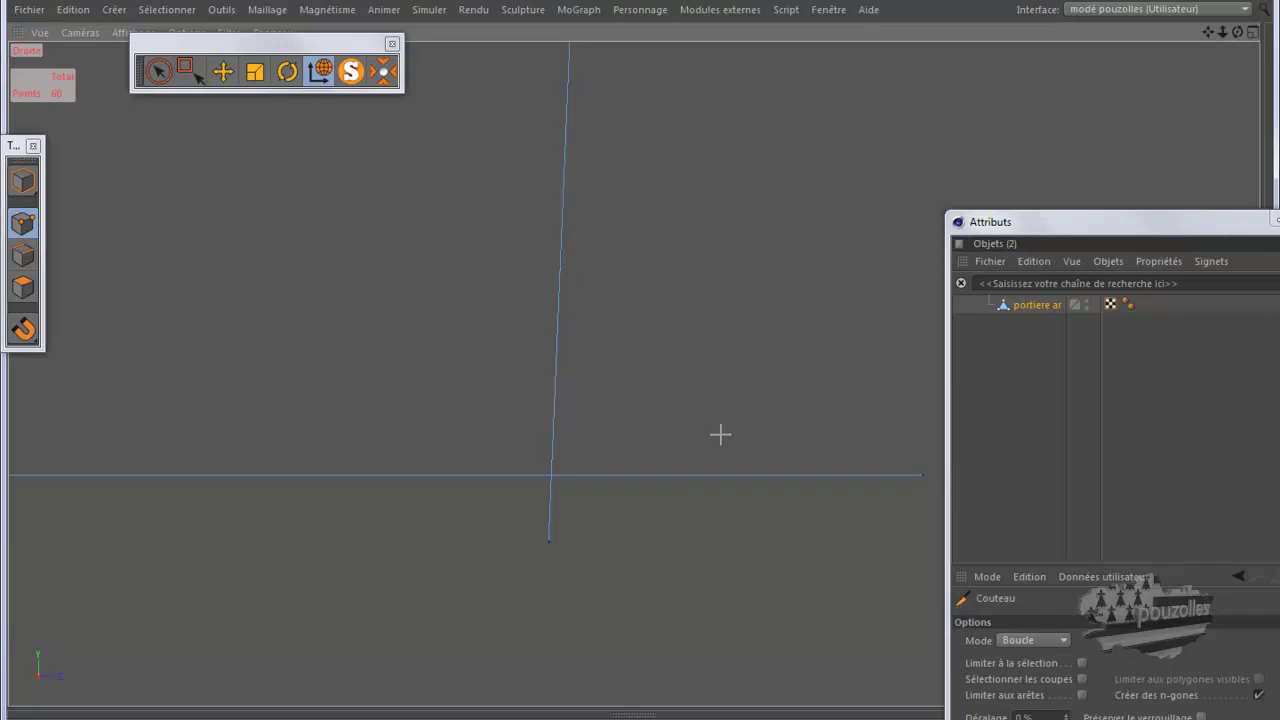
{"action": "left_click", "coordinate": [1051, 639]}
{"action": "left_click", "coordinate": [1040, 657]}
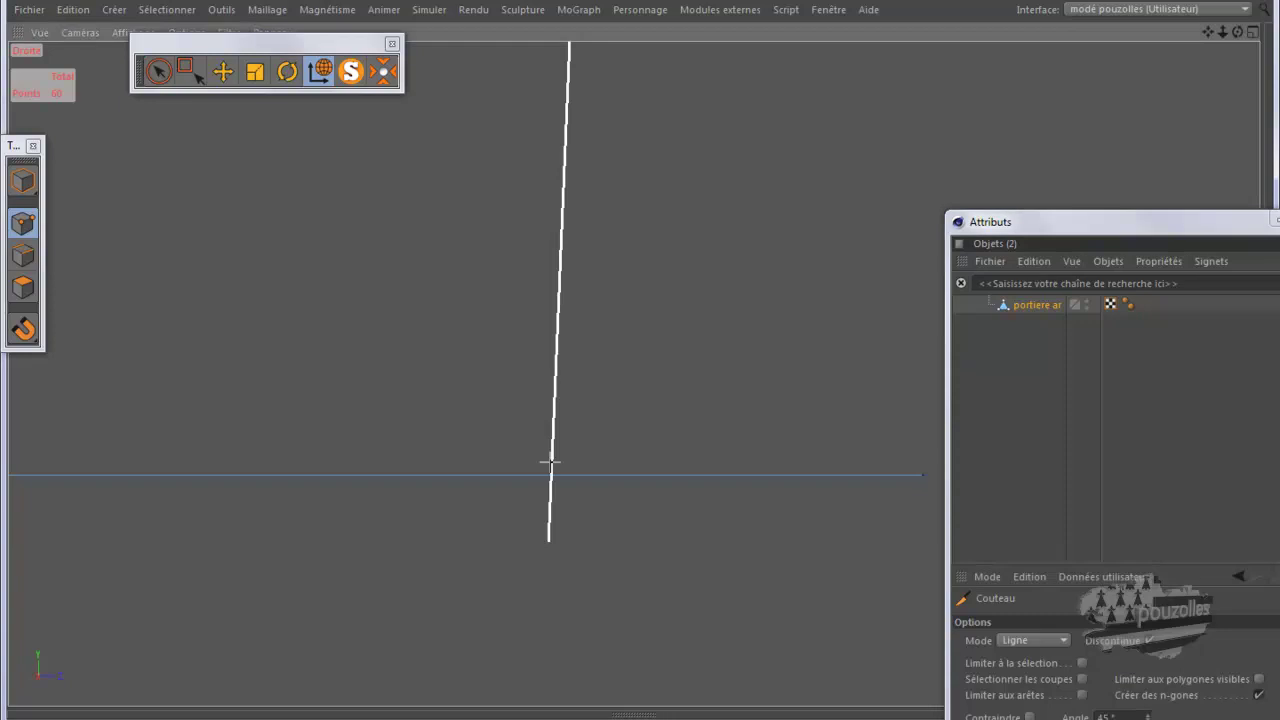
{"action": "left_click_drag", "start_coordinate": [548, 523], "coordinate": [548, 530]}
{"action": "left_click_drag", "start_coordinate": [551, 500], "coordinate": [547, 572]}
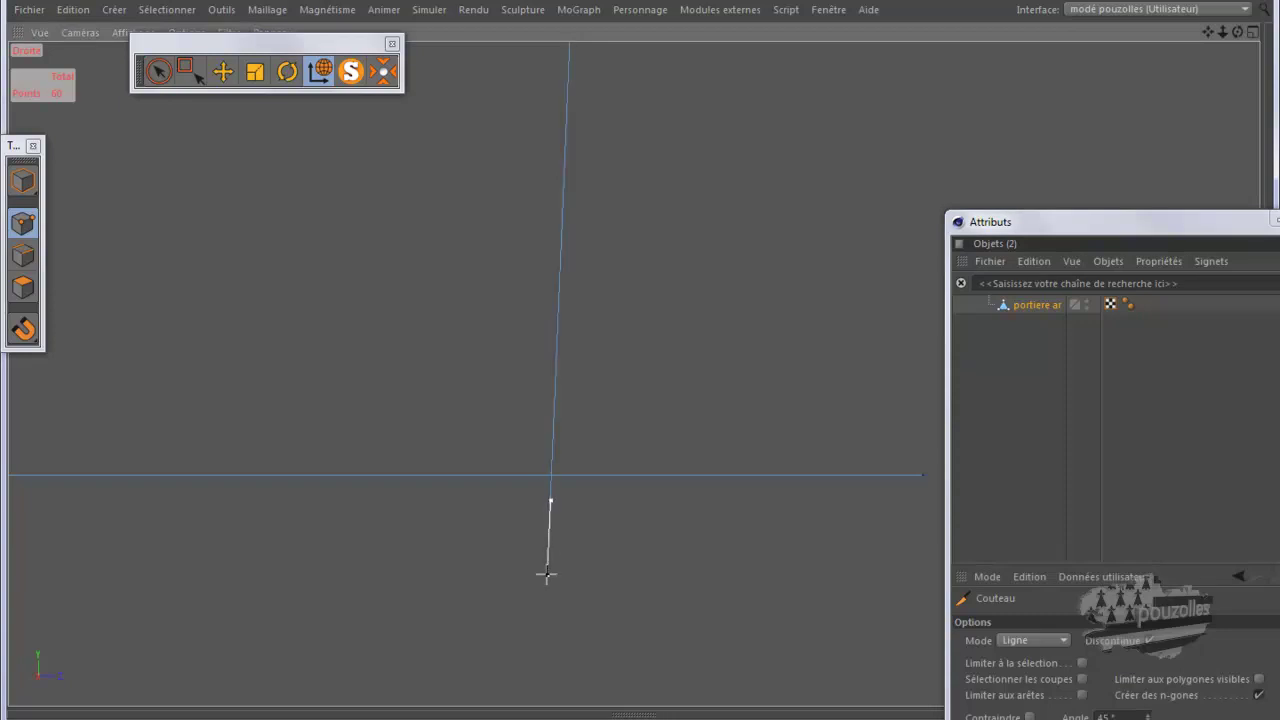
{"action": "left_click", "coordinate": [76, 10]}
{"action": "left_click", "coordinate": [84, 37]}
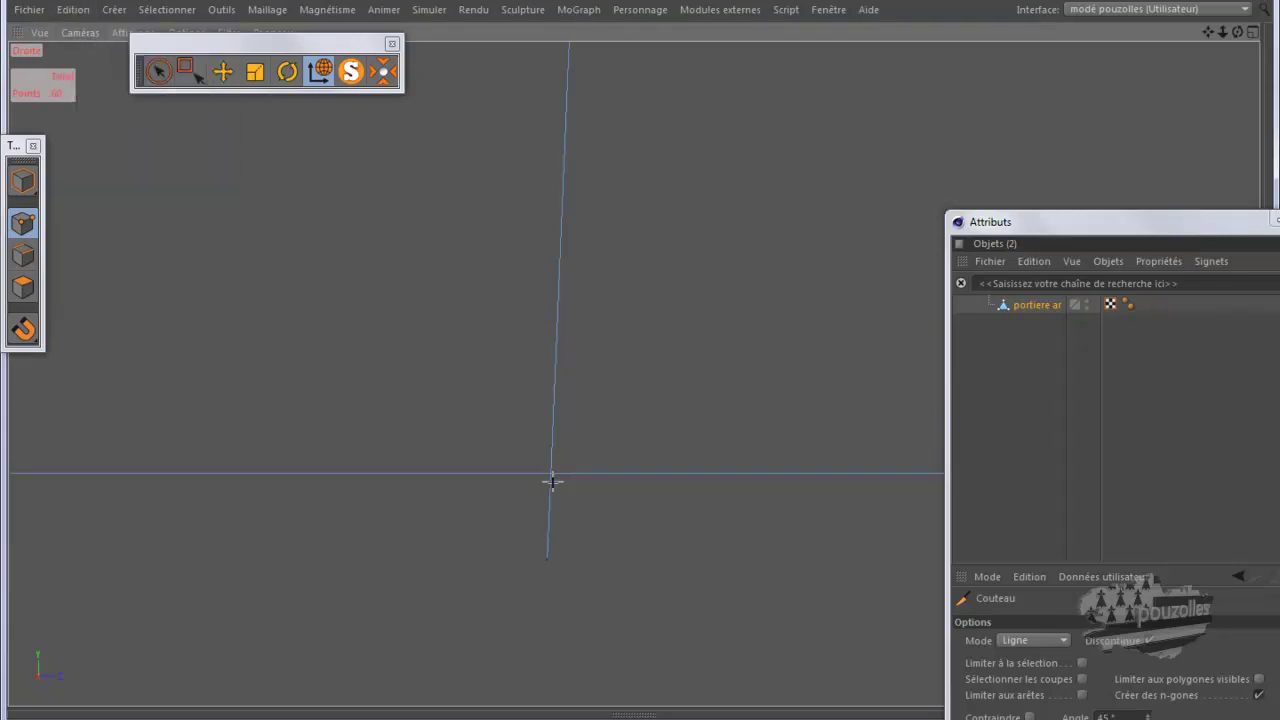
{"action": "scroll", "coordinate": [551, 480], "scroll_direction": "down", "scroll_amount": 3}
{"action": "scroll", "coordinate": [526, 466], "scroll_direction": "down", "scroll_amount": 2}
{"action": "left_click", "coordinate": [176, 74]}
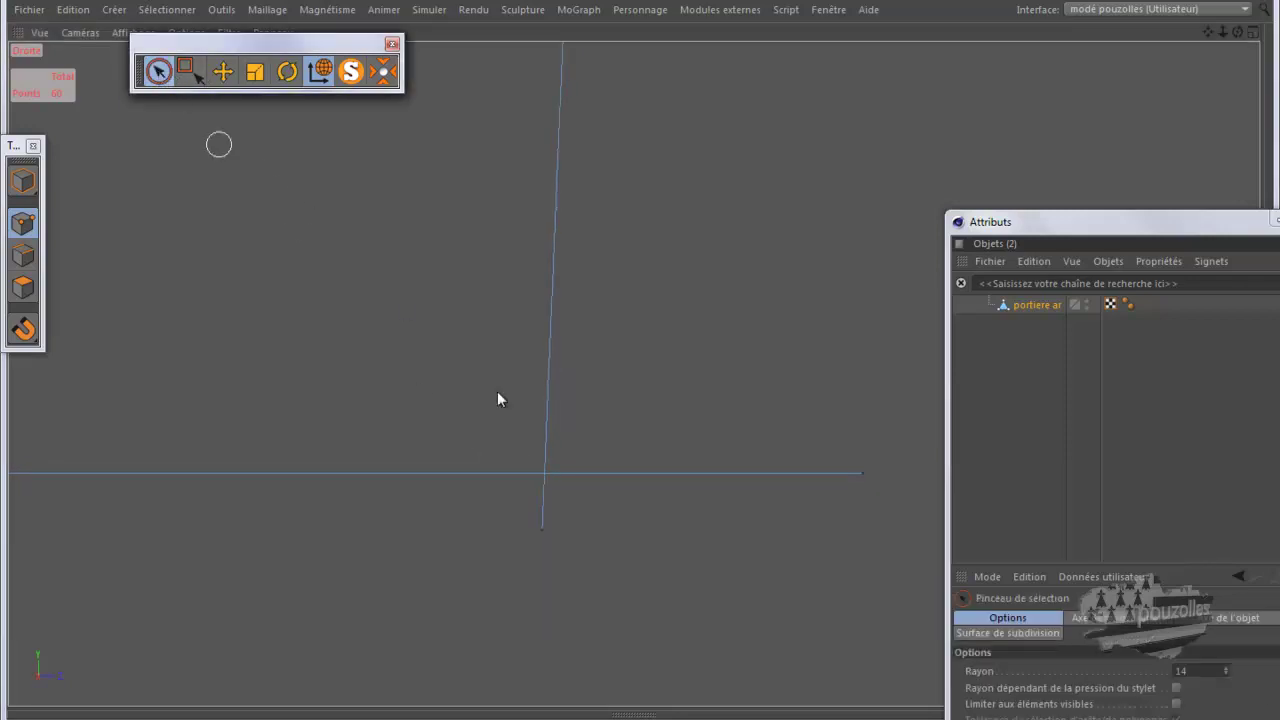
Step: Select the two lower-corner points and rotate them about -2.6° around the object axes
{"action": "left_click", "coordinate": [543, 529]}
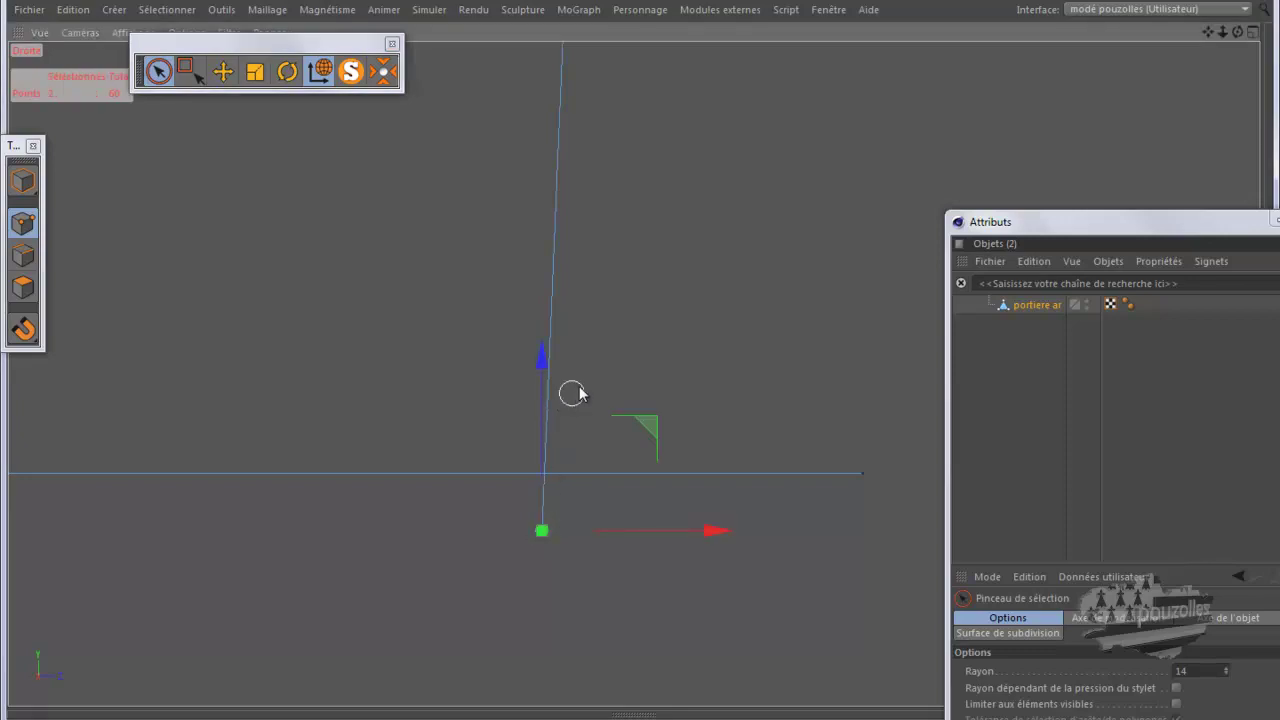
{"action": "left_click", "coordinate": [321, 72]}
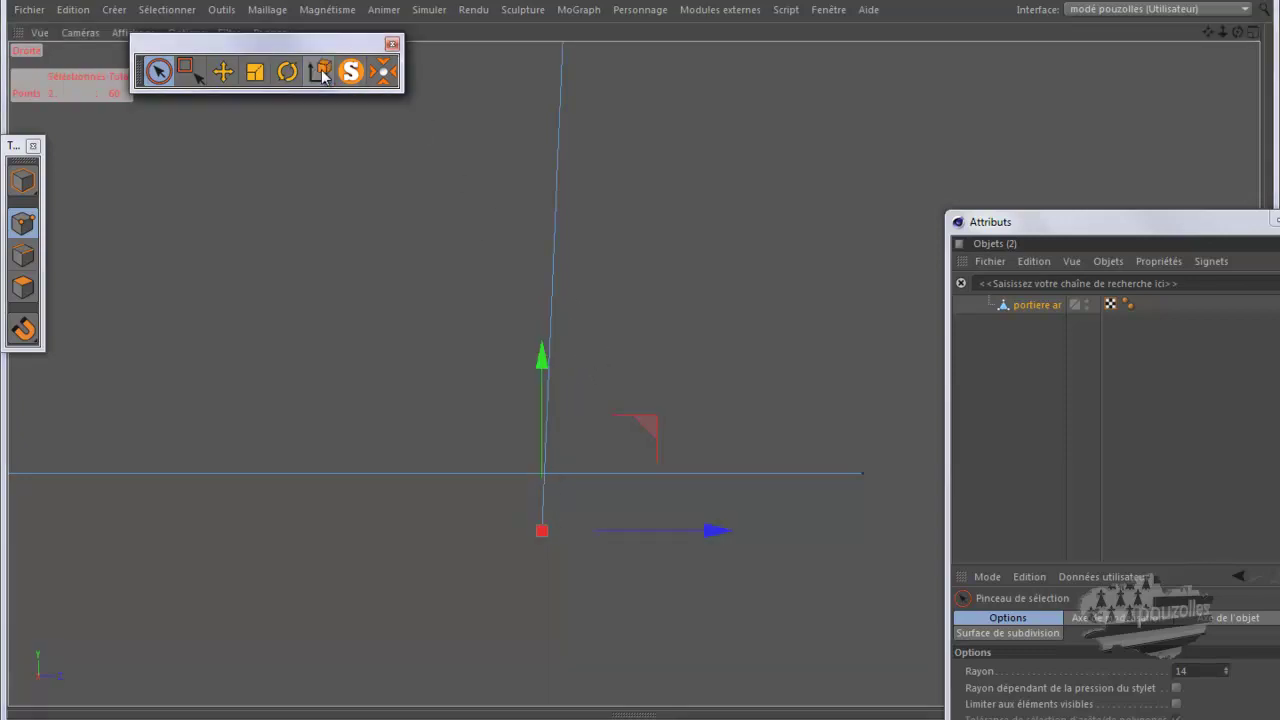
{"action": "left_click", "coordinate": [321, 72]}
{"action": "left_click", "coordinate": [321, 72]}
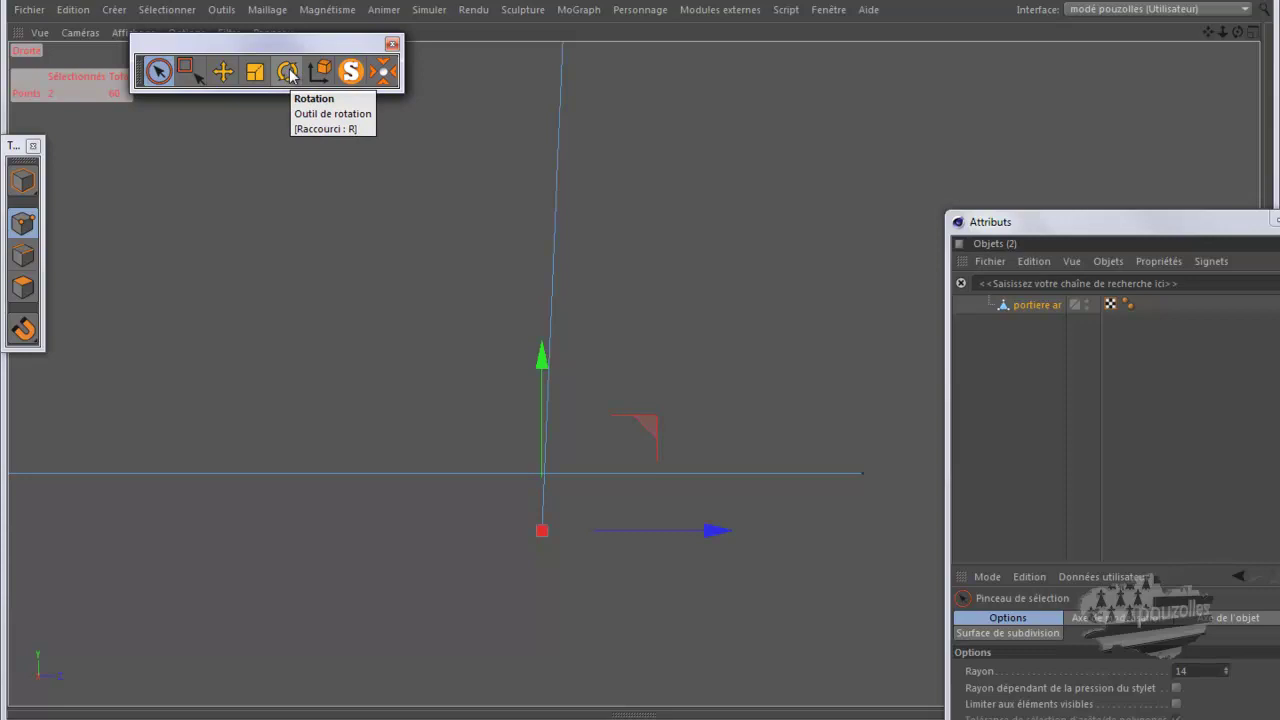
{"action": "left_click", "coordinate": [288, 72]}
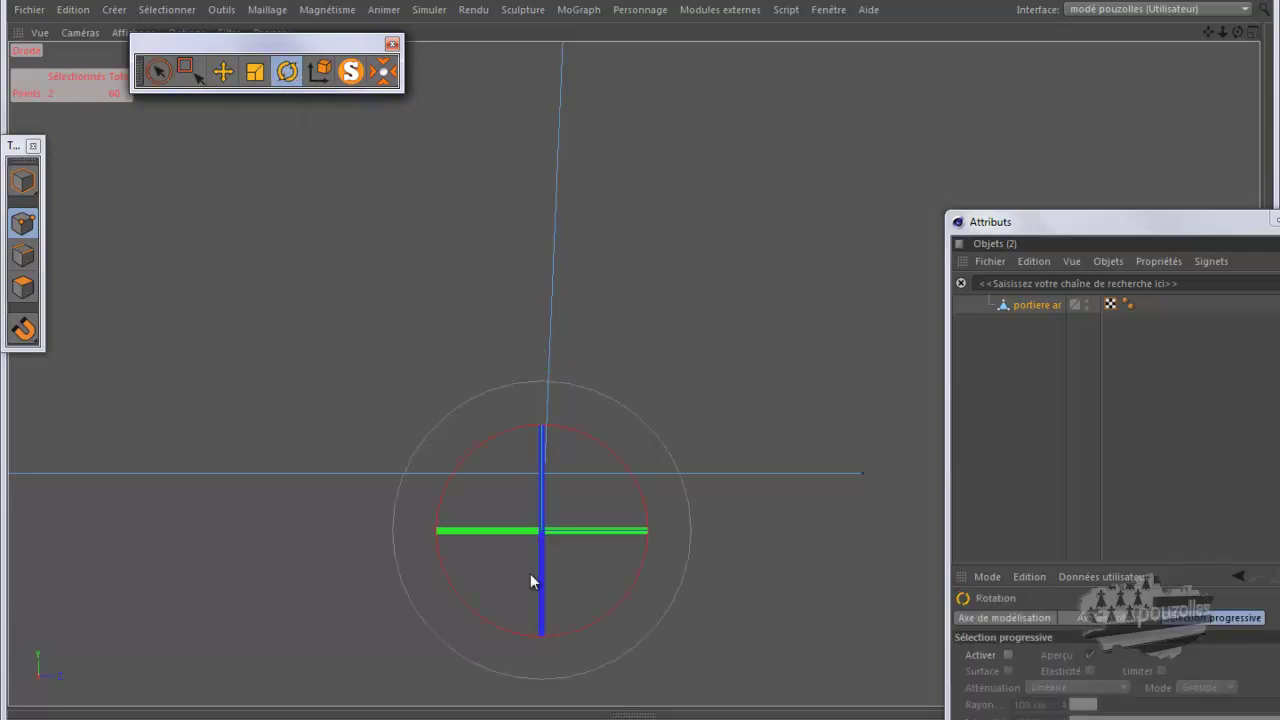
{"action": "mouse_move", "coordinate": [536, 648]}
{"action": "left_mouse_down"}
{"action": "mouse_move", "coordinate": [549, 404]}
{"action": "mouse_move", "coordinate": [545, 460]}
{"action": "left_mouse_up"}
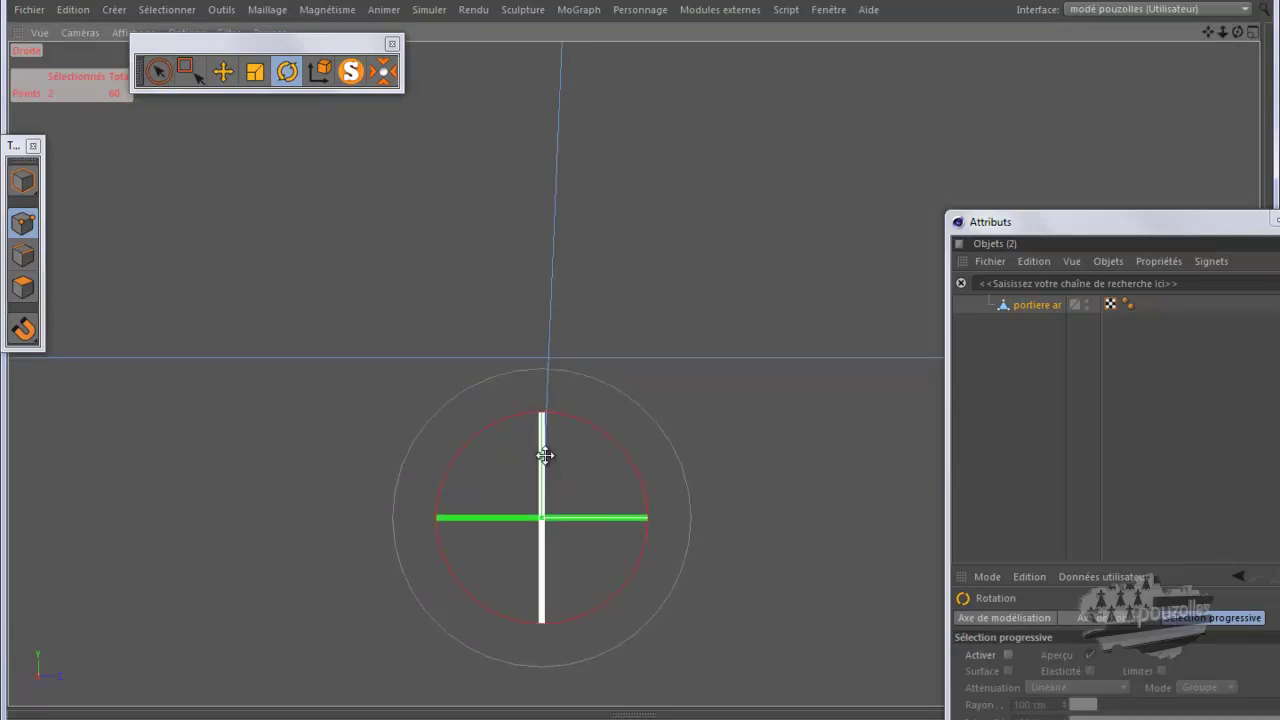
{"action": "left_click_drag", "start_coordinate": [545, 460], "coordinate": [601, 433]}
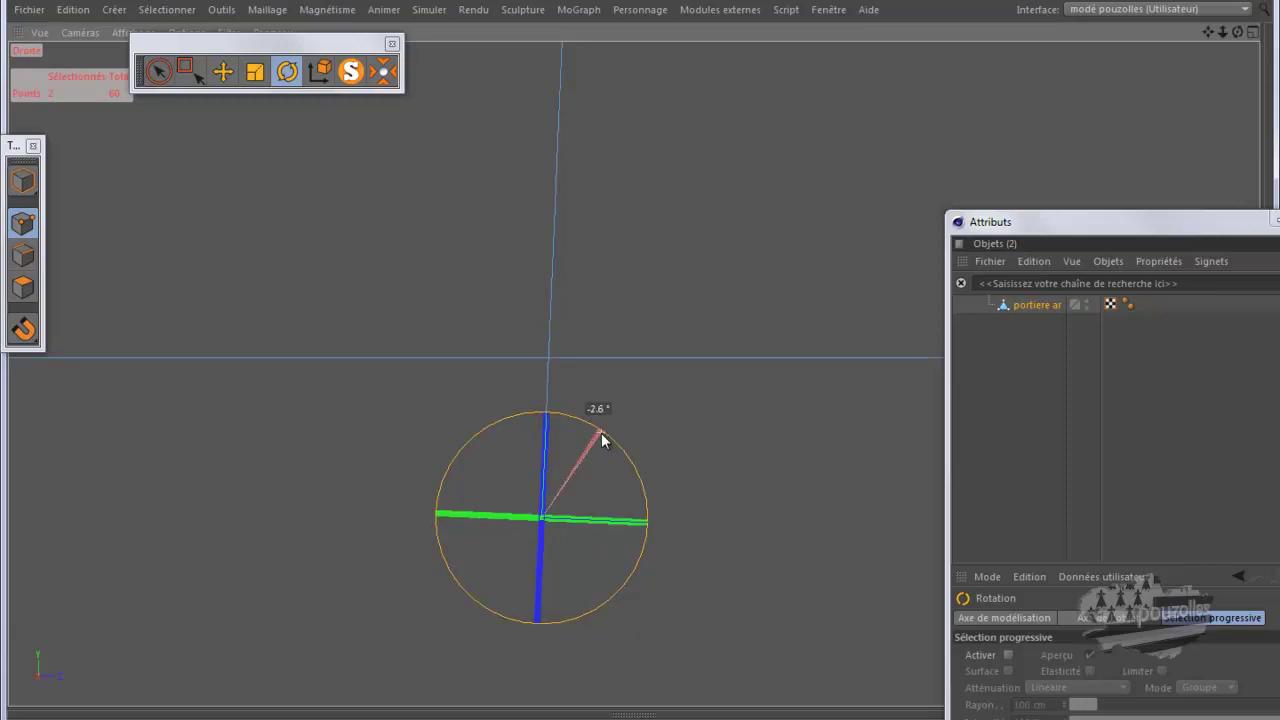
{"action": "left_click_drag", "start_coordinate": [601, 433], "coordinate": [596, 432]}
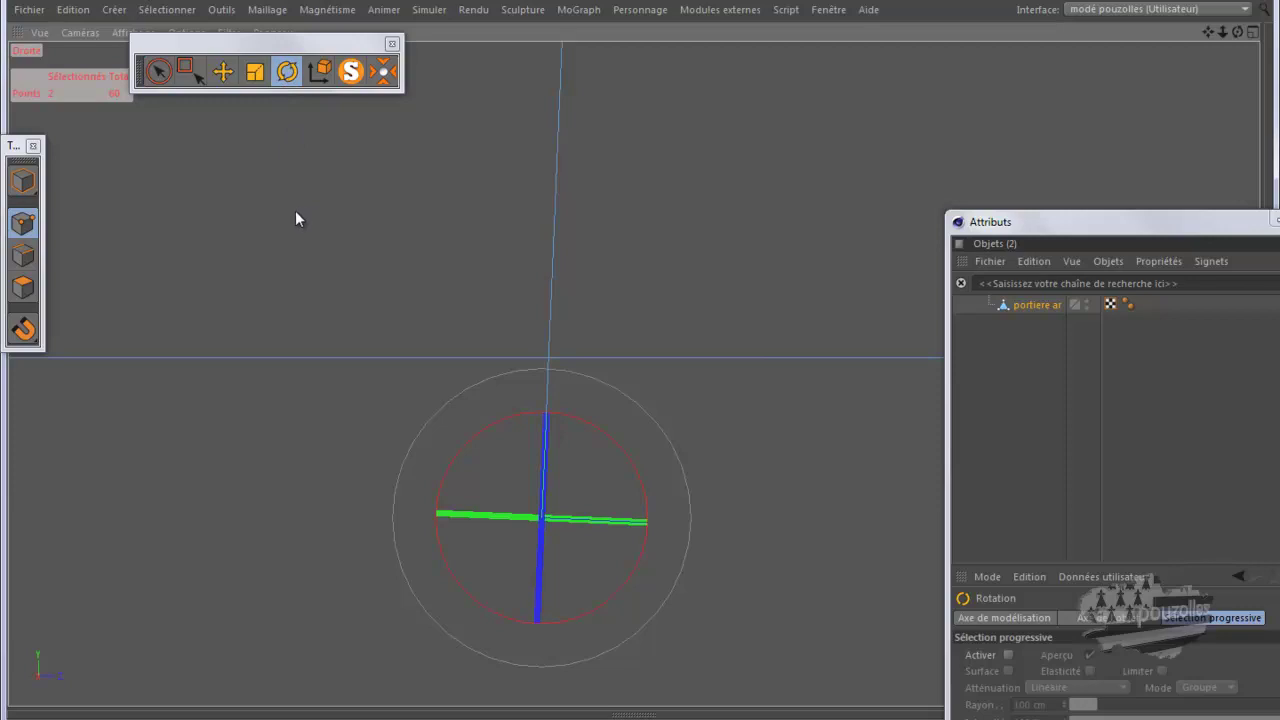
{"action": "left_click", "coordinate": [223, 71]}
Step: Nudge the two corner points slightly along the Y axis
{"action": "left_click_drag", "start_coordinate": [548, 350], "coordinate": [567, 197]}
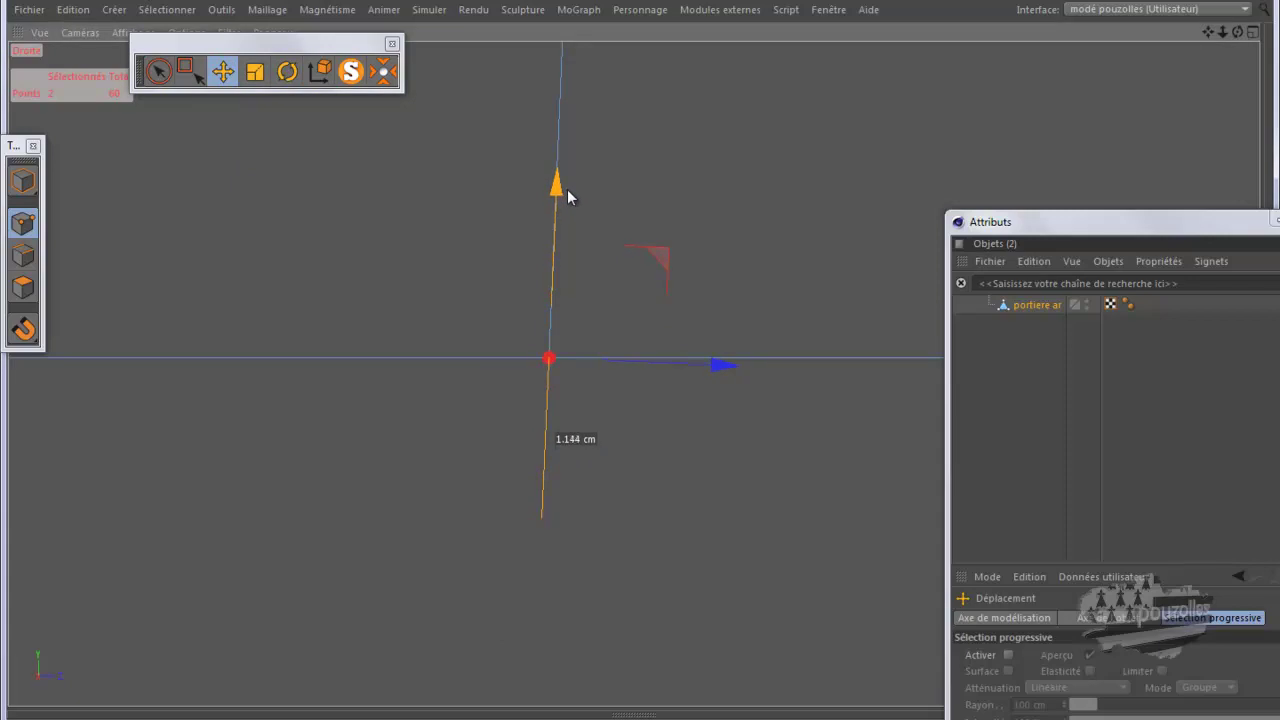
{"action": "left_click_drag", "start_coordinate": [570, 195], "coordinate": [570, 195]}
{"action": "mouse_move", "coordinate": [543, 332]}
{"action": "middle_mouse_down", "text": "alt"}
{"action": "mouse_move", "coordinate": [569, 374]}
{"action": "mouse_move", "coordinate": [508, 263]}
{"action": "mouse_move", "coordinate": [526, 240]}
{"action": "middle_mouse_up", "text": "alt"}
{"action": "left_click_drag", "start_coordinate": [528, 145], "coordinate": [528, 154]}
{"action": "middle_click_drag", "start_coordinate": [473, 310], "coordinate": [517, 502], "text": "alt"}
Step: Maximize the Perspective view on the frame's lower corner and move the Attributes window down
{"action": "scroll", "coordinate": [640, 372], "scroll_direction": "down", "scroll_amount": 1}
{"action": "scroll", "coordinate": [640, 372], "scroll_direction": "down", "scroll_amount": 5}
{"action": "scroll", "coordinate": [636, 378], "scroll_direction": "down", "scroll_amount": 5}
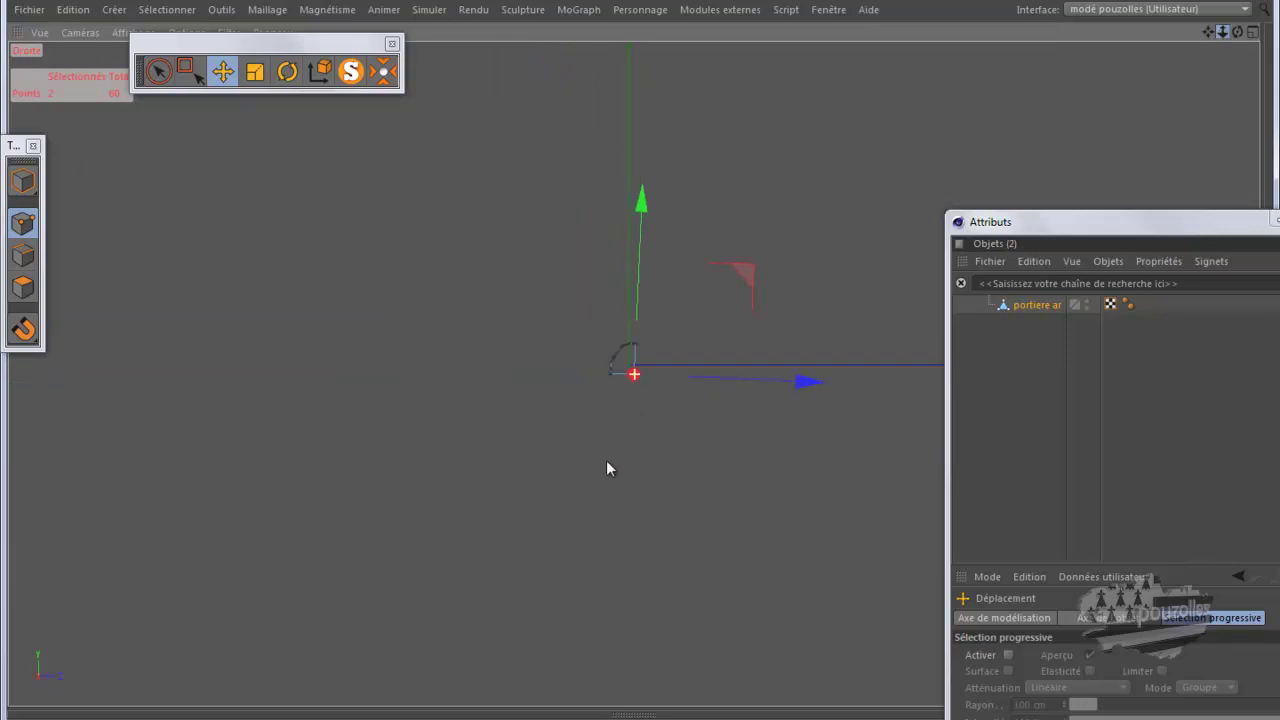
{"action": "scroll", "coordinate": [645, 340], "scroll_direction": "up", "scroll_amount": 5}
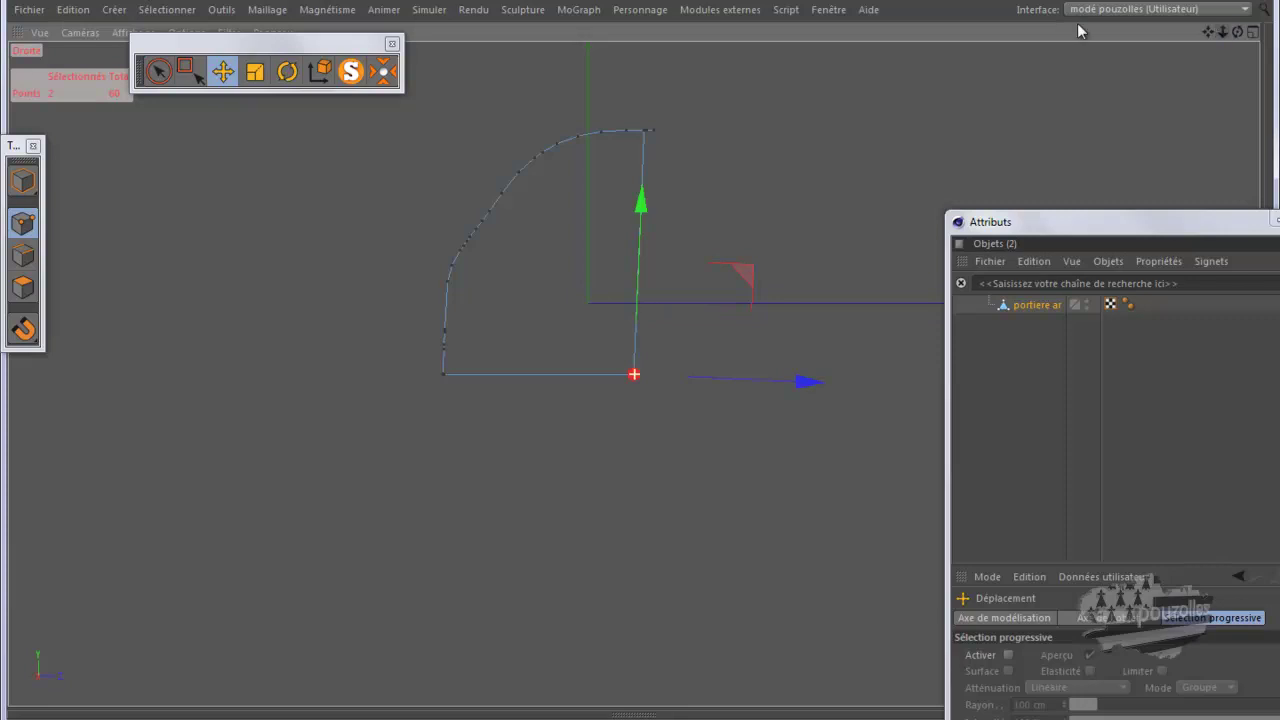
{"action": "scroll", "coordinate": [647, 118], "scroll_direction": "up", "scroll_amount": 3}
{"action": "scroll", "coordinate": [653, 118], "scroll_direction": "up", "scroll_amount": 1}
{"action": "scroll", "coordinate": [660, 132], "scroll_direction": "up", "scroll_amount": 1}
{"action": "scroll", "coordinate": [663, 138], "scroll_direction": "up", "scroll_amount": 2}
{"action": "scroll", "coordinate": [663, 141], "scroll_direction": "up", "scroll_amount": 1}
{"action": "scroll", "coordinate": [663, 138], "scroll_direction": "up", "scroll_amount": 1}
{"action": "scroll", "coordinate": [663, 138], "scroll_direction": "up", "scroll_amount": 1}
{"action": "scroll", "coordinate": [663, 138], "scroll_direction": "up", "scroll_amount": 1}
{"action": "scroll", "coordinate": [663, 138], "scroll_direction": "up", "scroll_amount": 1}
{"action": "scroll", "coordinate": [663, 138], "scroll_direction": "up", "scroll_amount": 1}
{"action": "scroll", "coordinate": [663, 138], "scroll_direction": "up", "scroll_amount": 1}
{"action": "scroll", "coordinate": [663, 138], "scroll_direction": "up", "scroll_amount": 2}
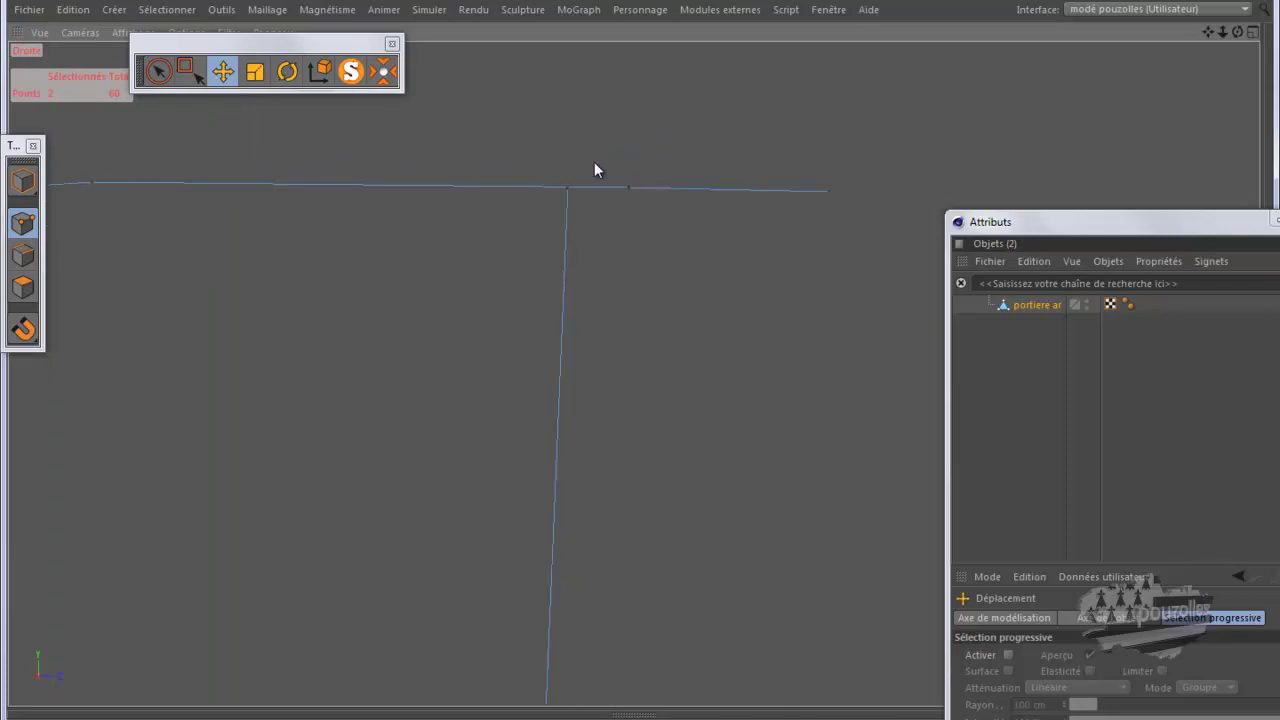
{"action": "scroll", "coordinate": [663, 113], "scroll_direction": "down", "scroll_amount": 1}
{"action": "scroll", "coordinate": [663, 113], "scroll_direction": "down", "scroll_amount": 1}
{"action": "scroll", "coordinate": [663, 113], "scroll_direction": "down", "scroll_amount": 2}
{"action": "scroll", "coordinate": [663, 113], "scroll_direction": "down", "scroll_amount": 1}
{"action": "scroll", "coordinate": [662, 115], "scroll_direction": "down", "scroll_amount": 1}
{"action": "scroll", "coordinate": [661, 116], "scroll_direction": "down", "scroll_amount": 1}
{"action": "scroll", "coordinate": [660, 117], "scroll_direction": "down", "scroll_amount": 1}
{"action": "scroll", "coordinate": [660, 117], "scroll_direction": "down", "scroll_amount": 1}
{"action": "scroll", "coordinate": [660, 117], "scroll_direction": "down", "scroll_amount": 1}
{"action": "scroll", "coordinate": [660, 117], "scroll_direction": "down", "scroll_amount": 1}
{"action": "scroll", "coordinate": [660, 117], "scroll_direction": "up", "scroll_amount": 1}
{"action": "middle_click", "coordinate": [210, 222]}
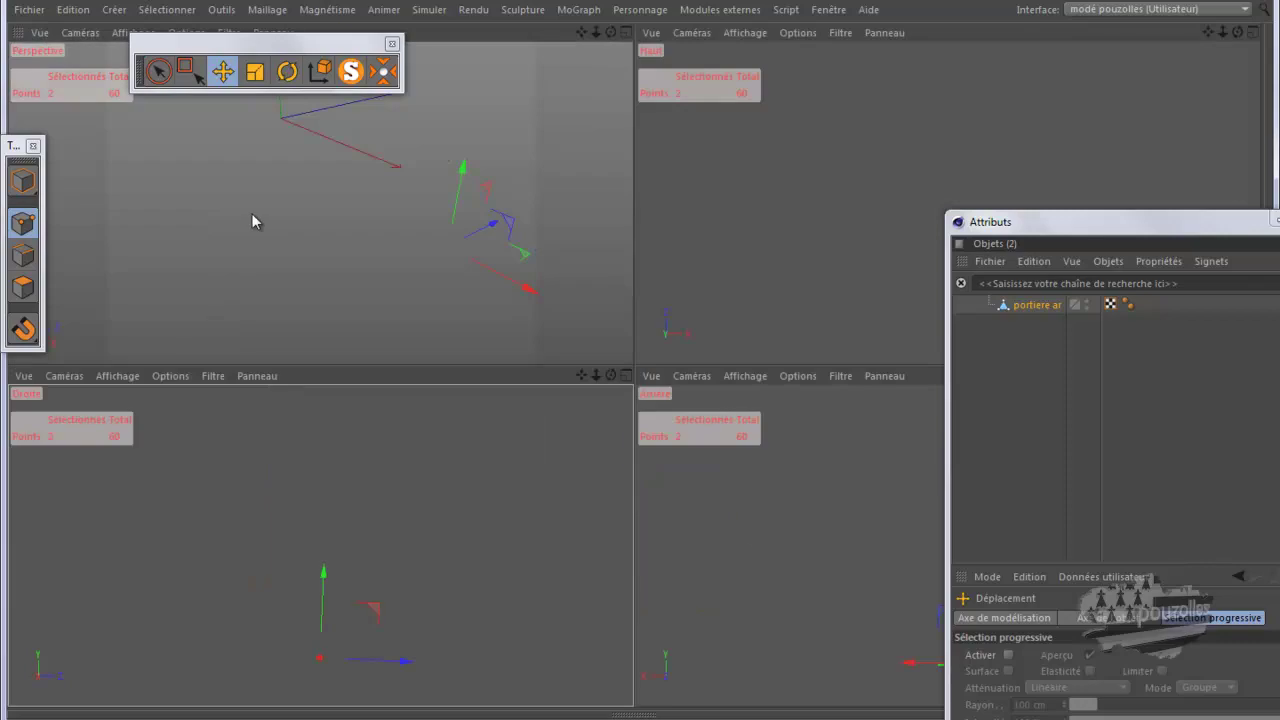
{"action": "middle_click", "coordinate": [254, 213]}
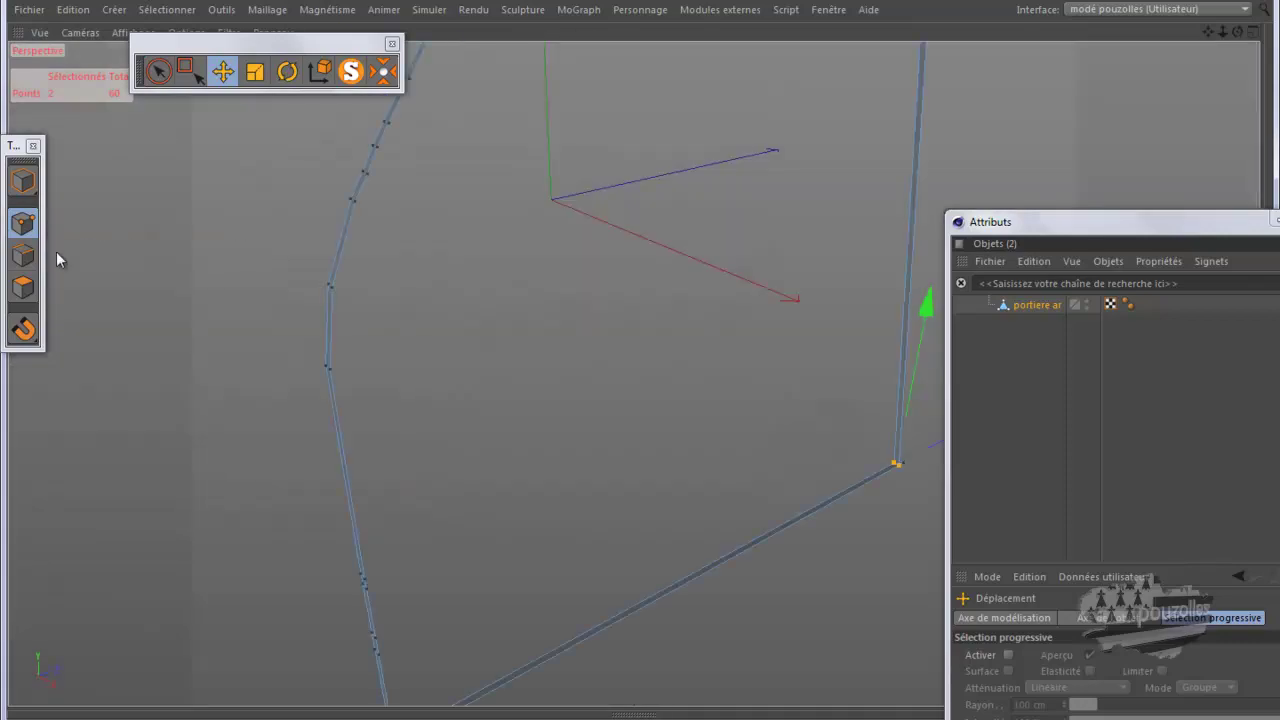
{"action": "left_click", "coordinate": [159, 70]}
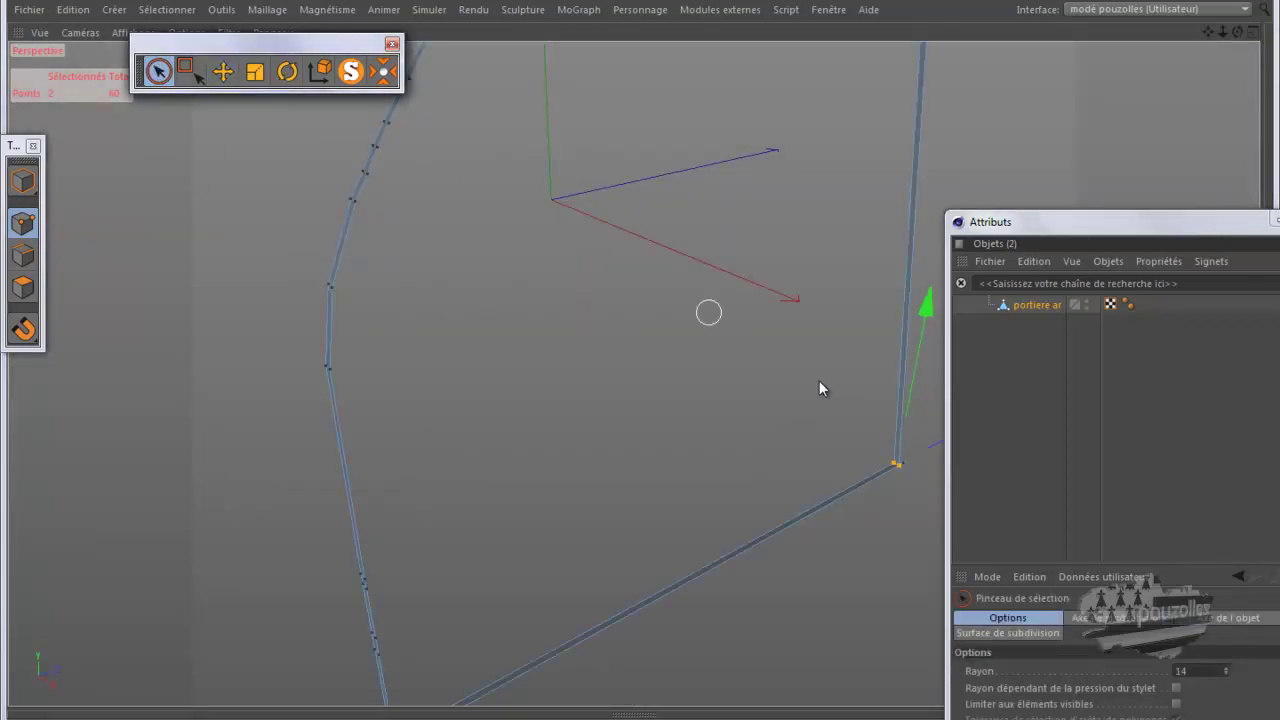
{"action": "left_click_drag", "start_coordinate": [1148, 228], "coordinate": [866, 718]}
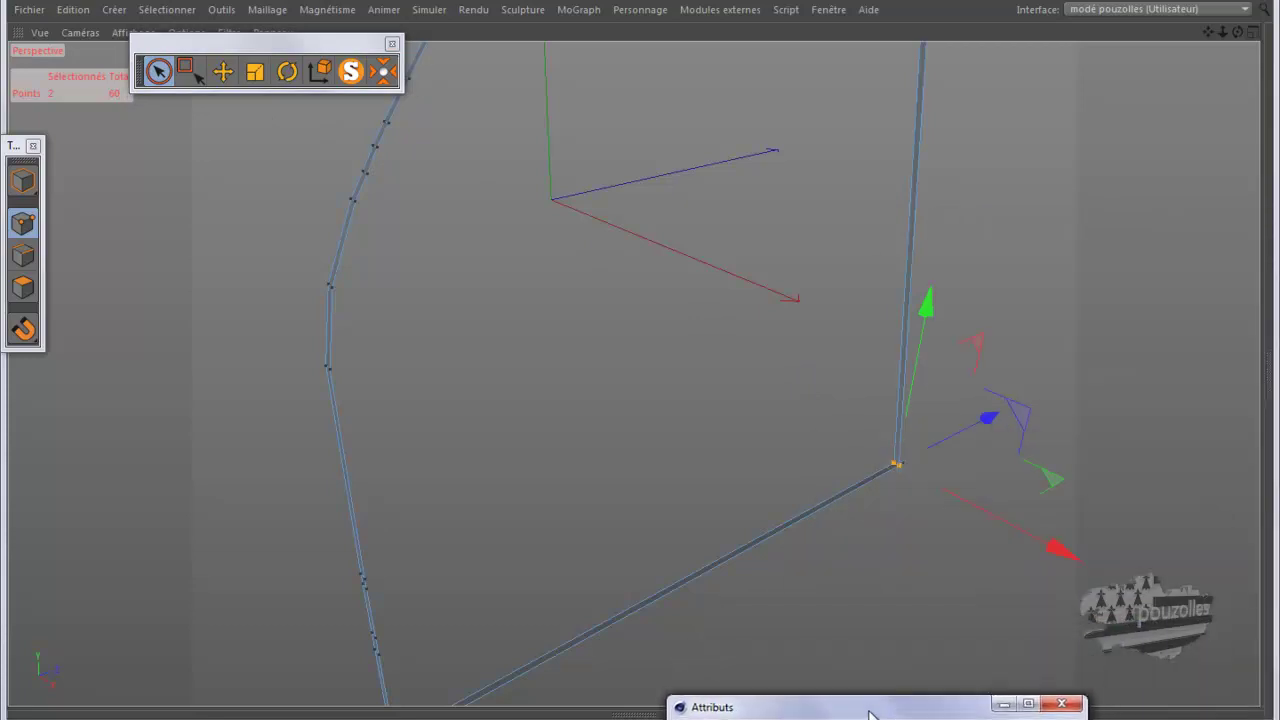
{"action": "scroll", "coordinate": [900, 466], "scroll_direction": "up", "scroll_amount": 2}
{"action": "scroll", "coordinate": [903, 464], "scroll_direction": "up", "scroll_amount": 2}
{"action": "scroll", "coordinate": [908, 463], "scroll_direction": "up", "scroll_amount": 2}
{"action": "left_click_drag", "start_coordinate": [918, 465], "coordinate": [897, 474], "text": "alt"}
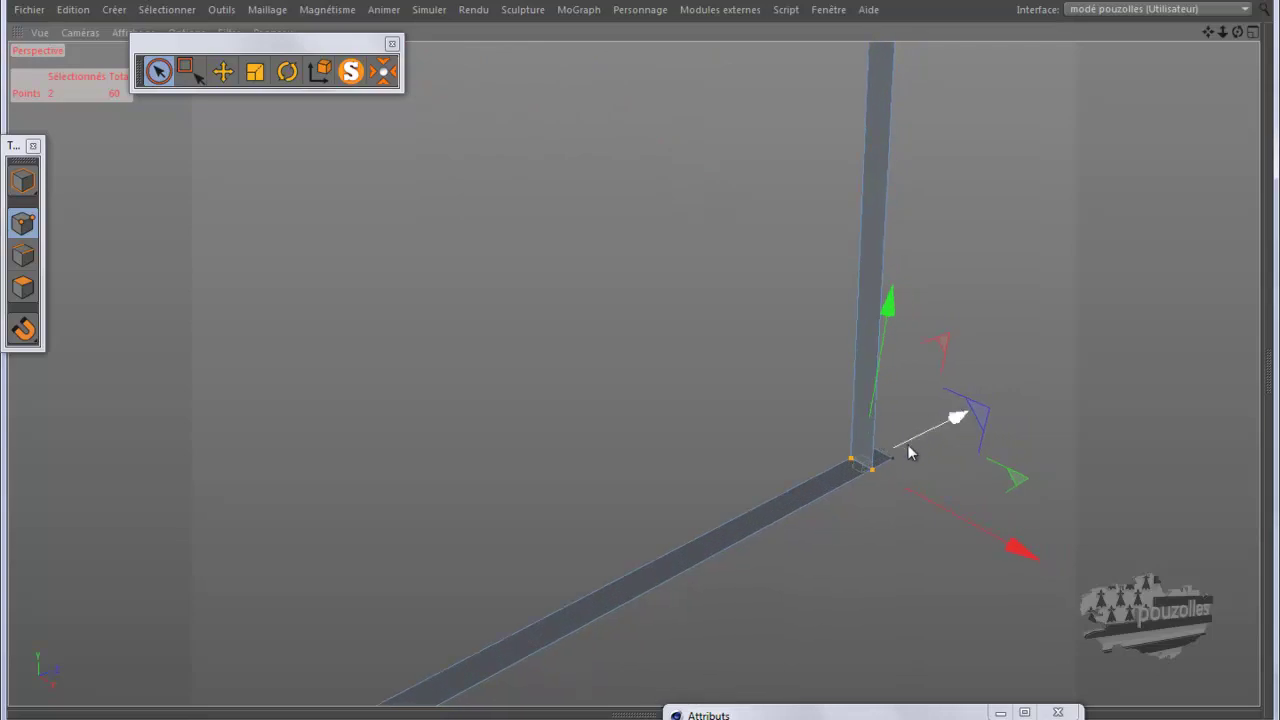
Step: Weld the duplicate lower-corner point pairs with Soudure, reducing the frame from 60 to 58 points
{"action": "right_click", "coordinate": [865, 500]}
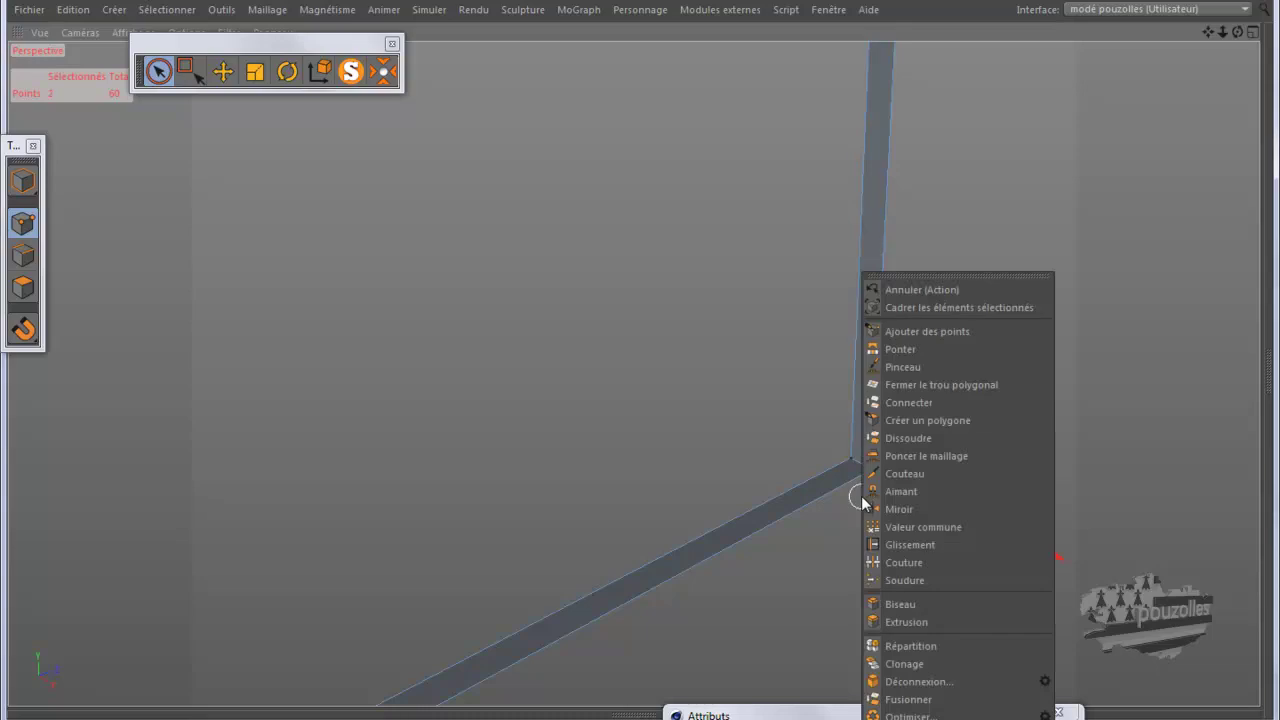
{"action": "left_click", "coordinate": [900, 580]}
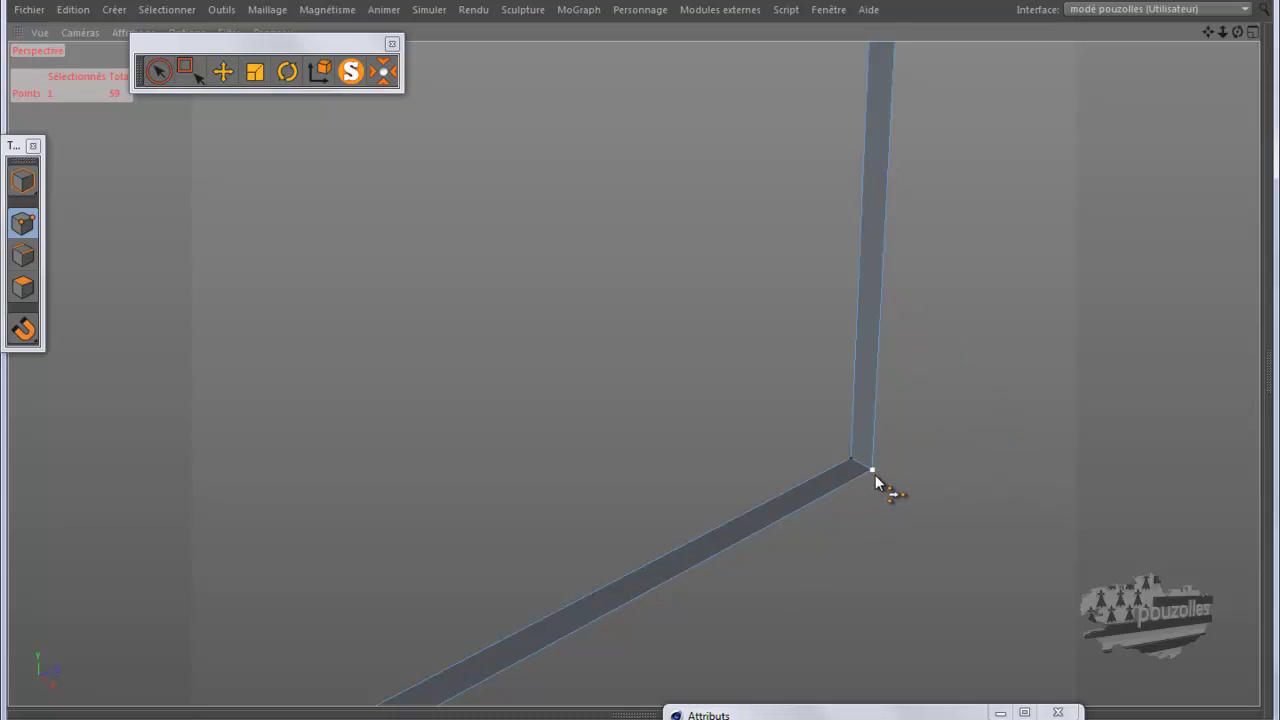
{"action": "left_click", "coordinate": [875, 477]}
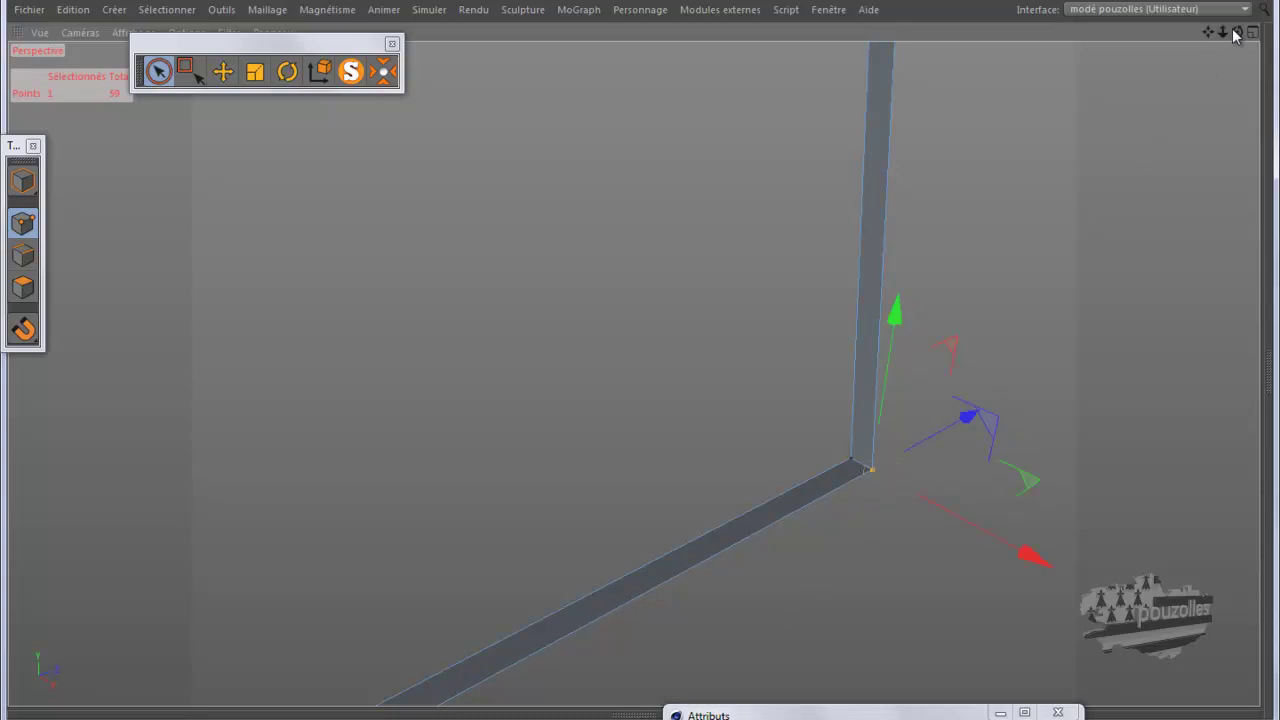
{"action": "left_click_drag", "start_coordinate": [654, 366], "coordinate": [640, 361], "text": "alt"}
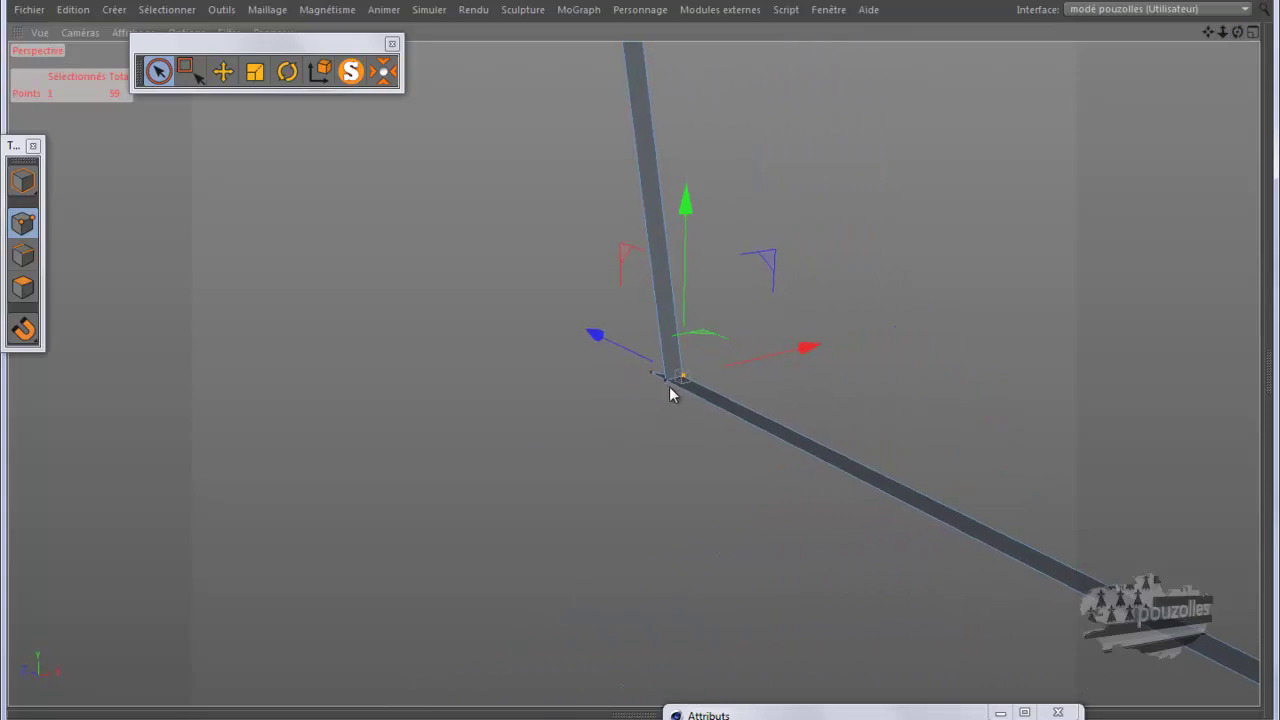
{"action": "left_click", "coordinate": [651, 374], "text": "shift"}
{"action": "key", "text": "m"}
{"action": "key", "text": "q"}
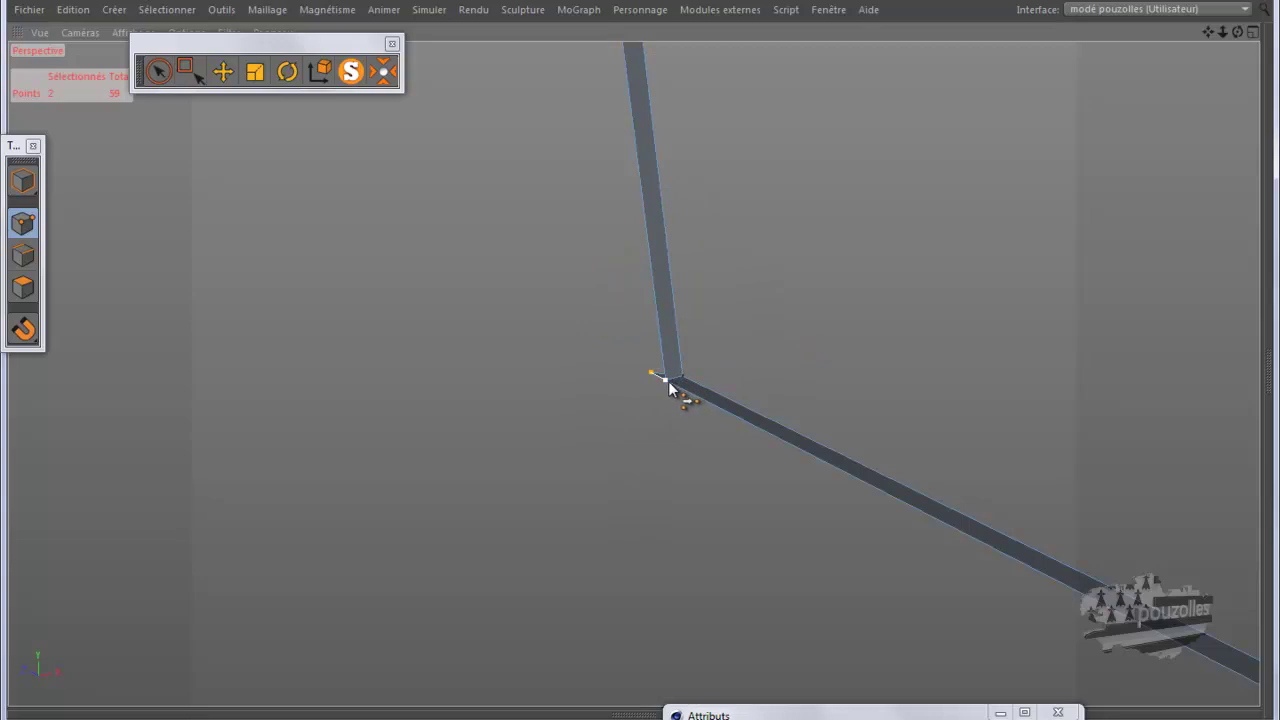
{"action": "middle_click_drag", "start_coordinate": [642, 390], "coordinate": [587, 443], "text": "alt"}
{"action": "key", "text": "space"}
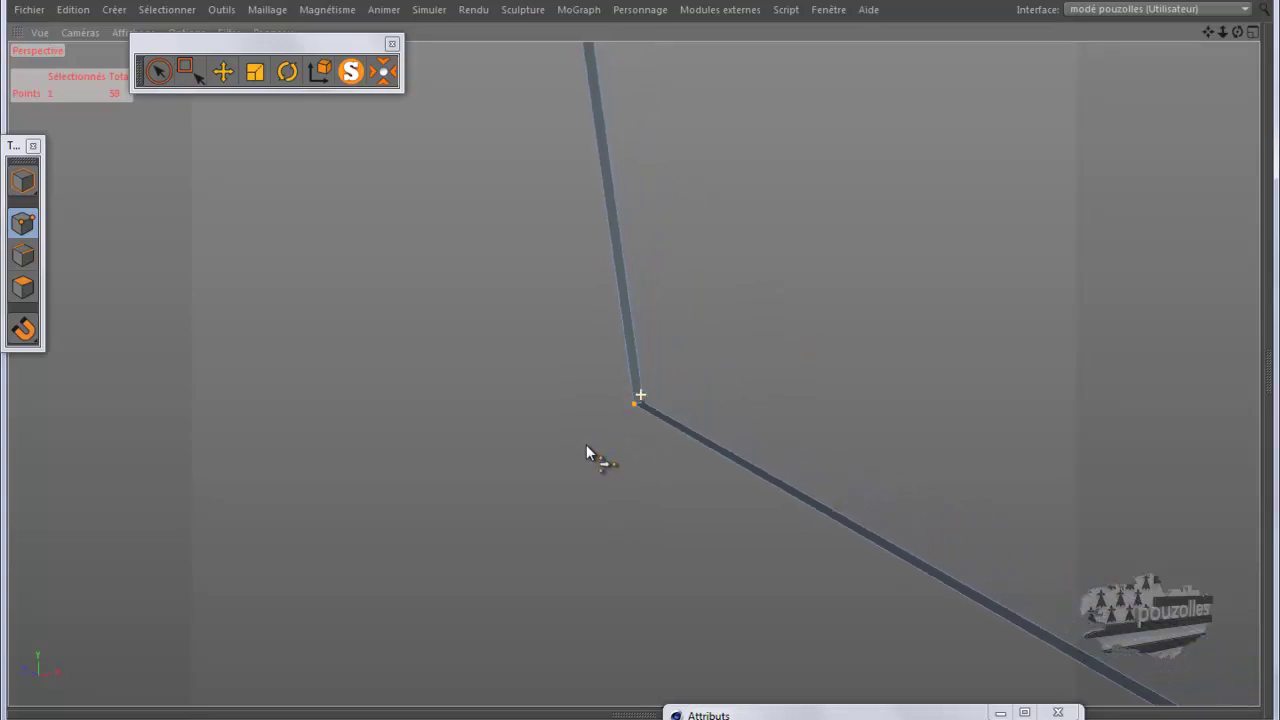
{"action": "mouse_move", "coordinate": [586, 452]}
{"action": "left_mouse_down", "text": "alt"}
{"action": "mouse_move", "coordinate": [571, 506]}
{"action": "mouse_move", "coordinate": [576, 590]}
{"action": "left_mouse_up", "text": "alt"}
Step: Weld the three points at the frame's upper corner into a single point
{"action": "left_click_drag", "start_coordinate": [1208, 32], "coordinate": [652, 373]}
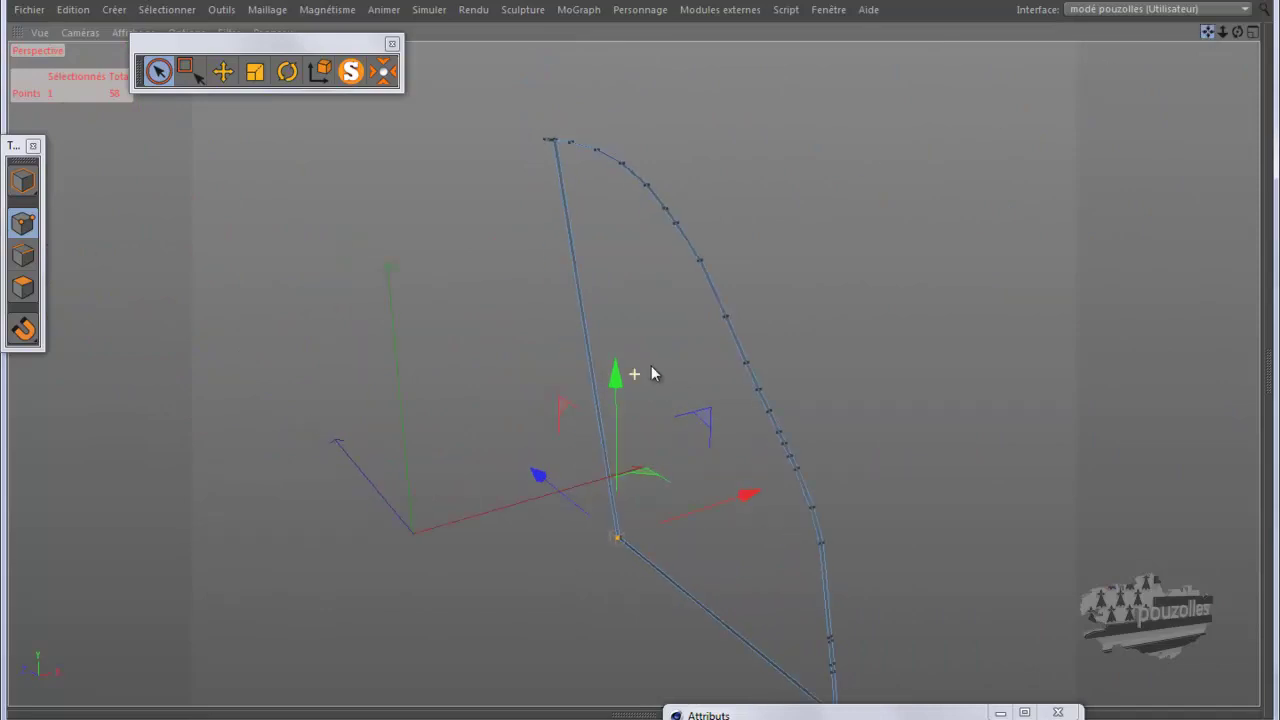
{"action": "scroll", "coordinate": [637, 197], "scroll_direction": "up", "scroll_amount": 2}
{"action": "scroll", "coordinate": [642, 190], "scroll_direction": "up", "scroll_amount": 1}
{"action": "scroll", "coordinate": [643, 191], "scroll_direction": "up", "scroll_amount": 1}
{"action": "scroll", "coordinate": [645, 191], "scroll_direction": "up", "scroll_amount": 1}
{"action": "scroll", "coordinate": [649, 192], "scroll_direction": "up", "scroll_amount": 2}
{"action": "scroll", "coordinate": [649, 192], "scroll_direction": "up", "scroll_amount": 2}
{"action": "scroll", "coordinate": [649, 192], "scroll_direction": "up", "scroll_amount": 1}
{"action": "scroll", "coordinate": [649, 192], "scroll_direction": "up", "scroll_amount": 1}
{"action": "scroll", "coordinate": [649, 192], "scroll_direction": "up", "scroll_amount": 2}
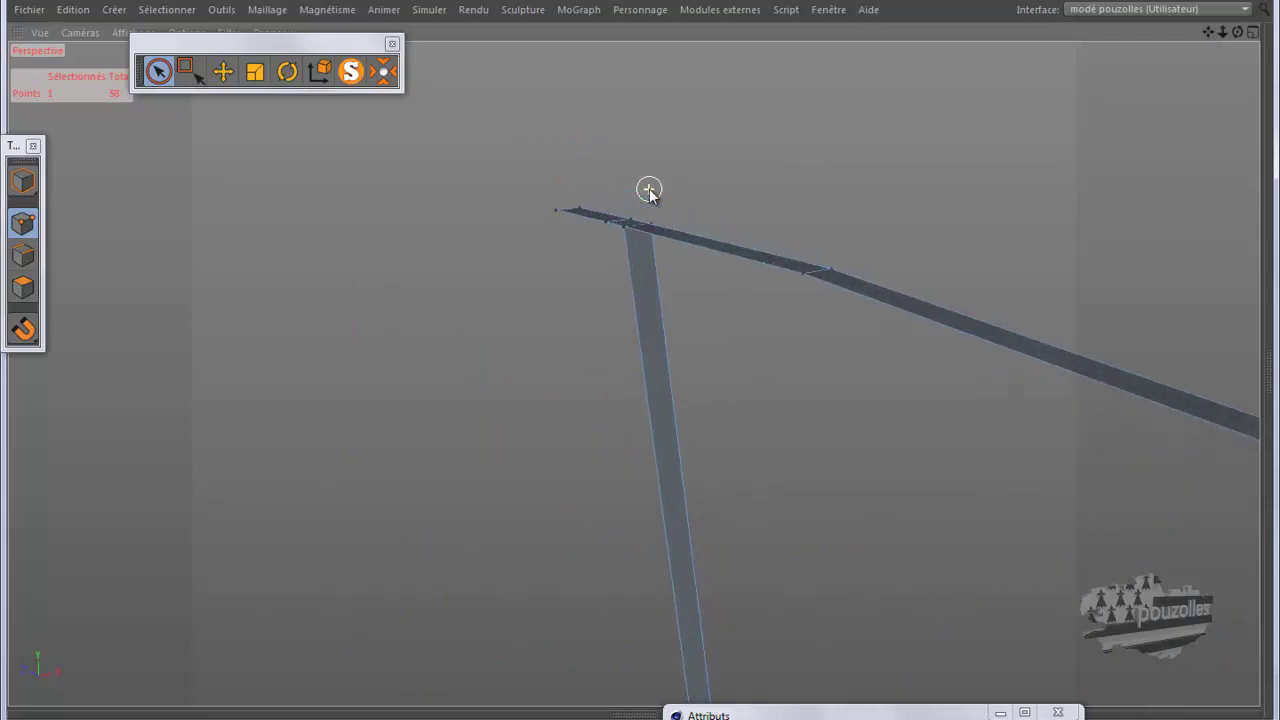
{"action": "scroll", "coordinate": [649, 192], "scroll_direction": "up", "scroll_amount": 1}
{"action": "scroll", "coordinate": [649, 192], "scroll_direction": "up", "scroll_amount": 2}
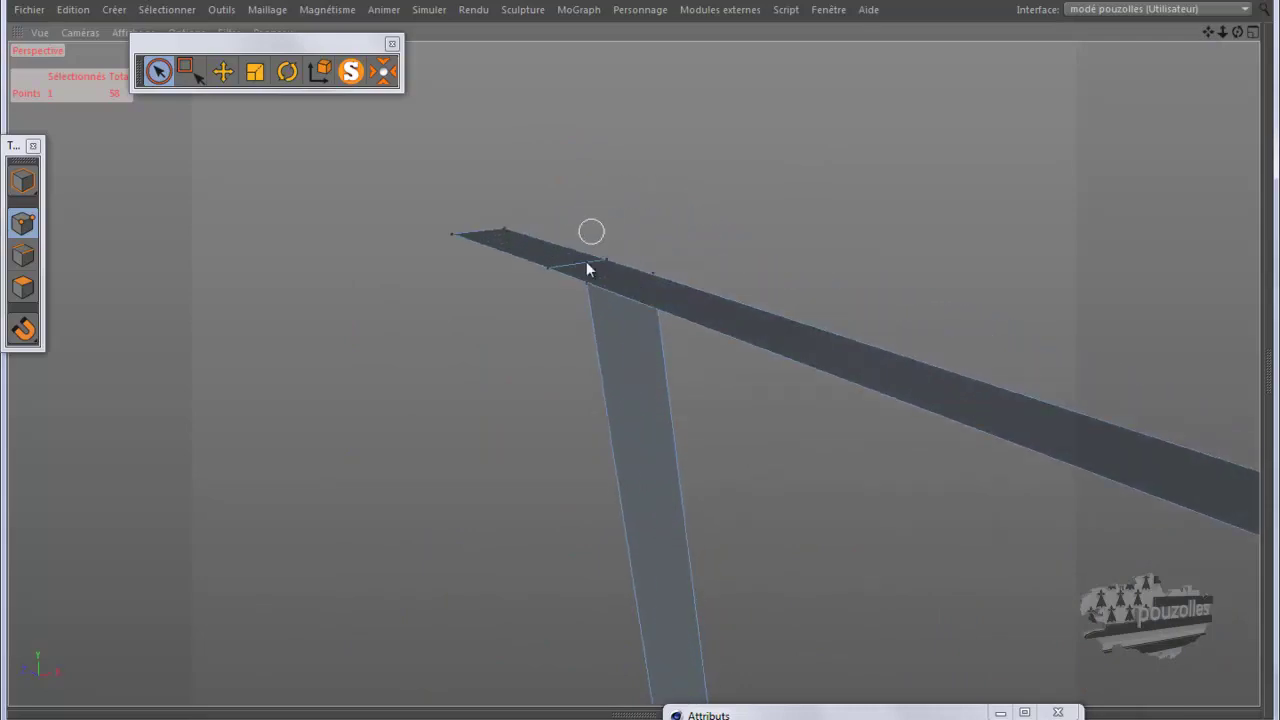
{"action": "left_click_drag", "start_coordinate": [588, 291], "coordinate": [451, 240]}
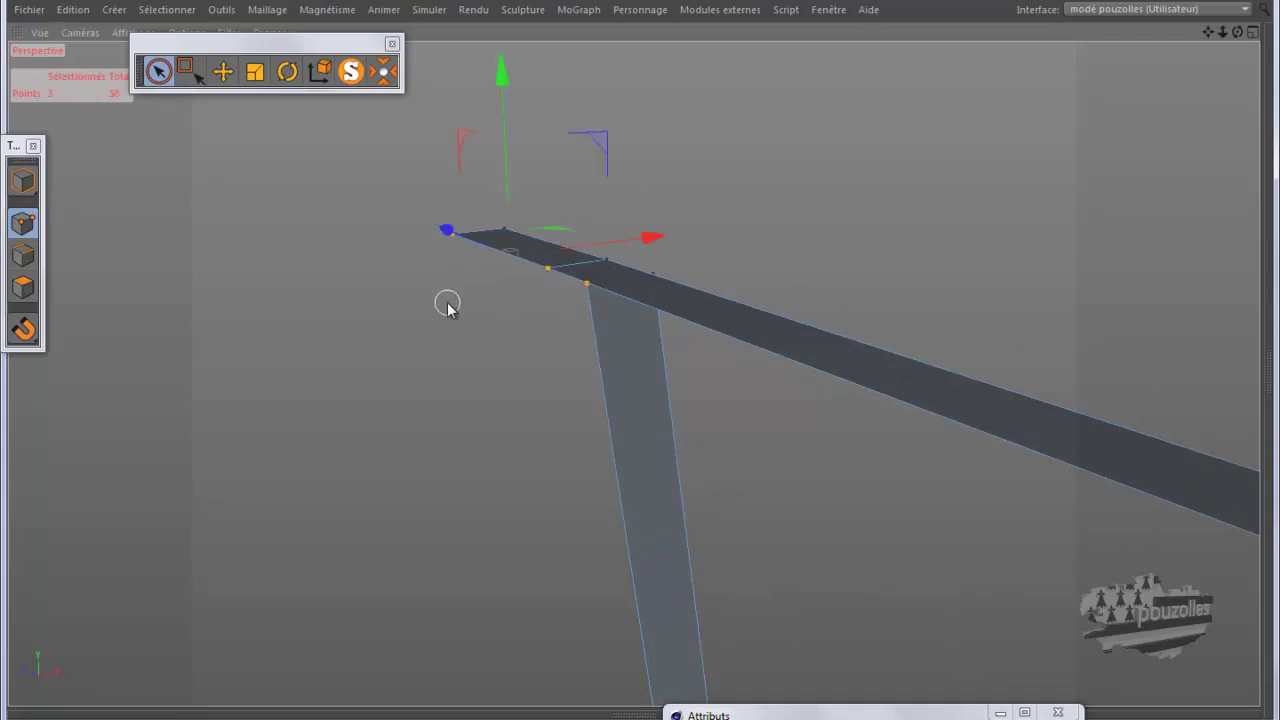
{"action": "key", "text": "m"}
{"action": "key", "text": "q"}
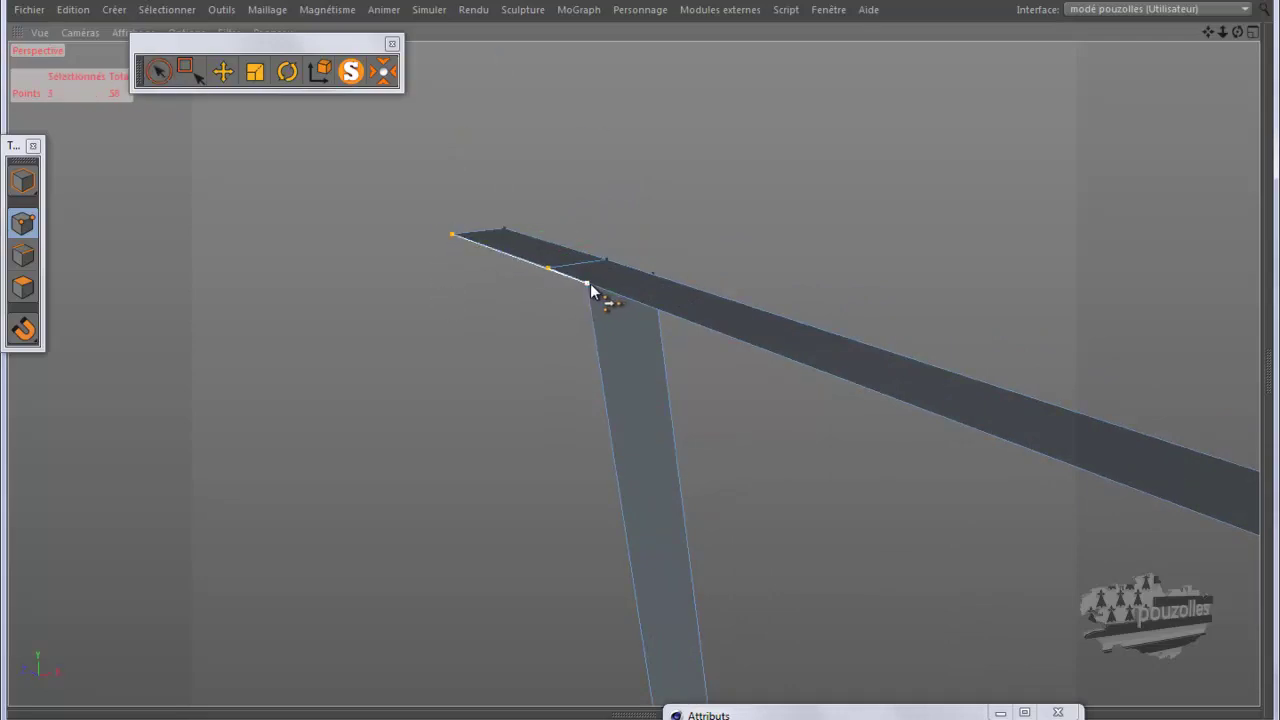
{"action": "left_click", "coordinate": [590, 284]}
{"action": "key", "text": "space"}
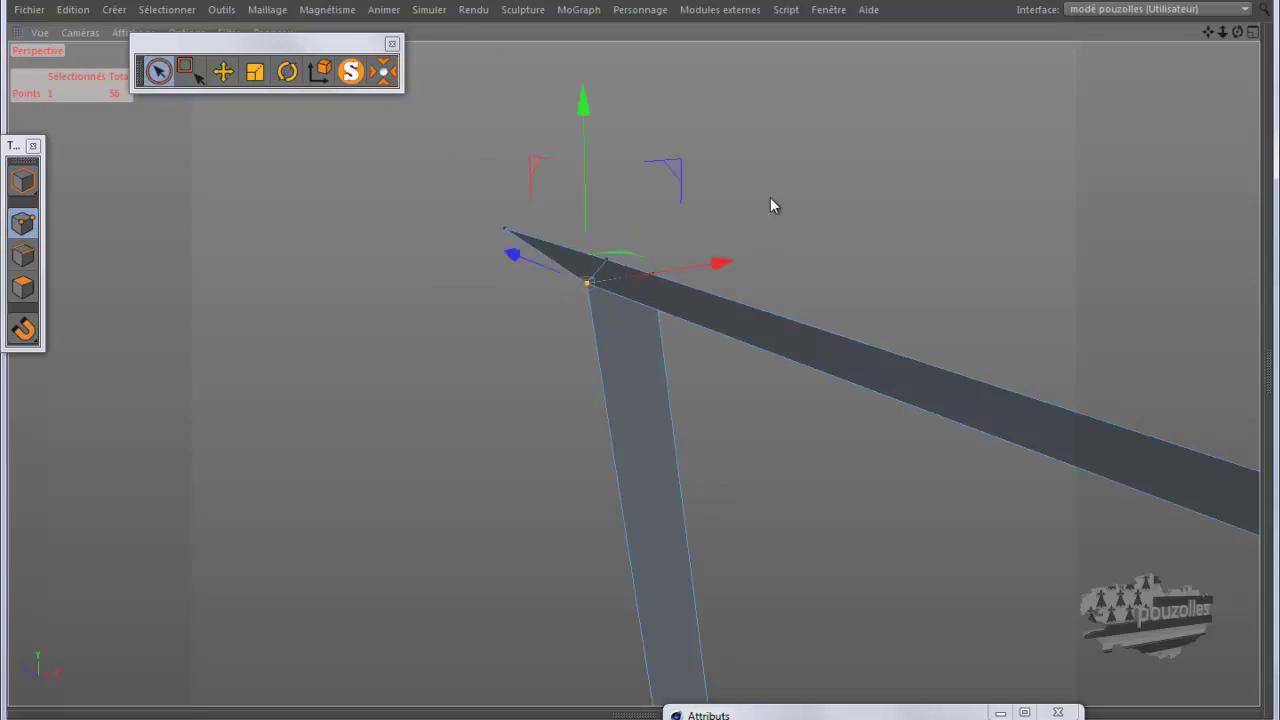
Step: Weld the frame's tip points together, leaving a clean corner and 54 points
{"action": "left_click", "coordinate": [770, 197]}
{"action": "left_click", "coordinate": [651, 271]}
{"action": "left_click", "coordinate": [503, 228], "text": "shift"}
{"action": "key", "text": "m"}
{"action": "key", "text": "z"}
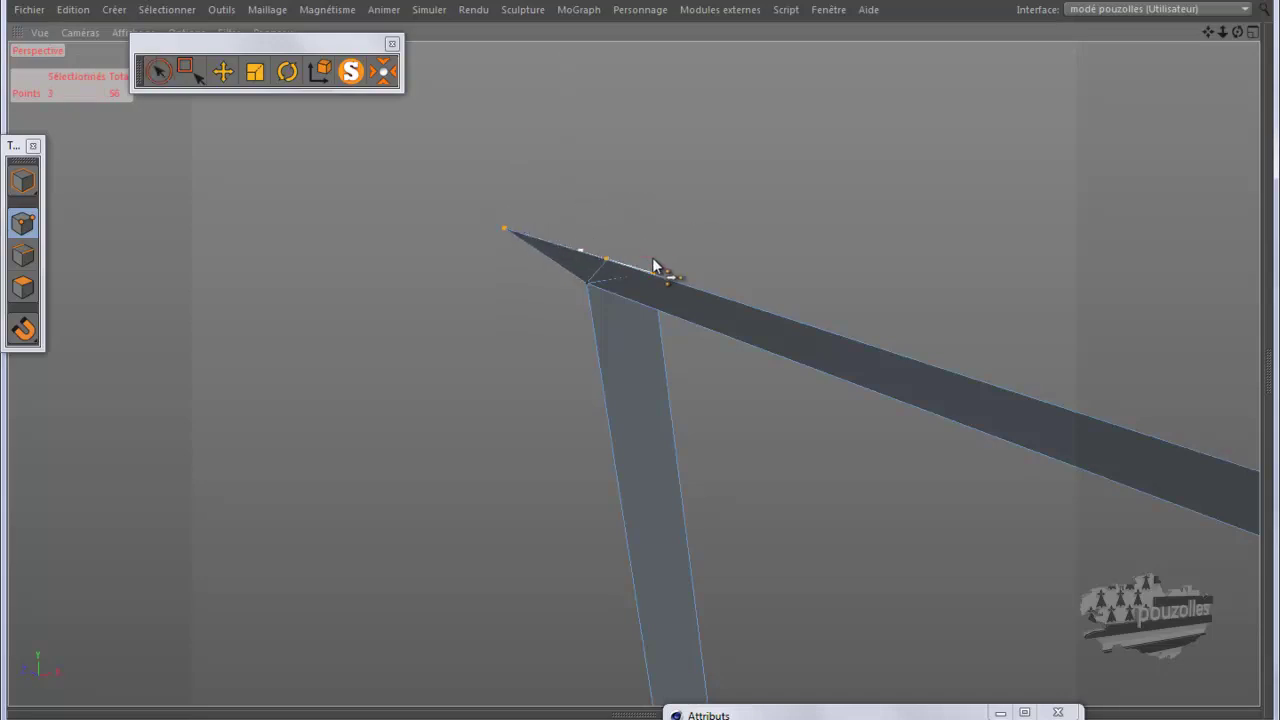
{"action": "left_click", "coordinate": [655, 273]}
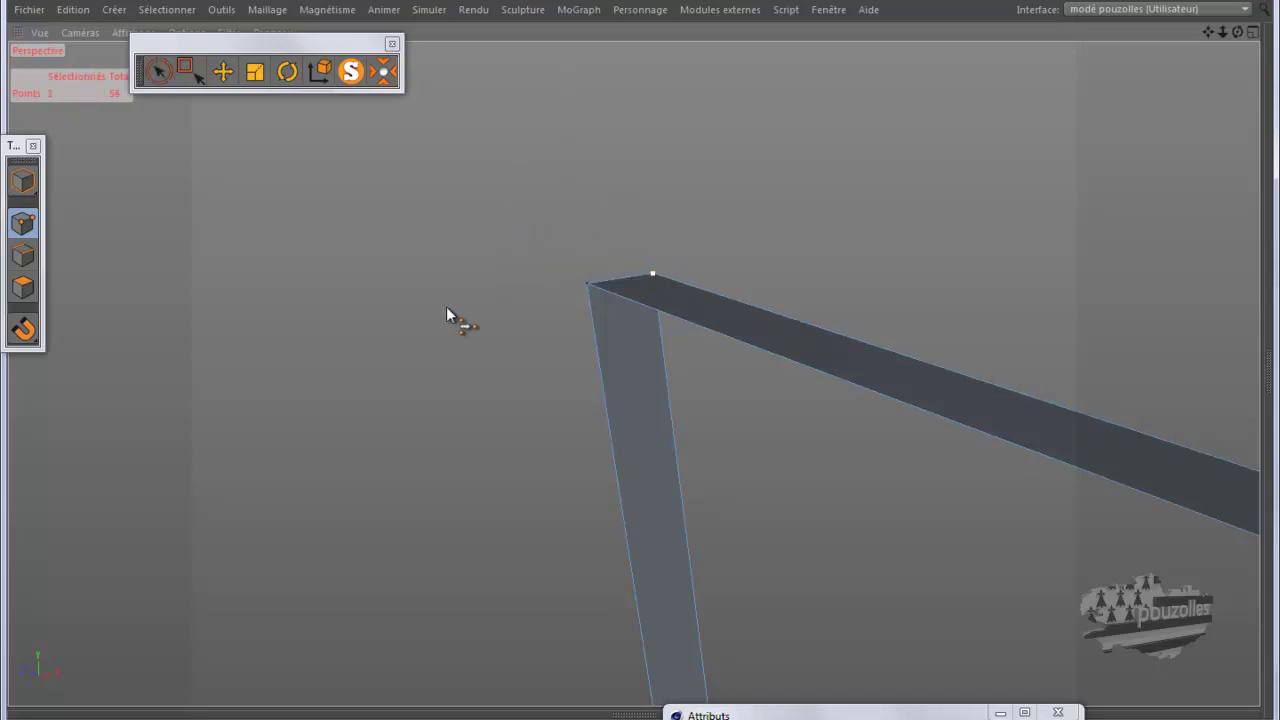
{"action": "left_click_drag", "start_coordinate": [446, 308], "coordinate": [512, 199], "text": "alt"}
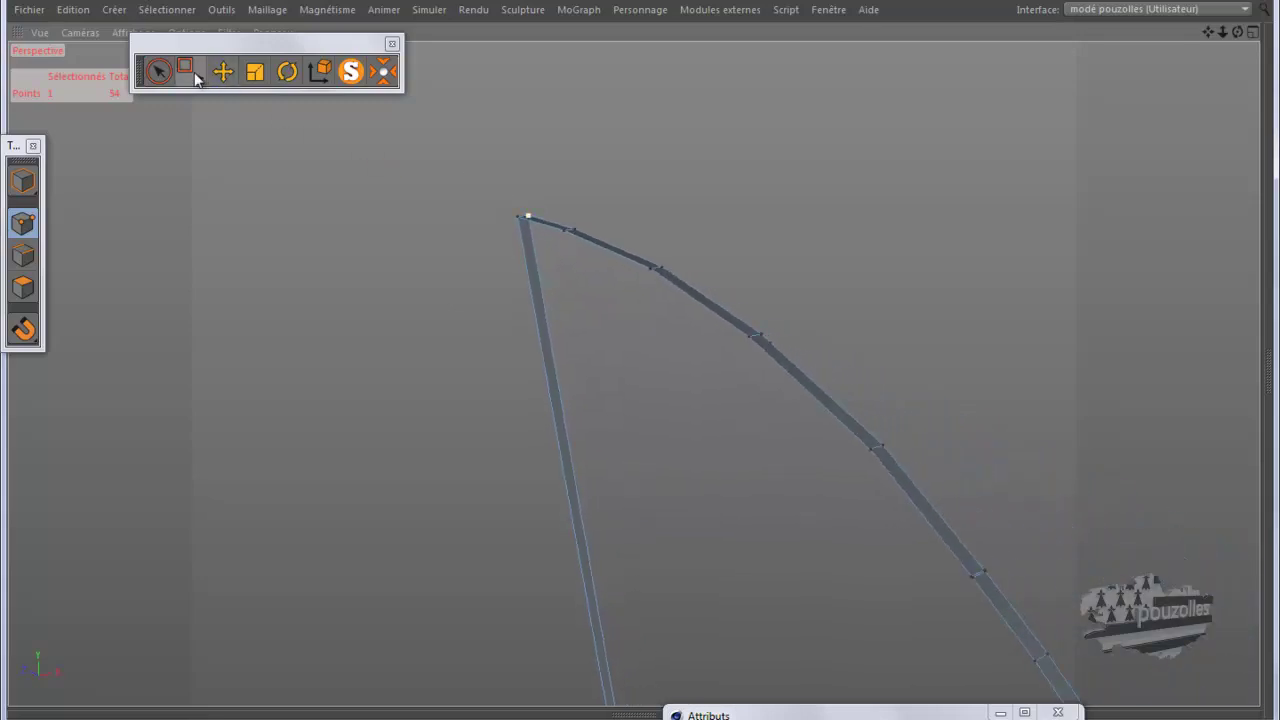
{"action": "left_click", "coordinate": [222, 71]}
{"action": "mouse_move", "coordinate": [428, 277]}
{"action": "left_mouse_down", "text": "alt"}
{"action": "mouse_move", "coordinate": [495, 248]}
{"action": "mouse_move", "coordinate": [577, 184]}
{"action": "left_mouse_up", "text": "alt"}
{"action": "left_click", "coordinate": [590, 175]}
{"action": "mouse_move", "coordinate": [689, 165]}
{"action": "left_mouse_down", "text": "alt"}
{"action": "mouse_move", "coordinate": [702, 132]}
{"action": "mouse_move", "coordinate": [681, 121]}
{"action": "mouse_move", "coordinate": [1071, 109]}
{"action": "left_mouse_up", "text": "alt"}
{"action": "mouse_move", "coordinate": [1237, 32]}
{"action": "left_mouse_down"}
{"action": "mouse_move", "coordinate": [607, 368]}
{"action": "mouse_move", "coordinate": [637, 366]}
{"action": "mouse_move", "coordinate": [610, 382]}
{"action": "left_mouse_up"}
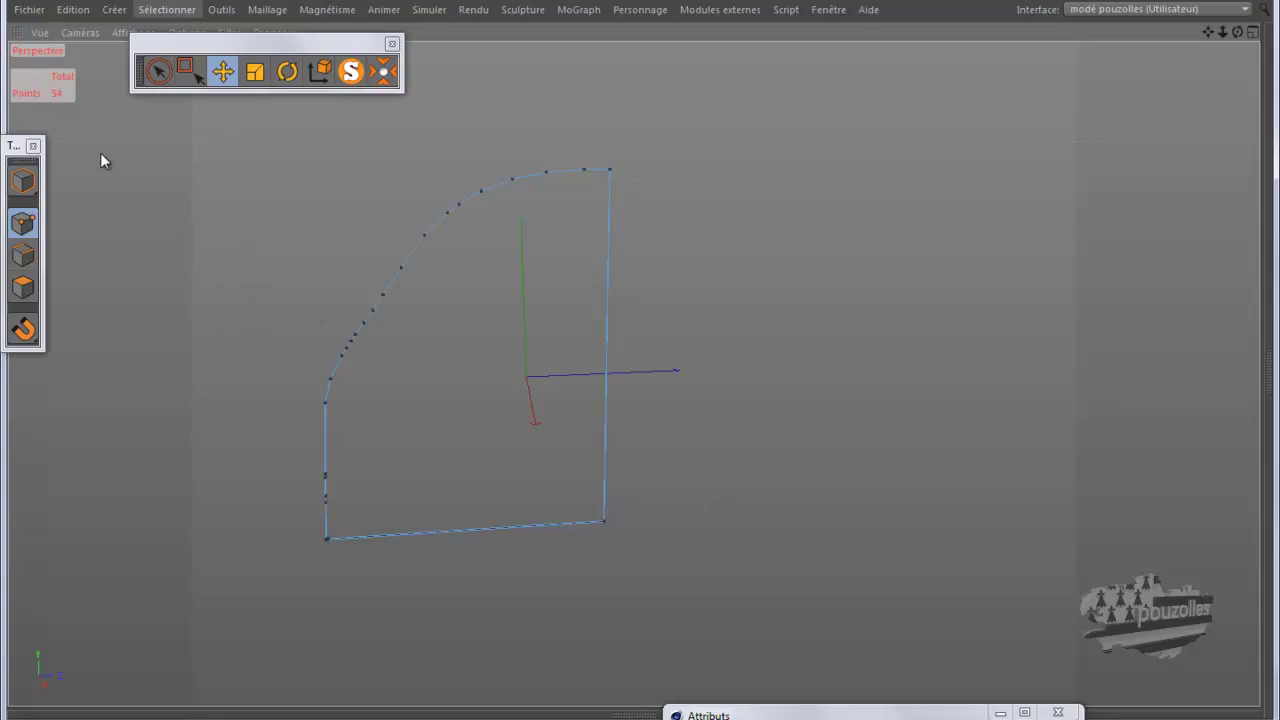
Step: Switch portiere ar to Polygon mode, unhide everything with Tout afficher, and restore the object panel
{"action": "left_click", "coordinate": [23, 287]}
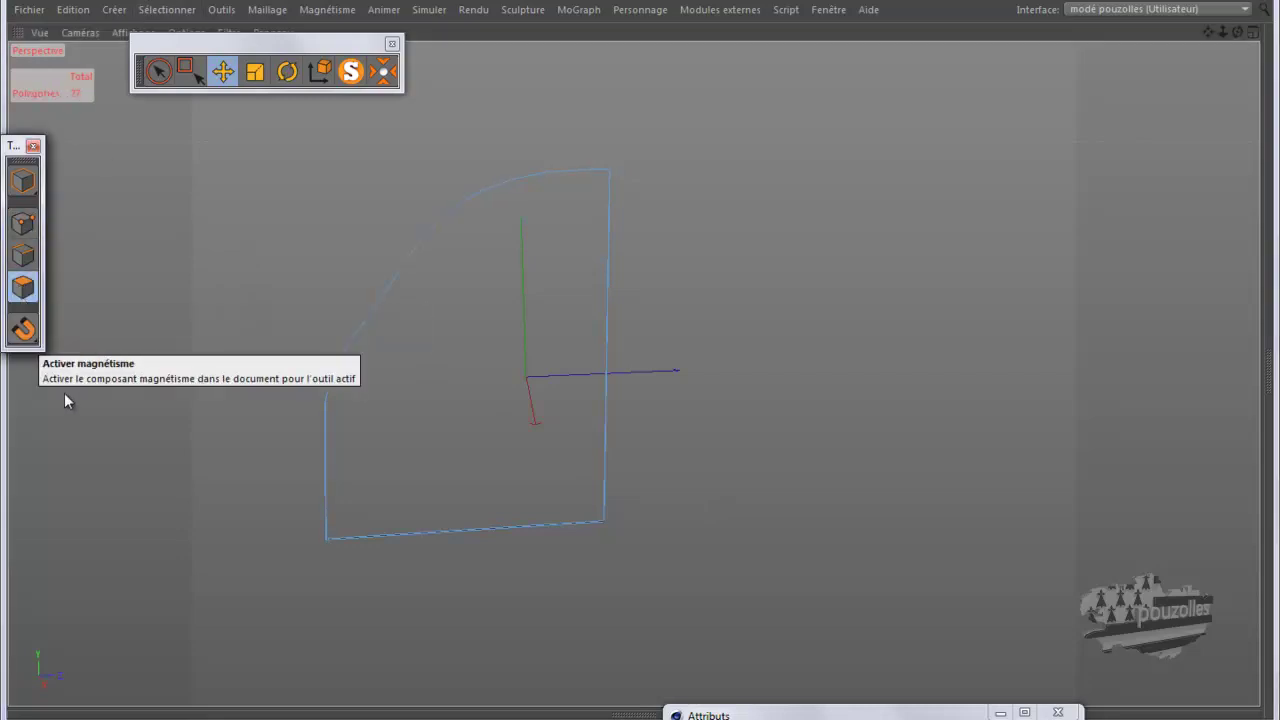
{"action": "left_click", "coordinate": [154, 13]}
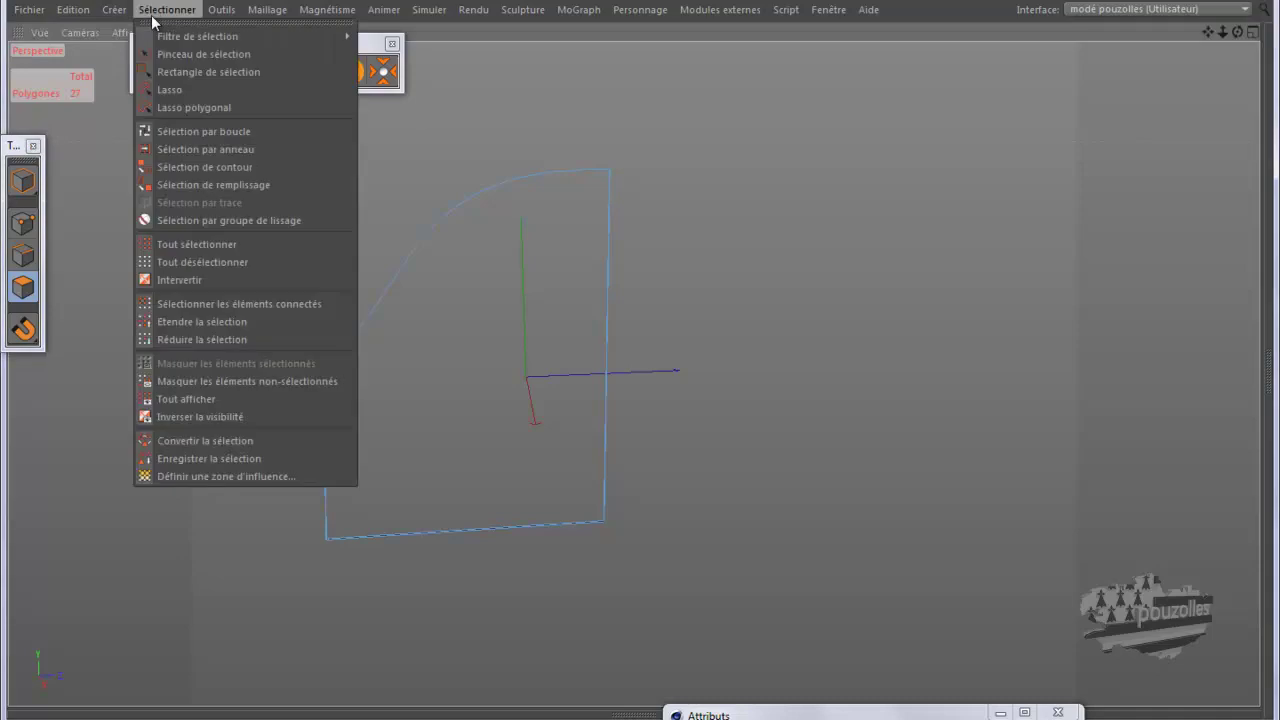
{"action": "left_click", "coordinate": [170, 400]}
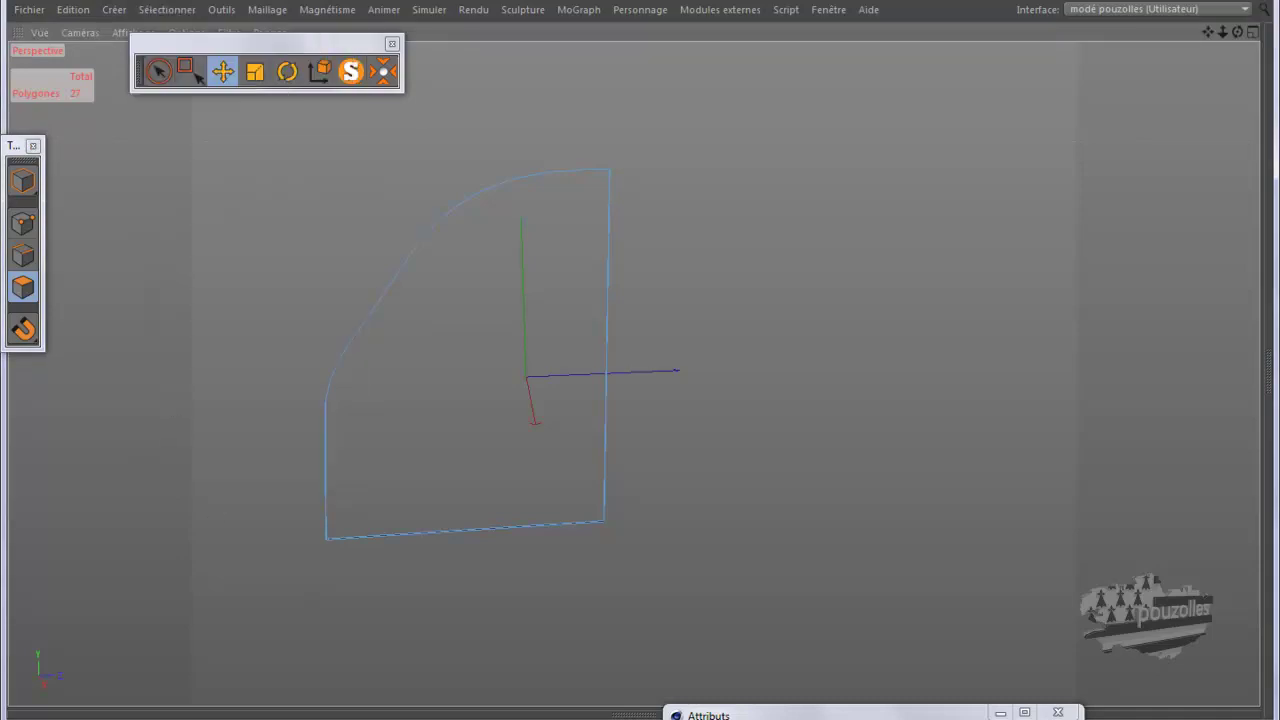
{"action": "left_click_drag", "start_coordinate": [895, 715], "coordinate": [895, 166]}
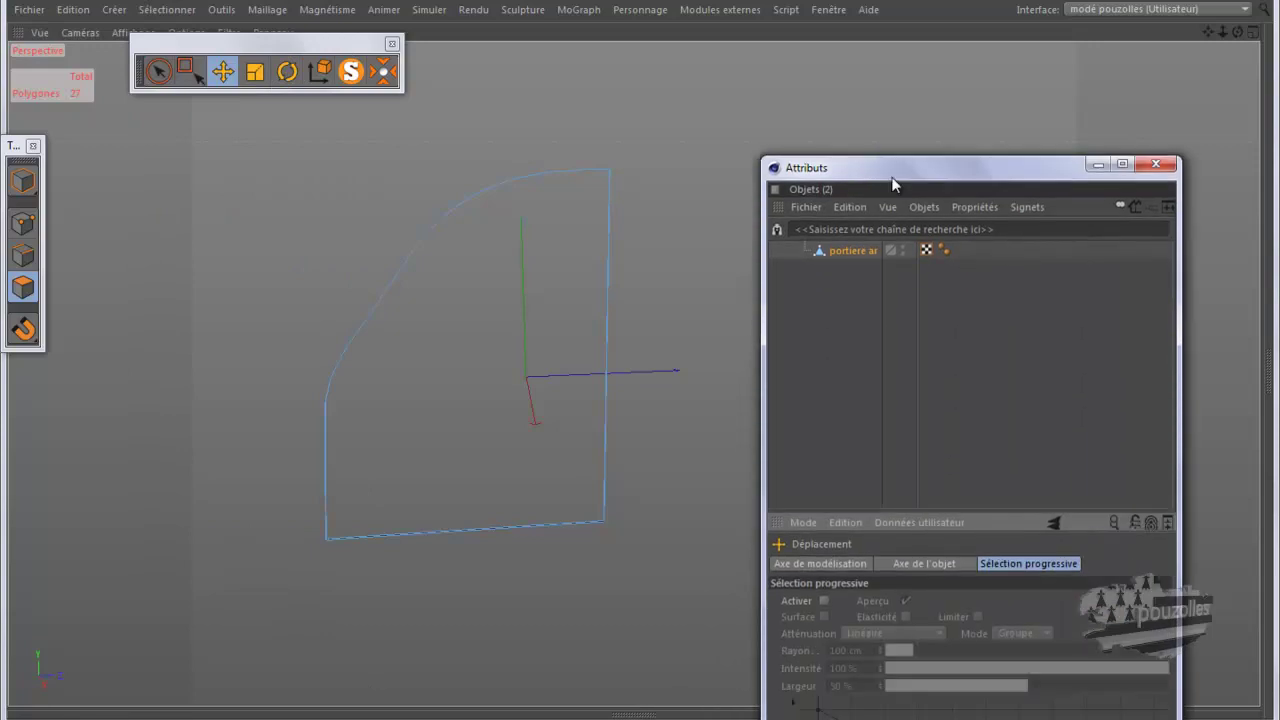
Step: Turn Solo off, select caisse and unhide all its body geometry with Tout afficher
{"action": "left_click", "coordinate": [345, 72]}
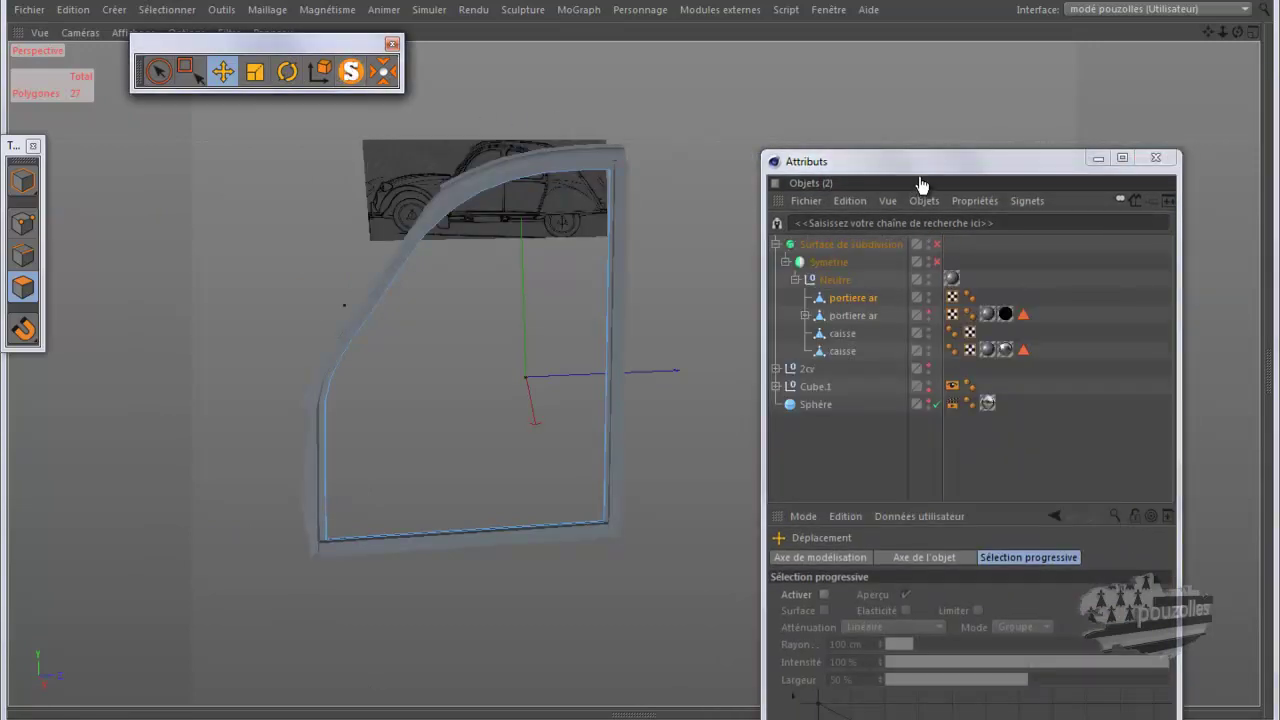
{"action": "left_click_drag", "start_coordinate": [925, 175], "coordinate": [940, 149]}
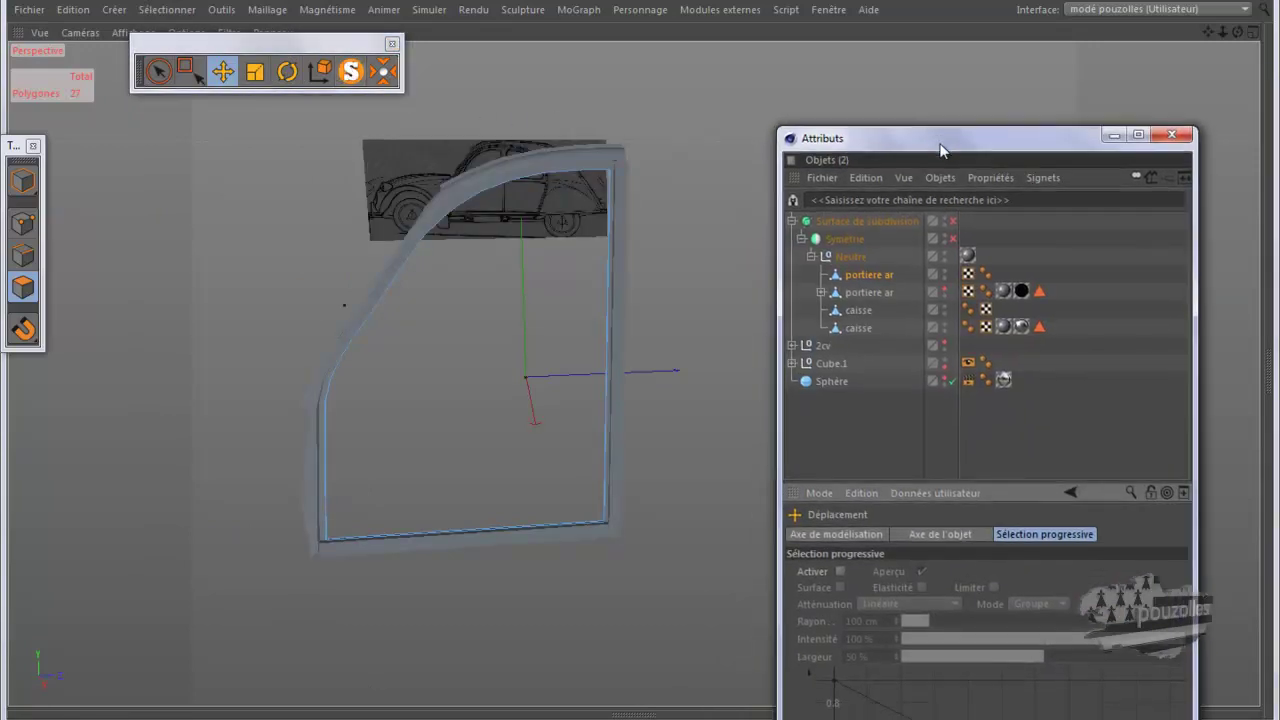
{"action": "left_click", "coordinate": [866, 326]}
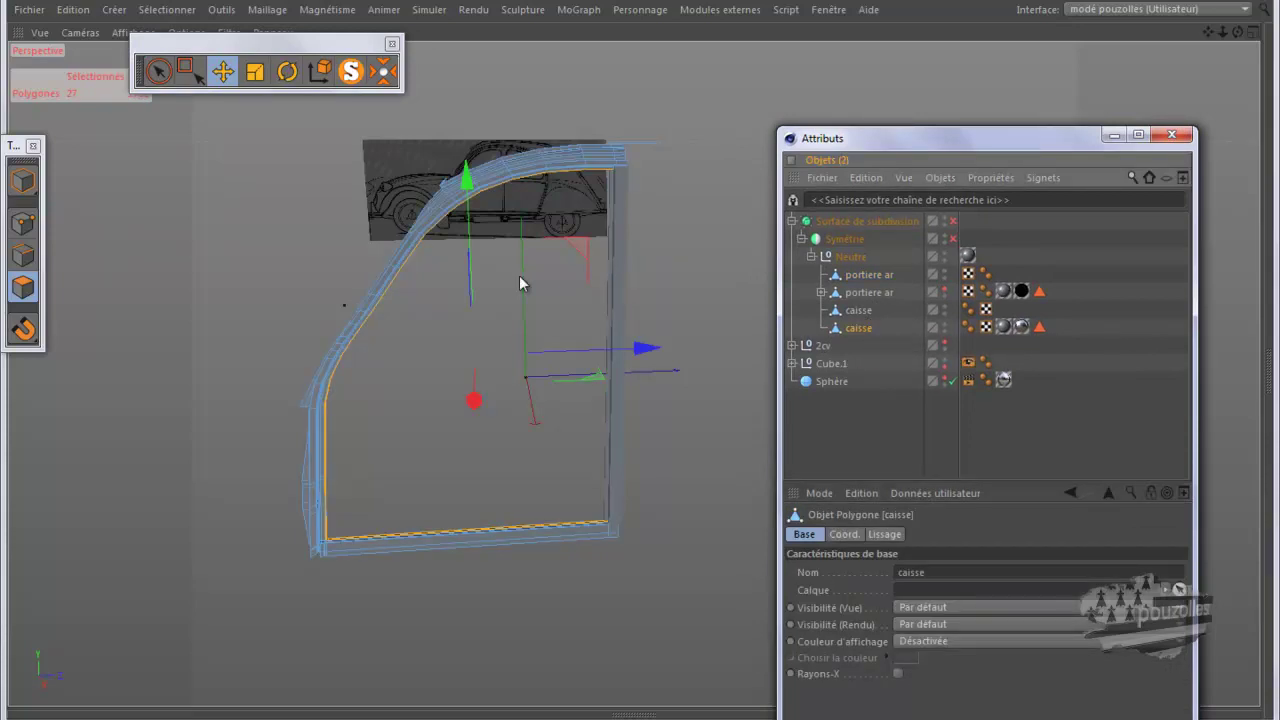
{"action": "left_click", "coordinate": [152, 10]}
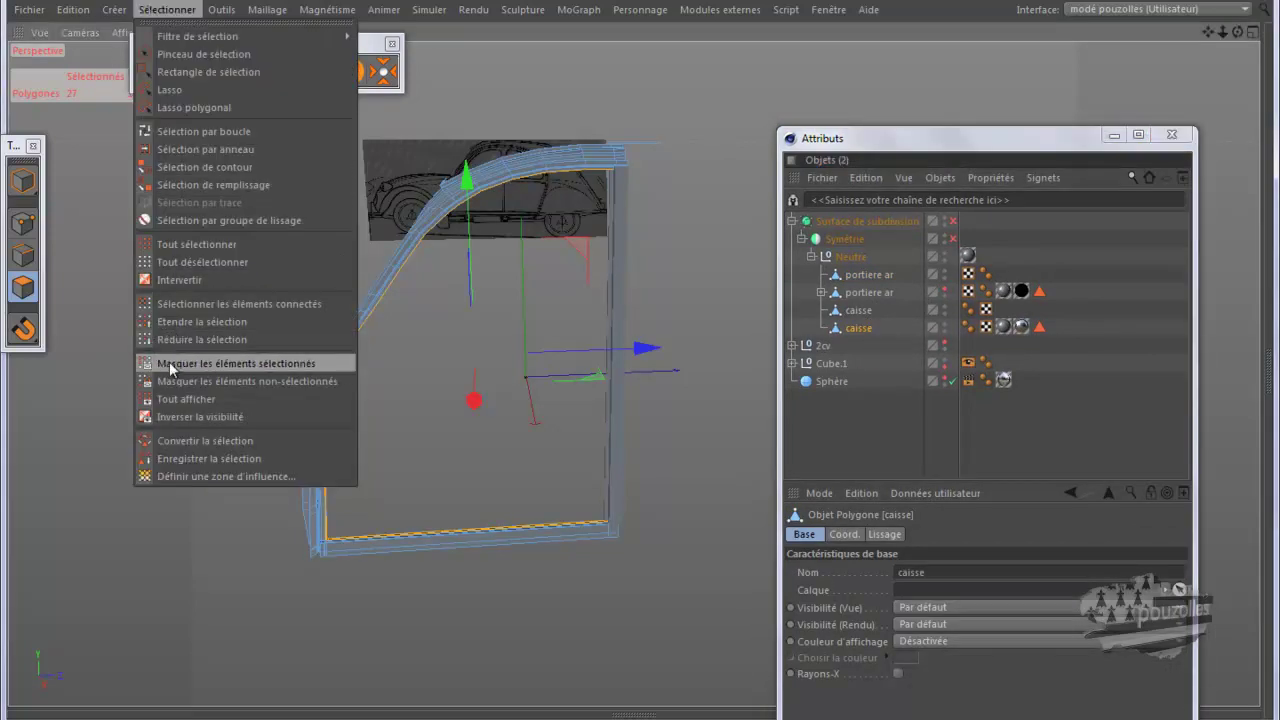
{"action": "left_click", "coordinate": [170, 398]}
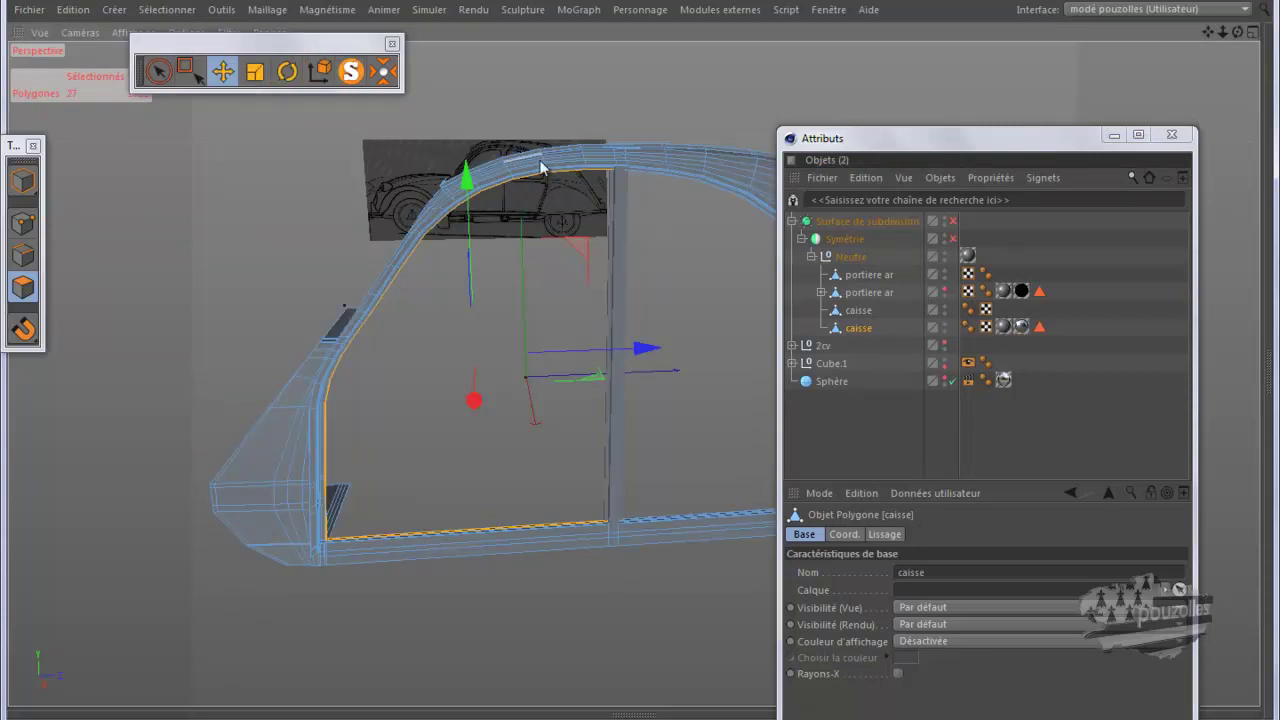
Step: Toggle Solo on portiere ar and off, reselect caisse and move the Attributs window down
{"action": "left_click", "coordinate": [869, 276]}
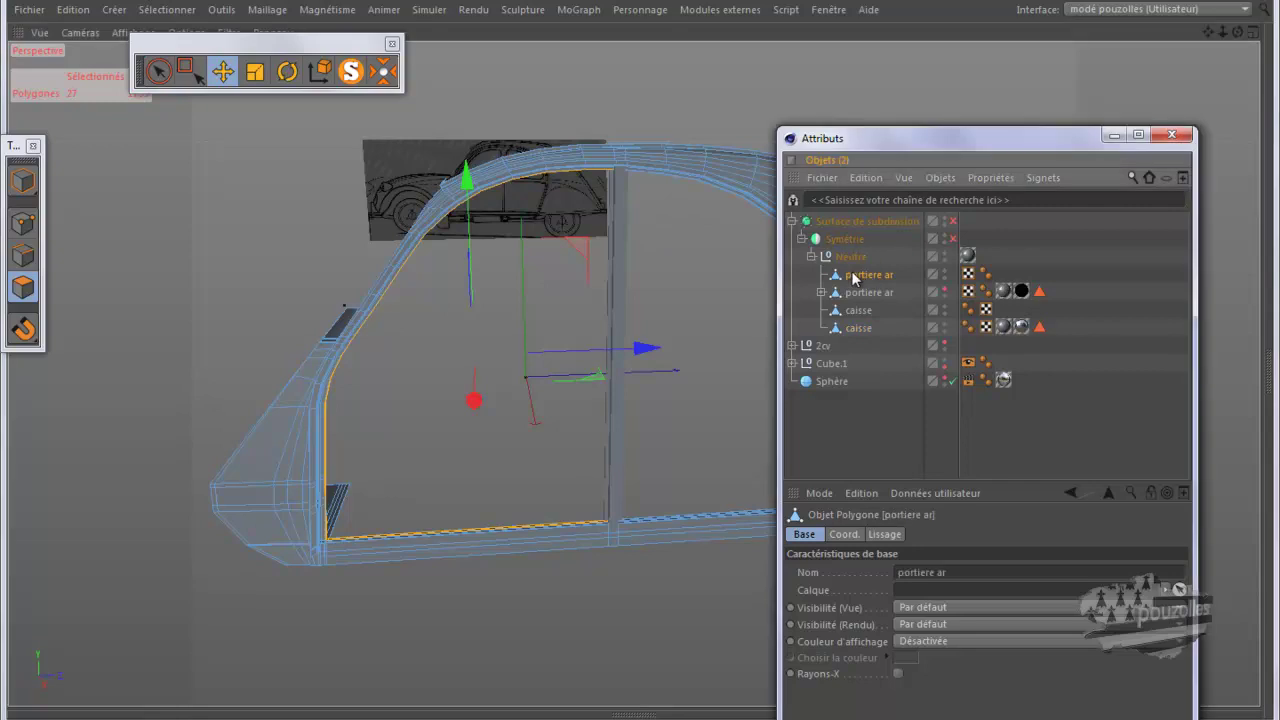
{"action": "left_click", "coordinate": [347, 72]}
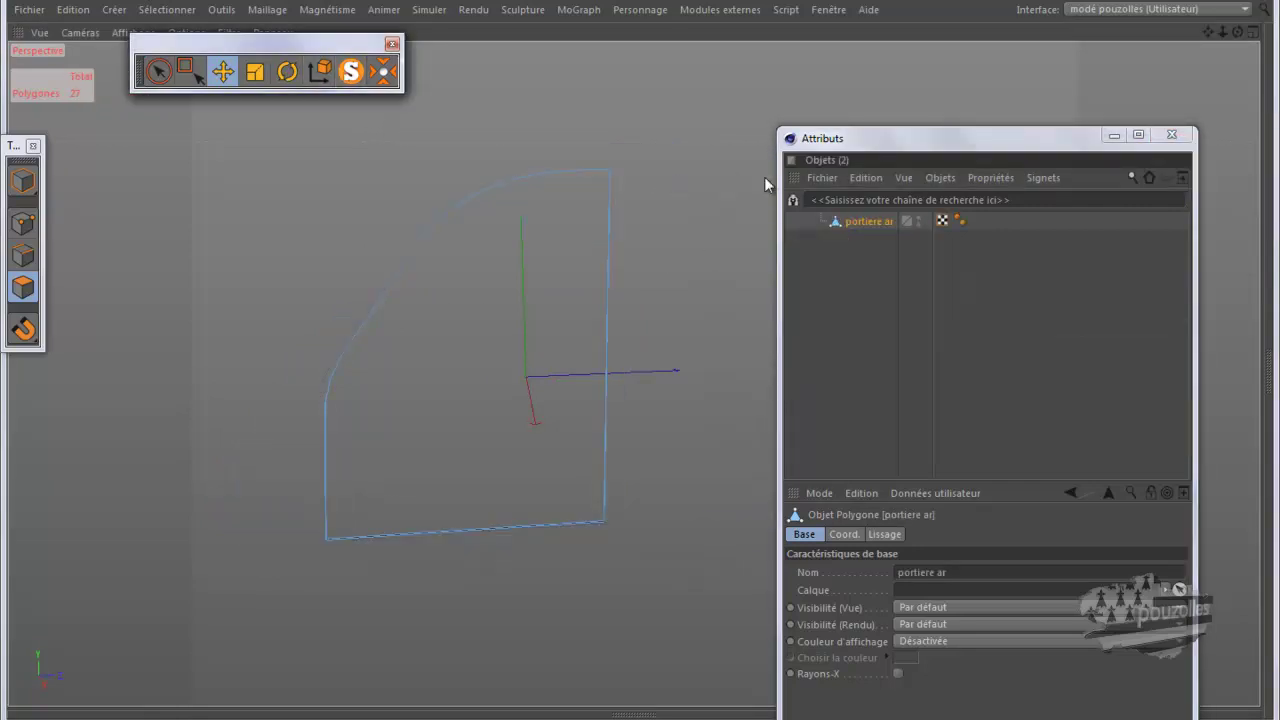
{"action": "left_click_drag", "start_coordinate": [964, 156], "coordinate": [965, 134]}
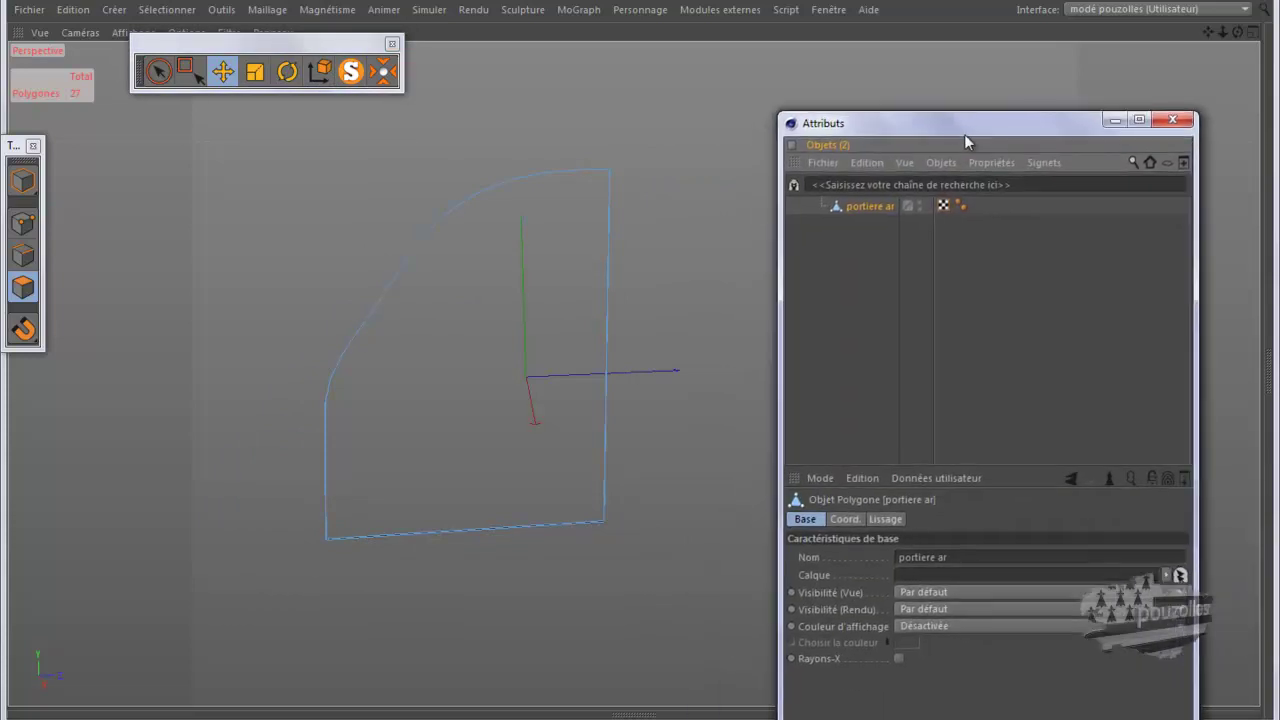
{"action": "left_click", "coordinate": [350, 70]}
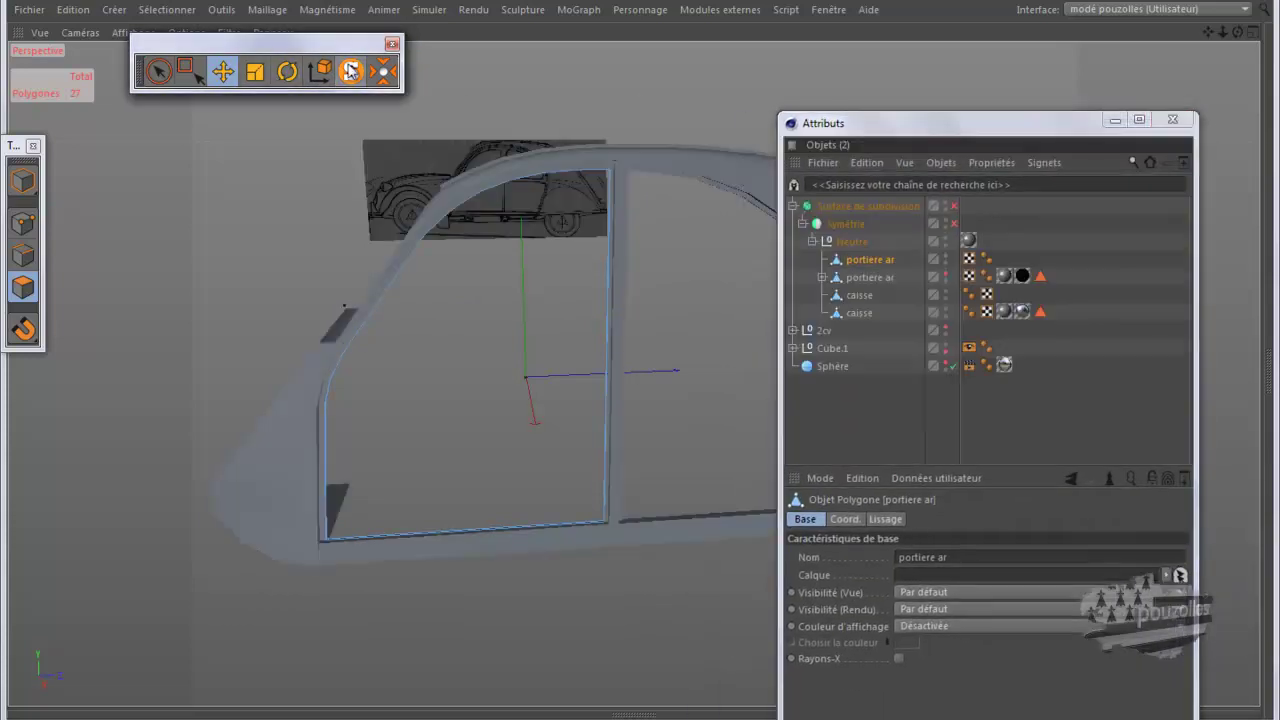
{"action": "left_click", "coordinate": [859, 313]}
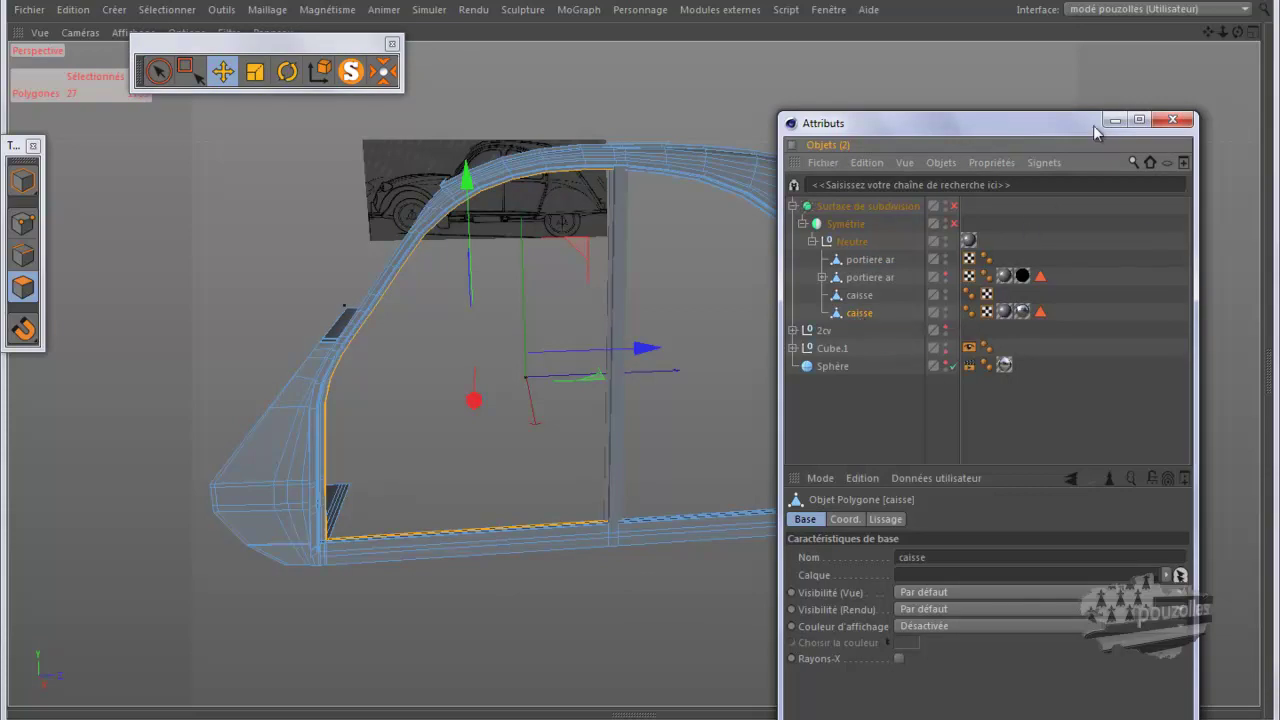
{"action": "left_click_drag", "start_coordinate": [1079, 123], "coordinate": [907, 666]}
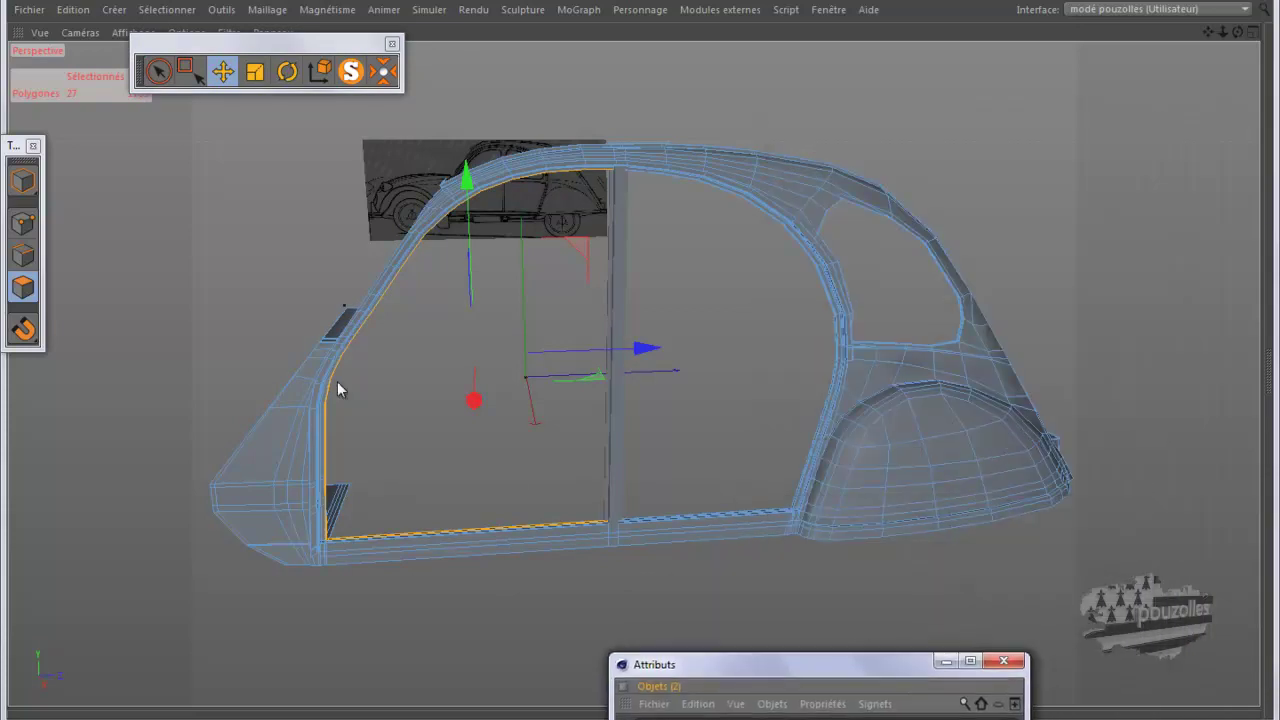
Step: In the side view, select the rear body polygons plus the front fender and bottom sill strips
{"action": "left_click", "coordinate": [186, 70]}
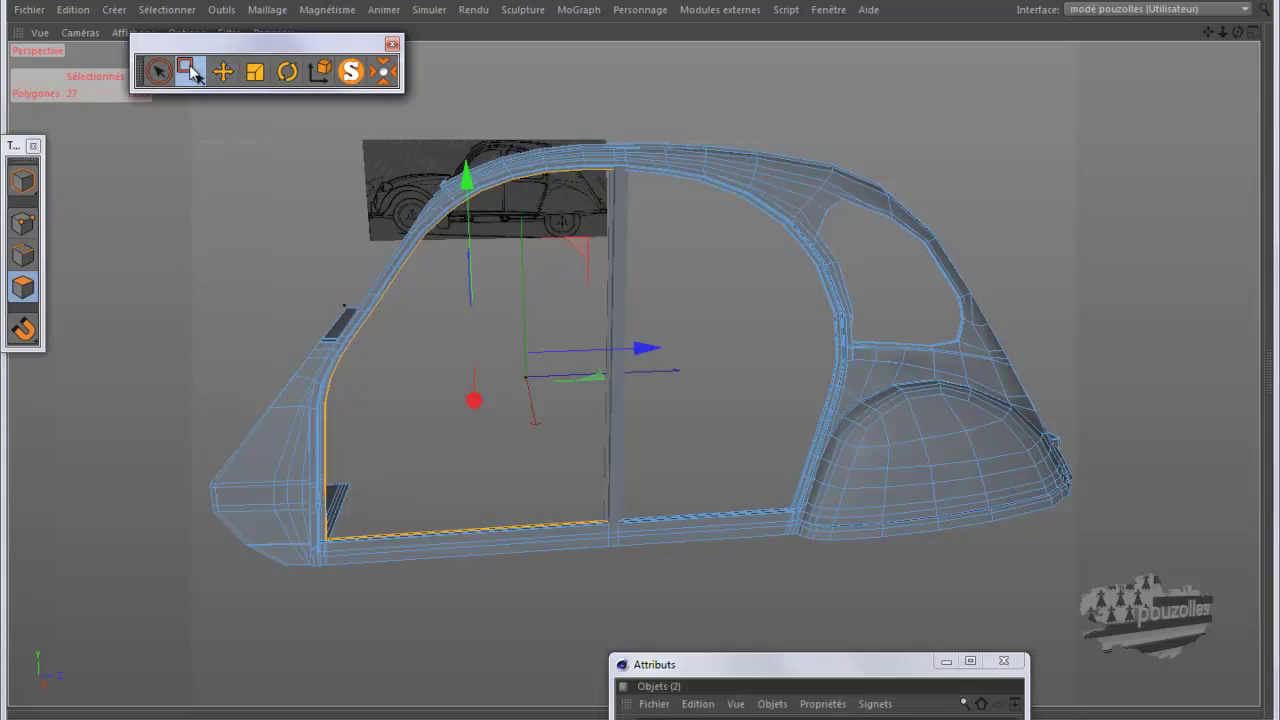
{"action": "middle_click", "coordinate": [179, 376]}
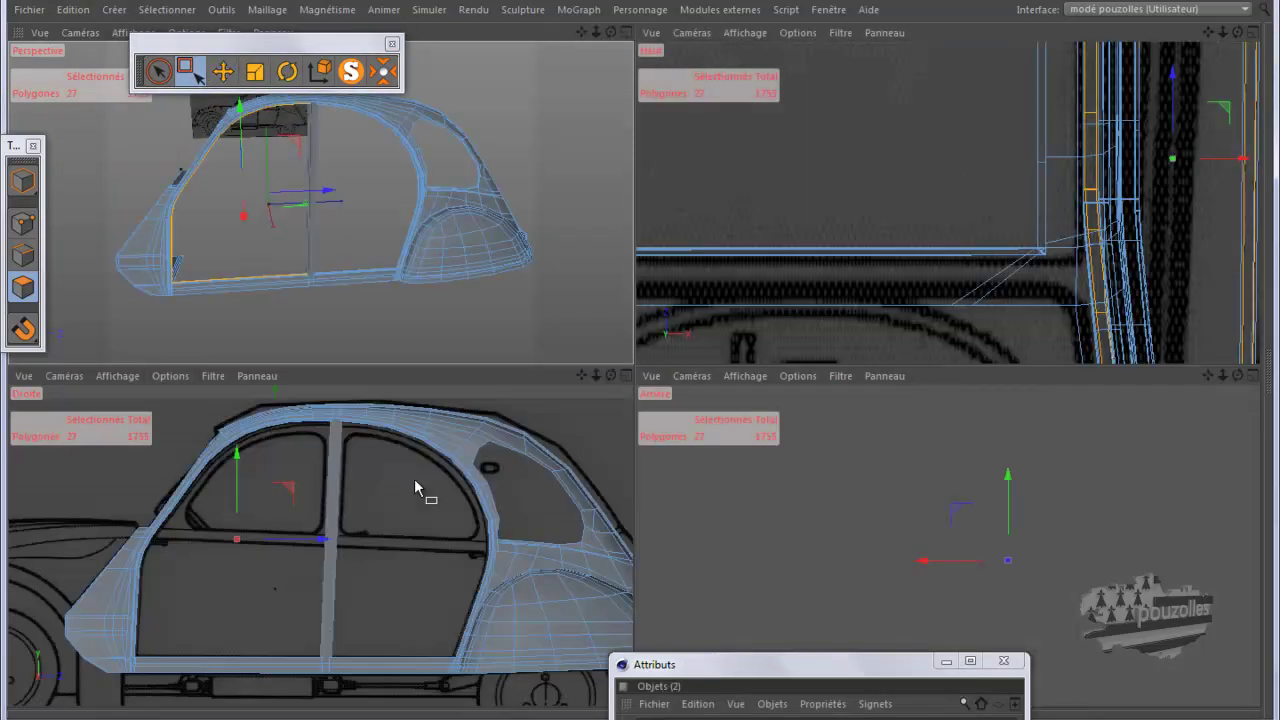
{"action": "middle_click", "coordinate": [412, 470]}
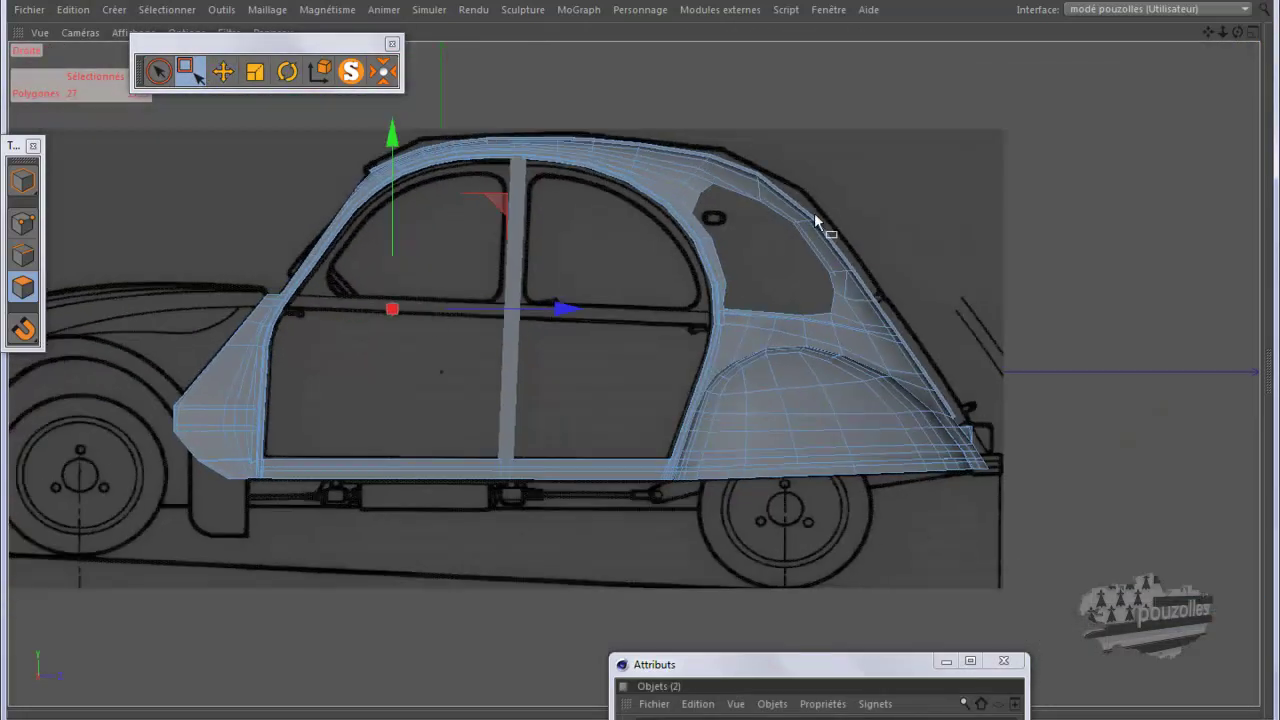
{"action": "left_click_drag", "start_coordinate": [1149, 91], "coordinate": [523, 555]}
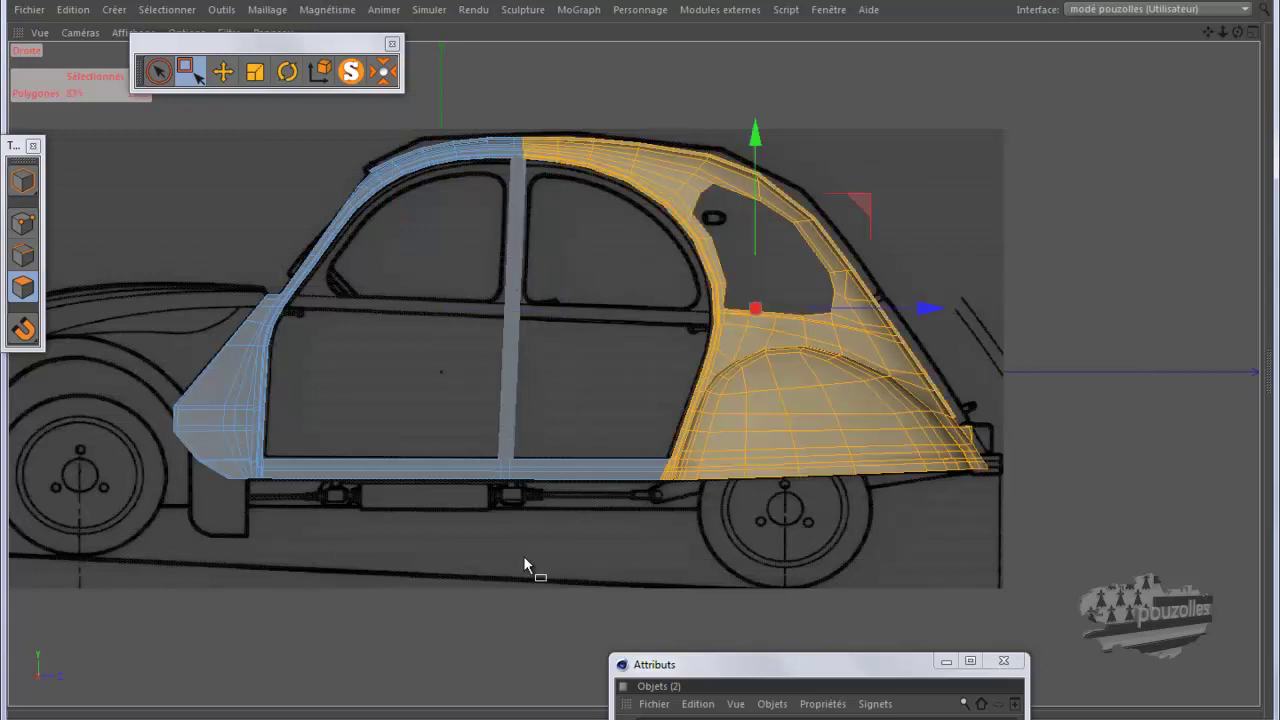
{"action": "left_click", "coordinate": [158, 70]}
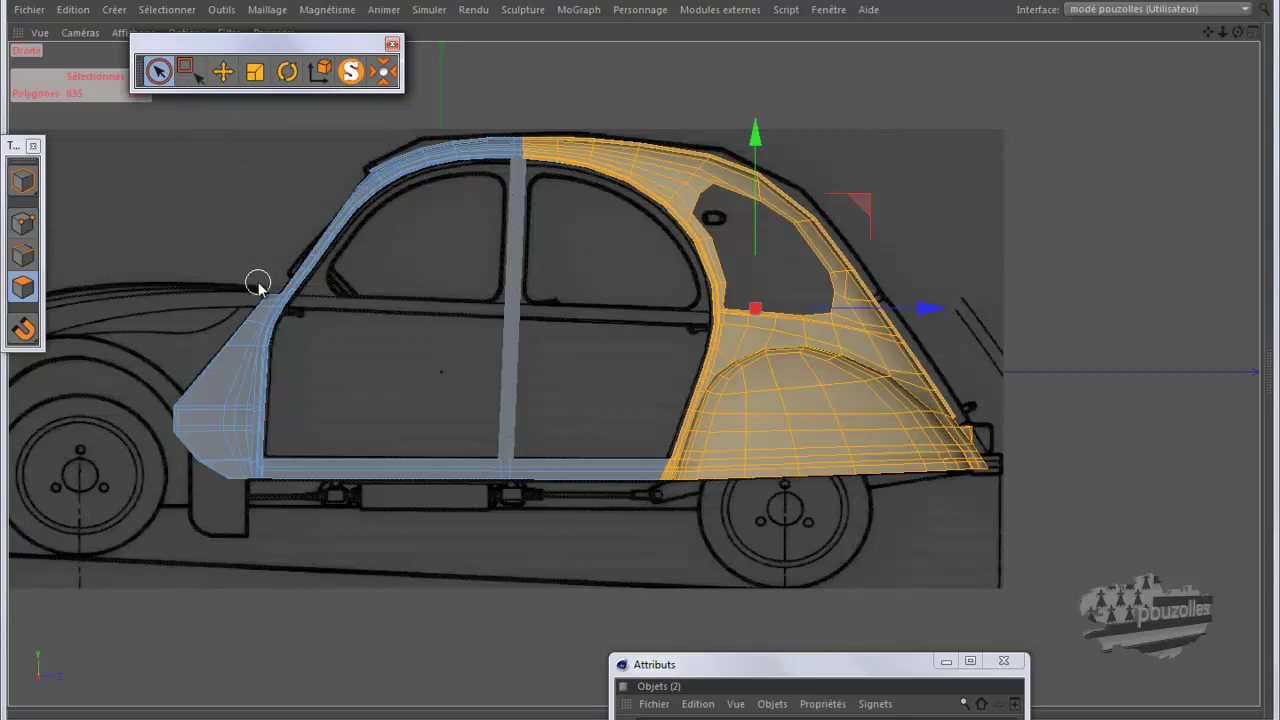
{"action": "mouse_move", "coordinate": [258, 283]}
{"action": "left_mouse_down"}
{"action": "mouse_move", "coordinate": [238, 486]}
{"action": "mouse_move", "coordinate": [183, 400]}
{"action": "mouse_move", "coordinate": [226, 345]}
{"action": "left_mouse_up"}
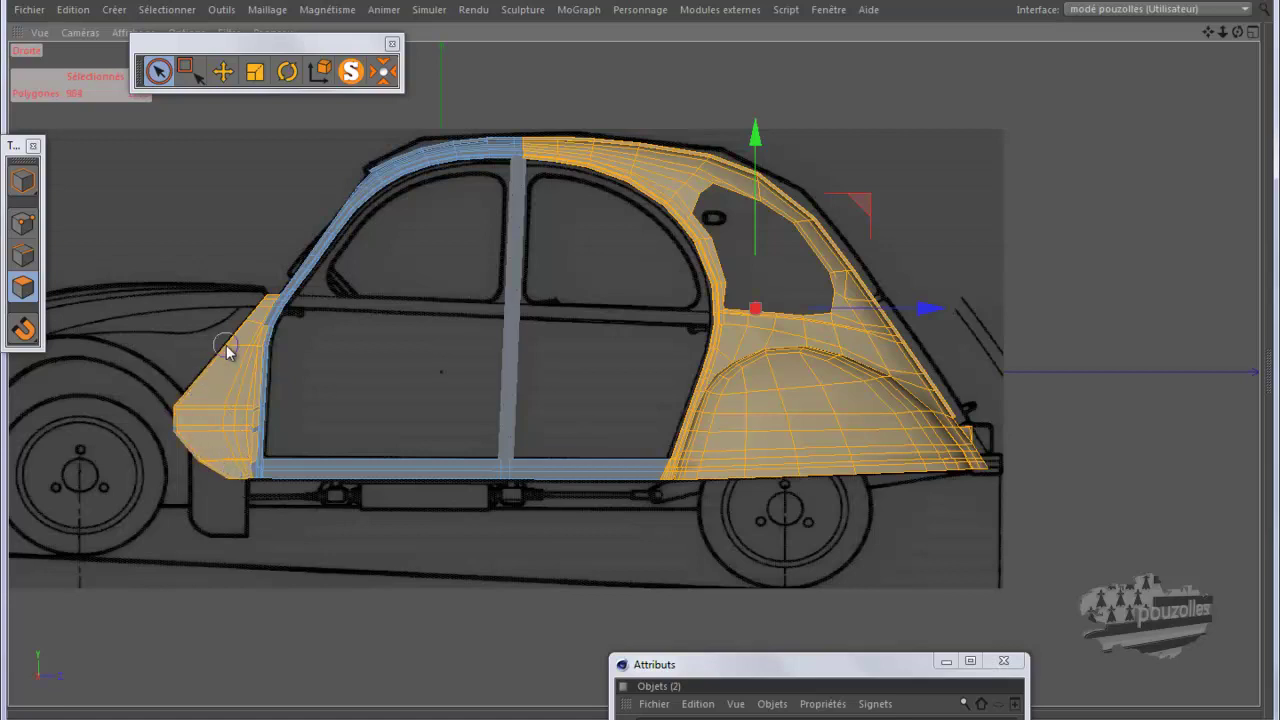
{"action": "mouse_move", "coordinate": [203, 485]}
{"action": "left_mouse_down"}
{"action": "mouse_move", "coordinate": [323, 503]}
{"action": "mouse_move", "coordinate": [508, 494]}
{"action": "left_mouse_up"}
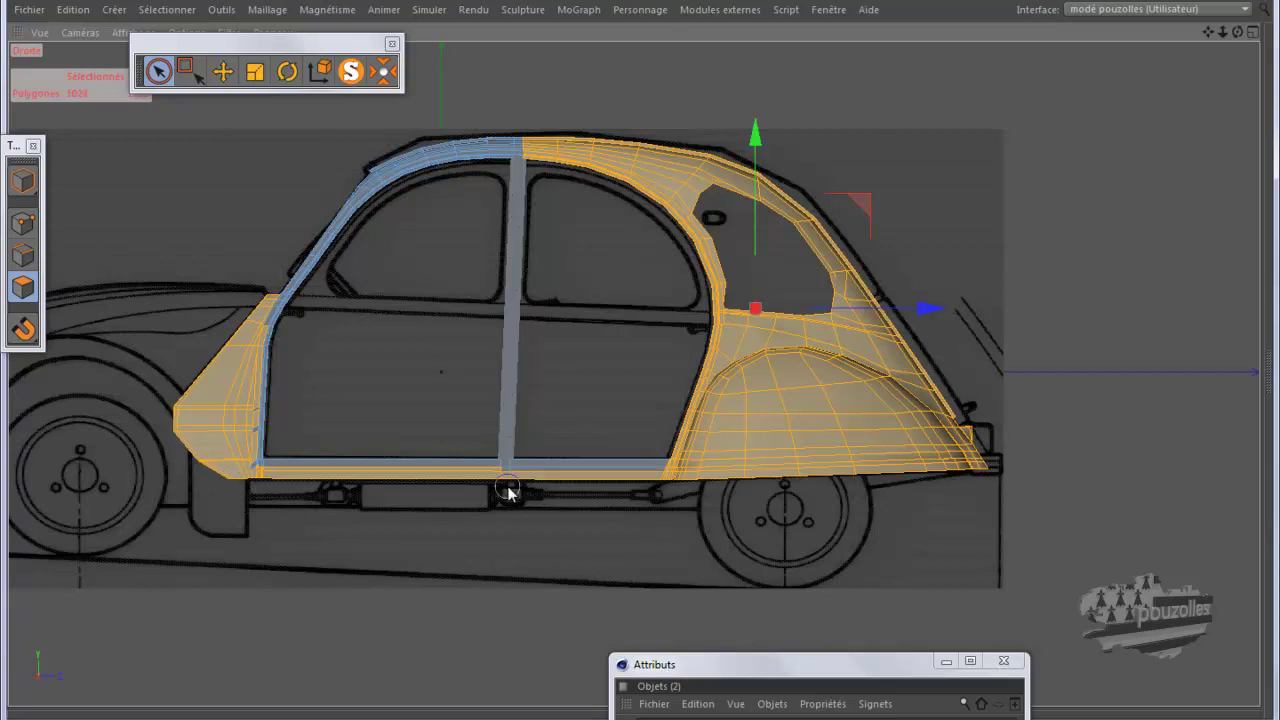
{"action": "left_click_drag", "start_coordinate": [610, 484], "coordinate": [677, 466]}
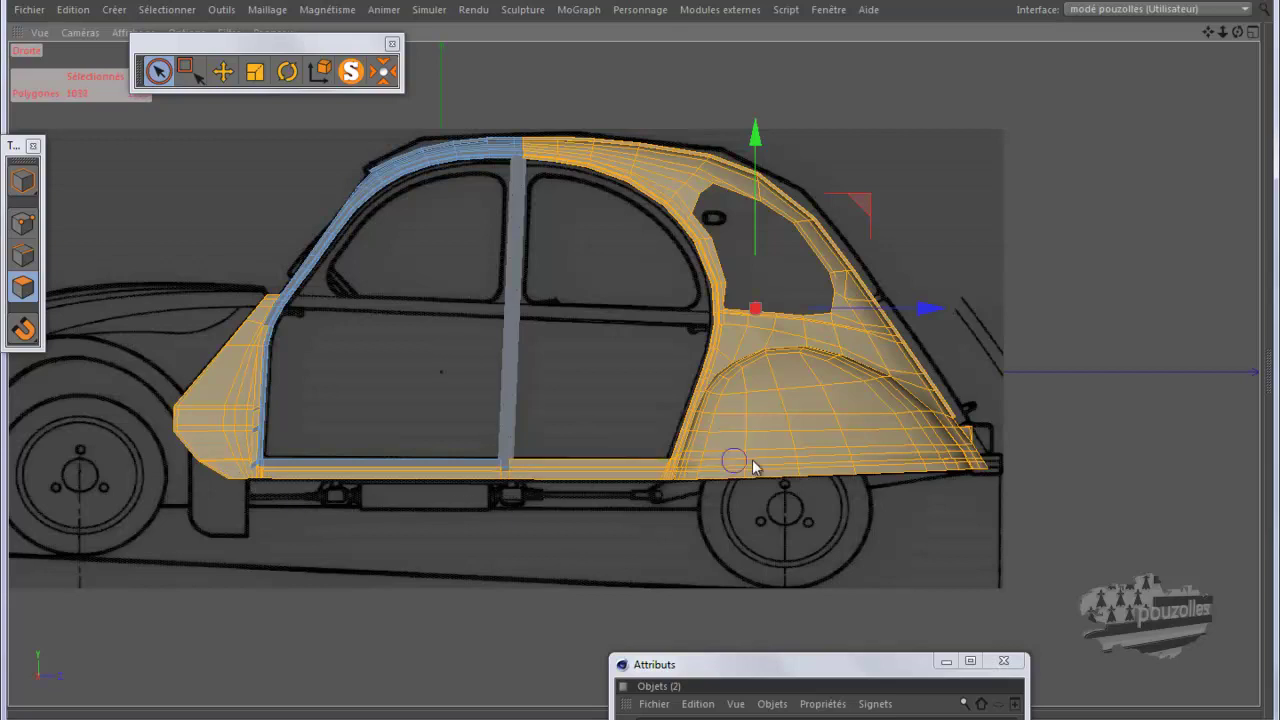
Step: Add the horizontal sill bars in the Haut view, reaching 1103 of 1755 polygons
{"action": "middle_click", "coordinate": [306, 183]}
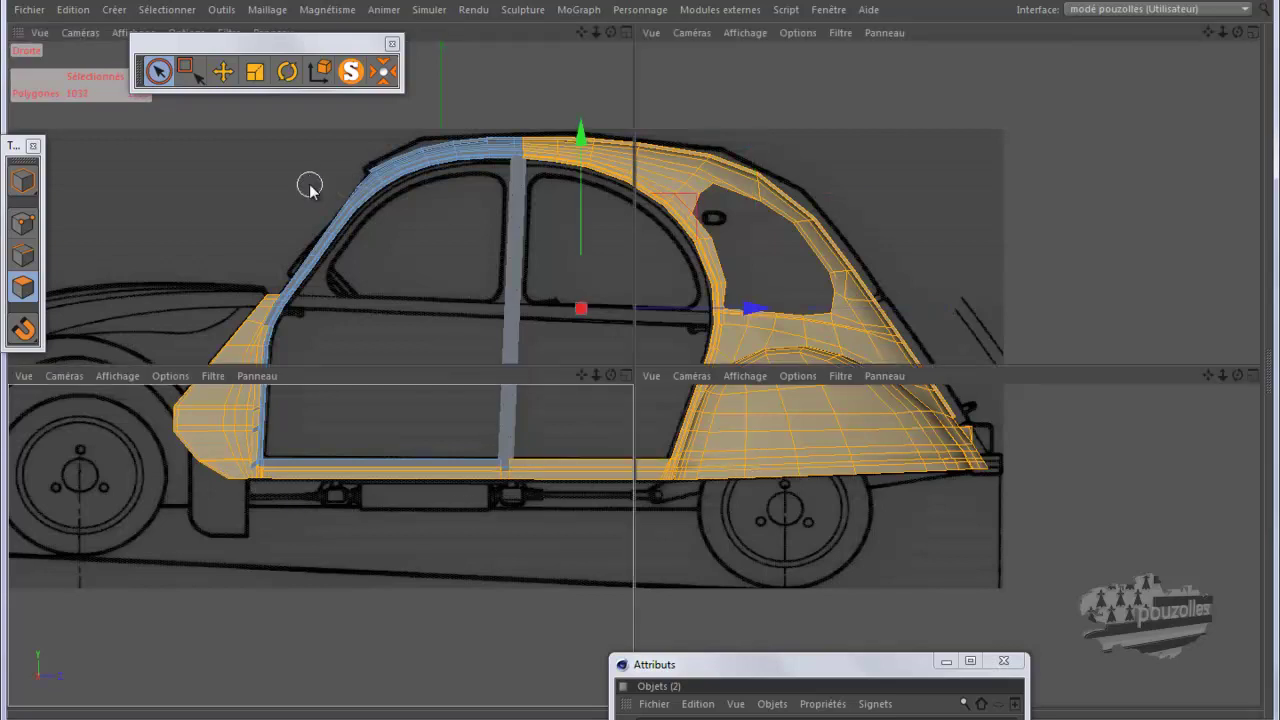
{"action": "middle_click", "coordinate": [839, 261]}
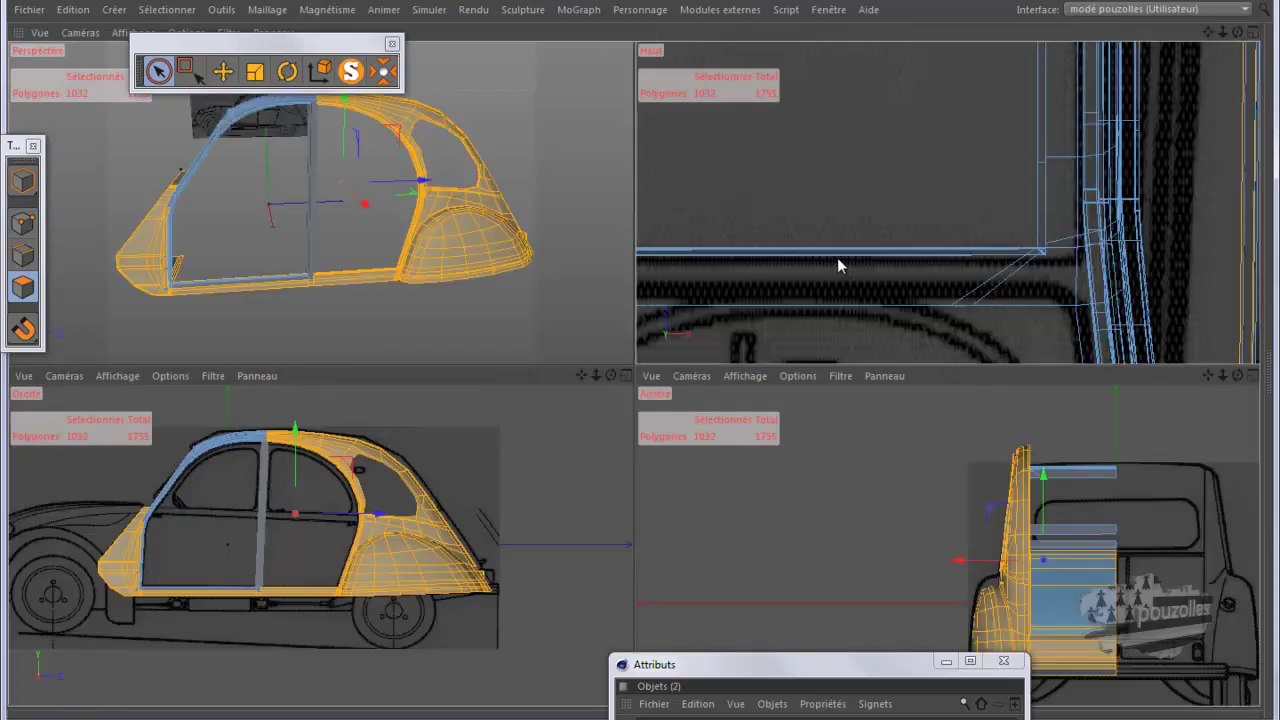
{"action": "scroll", "coordinate": [737, 399], "scroll_direction": "down", "scroll_amount": 2}
{"action": "scroll", "coordinate": [740, 393], "scroll_direction": "down", "scroll_amount": 2}
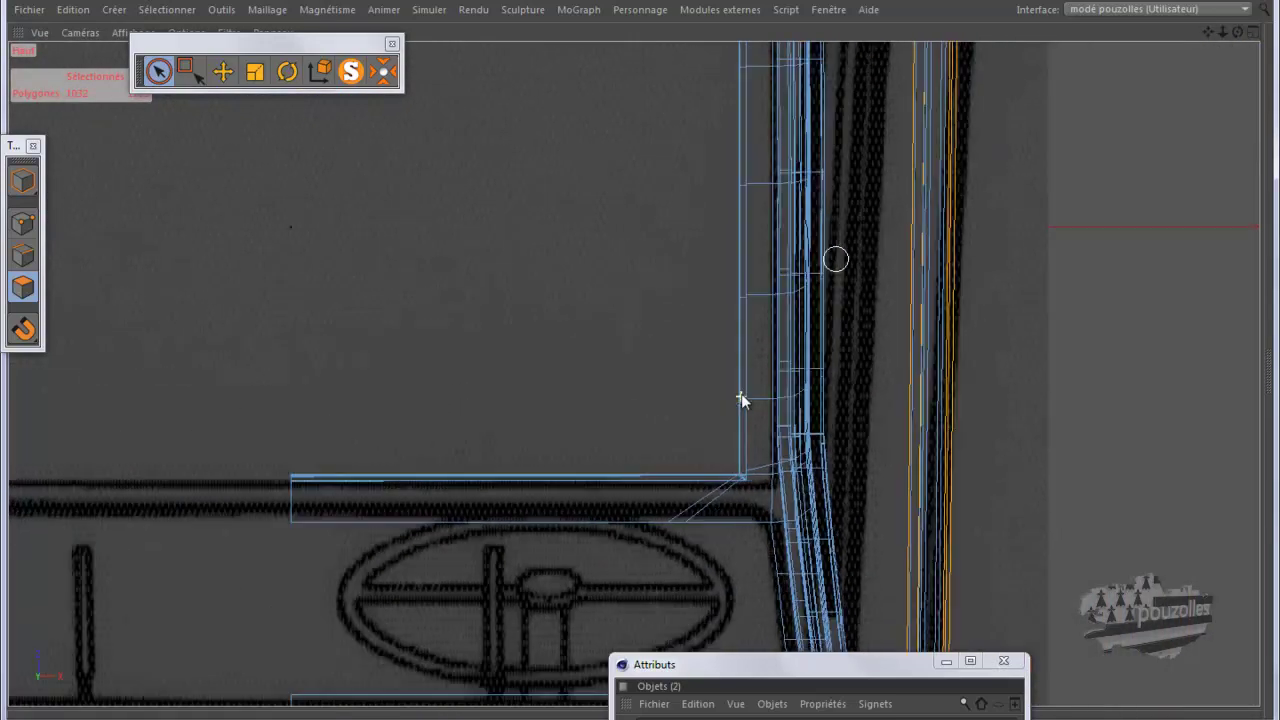
{"action": "scroll", "coordinate": [737, 395], "scroll_direction": "down", "scroll_amount": 2}
{"action": "scroll", "coordinate": [711, 398], "scroll_direction": "down", "scroll_amount": 2}
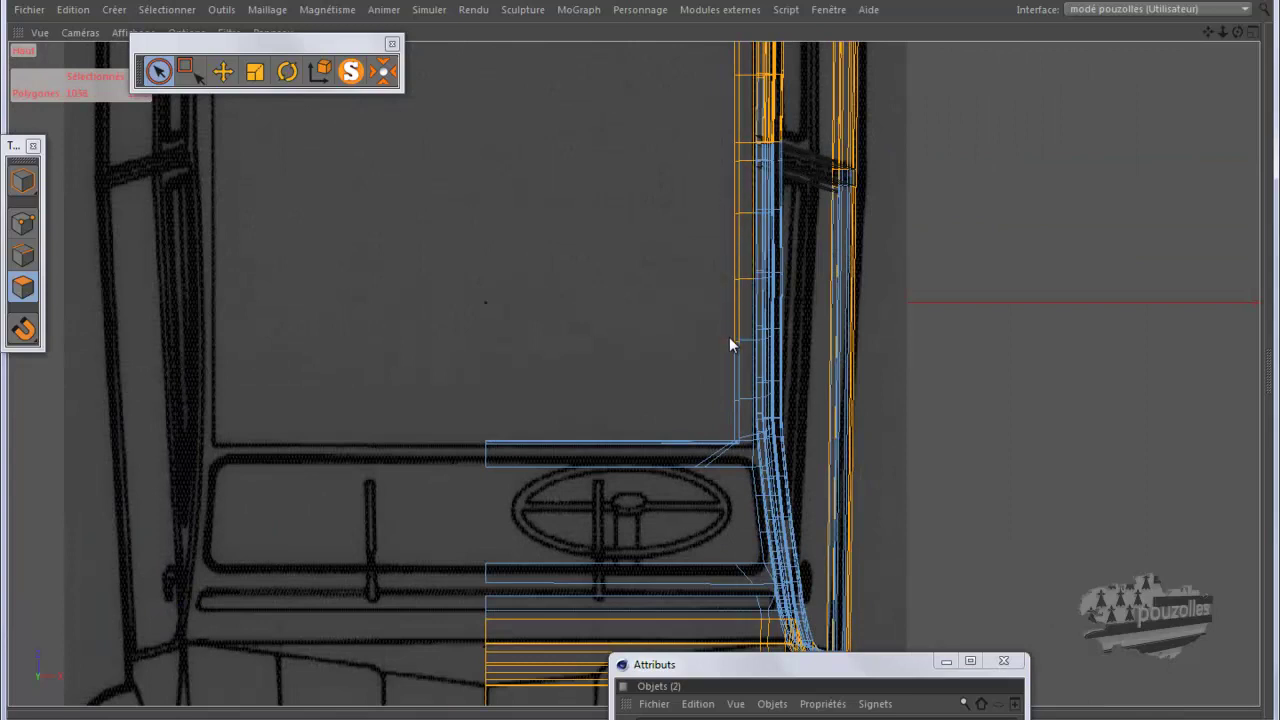
{"action": "left_click", "coordinate": [727, 447]}
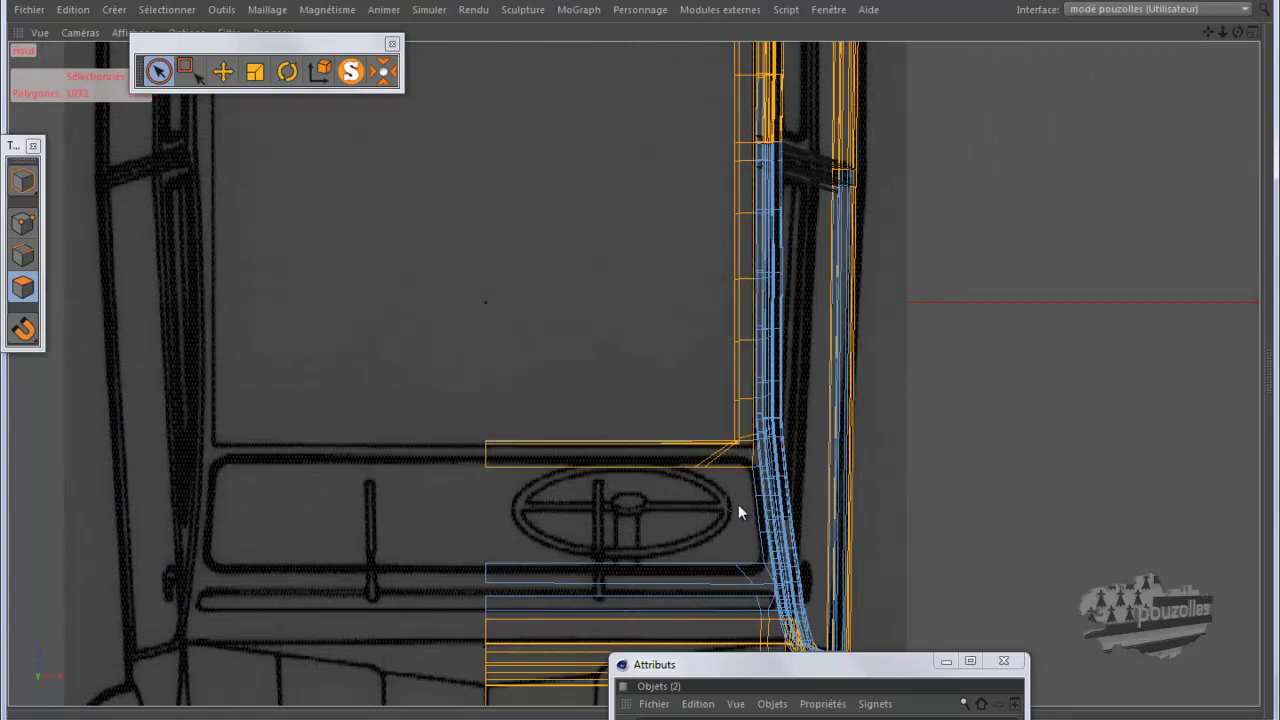
{"action": "left_click_drag", "start_coordinate": [738, 590], "coordinate": [738, 614], "text": "shift"}
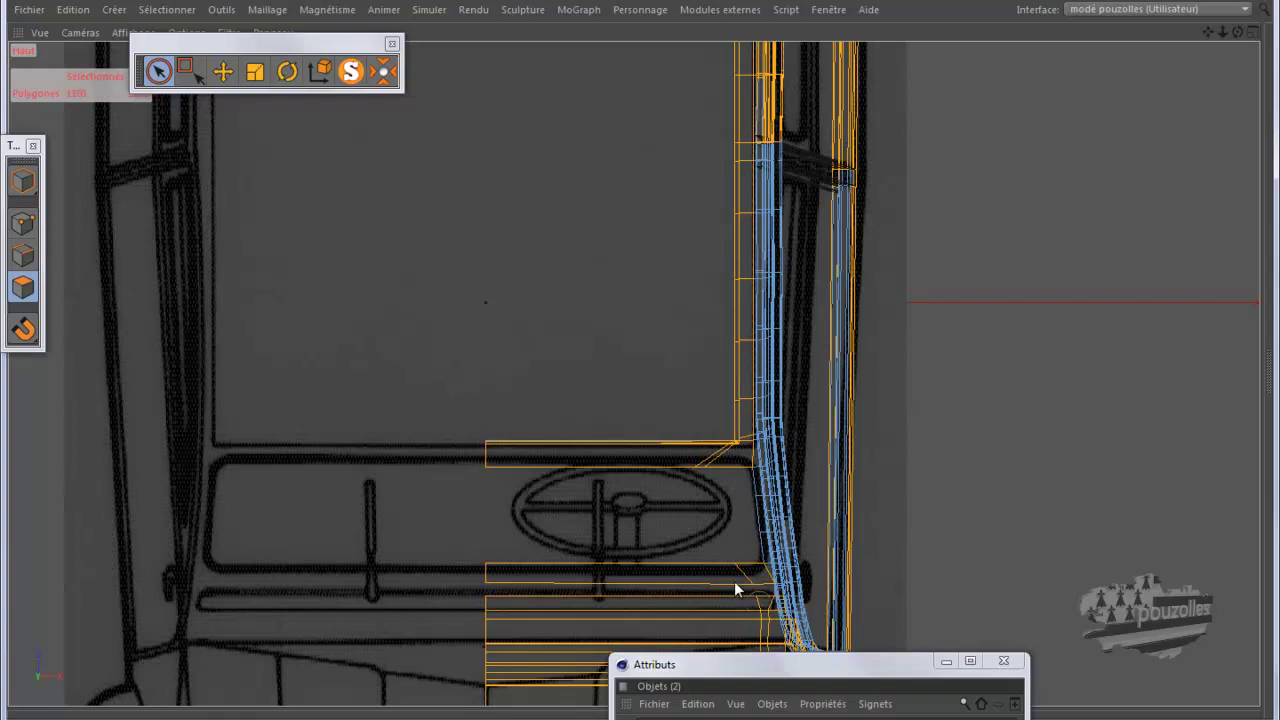
{"action": "scroll", "coordinate": [491, 240], "scroll_direction": "down", "scroll_amount": 3}
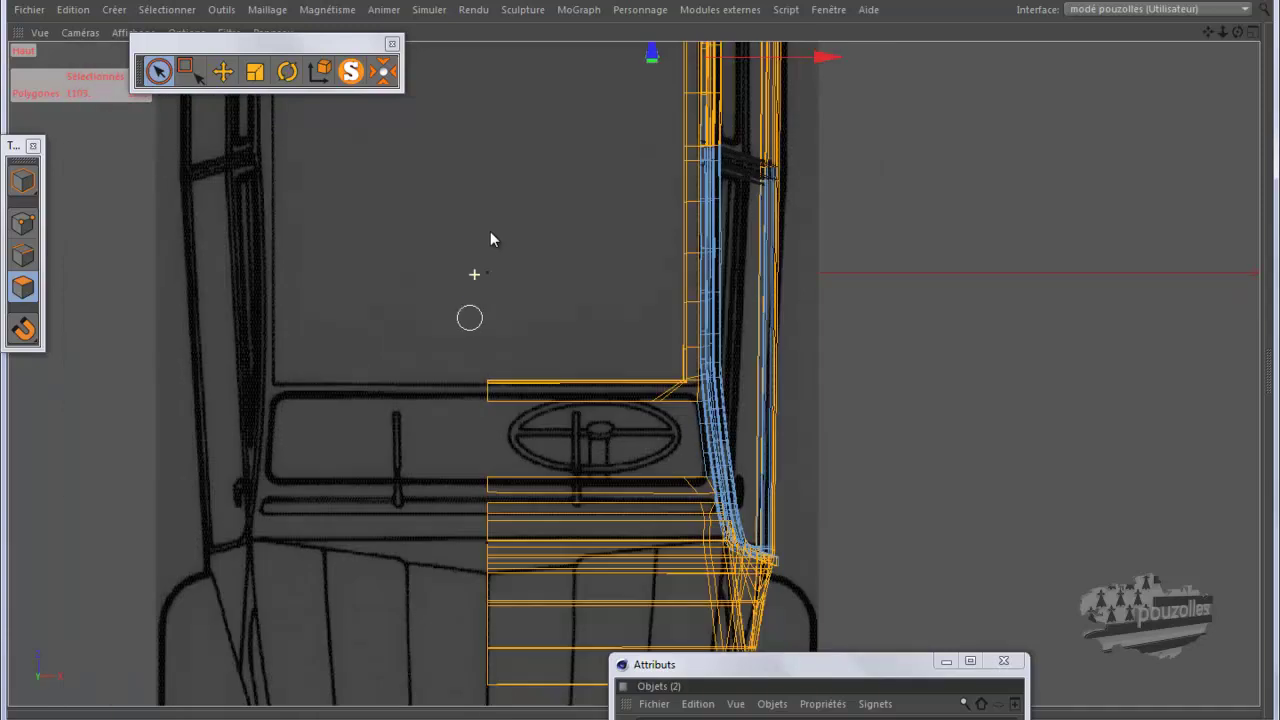
{"action": "scroll", "coordinate": [491, 240], "scroll_direction": "down", "scroll_amount": 1}
{"action": "scroll", "coordinate": [495, 235], "scroll_direction": "up", "scroll_amount": 3}
{"action": "scroll", "coordinate": [502, 237], "scroll_direction": "up", "scroll_amount": 1}
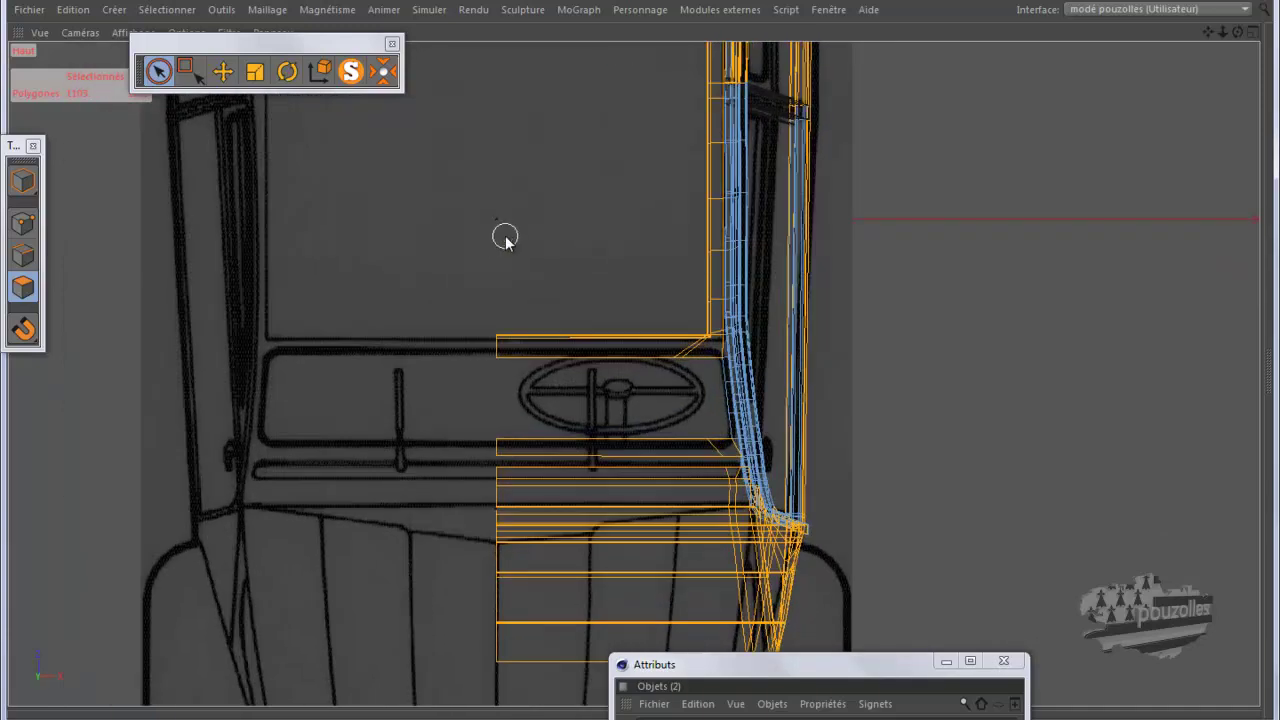
{"action": "middle_click", "coordinate": [268, 258]}
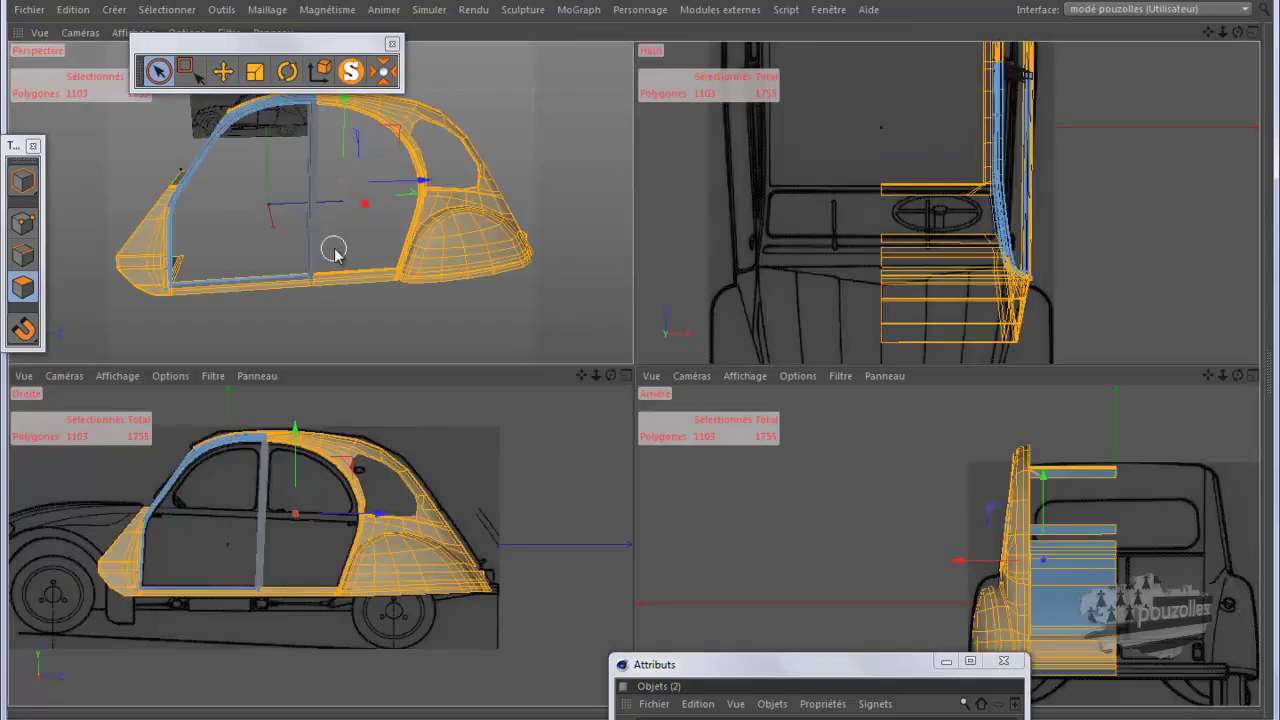
{"action": "middle_click", "coordinate": [332, 250]}
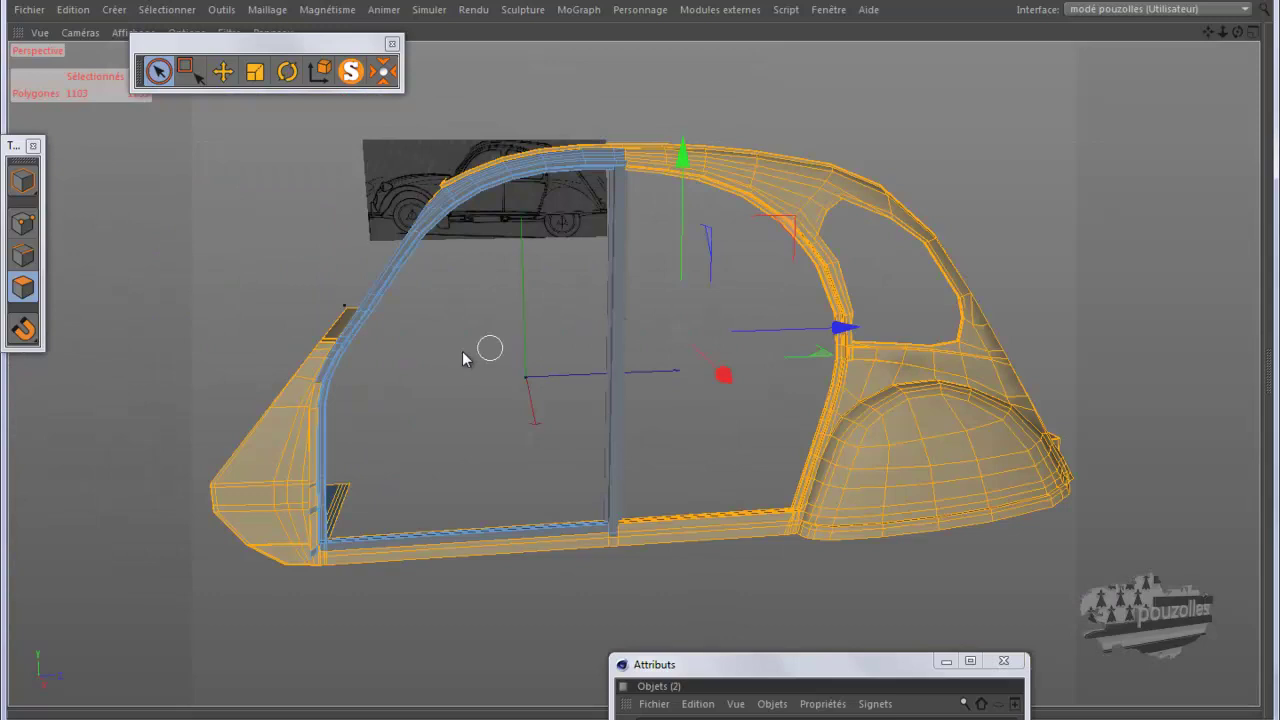
Step: Save the 1103-polygon selection as a selection tag on caisse and restore it from the tag
{"action": "left_click_drag", "start_coordinate": [838, 668], "coordinate": [1014, 127]}
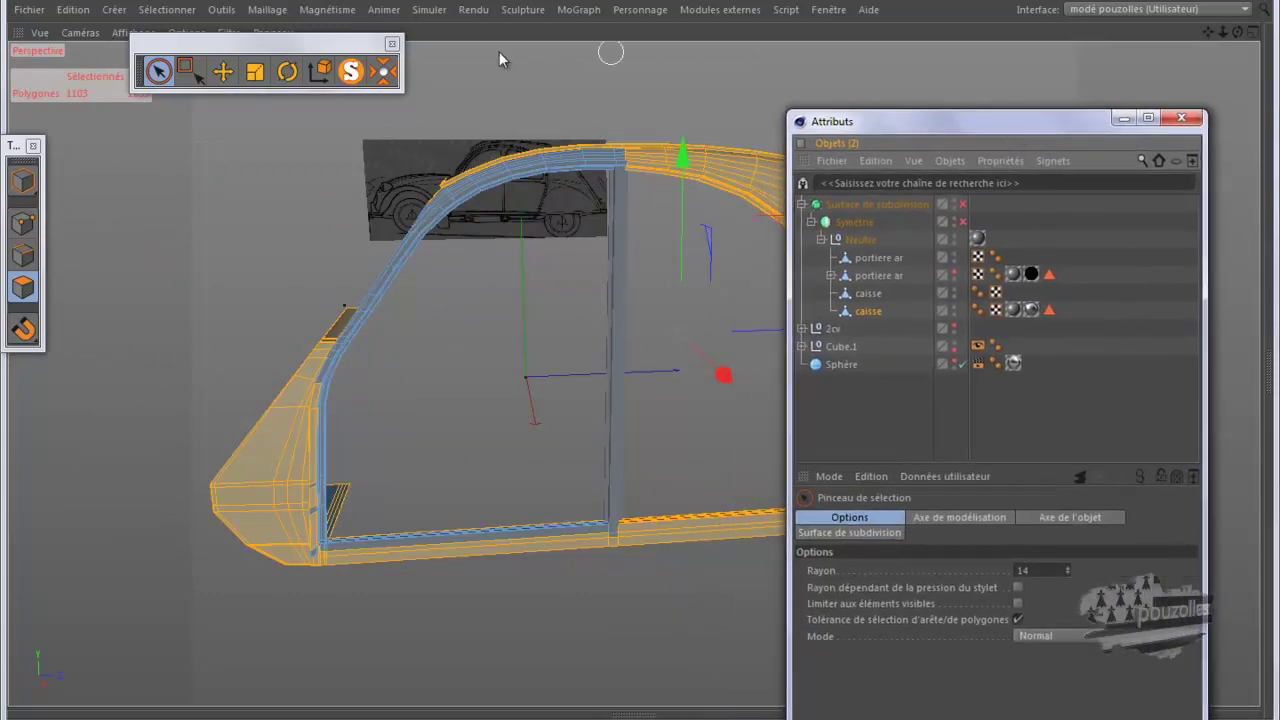
{"action": "left_click", "coordinate": [153, 12]}
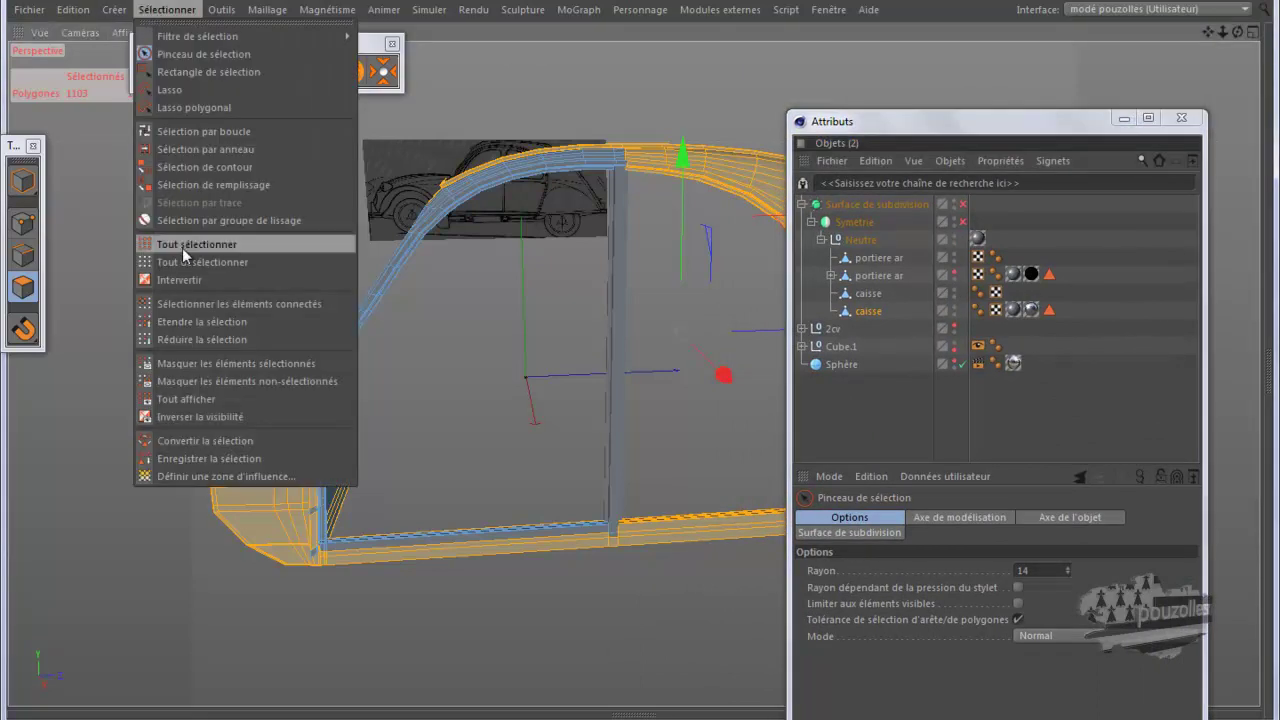
{"action": "left_click", "coordinate": [172, 461]}
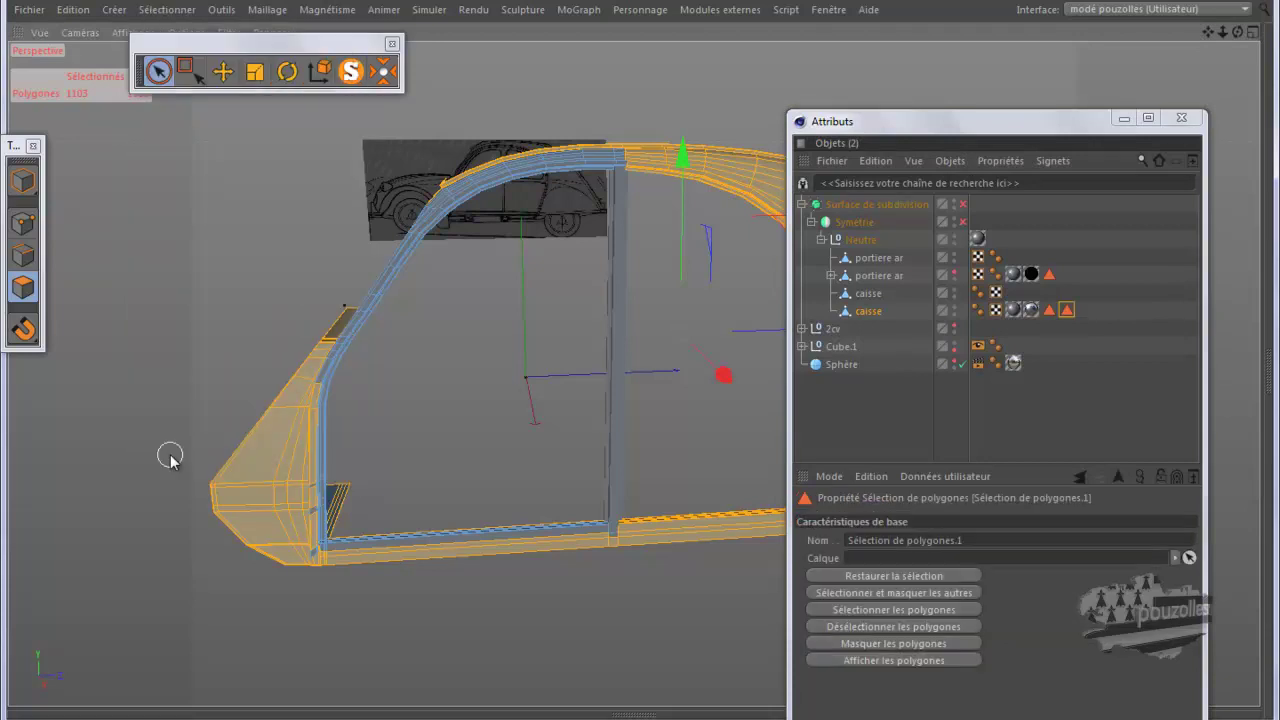
{"action": "left_click", "coordinate": [420, 429]}
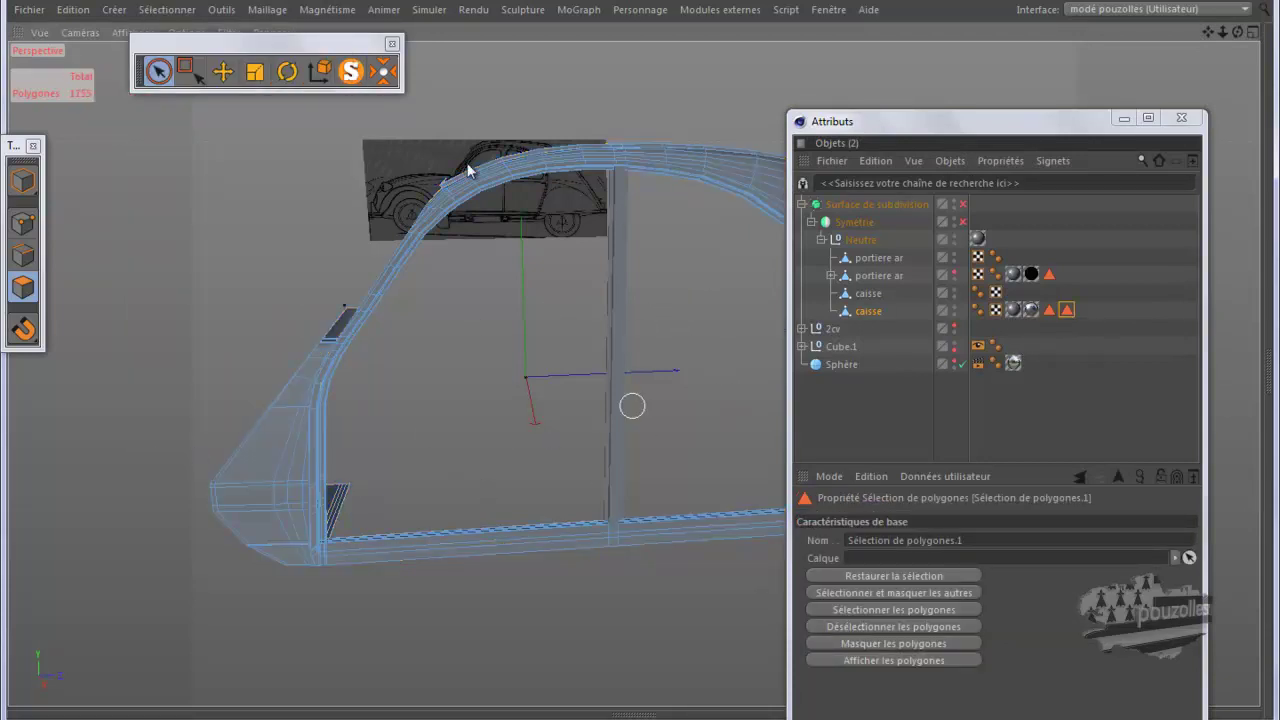
{"action": "double_click", "coordinate": [1067, 311]}
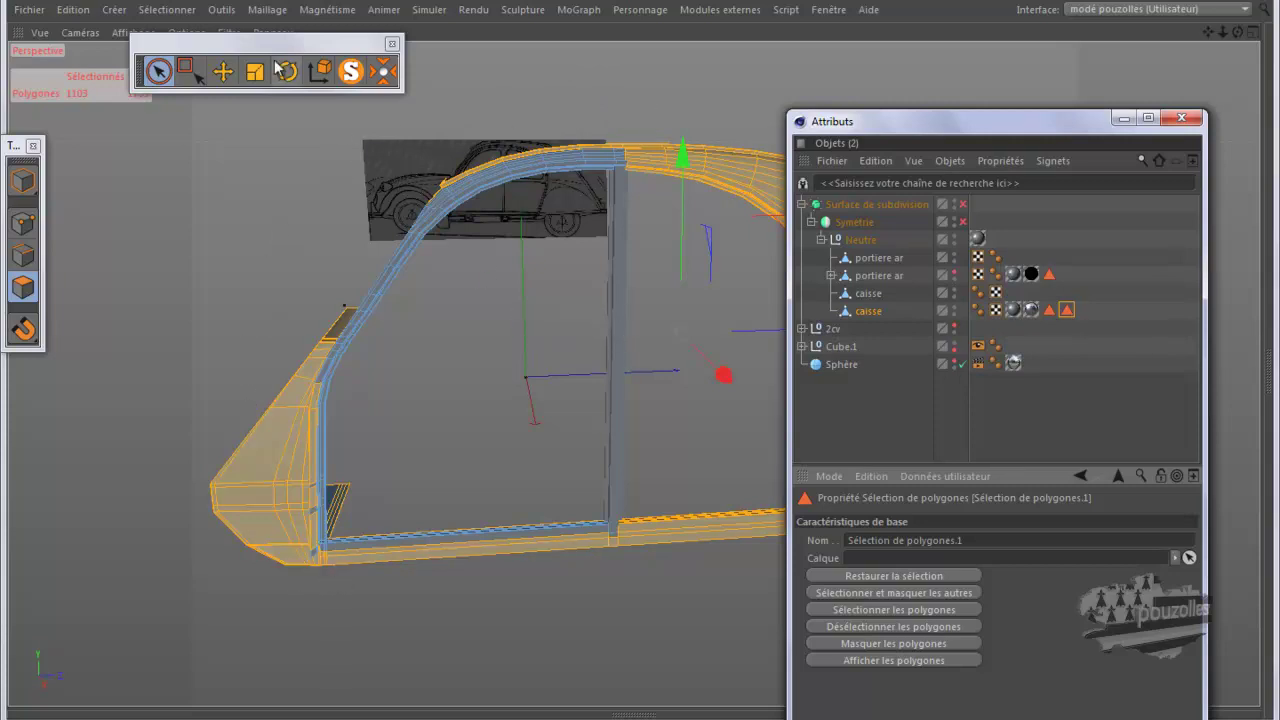
Step: Hide the selected body polygons with Masquer les éléments sélectionnés, then select portiere ar
{"action": "left_click", "coordinate": [150, 10]}
{"action": "left_click", "coordinate": [180, 363]}
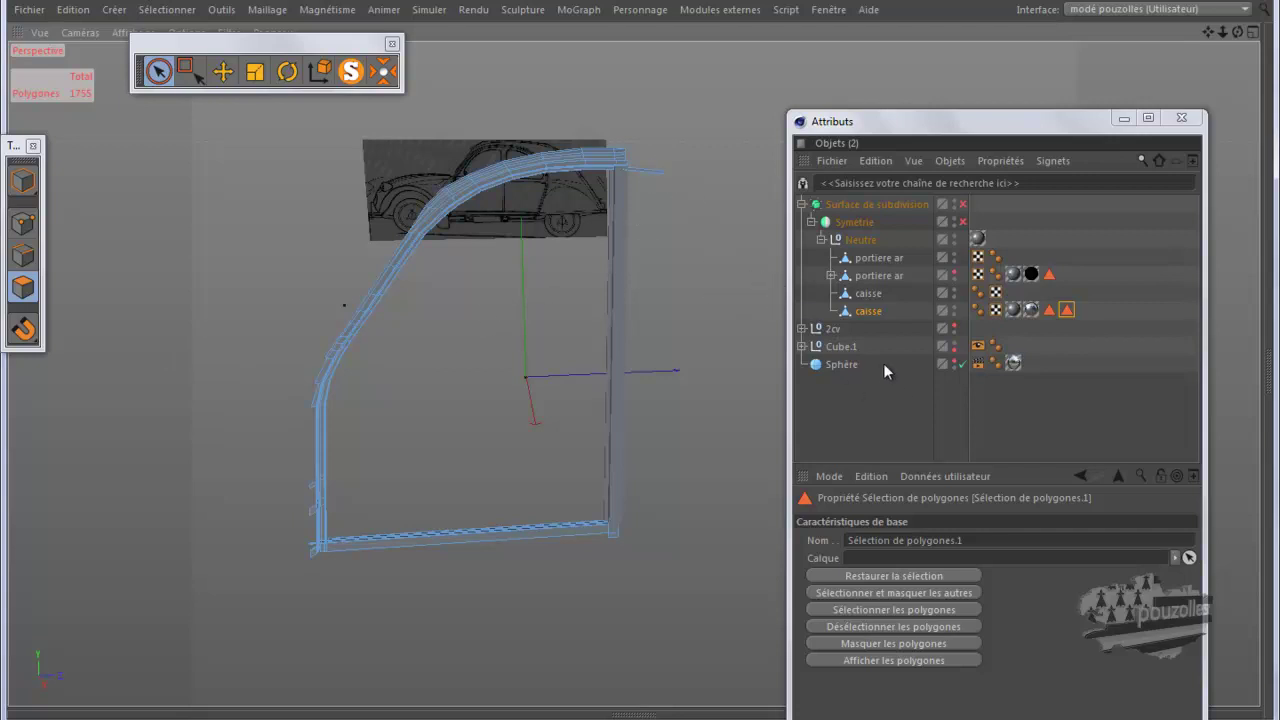
{"action": "left_click", "coordinate": [878, 259]}
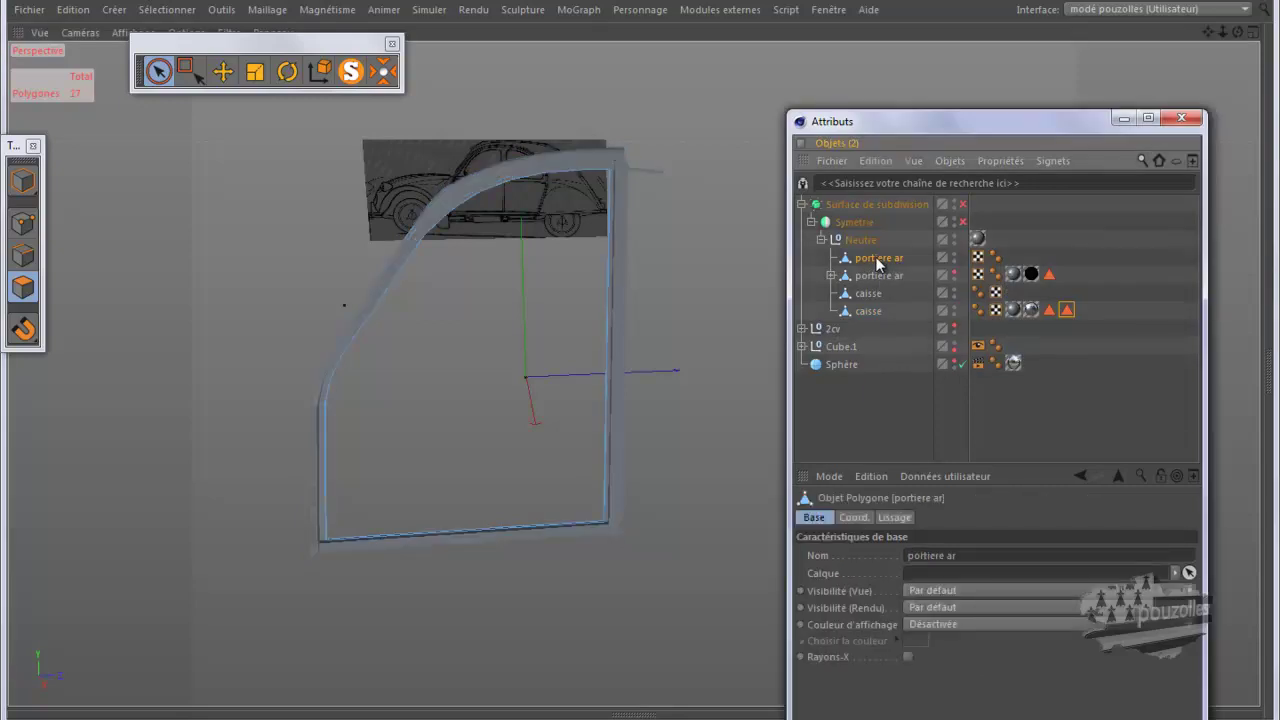
Step: Solo portiere ar, switch to Edge mode, and orbit in on its 81-edge outline
{"action": "left_click", "coordinate": [350, 70]}
{"action": "left_click", "coordinate": [1124, 119]}
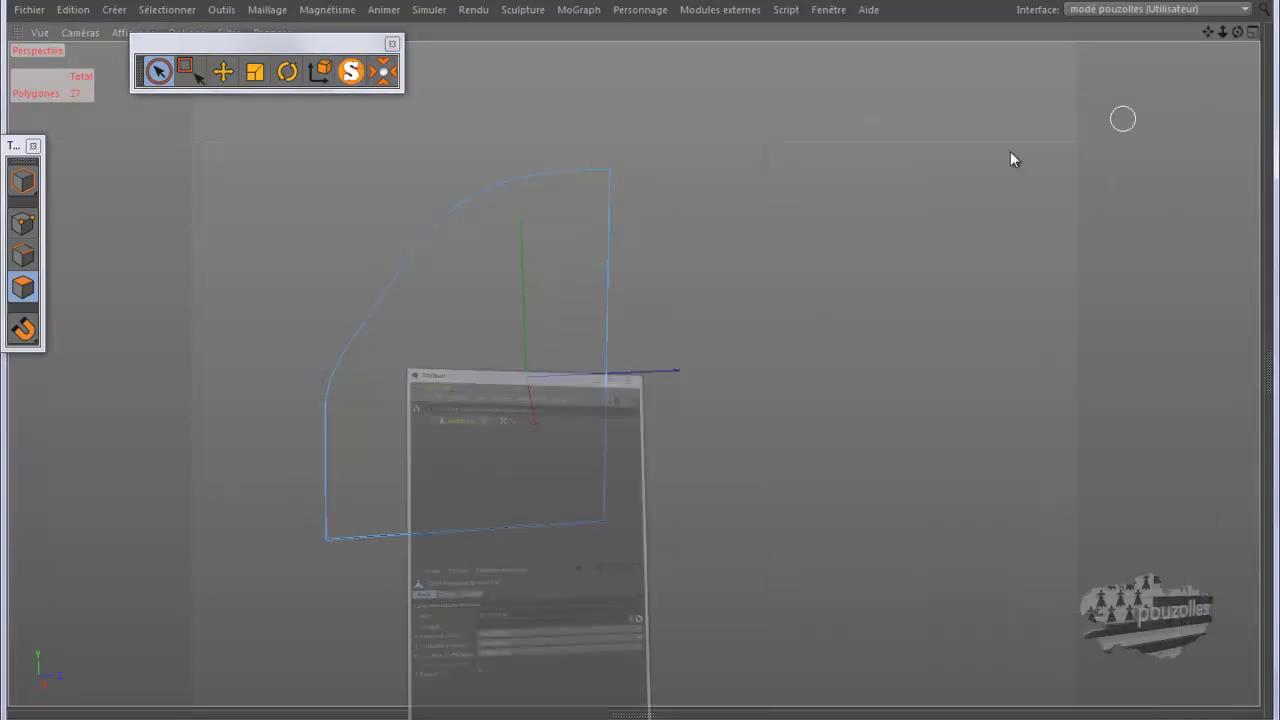
{"action": "left_click", "coordinate": [23, 253]}
{"action": "left_click_drag", "start_coordinate": [330, 385], "coordinate": [846, 163], "text": "alt"}
{"action": "left_click_drag", "start_coordinate": [1237, 31], "coordinate": [641, 368]}
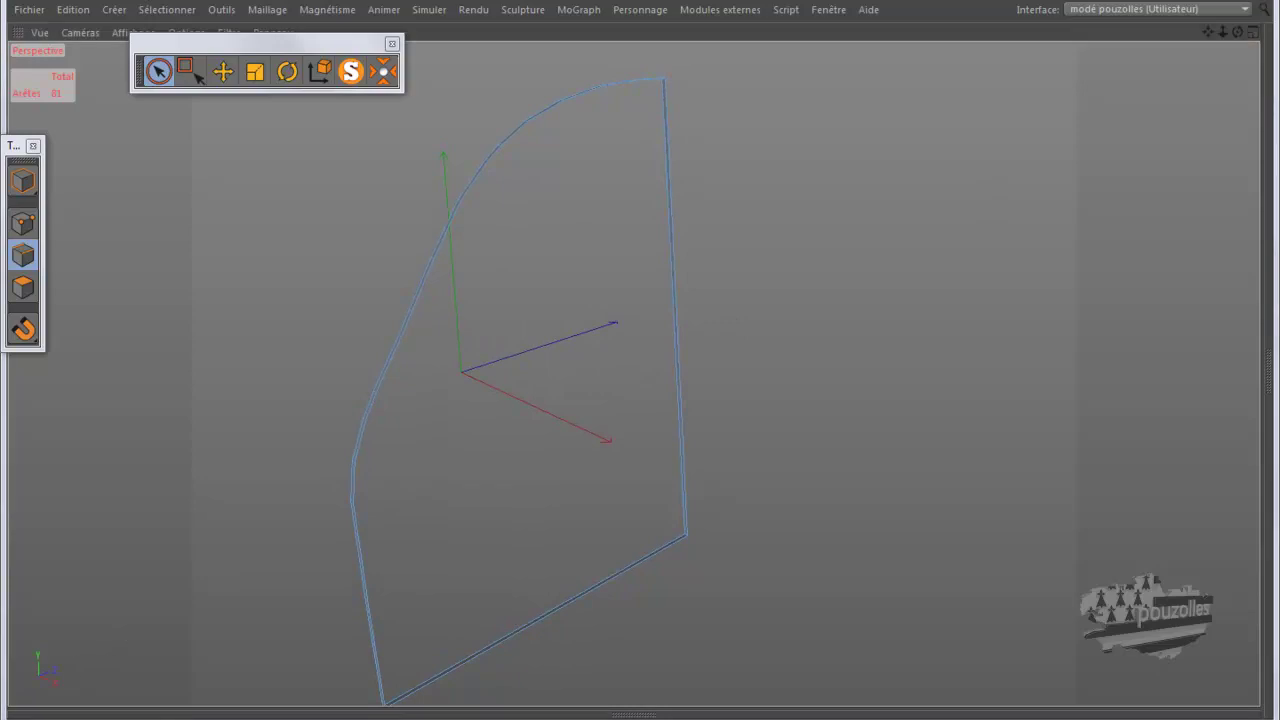
{"action": "key", "text": "shift+F5"}
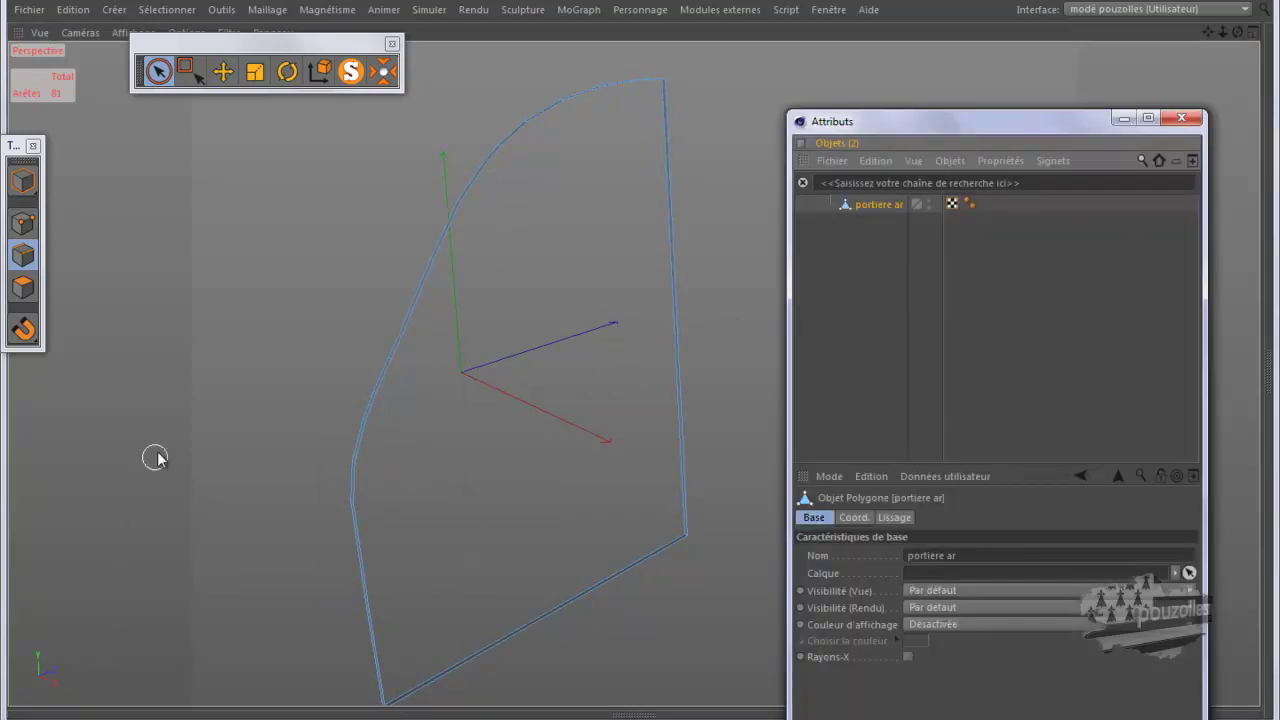
Step: Delete the Mat.1 texture tag from the Neutre group, then solo portiere ar again
{"action": "left_click", "coordinate": [350, 71]}
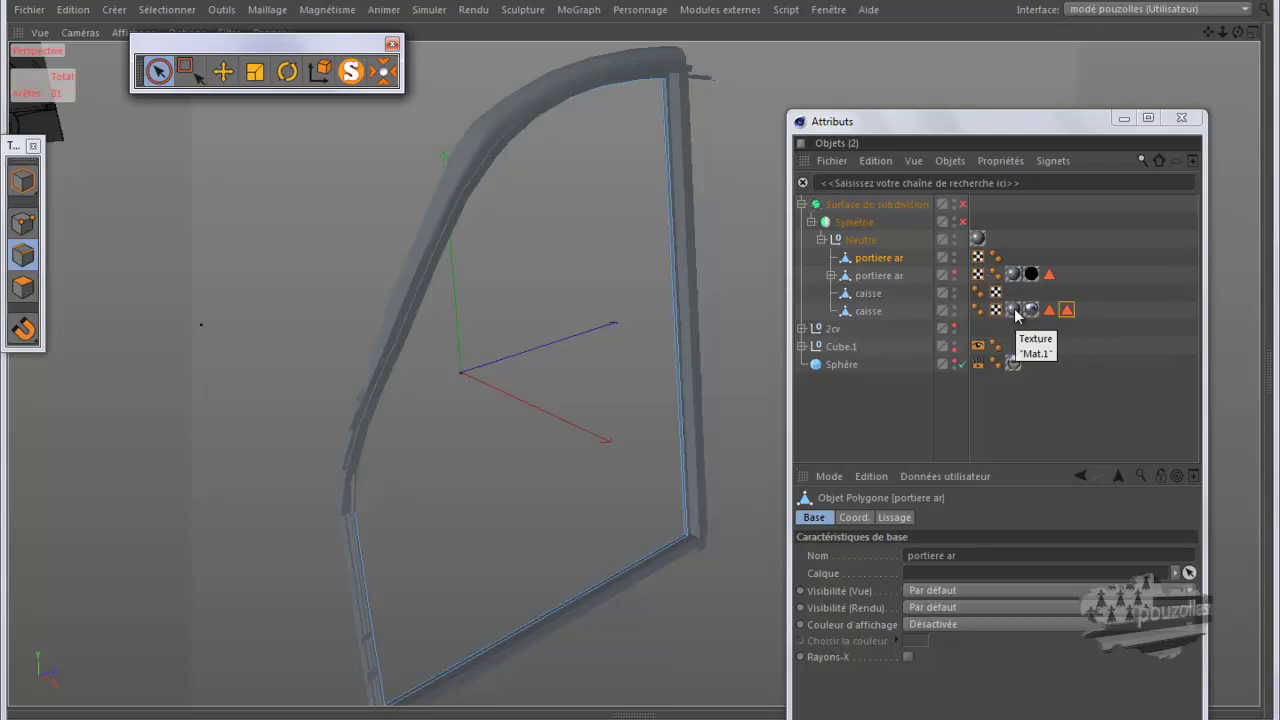
{"action": "left_click", "coordinate": [980, 241]}
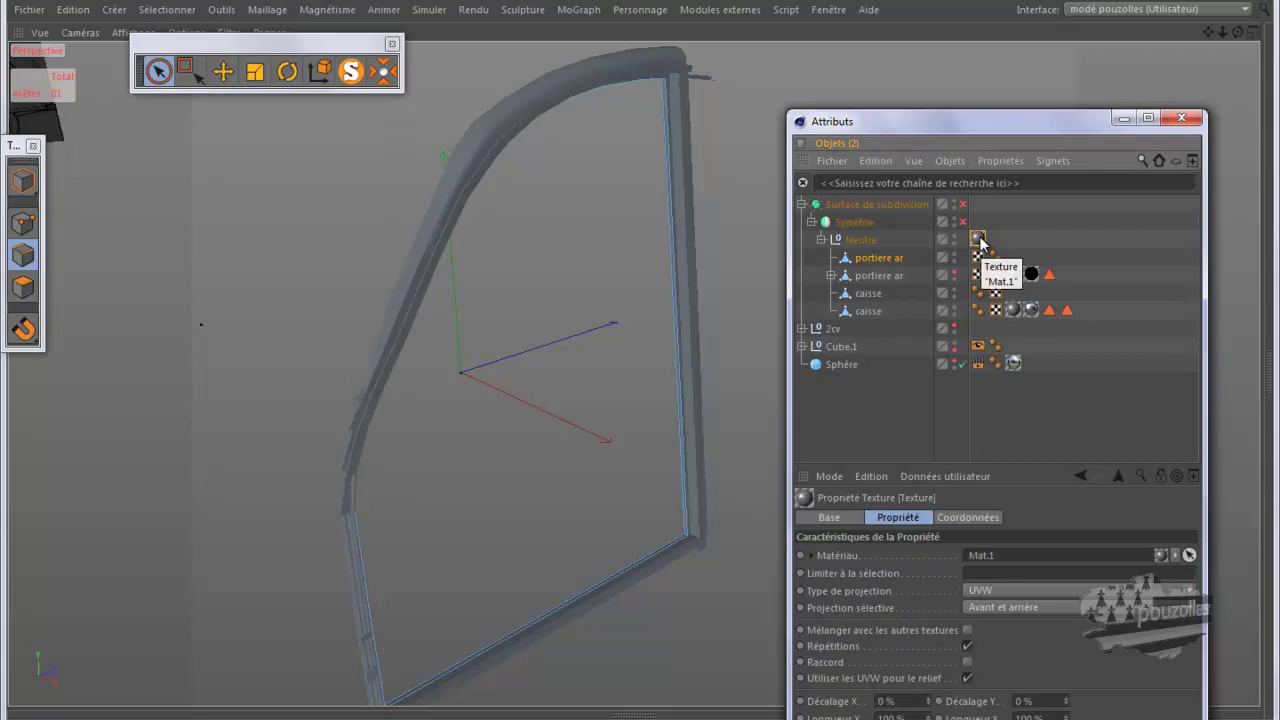
{"action": "key", "text": "Delete"}
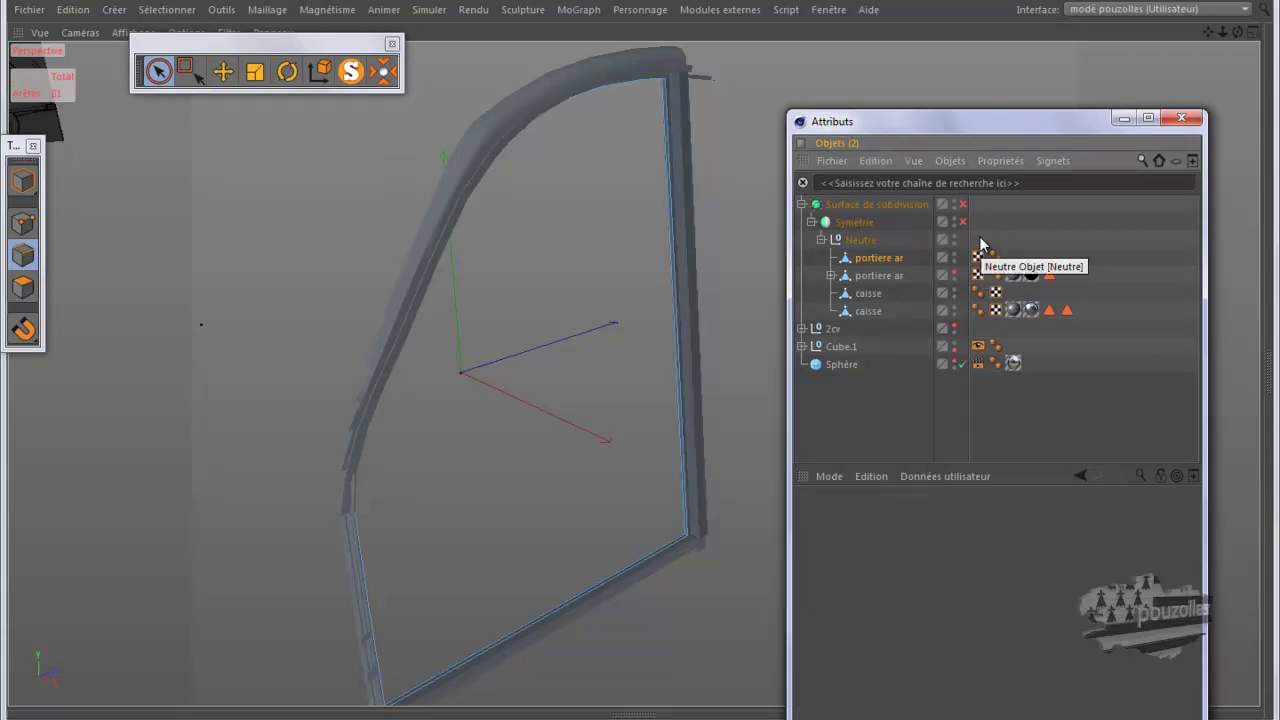
{"action": "left_click", "coordinate": [384, 71]}
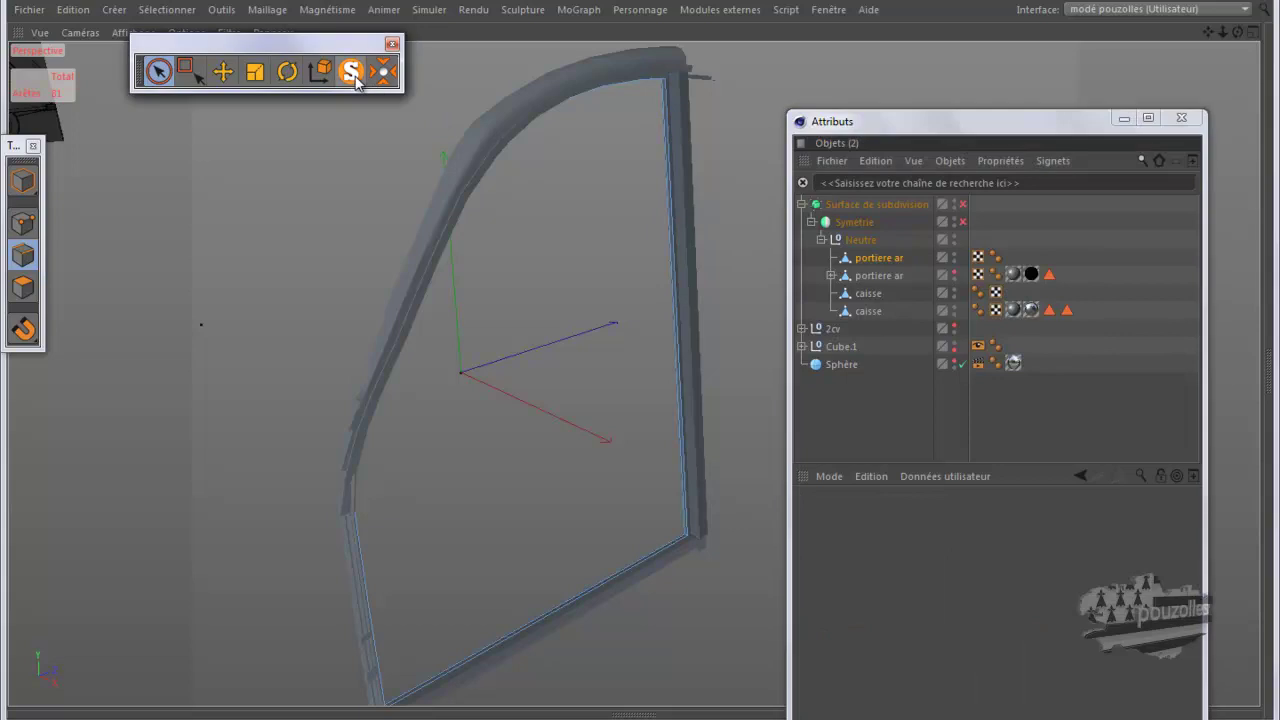
Step: Zoom and orbit close onto the 'portiere ar' outline and activate the Move tool (E)
{"action": "scroll", "coordinate": [542, 409], "scroll_direction": "up", "scroll_amount": 3}
{"action": "scroll", "coordinate": [543, 408], "scroll_direction": "up", "scroll_amount": 1}
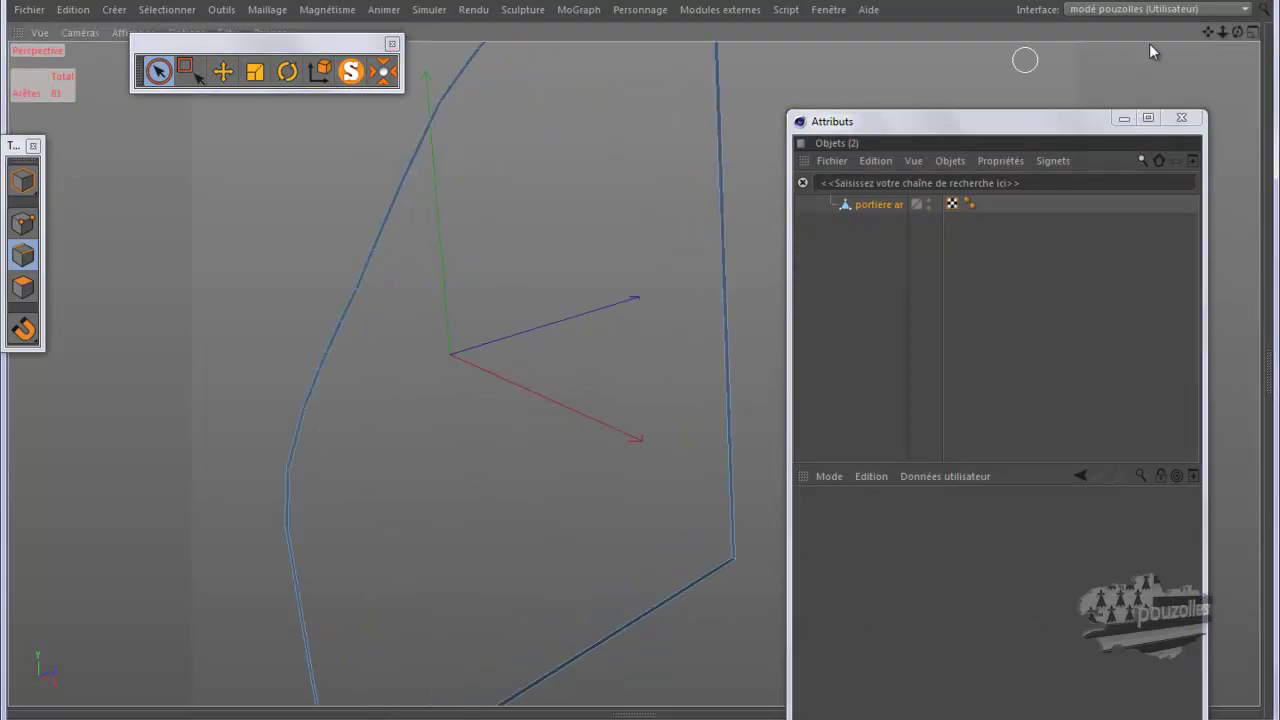
{"action": "left_click_drag", "start_coordinate": [626, 376], "coordinate": [649, 370], "text": "alt"}
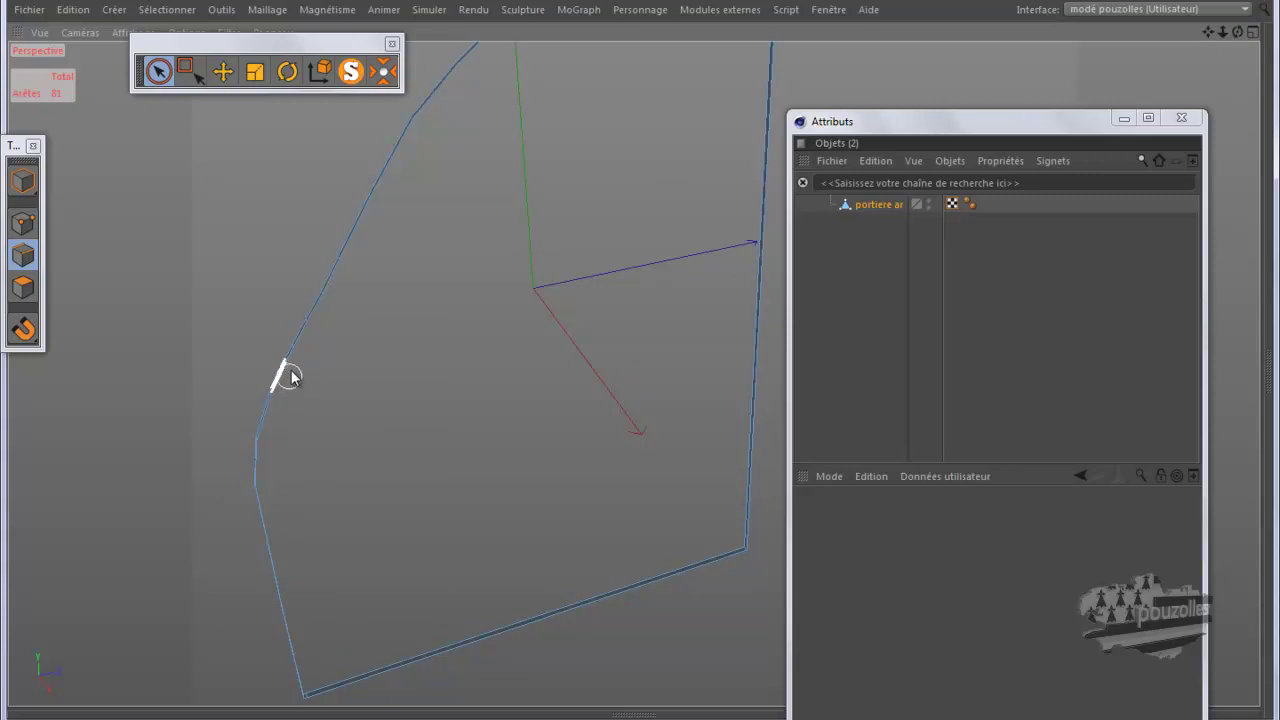
{"action": "left_click", "coordinate": [223, 71]}
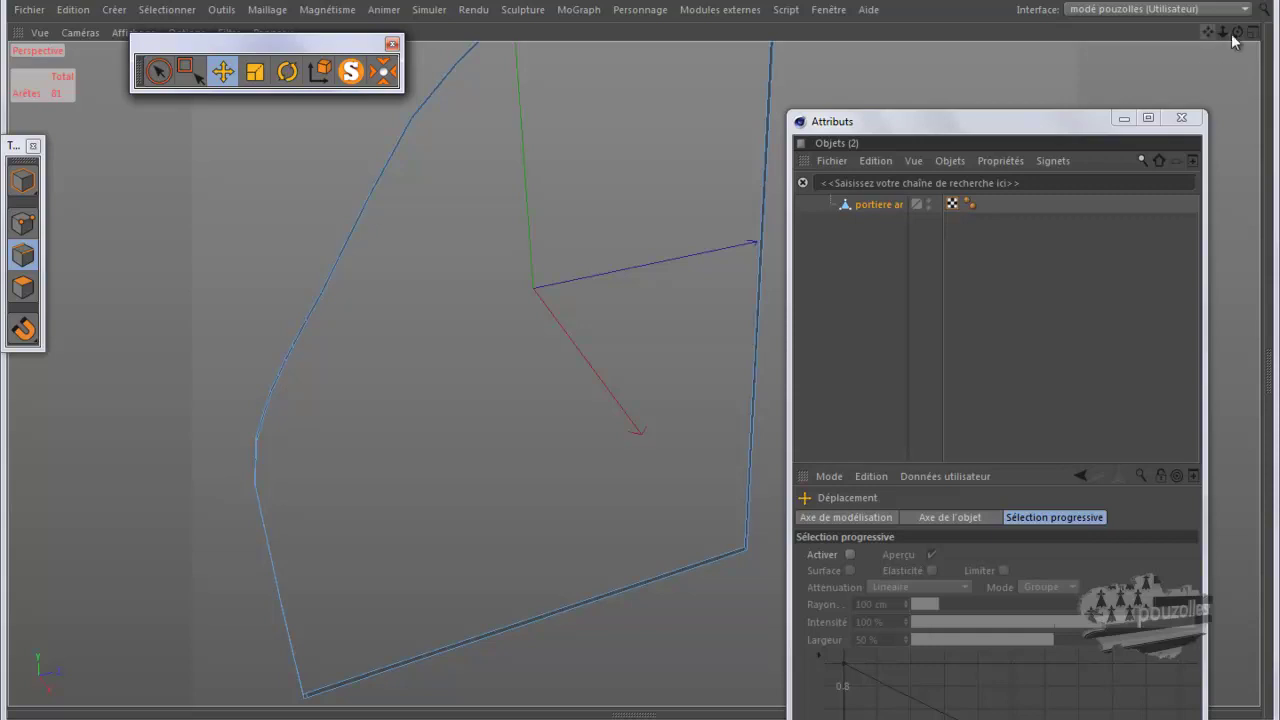
{"action": "mouse_move", "coordinate": [1238, 32]}
{"action": "left_mouse_down"}
{"action": "mouse_move", "coordinate": [640, 370]}
{"action": "mouse_move", "coordinate": [627, 360]}
{"action": "mouse_move", "coordinate": [655, 367]}
{"action": "mouse_move", "coordinate": [643, 360]}
{"action": "left_mouse_up"}
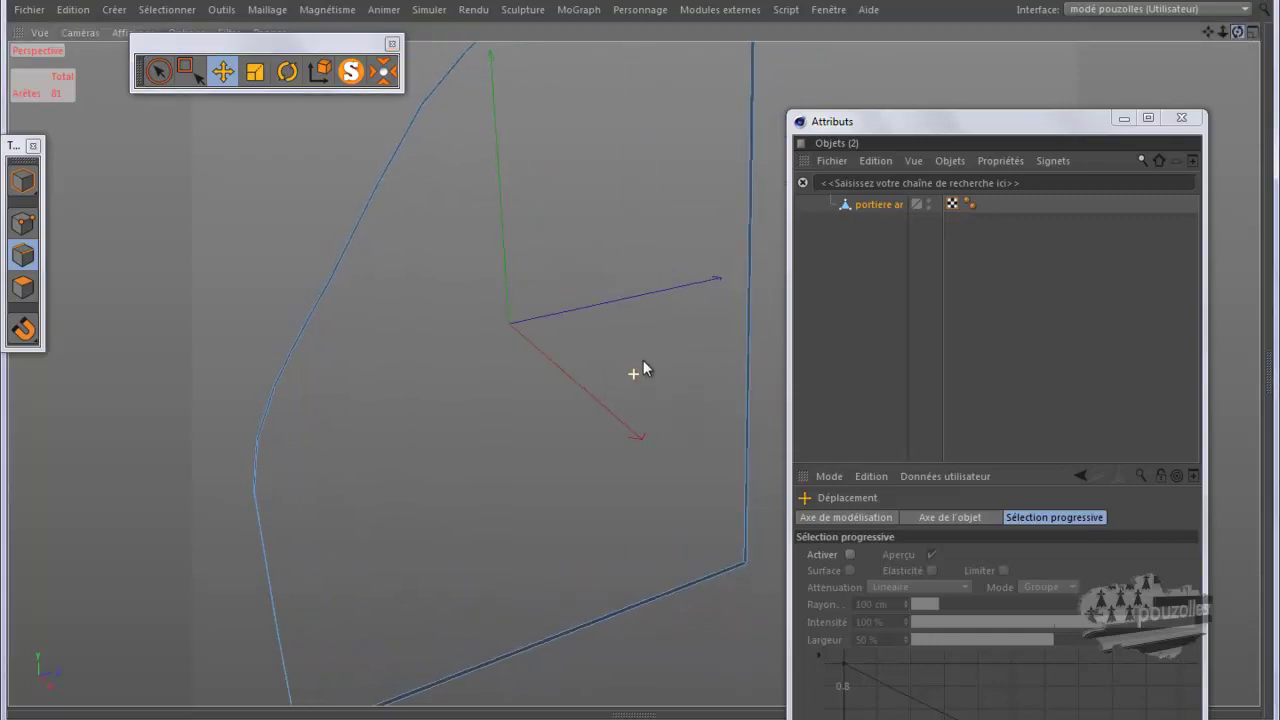
Step: Switch to Points mode and enlarge the right side view, zooming onto the frame
{"action": "left_click", "coordinate": [23, 223]}
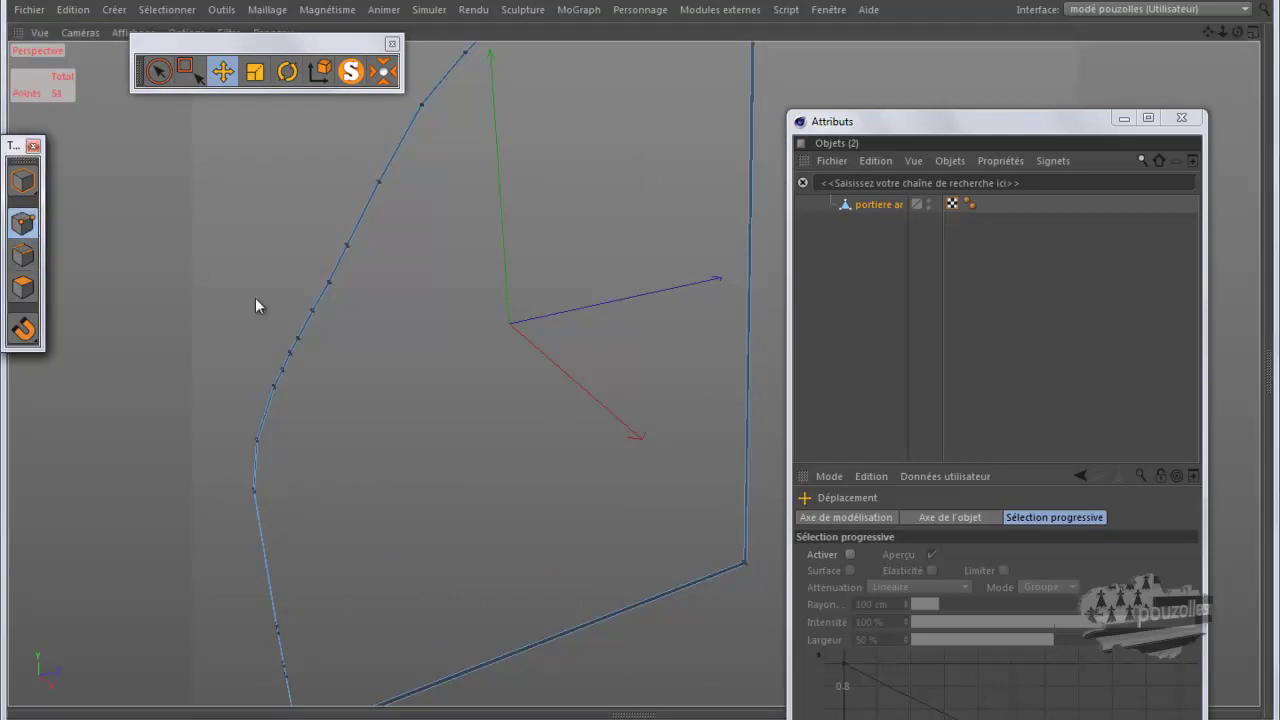
{"action": "middle_click", "coordinate": [460, 436]}
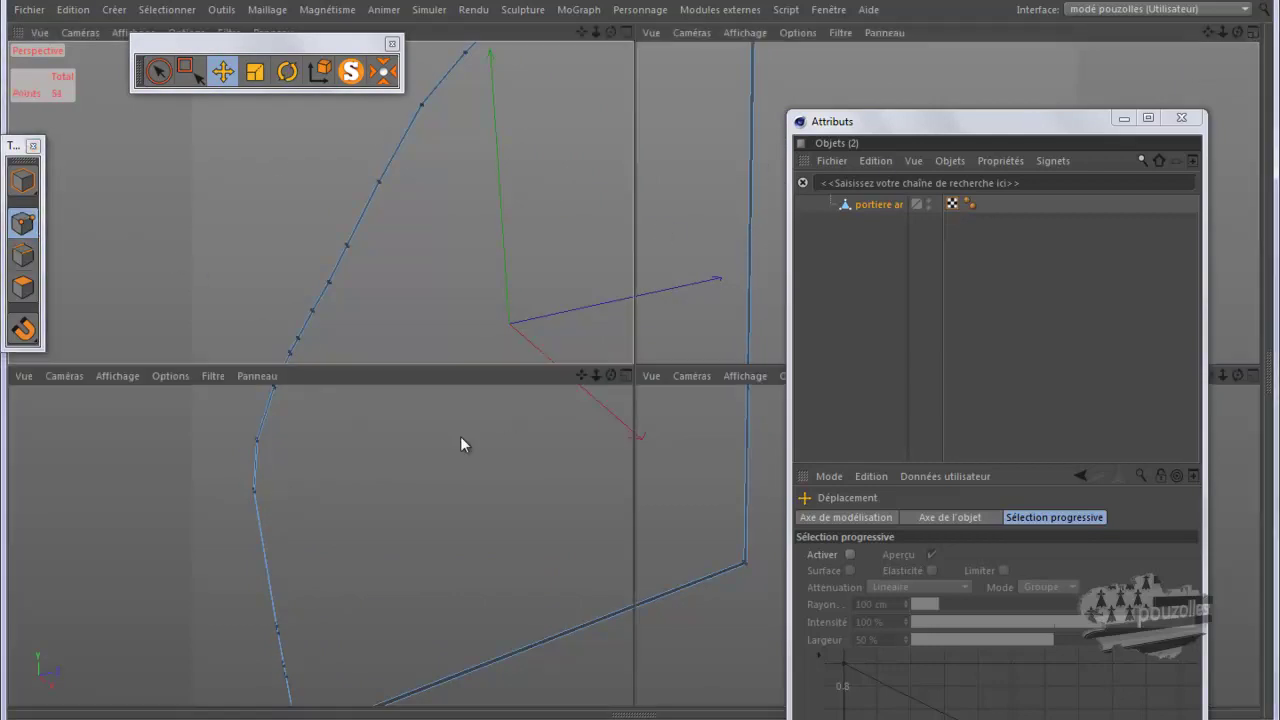
{"action": "middle_click", "coordinate": [410, 458]}
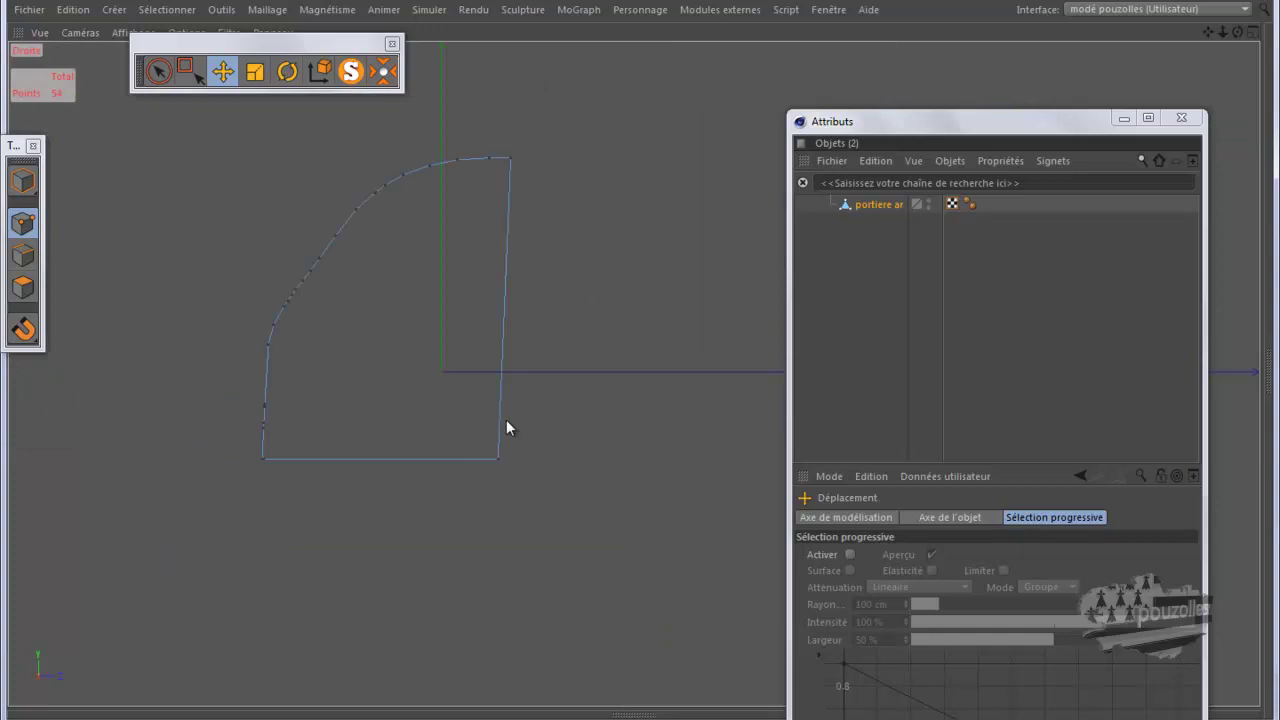
{"action": "scroll", "coordinate": [297, 238], "scroll_direction": "up", "scroll_amount": 3}
{"action": "scroll", "coordinate": [297, 238], "scroll_direction": "up", "scroll_amount": 1}
{"action": "scroll", "coordinate": [297, 238], "scroll_direction": "up", "scroll_amount": 1}
{"action": "scroll", "coordinate": [297, 238], "scroll_direction": "up", "scroll_amount": 1}
Step: Select points on the curve, then maximize the Perspective view to a single view
{"action": "left_click", "coordinate": [266, 401]}
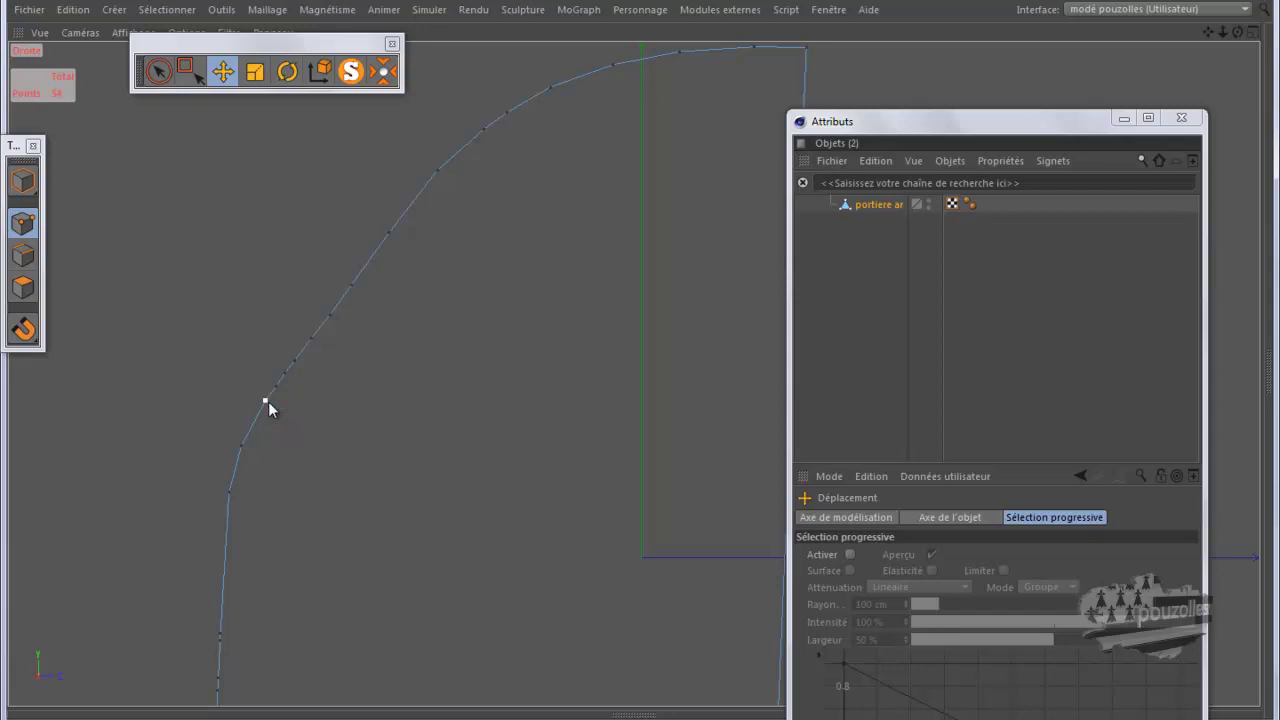
{"action": "left_click", "coordinate": [277, 389]}
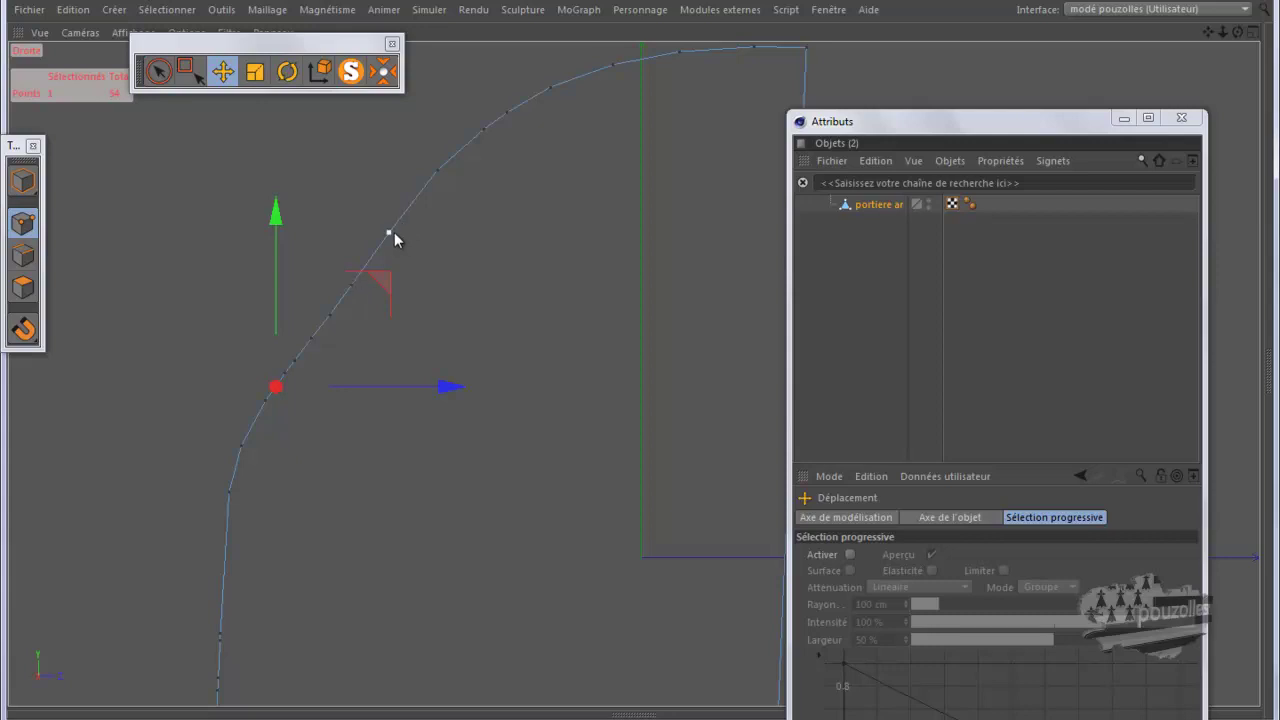
{"action": "middle_click", "coordinate": [173, 283]}
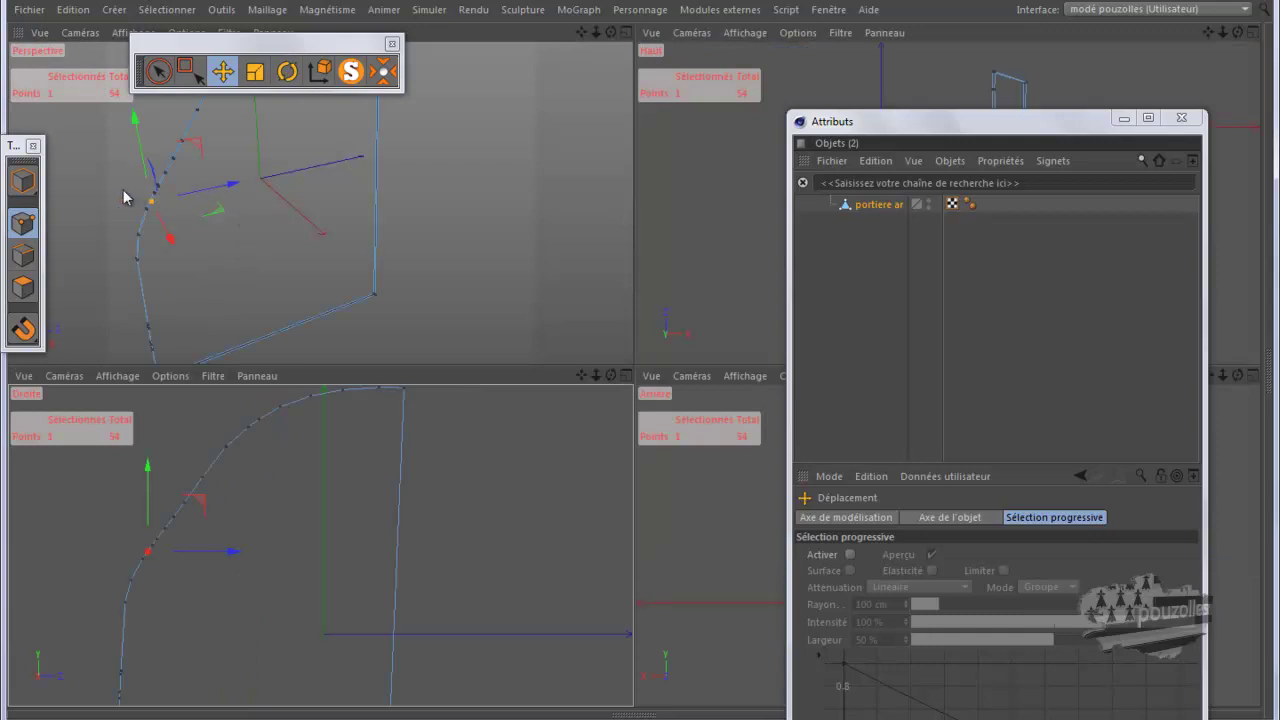
{"action": "middle_click", "coordinate": [147, 167]}
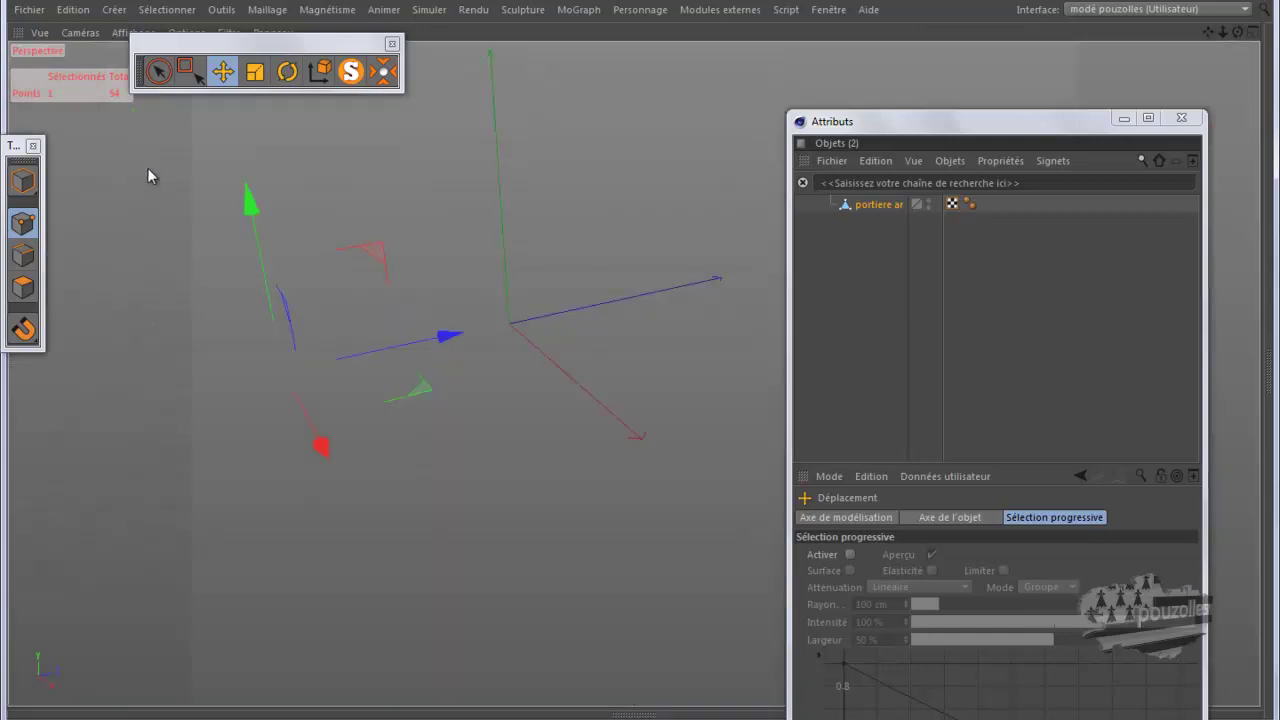
Step: Switch to Edge mode and pick a first edge on the frame's curved side
{"action": "left_click", "coordinate": [25, 256]}
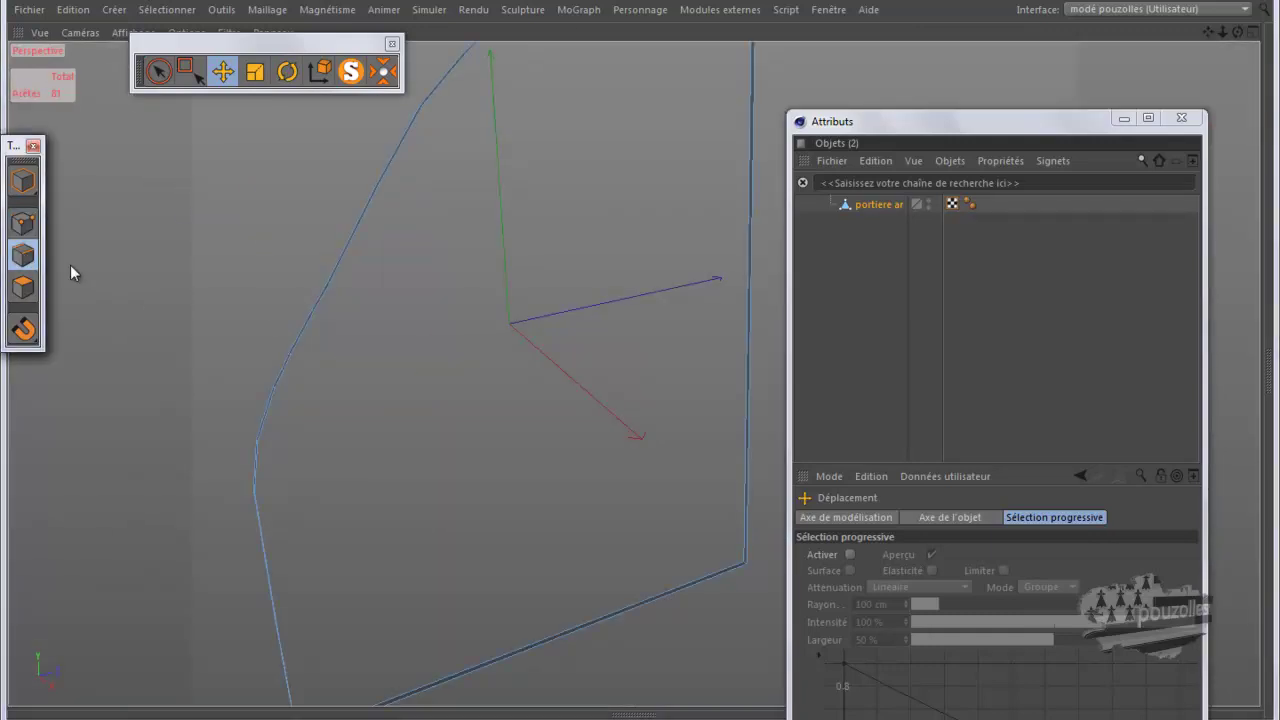
{"action": "left_click", "coordinate": [283, 373]}
{"action": "scroll", "coordinate": [278, 360], "scroll_direction": "up", "scroll_amount": 1}
{"action": "scroll", "coordinate": [279, 361], "scroll_direction": "up", "scroll_amount": 2}
{"action": "scroll", "coordinate": [278, 360], "scroll_direction": "up", "scroll_amount": 2}
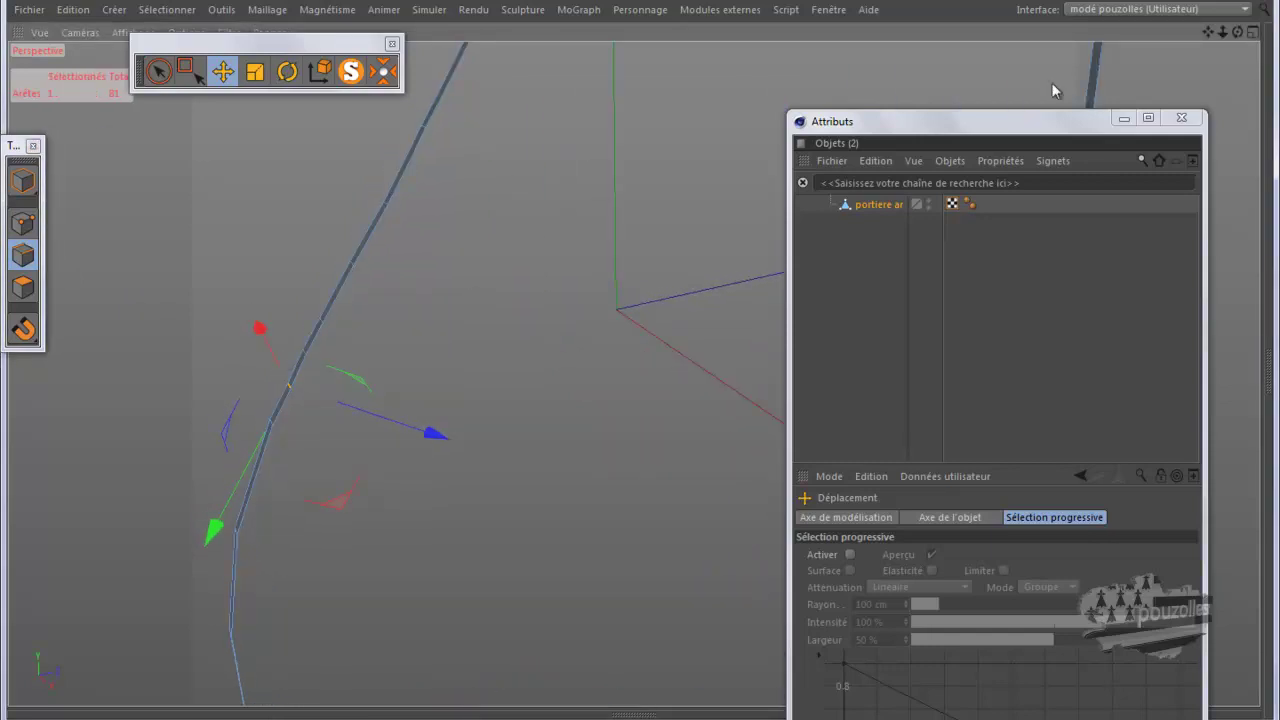
{"action": "left_click_drag", "start_coordinate": [1238, 32], "coordinate": [628, 370]}
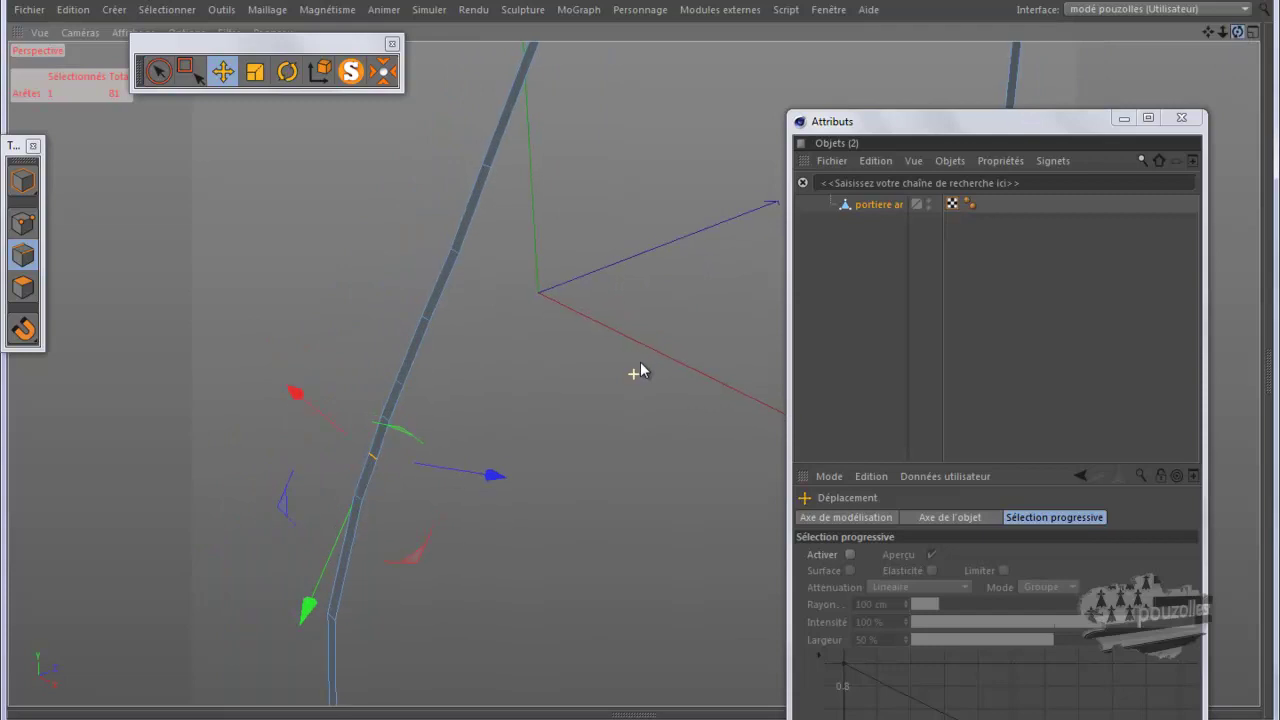
Step: Select the seven cross edges running up the curved side of the frame
{"action": "left_click", "coordinate": [394, 421]}
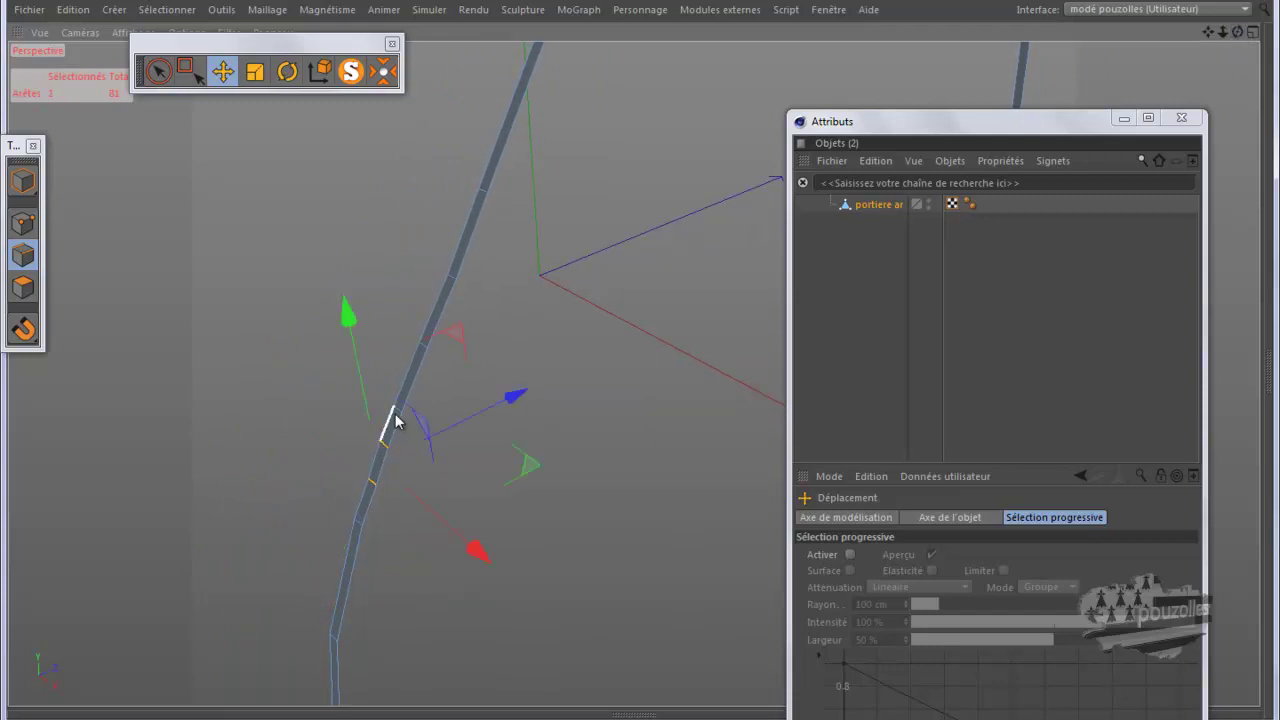
{"action": "left_click", "coordinate": [420, 356], "text": "shift"}
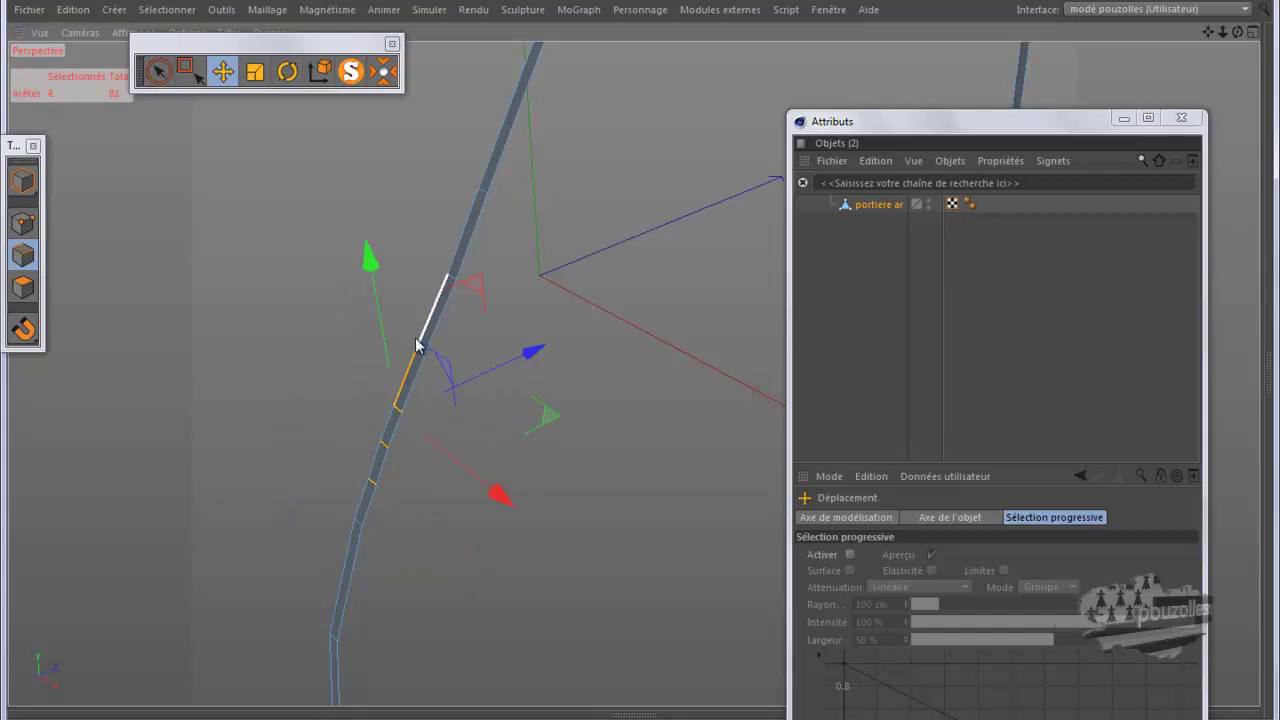
{"action": "left_click", "coordinate": [450, 286], "text": "shift"}
{"action": "left_click", "coordinate": [462, 265], "text": "shift"}
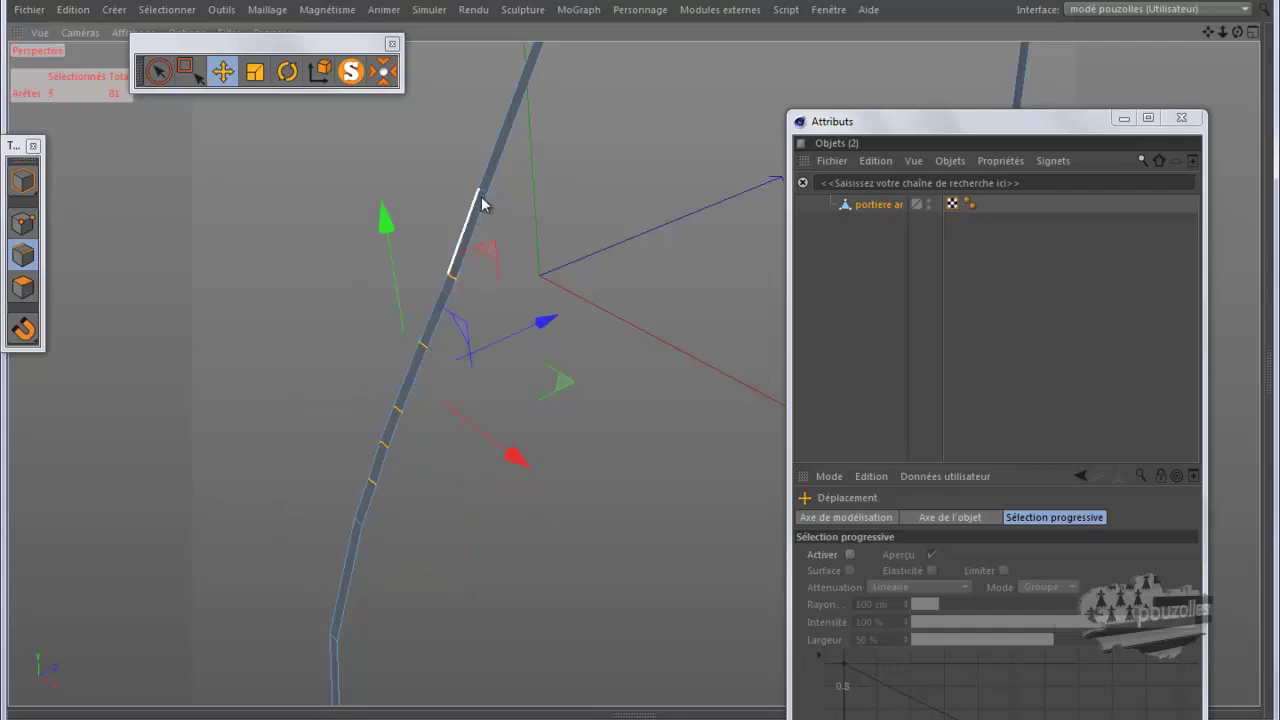
{"action": "left_click", "coordinate": [483, 197], "text": "shift"}
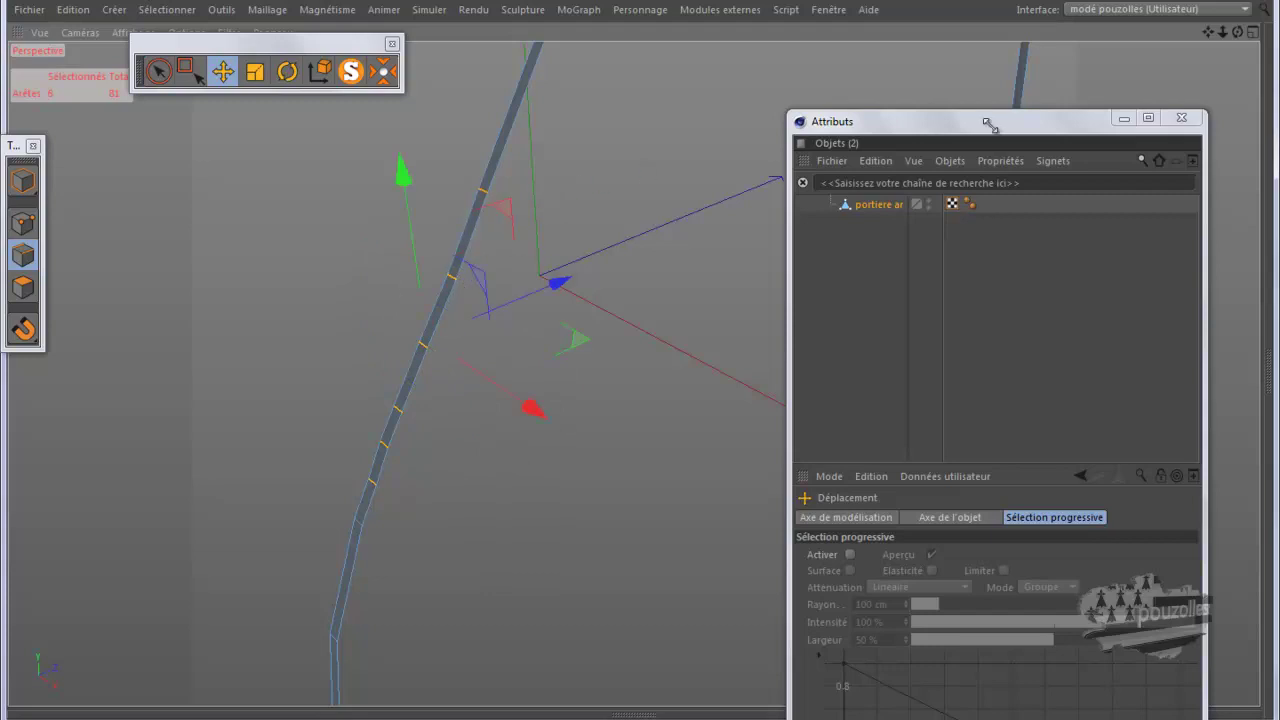
{"action": "left_click_drag", "start_coordinate": [1209, 31], "coordinate": [638, 371]}
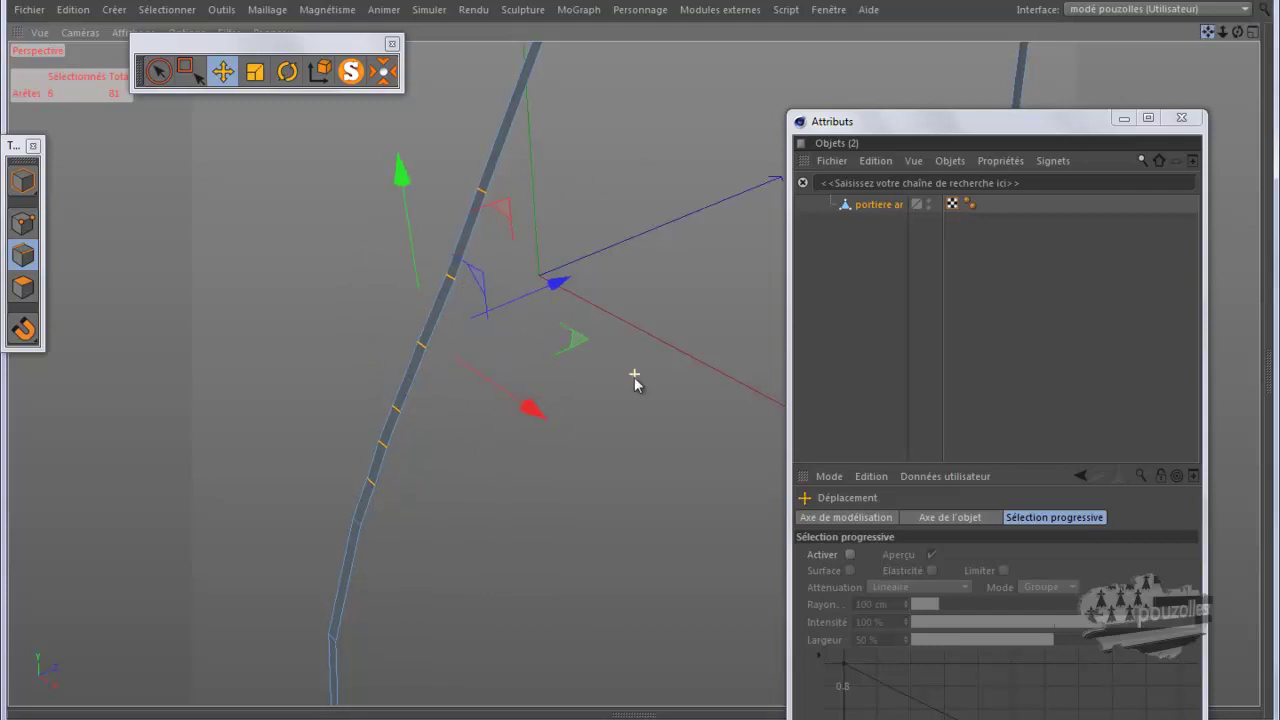
{"action": "left_click", "coordinate": [480, 260], "text": "shift"}
{"action": "left_click_drag", "start_coordinate": [591, 306], "coordinate": [569, 289], "text": "alt"}
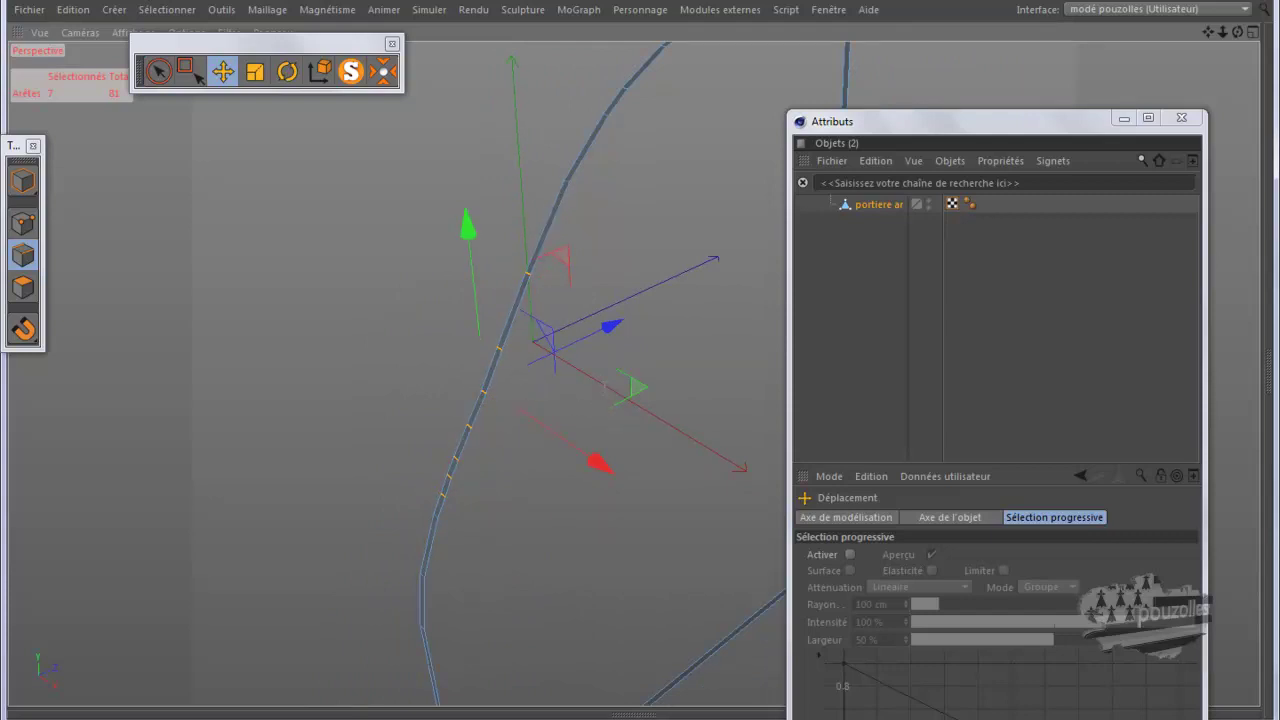
{"action": "mouse_move", "coordinate": [640, 340]}
{"action": "left_mouse_down", "text": "alt"}
{"action": "mouse_move", "coordinate": [600, 360]}
{"action": "mouse_move", "coordinate": [640, 368]}
{"action": "left_mouse_up", "text": "alt"}
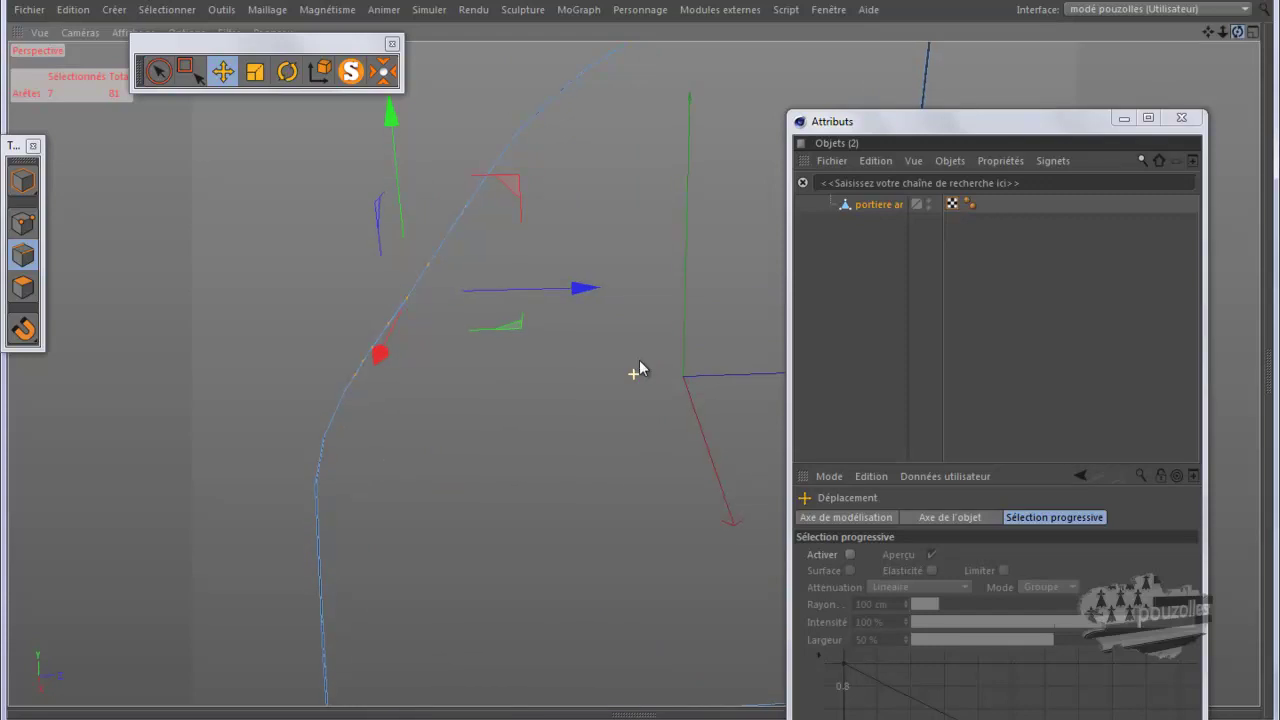
{"action": "left_click_drag", "start_coordinate": [640, 370], "coordinate": [654, 363], "text": "alt"}
Step: Dissolve the selected cross edges (81 to 60 edges), then select the lower corner edge
{"action": "right_click", "coordinate": [367, 212]}
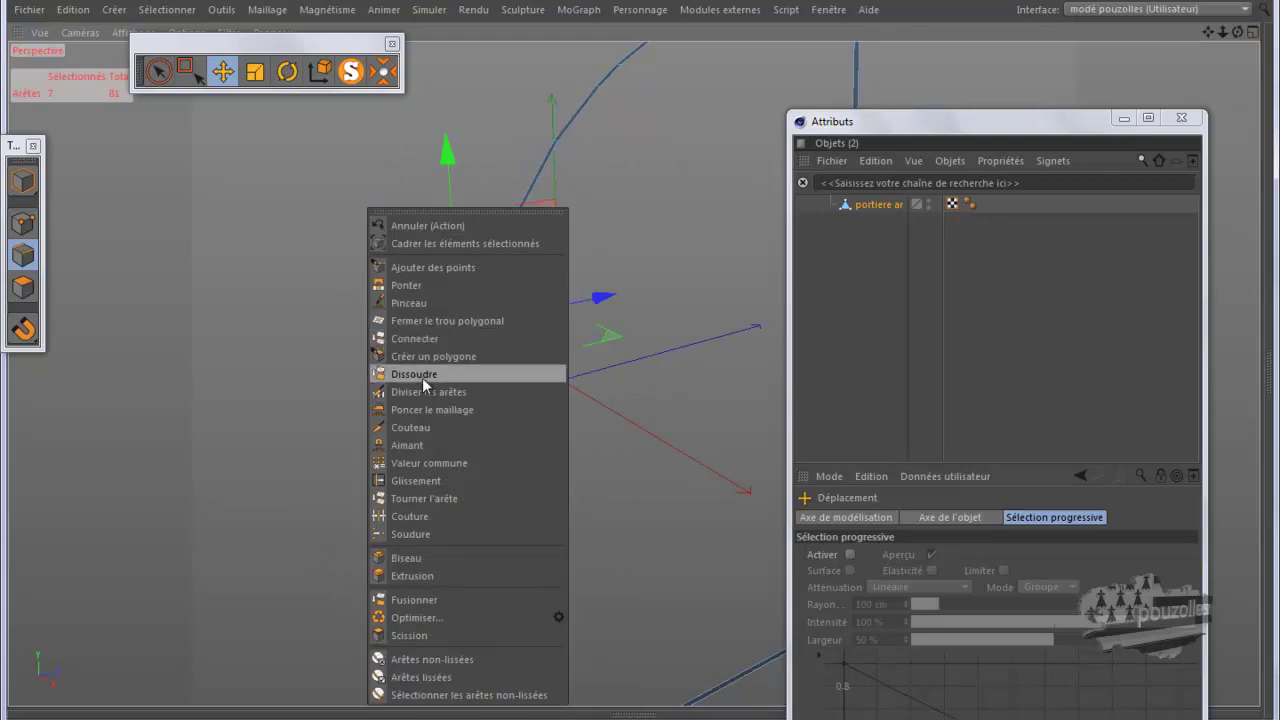
{"action": "left_click", "coordinate": [422, 377]}
{"action": "mouse_move", "coordinate": [577, 290]}
{"action": "left_mouse_down", "text": "alt"}
{"action": "mouse_move", "coordinate": [629, 214]}
{"action": "mouse_move", "coordinate": [497, 487]}
{"action": "left_mouse_up", "text": "alt"}
{"action": "left_click_drag", "start_coordinate": [426, 651], "coordinate": [440, 650], "text": "alt"}
{"action": "mouse_move", "coordinate": [645, 350]}
{"action": "left_mouse_down", "text": "alt"}
{"action": "mouse_move", "coordinate": [657, 334]}
{"action": "mouse_move", "coordinate": [643, 361]}
{"action": "left_mouse_up", "text": "alt"}
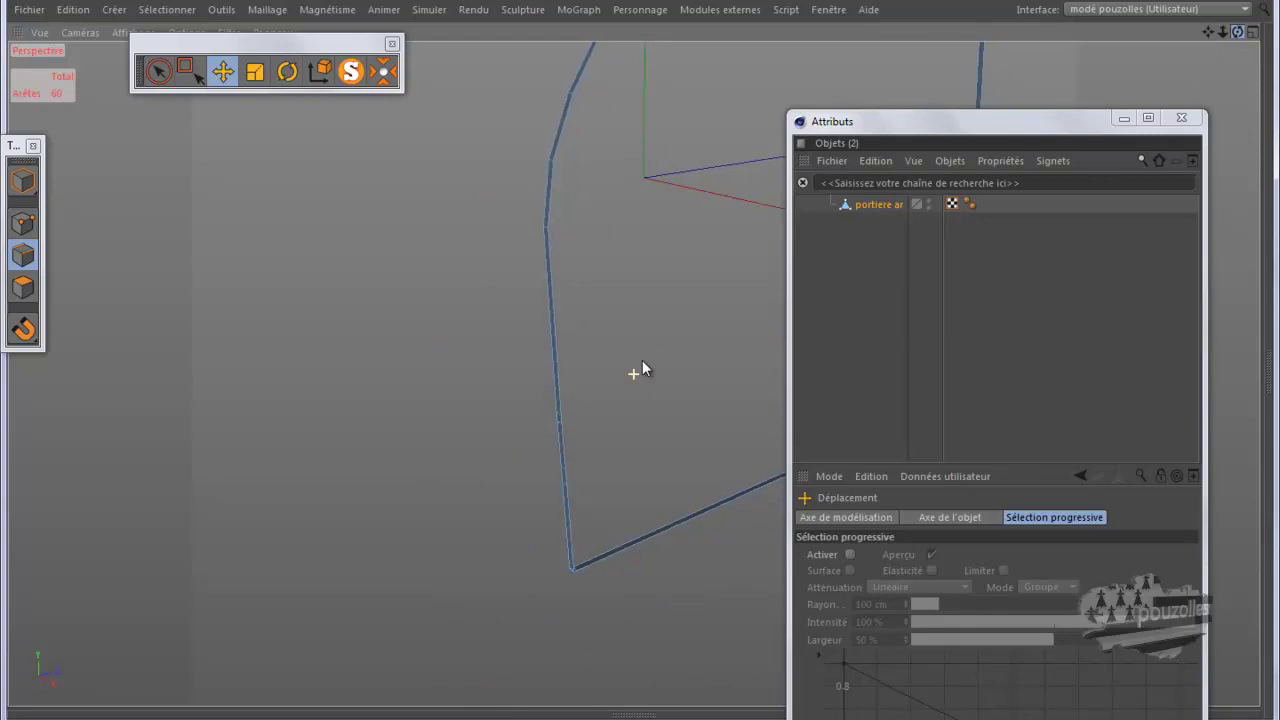
{"action": "left_click_drag", "start_coordinate": [553, 524], "coordinate": [553, 524], "text": "alt"}
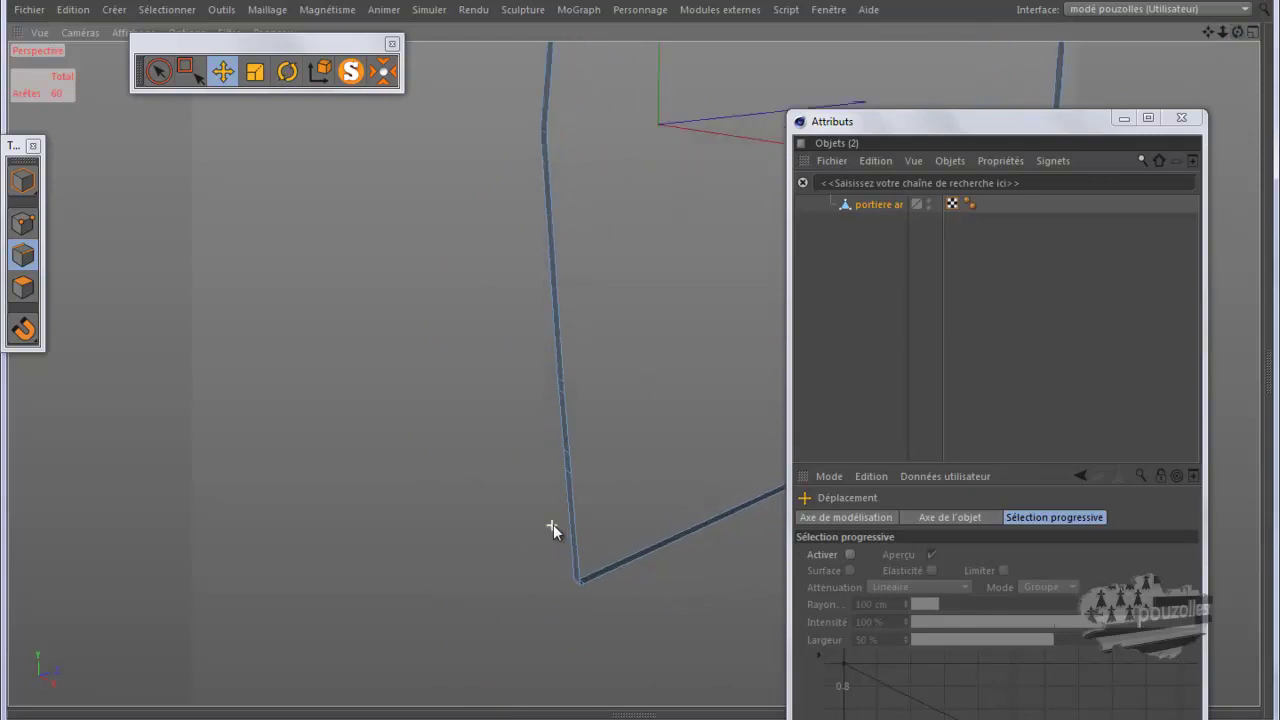
{"action": "left_click", "coordinate": [586, 591]}
{"action": "left_click_drag", "start_coordinate": [591, 594], "coordinate": [599, 606], "text": "alt"}
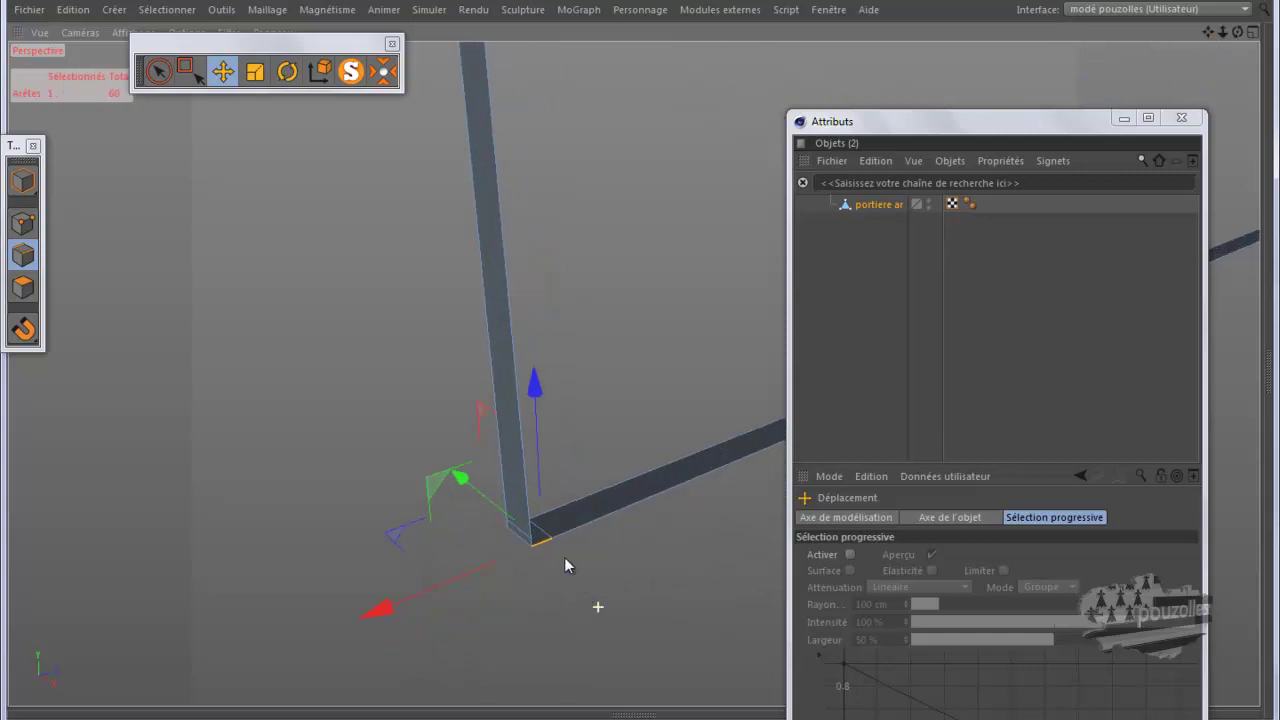
Step: Add the corner edges and the cross edges up the vertical bar, six edges total
{"action": "left_click", "coordinate": [538, 533]}
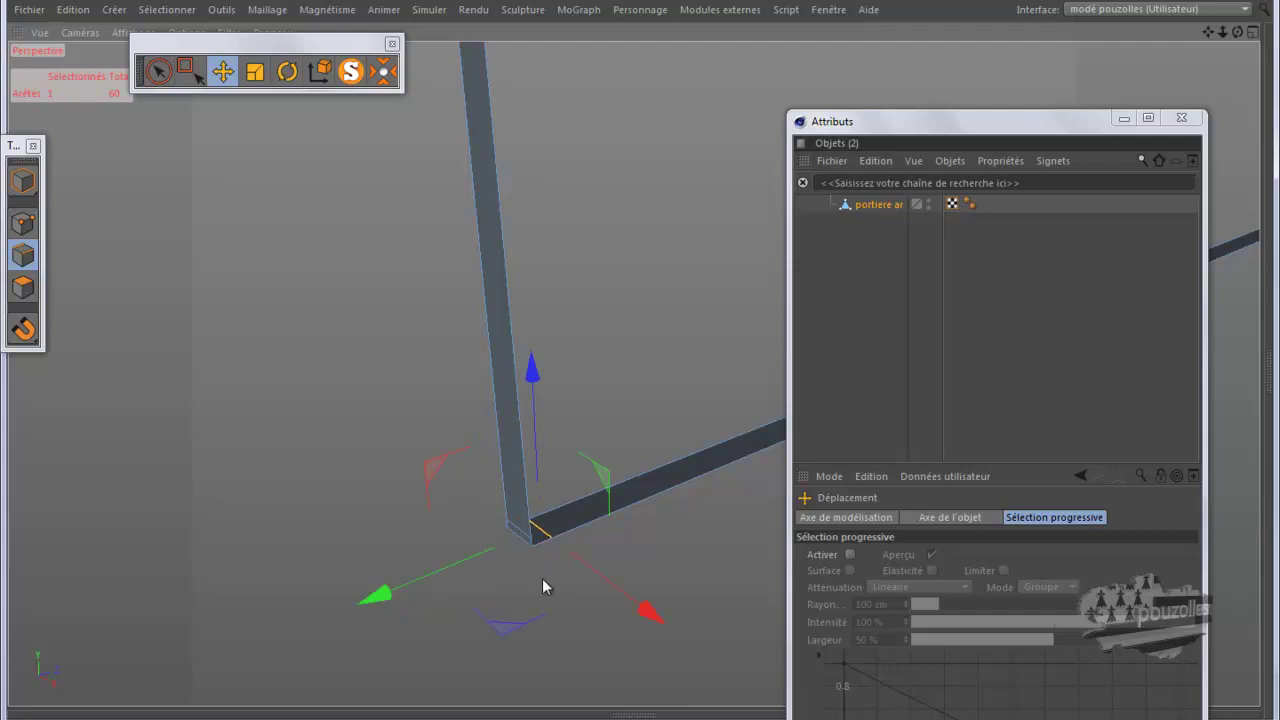
{"action": "left_click", "coordinate": [512, 526], "text": "shift"}
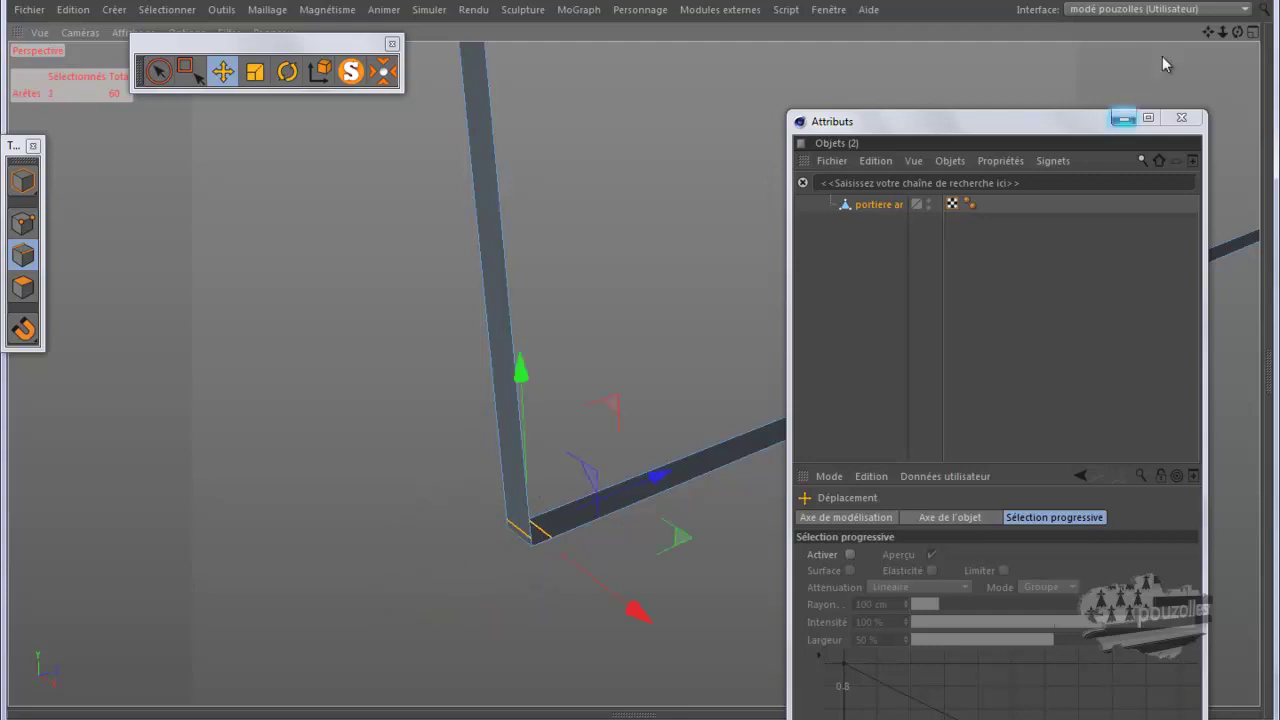
{"action": "left_click_drag", "start_coordinate": [1207, 35], "coordinate": [640, 369]}
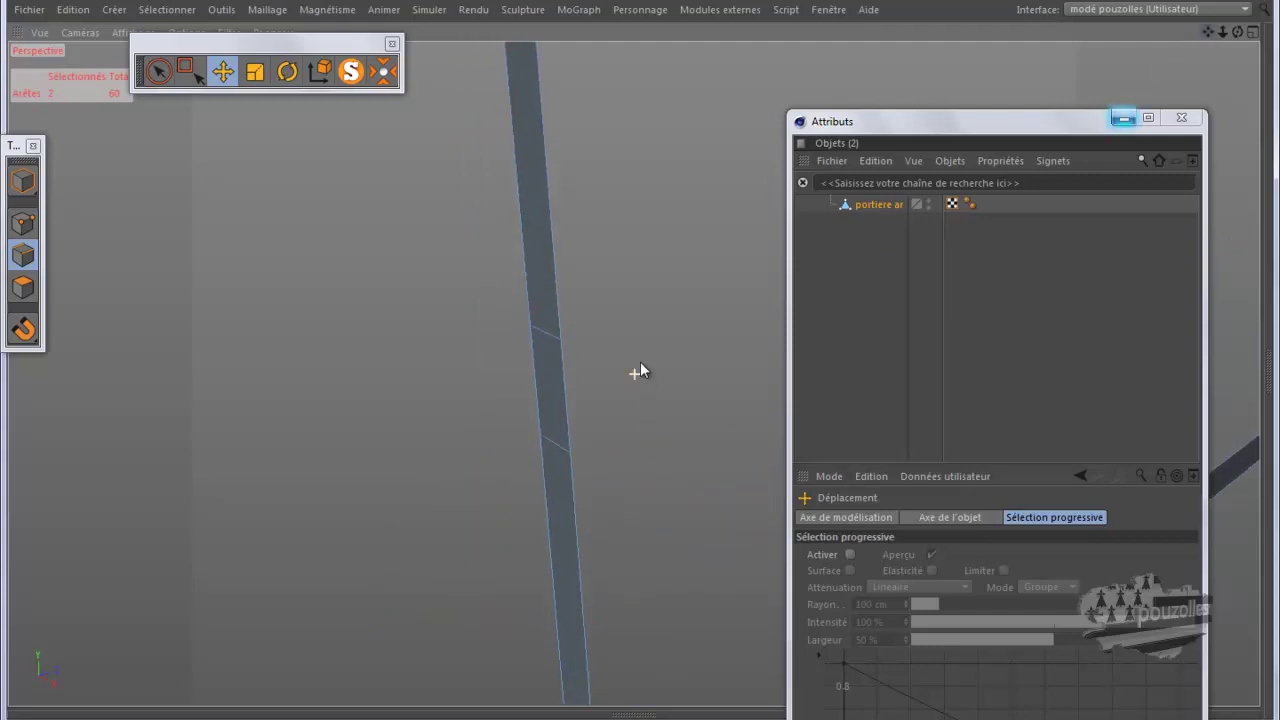
{"action": "left_click", "coordinate": [536, 330], "text": "shift"}
{"action": "left_click", "coordinate": [553, 444], "text": "shift"}
{"action": "mouse_move", "coordinate": [1208, 32]}
{"action": "left_mouse_down"}
{"action": "mouse_move", "coordinate": [644, 358]}
{"action": "mouse_move", "coordinate": [675, 375]}
{"action": "mouse_move", "coordinate": [640, 355]}
{"action": "left_mouse_up"}
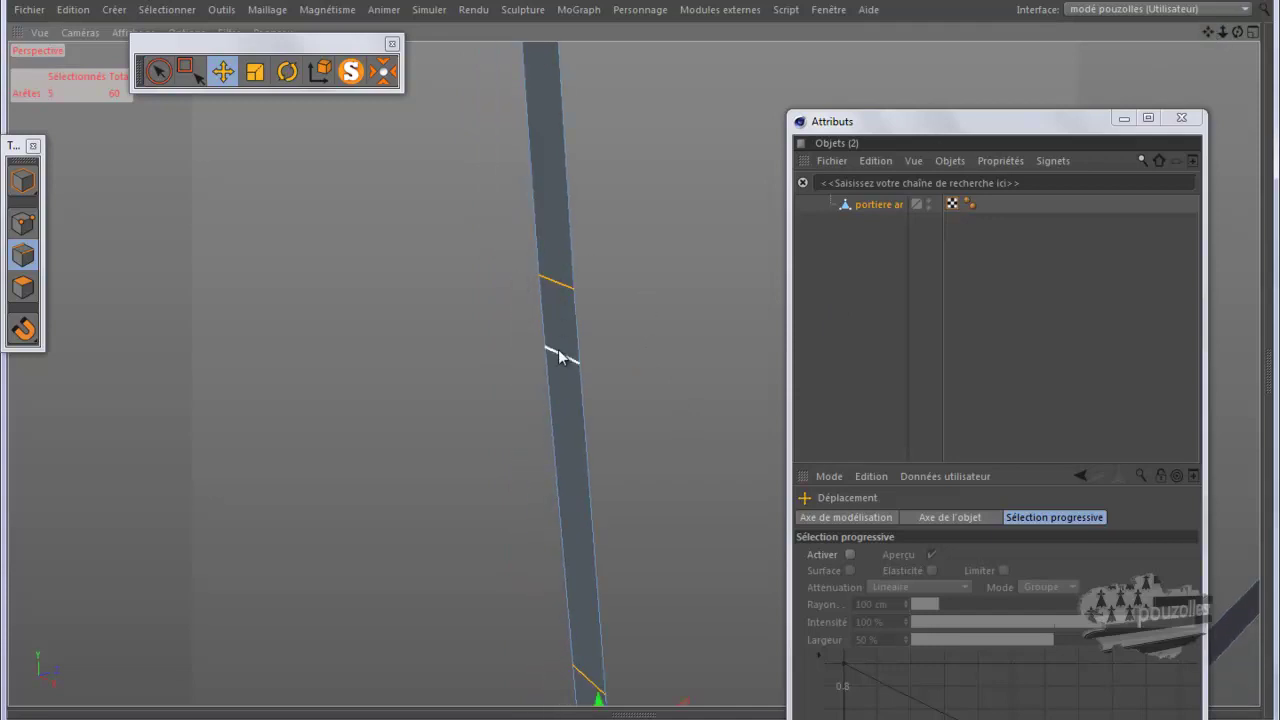
{"action": "mouse_move", "coordinate": [433, 404]}
{"action": "left_mouse_down", "text": "alt"}
{"action": "mouse_move", "coordinate": [393, 534]}
{"action": "mouse_move", "coordinate": [433, 574]}
{"action": "left_mouse_up", "text": "alt"}
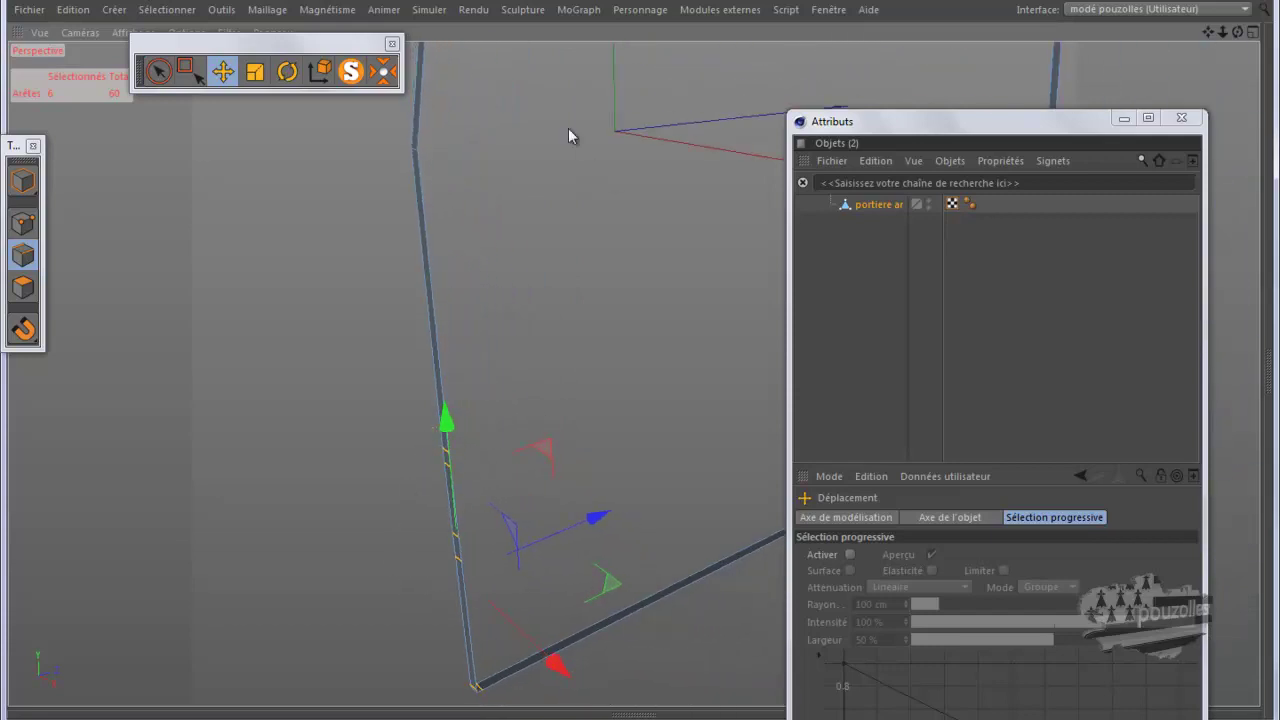
Step: Dissolve the six selected edges, leaving 42 edges, and move the Attributes window lower
{"action": "right_click", "coordinate": [519, 220]}
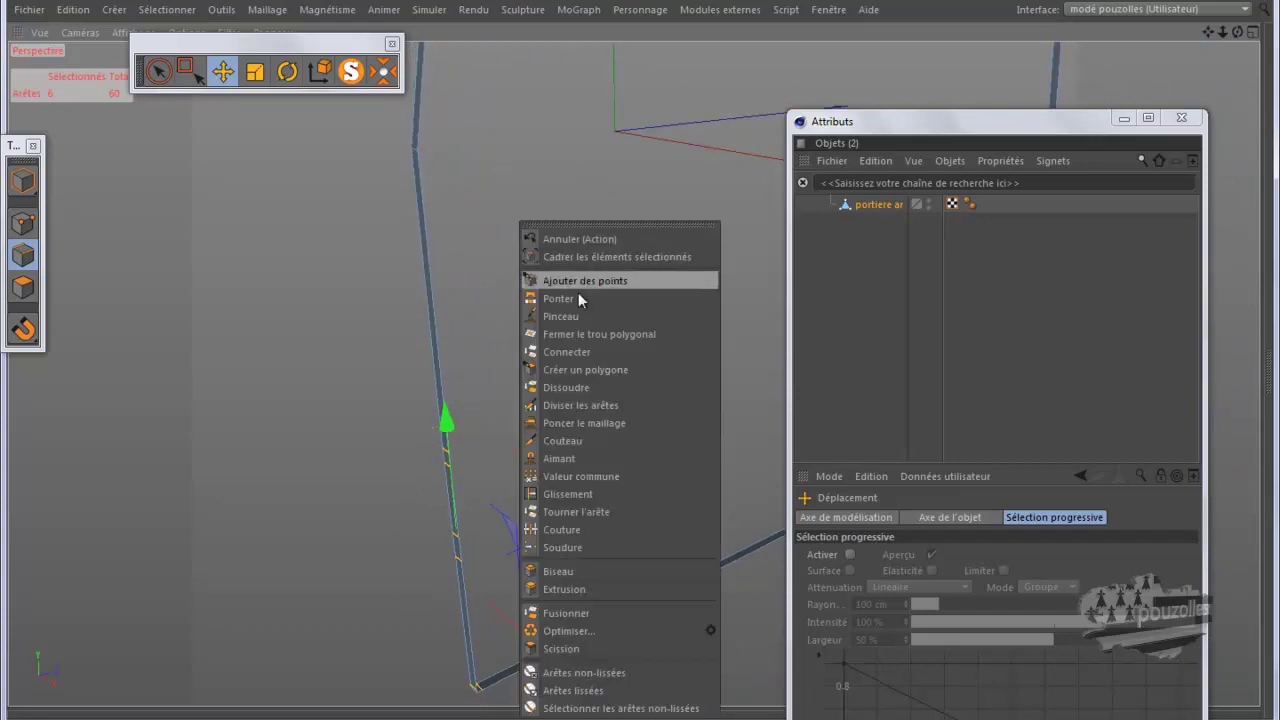
{"action": "left_click", "coordinate": [575, 389]}
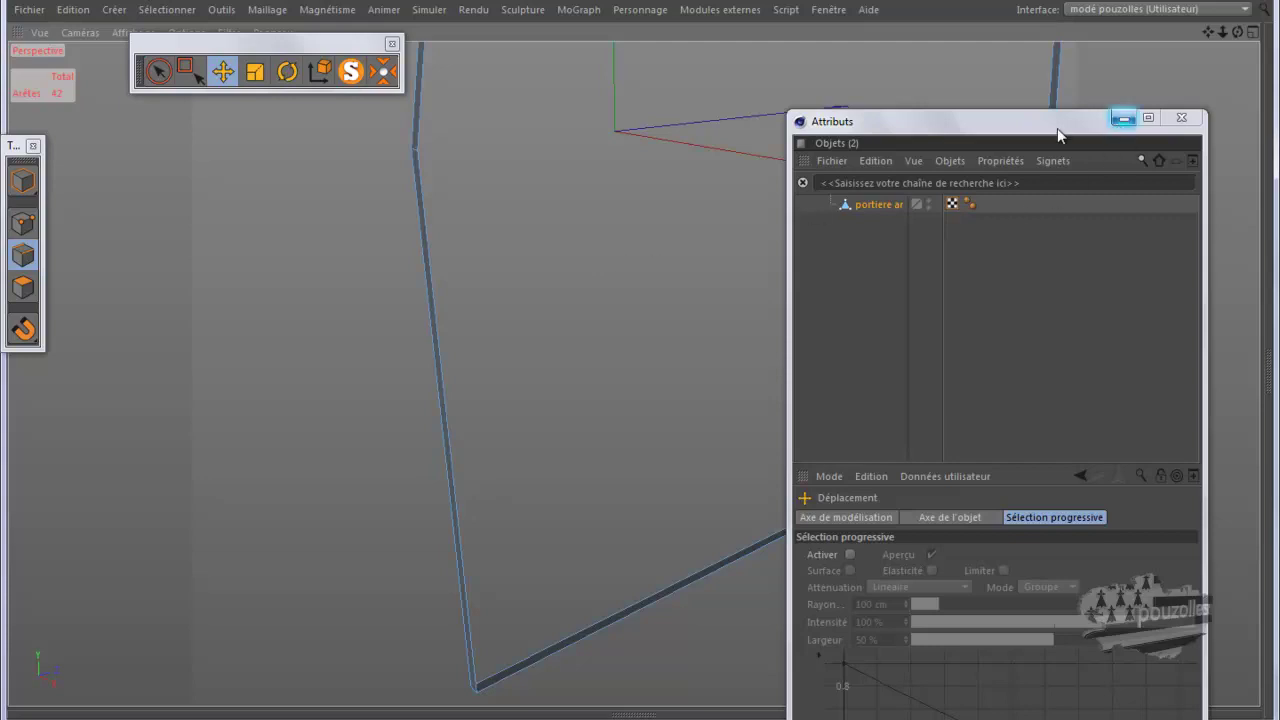
{"action": "mouse_move", "coordinate": [1057, 128]}
{"action": "left_mouse_down"}
{"action": "mouse_move", "coordinate": [1053, 265]}
{"action": "mouse_move", "coordinate": [980, 688]}
{"action": "left_mouse_up"}
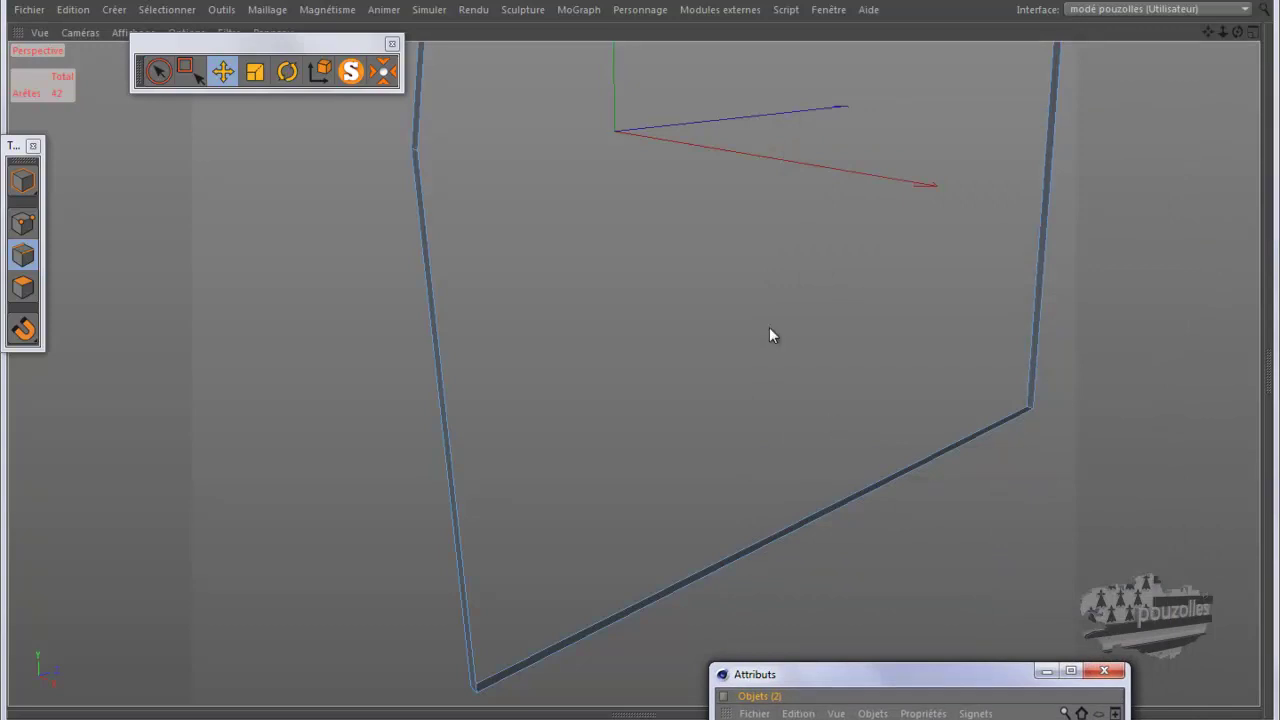
Step: Loop-select (U, L) the 14-edge loop around the frame's inner border and activate Move
{"action": "key", "text": "u"}
{"action": "key", "text": "l"}
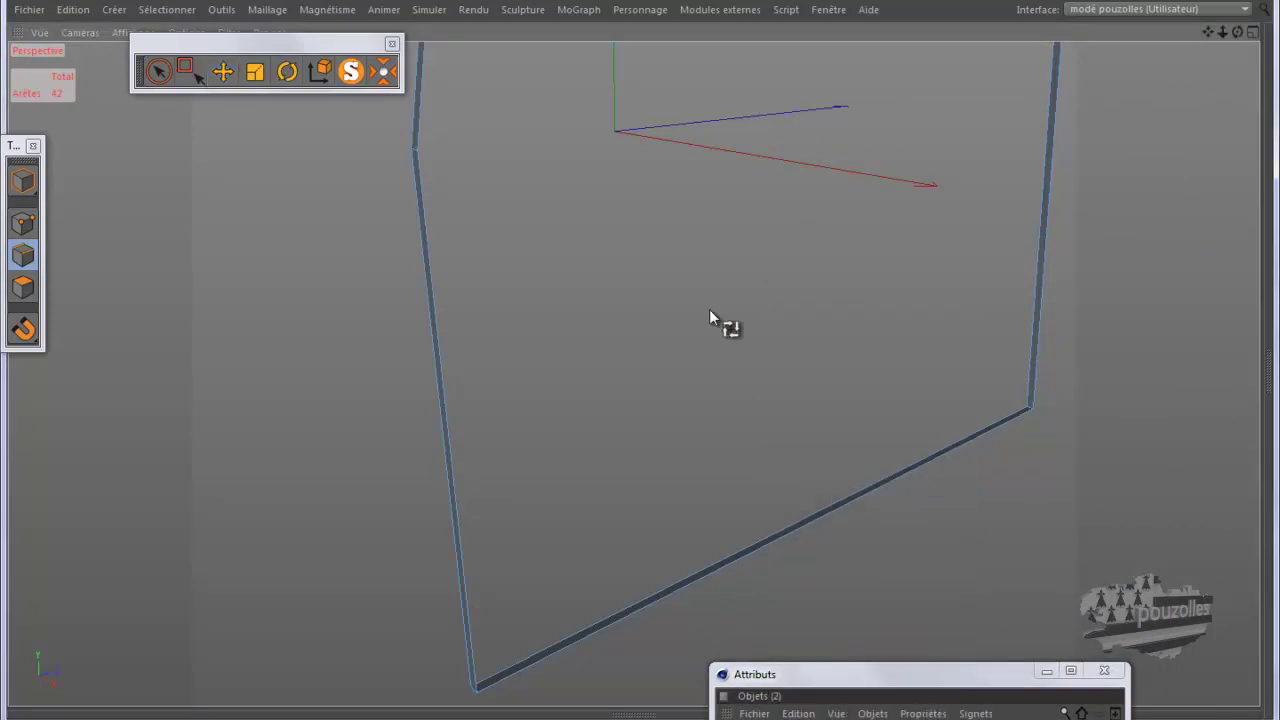
{"action": "left_click", "coordinate": [453, 478]}
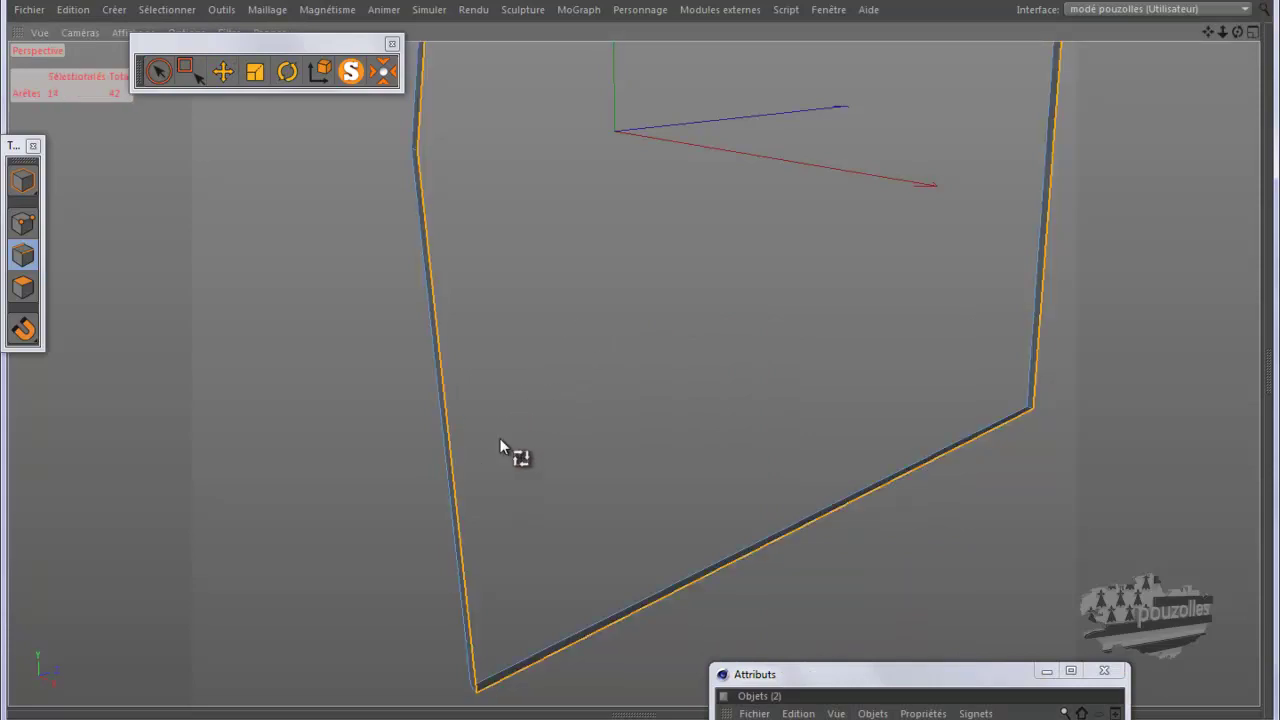
{"action": "left_click", "coordinate": [225, 72]}
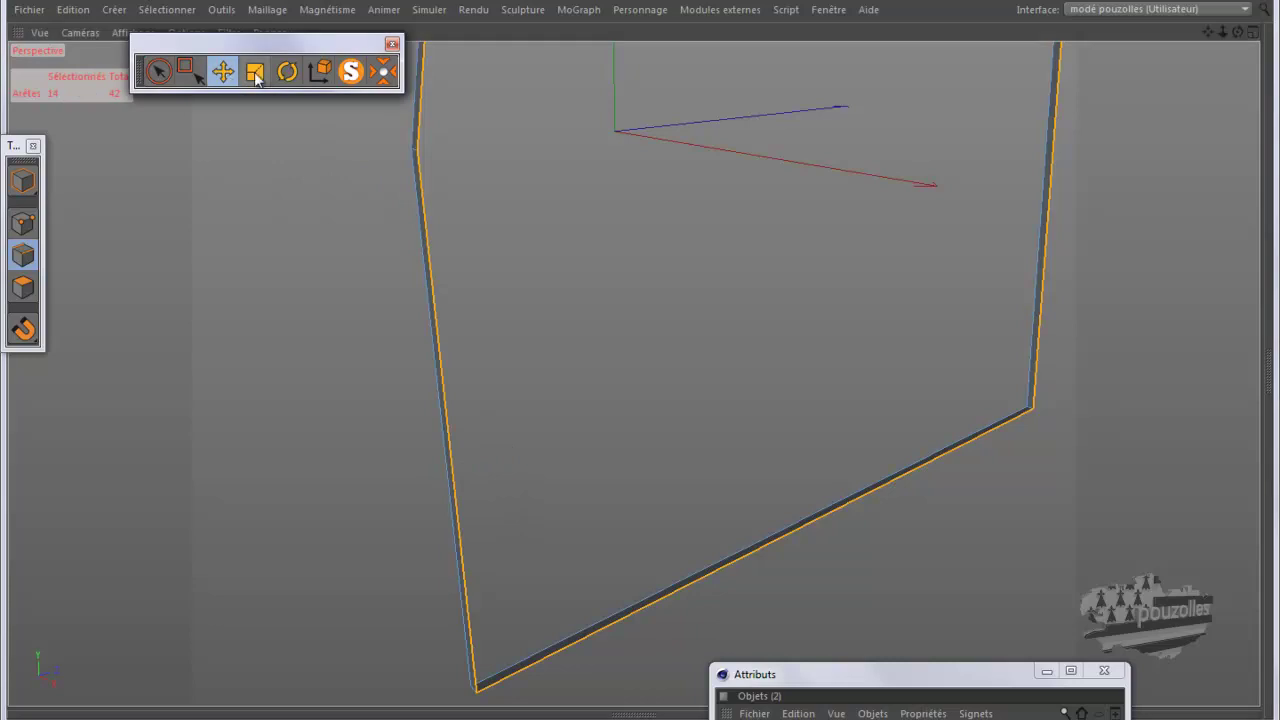
{"action": "left_click", "coordinate": [350, 72]}
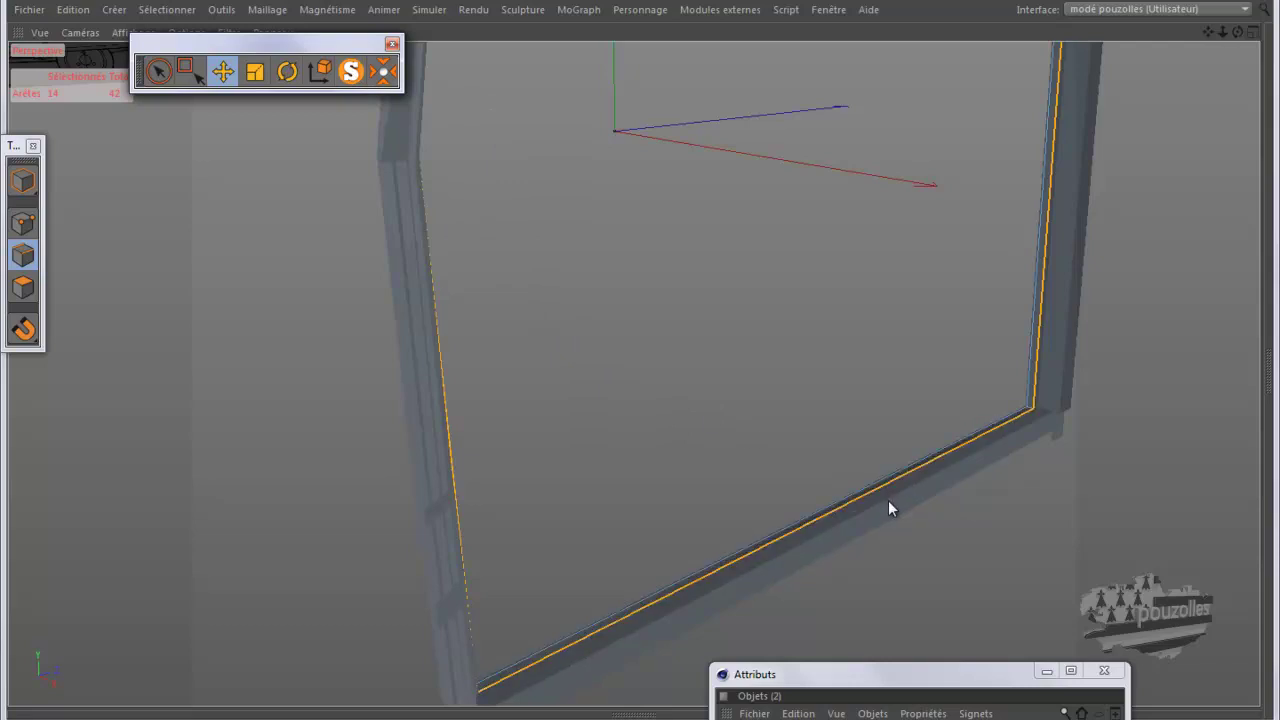
{"action": "mouse_move", "coordinate": [703, 292]}
{"action": "left_mouse_down", "text": "alt"}
{"action": "mouse_move", "coordinate": [650, 362]}
{"action": "mouse_move", "coordinate": [779, 233]}
{"action": "left_mouse_up", "text": "alt"}
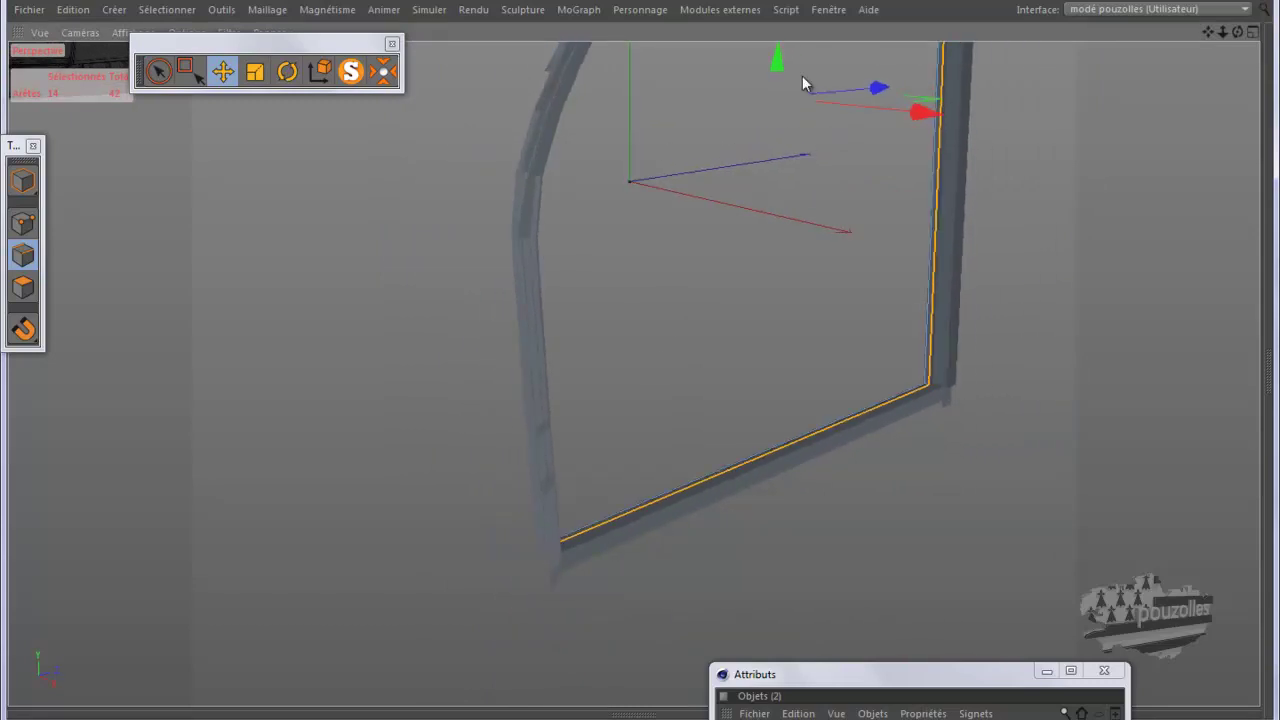
{"action": "left_click", "coordinate": [389, 68]}
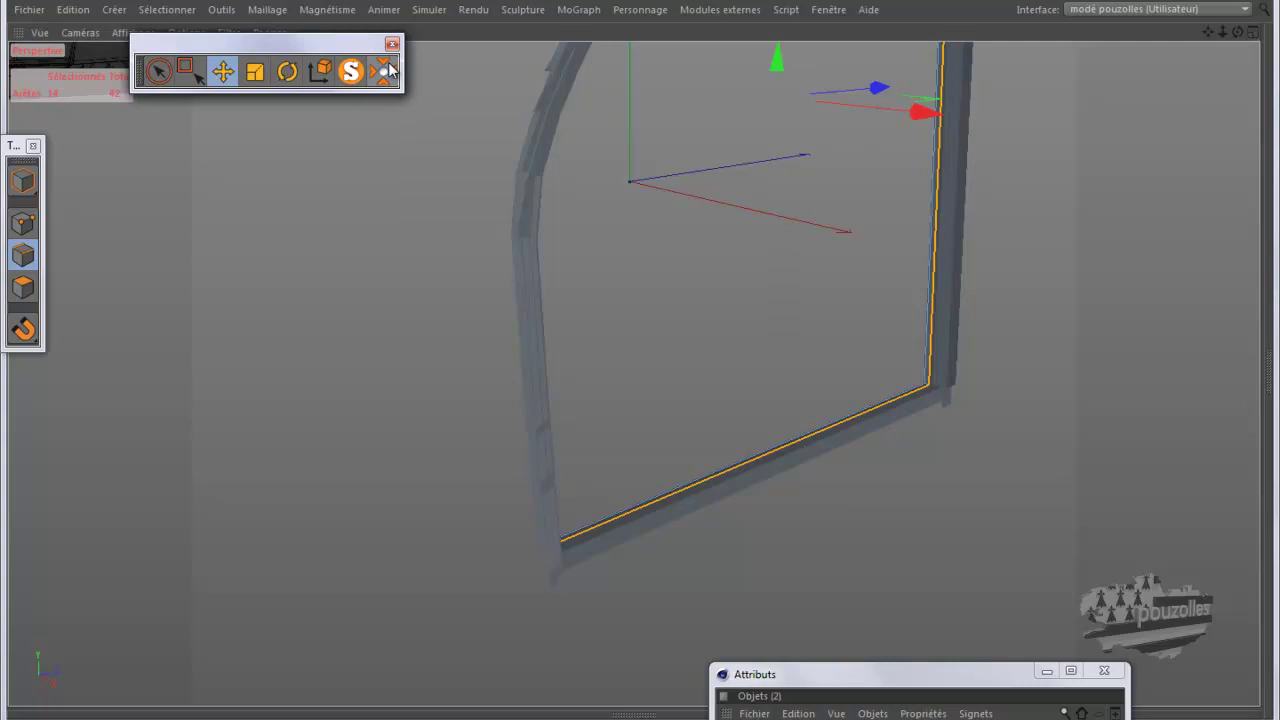
{"action": "left_click_drag", "start_coordinate": [297, 507], "coordinate": [262, 512], "text": "alt"}
{"action": "left_click_drag", "start_coordinate": [381, 441], "coordinate": [403, 420], "text": "alt"}
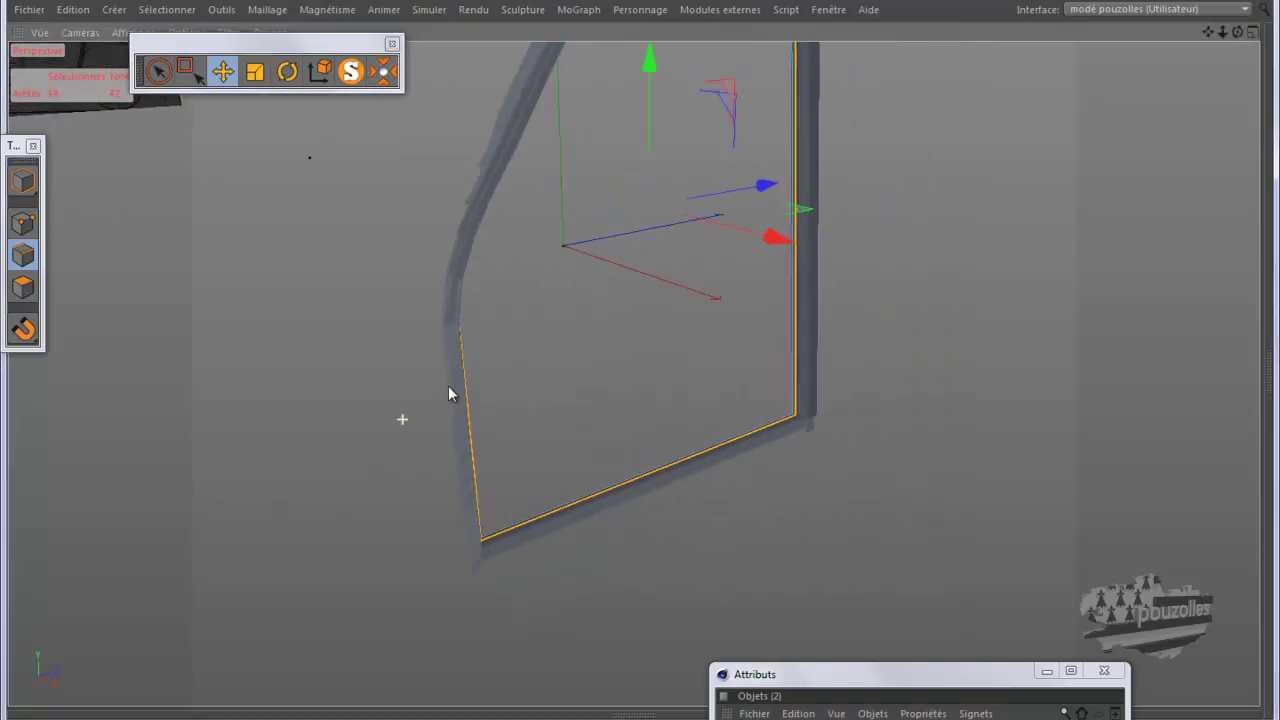
{"action": "left_click_drag", "start_coordinate": [649, 469], "coordinate": [662, 510], "text": "alt"}
Step: Select the frame's bottom edge loop and raise it about 5.41 cm on Y
{"action": "scroll", "coordinate": [662, 503], "scroll_direction": "up", "scroll_amount": 2}
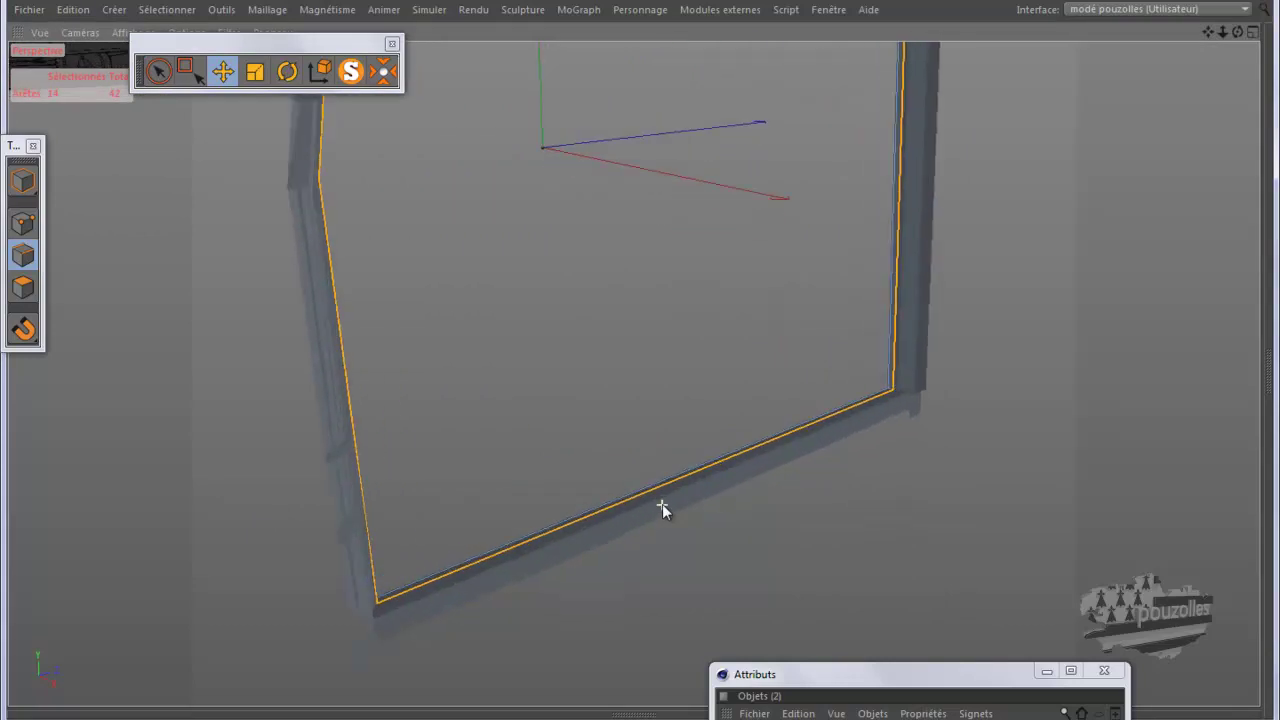
{"action": "scroll", "coordinate": [662, 504], "scroll_direction": "up", "scroll_amount": 2}
{"action": "scroll", "coordinate": [660, 501], "scroll_direction": "up", "scroll_amount": 2}
{"action": "scroll", "coordinate": [659, 500], "scroll_direction": "up", "scroll_amount": 2}
{"action": "scroll", "coordinate": [659, 500], "scroll_direction": "up", "scroll_amount": 1}
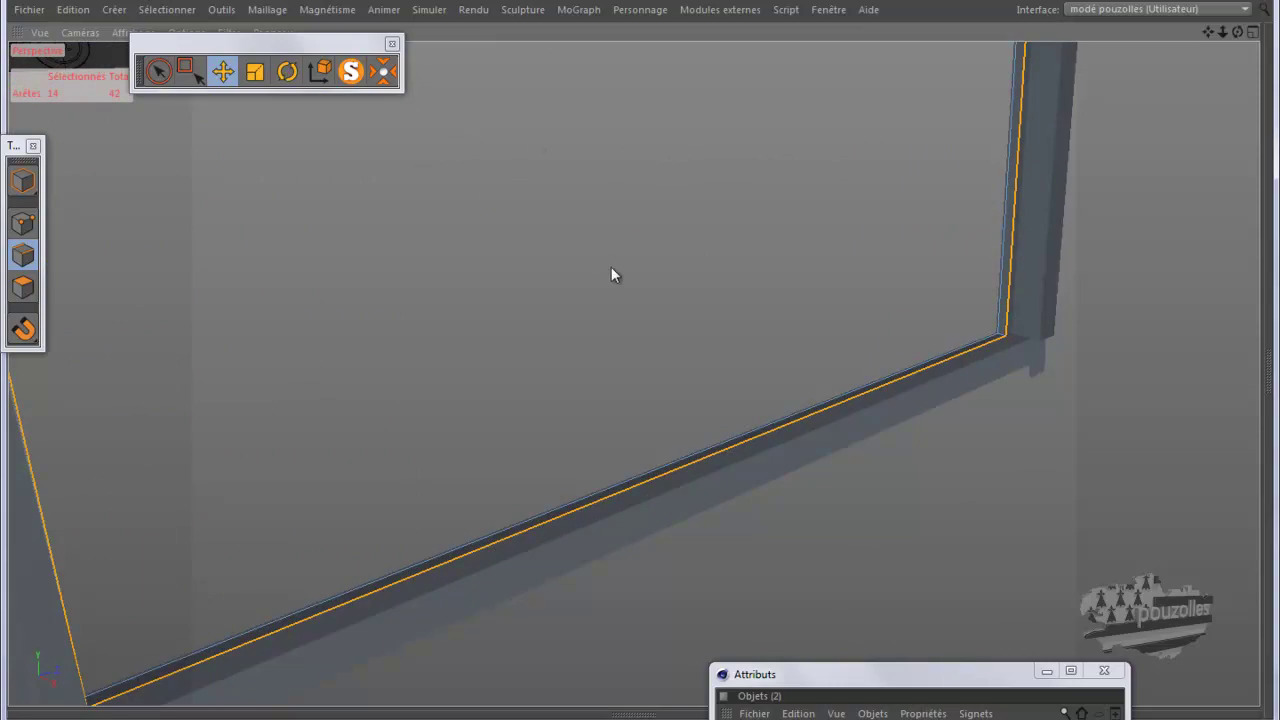
{"action": "left_click", "coordinate": [637, 485]}
{"action": "left_click", "coordinate": [637, 485]}
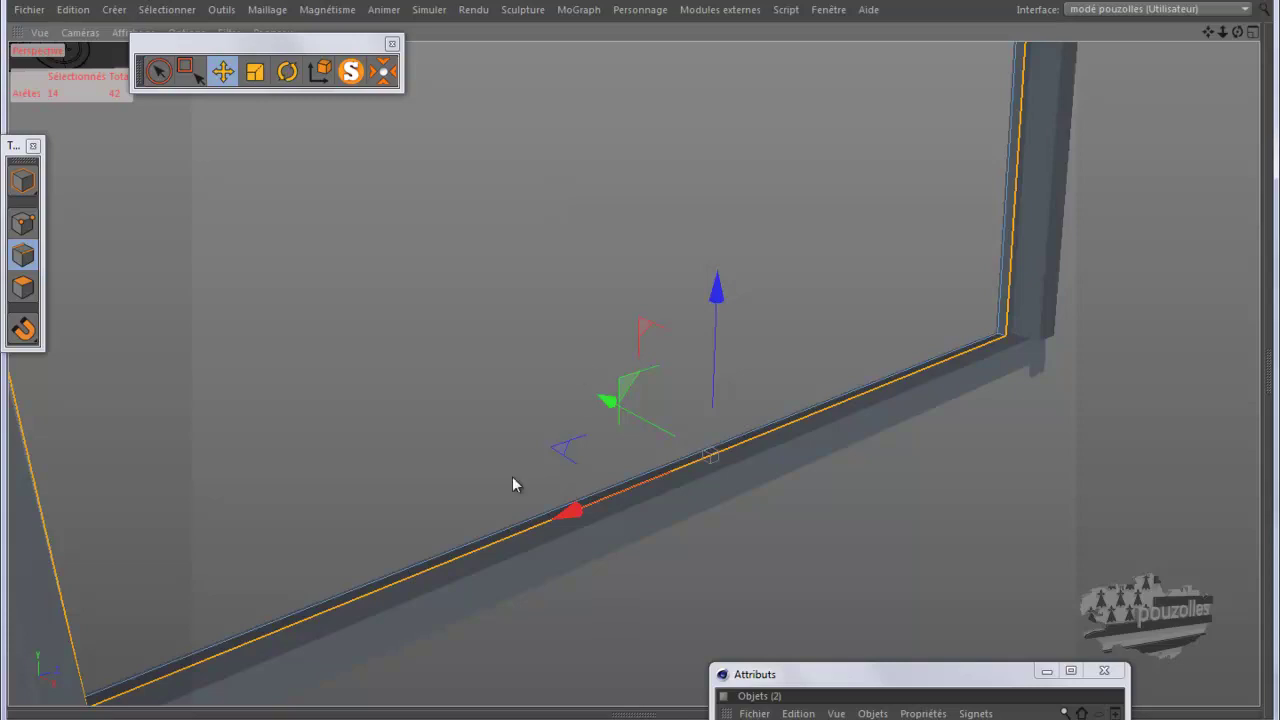
{"action": "left_click", "coordinate": [476, 555]}
{"action": "mouse_move", "coordinate": [716, 288]}
{"action": "left_mouse_down"}
{"action": "mouse_move", "coordinate": [718, 225]}
{"action": "mouse_move", "coordinate": [719, 239]}
{"action": "left_mouse_up"}
Step: Undo the bottom edge raise via Edition > Annuler and switch to Points mode
{"action": "left_click", "coordinate": [155, 11]}
{"action": "left_click", "coordinate": [171, 34]}
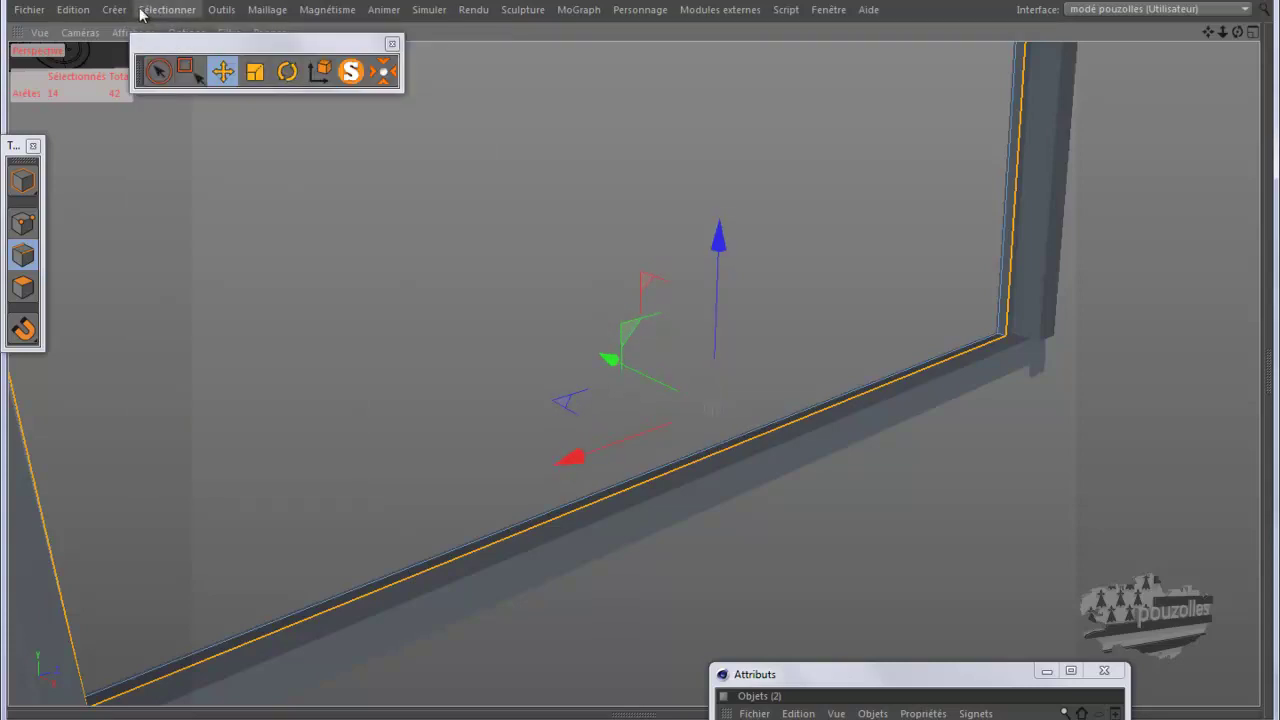
{"action": "left_click", "coordinate": [73, 9]}
{"action": "left_click", "coordinate": [88, 33]}
{"action": "left_click", "coordinate": [73, 9]}
{"action": "left_click", "coordinate": [93, 44]}
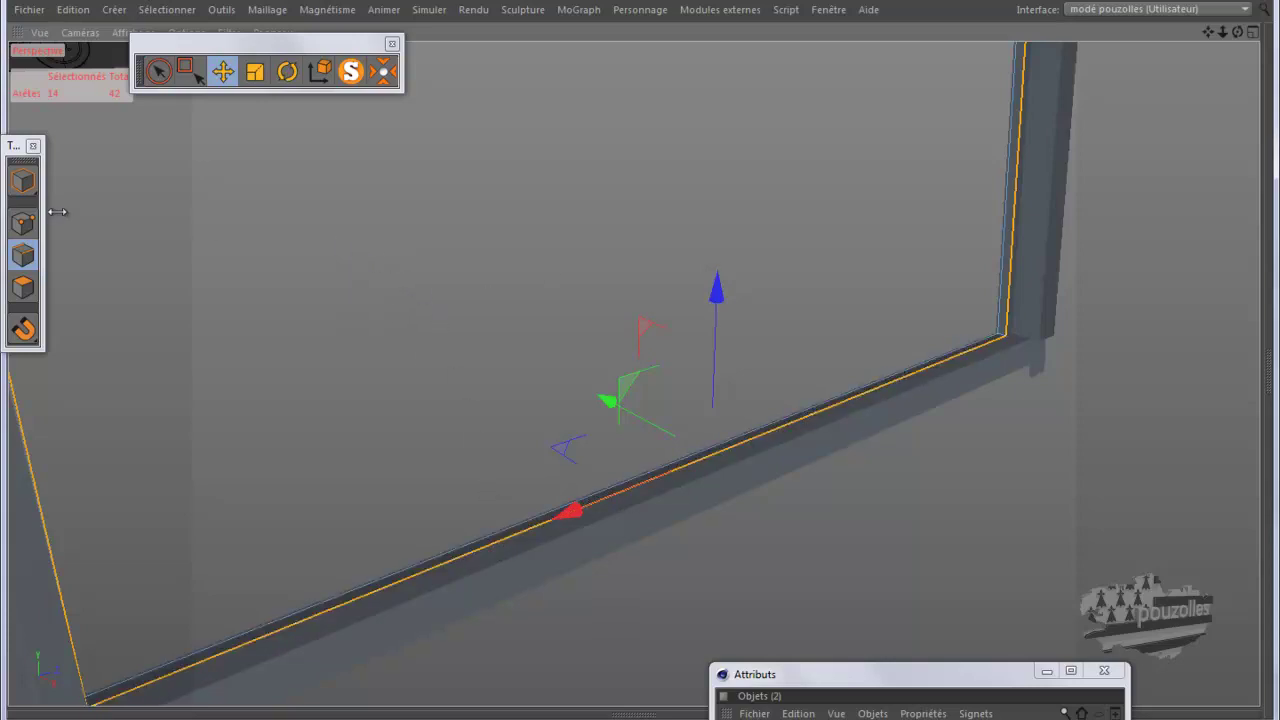
{"action": "left_click", "coordinate": [23, 223]}
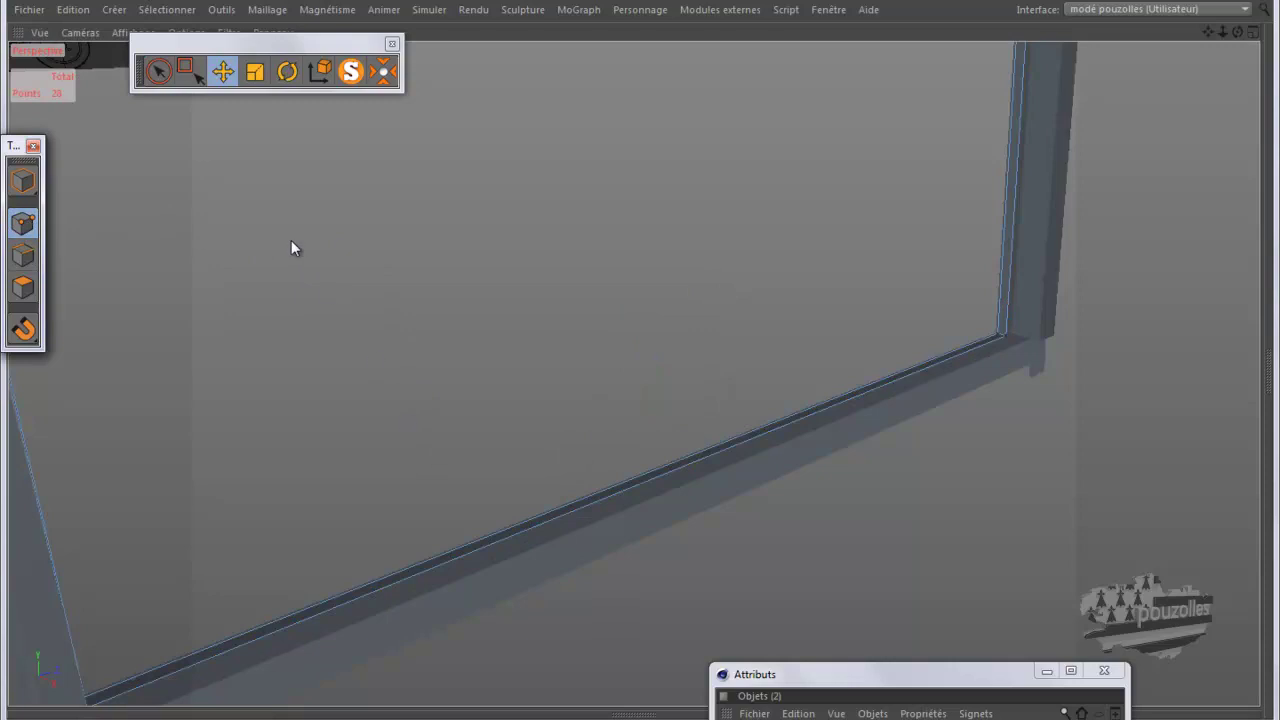
Step: Make a trial Knife (K) cut across the bottom beam and return to Edges mode
{"action": "key", "text": "k"}
{"action": "left_click_drag", "start_coordinate": [455, 476], "coordinate": [471, 502]}
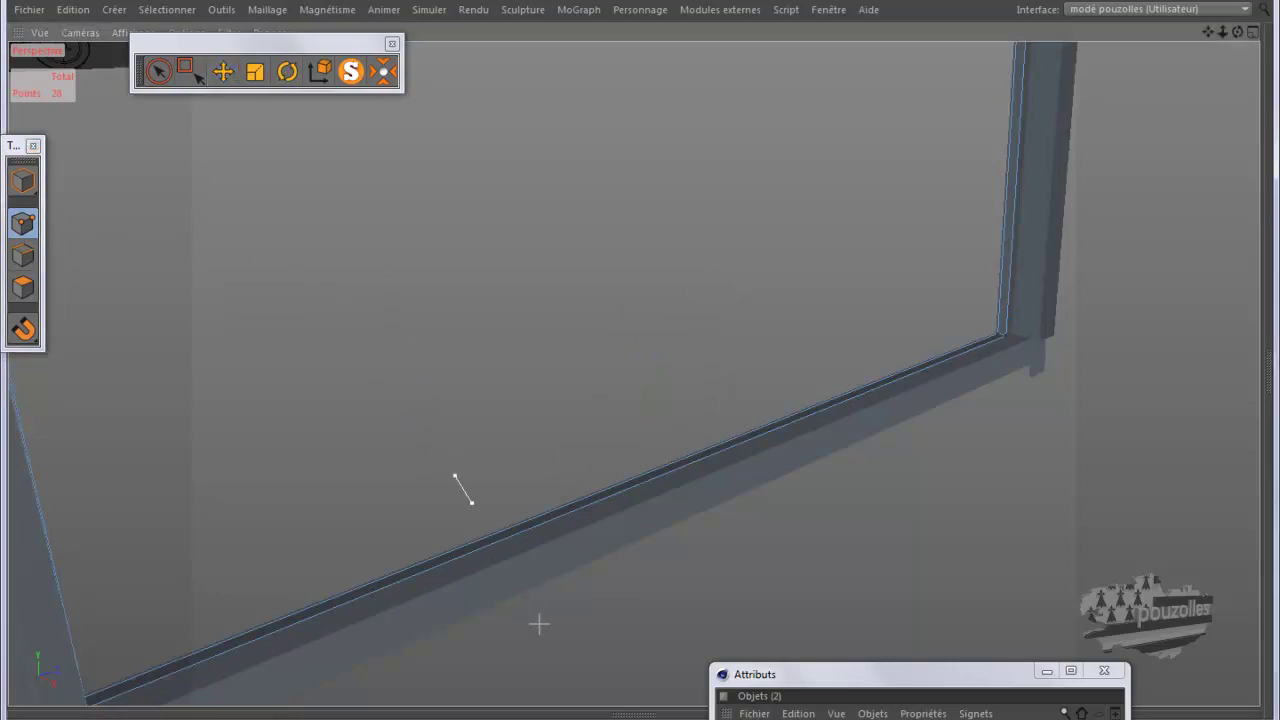
{"action": "left_click_drag", "start_coordinate": [538, 624], "coordinate": [543, 628]}
{"action": "left_click", "coordinate": [23, 255]}
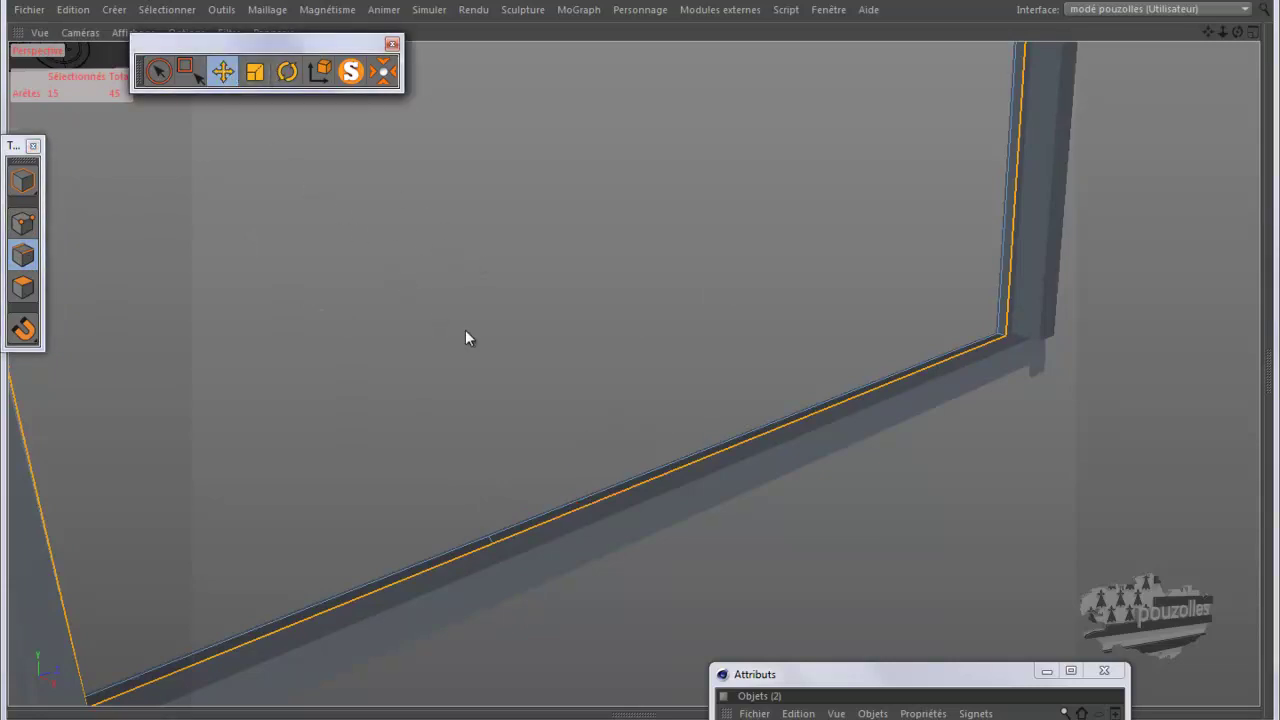
{"action": "left_click", "coordinate": [490, 545]}
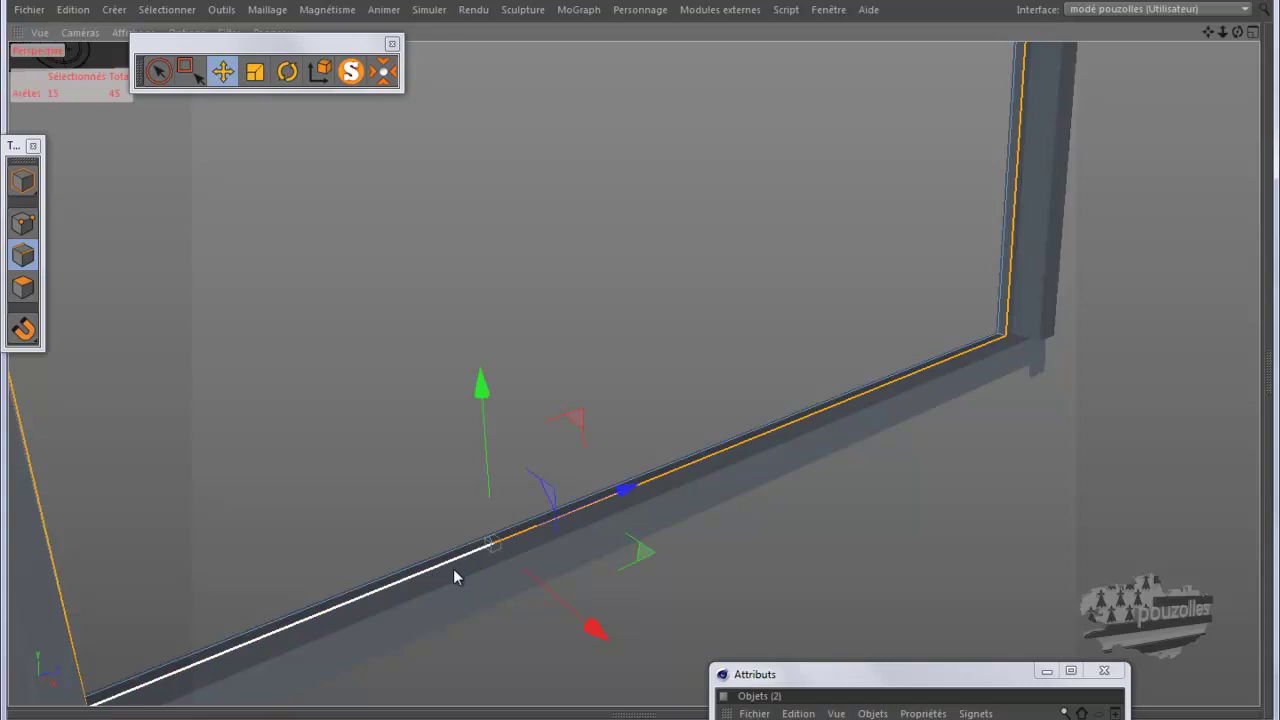
Step: Undo the knife cut with Edition > Annuler, returning the frame from 45 to 42 edges
{"action": "left_click", "coordinate": [79, 16]}
{"action": "left_click", "coordinate": [88, 36]}
{"action": "left_click", "coordinate": [73, 10]}
{"action": "left_click", "coordinate": [87, 36]}
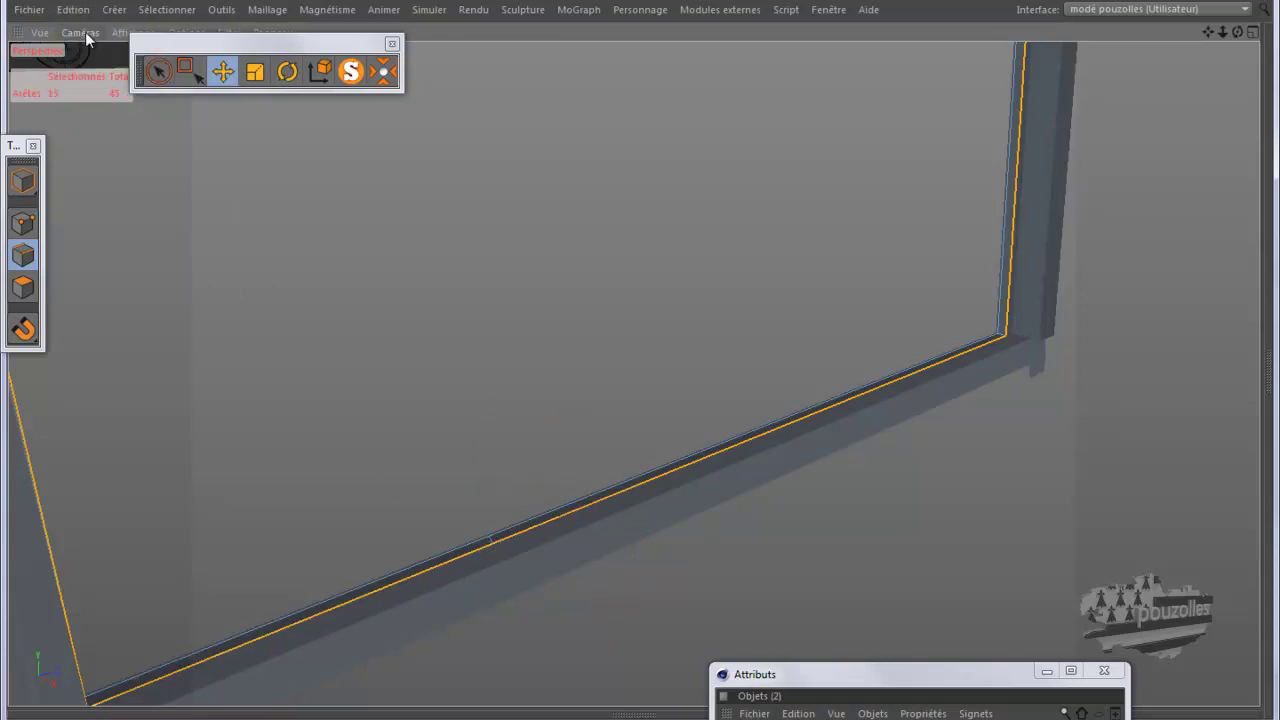
{"action": "left_click", "coordinate": [73, 10]}
{"action": "left_click", "coordinate": [89, 38]}
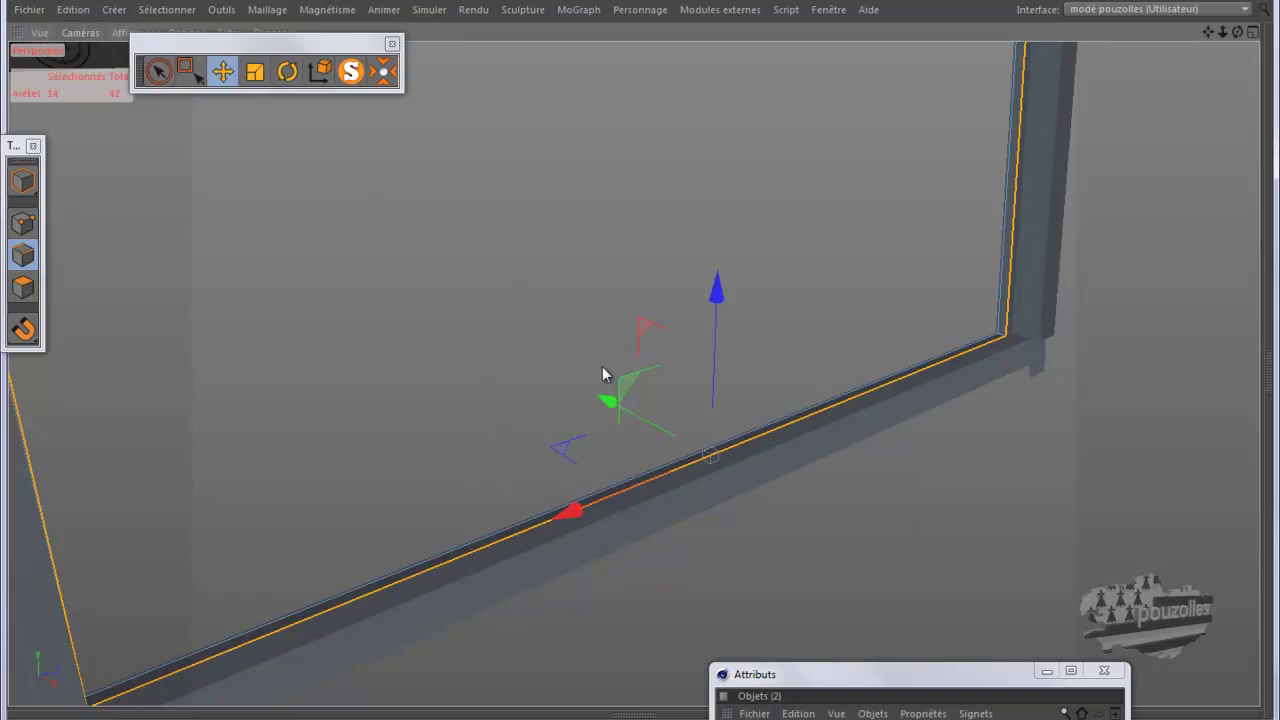
Step: Try lifting the selected edges about 3.951 cm, then undo it
{"action": "left_click_drag", "start_coordinate": [611, 409], "coordinate": [616, 416]}
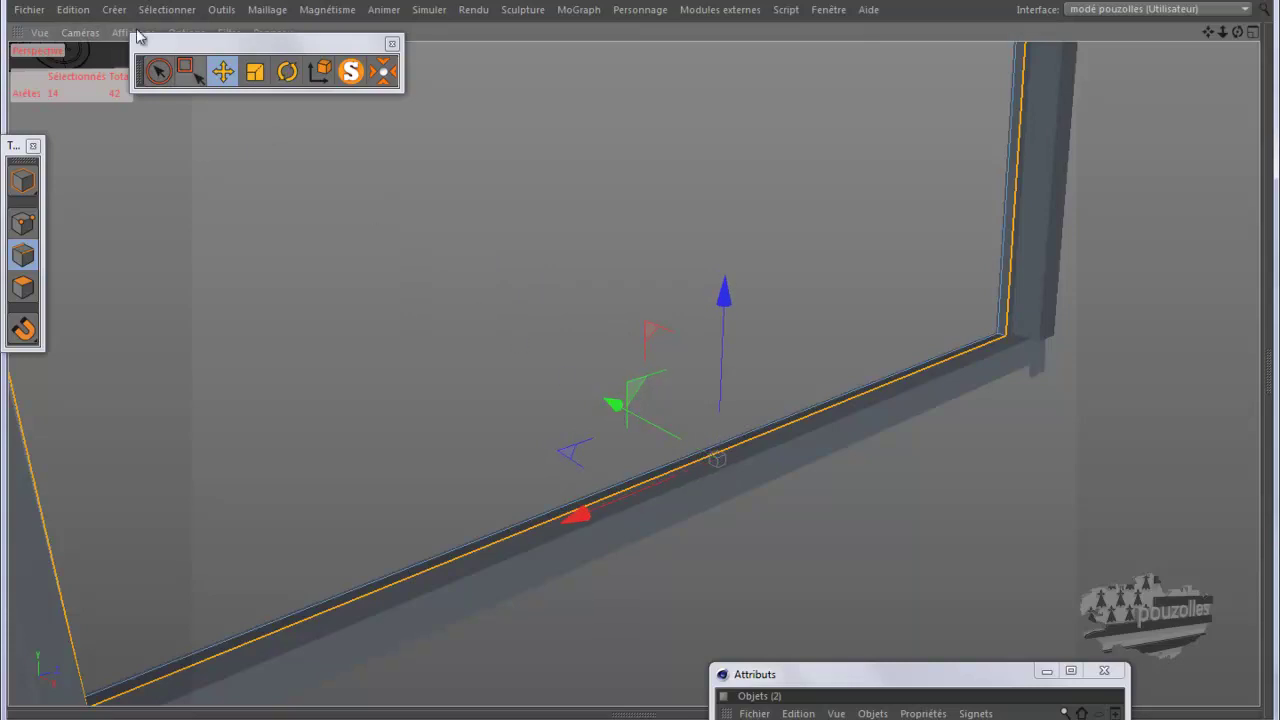
{"action": "left_click", "coordinate": [73, 10]}
{"action": "left_click", "coordinate": [88, 37]}
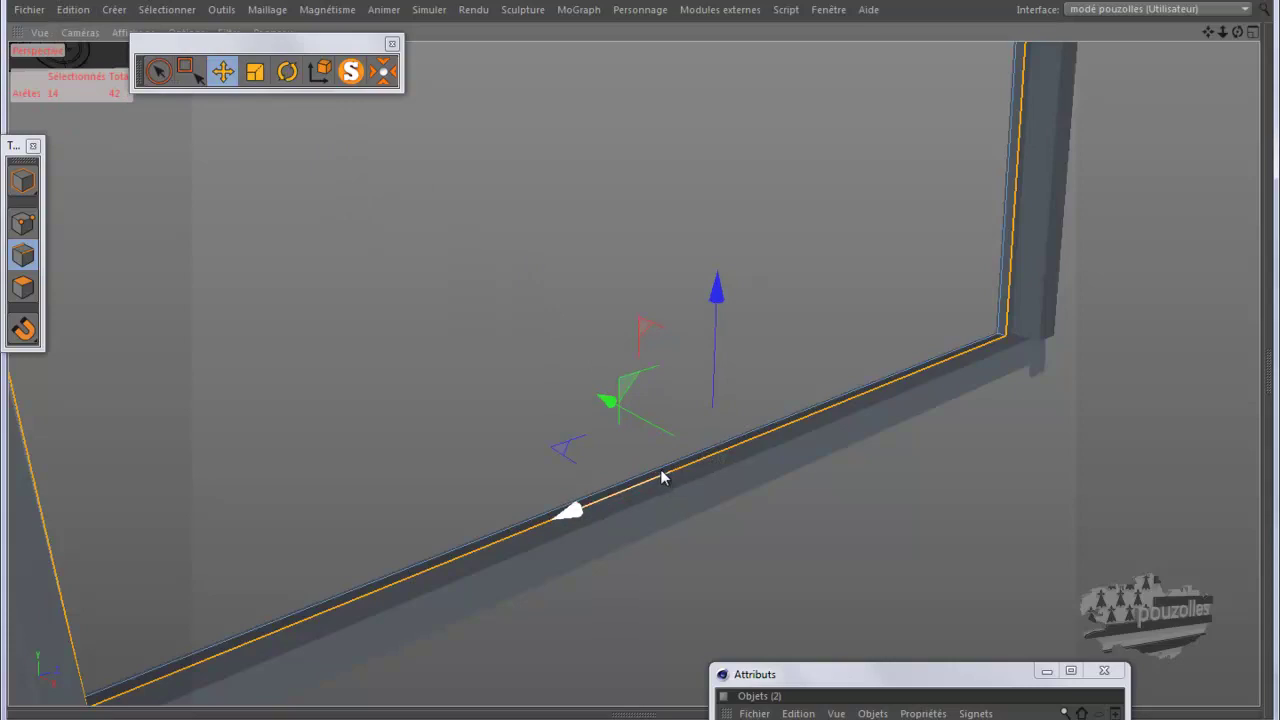
Step: Shift the edge loop 2.241 cm then 1.074 cm along X, then deselect
{"action": "left_click_drag", "start_coordinate": [660, 469], "coordinate": [660, 465]}
{"action": "left_click_drag", "start_coordinate": [618, 398], "coordinate": [627, 421]}
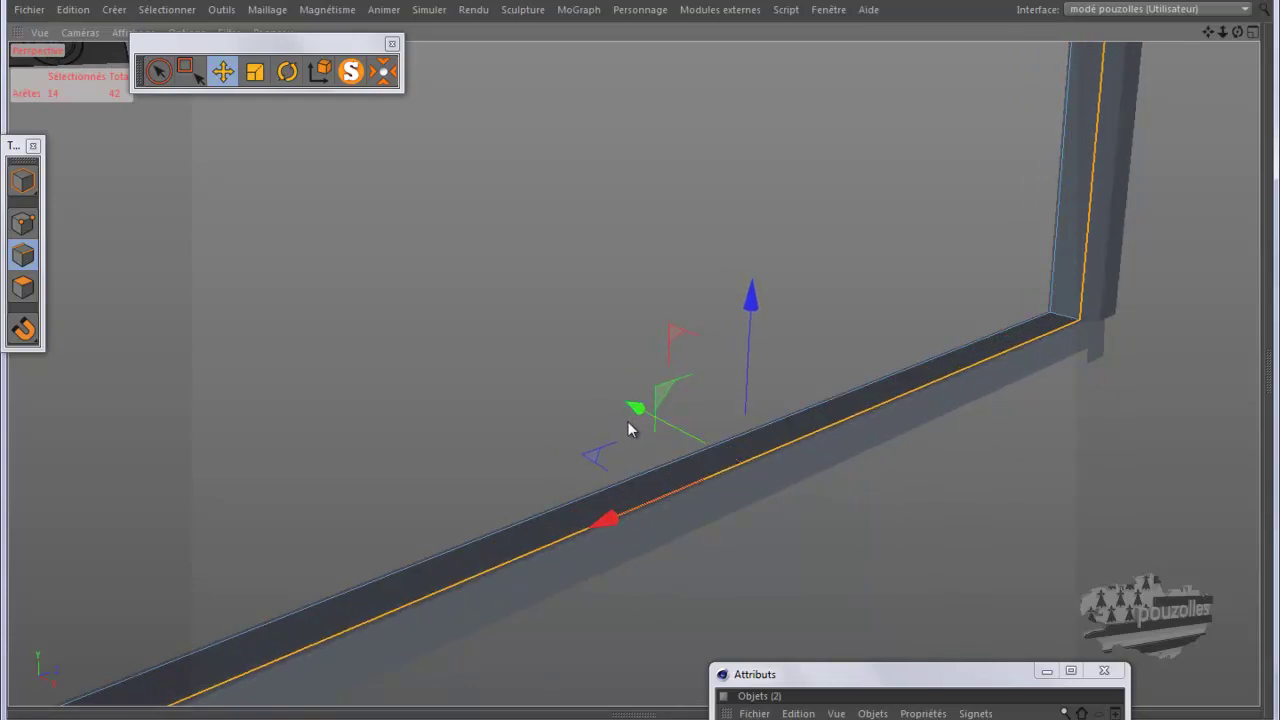
{"action": "left_click_drag", "start_coordinate": [1237, 33], "coordinate": [642, 363]}
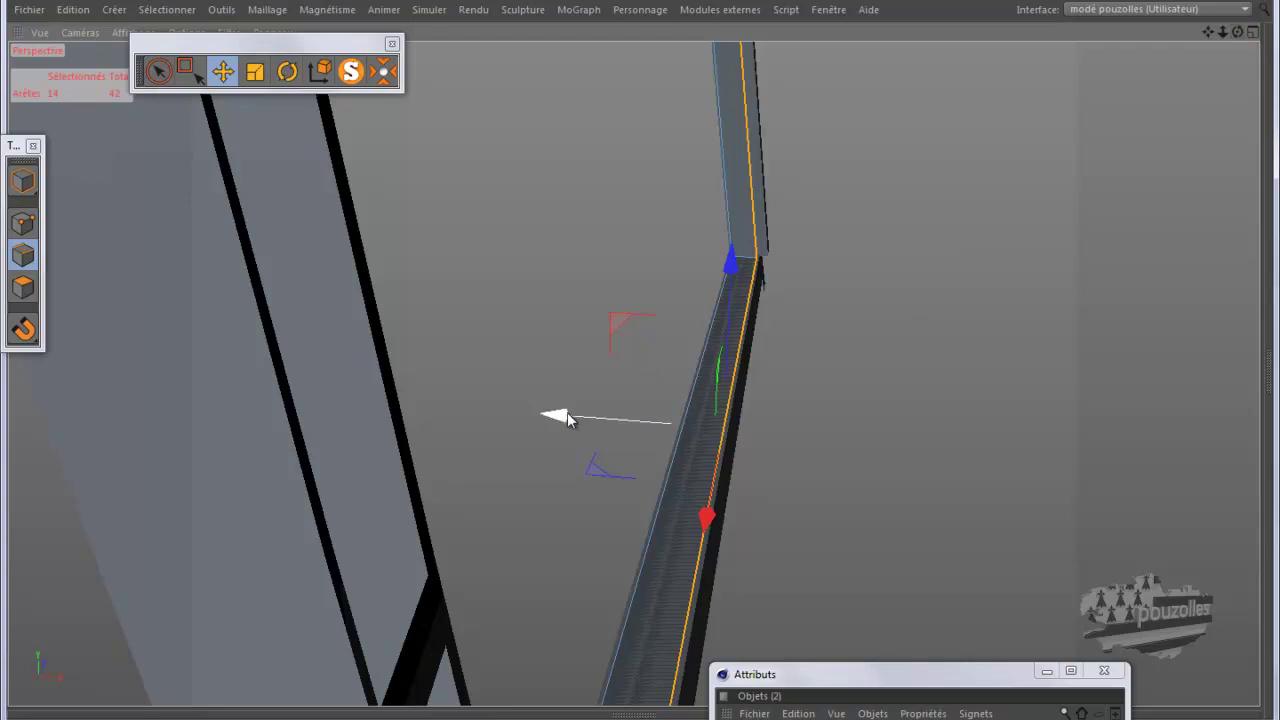
{"action": "left_click_drag", "start_coordinate": [567, 418], "coordinate": [569, 424]}
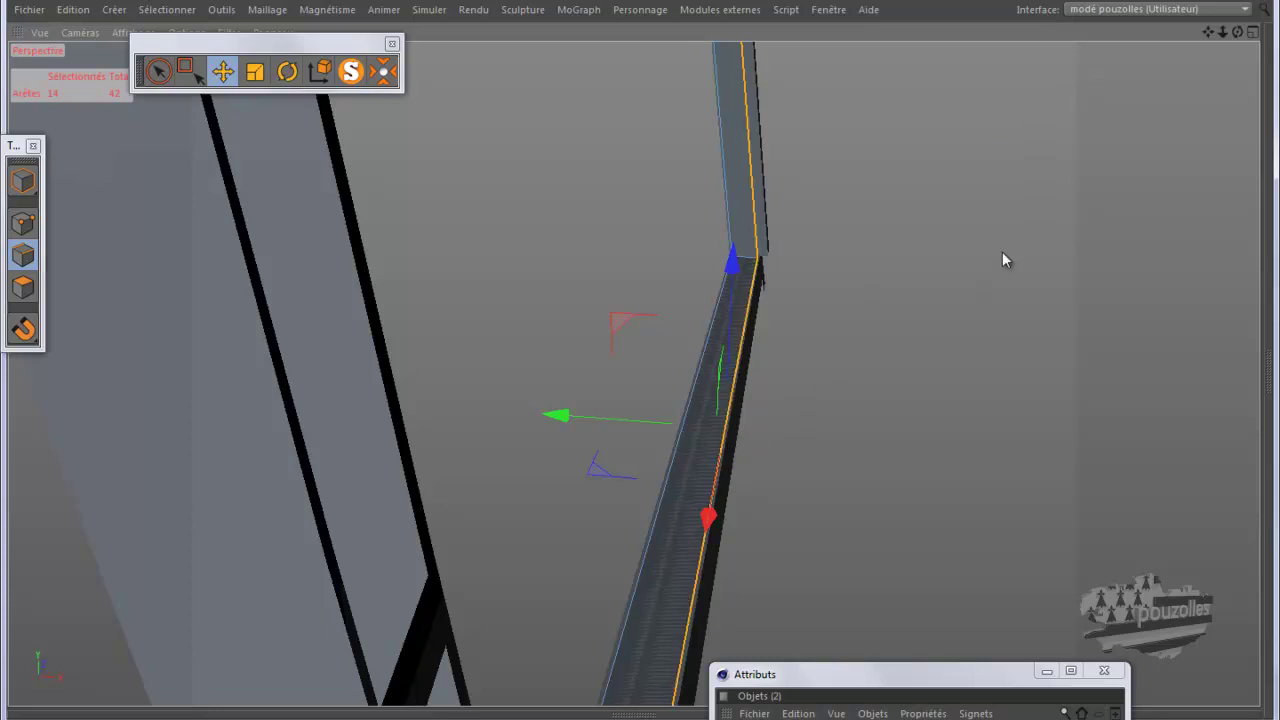
{"action": "mouse_move", "coordinate": [1237, 31]}
{"action": "left_mouse_down"}
{"action": "mouse_move", "coordinate": [632, 366]}
{"action": "mouse_move", "coordinate": [586, 424]}
{"action": "mouse_move", "coordinate": [195, 633]}
{"action": "mouse_move", "coordinate": [410, 485]}
{"action": "left_mouse_up"}
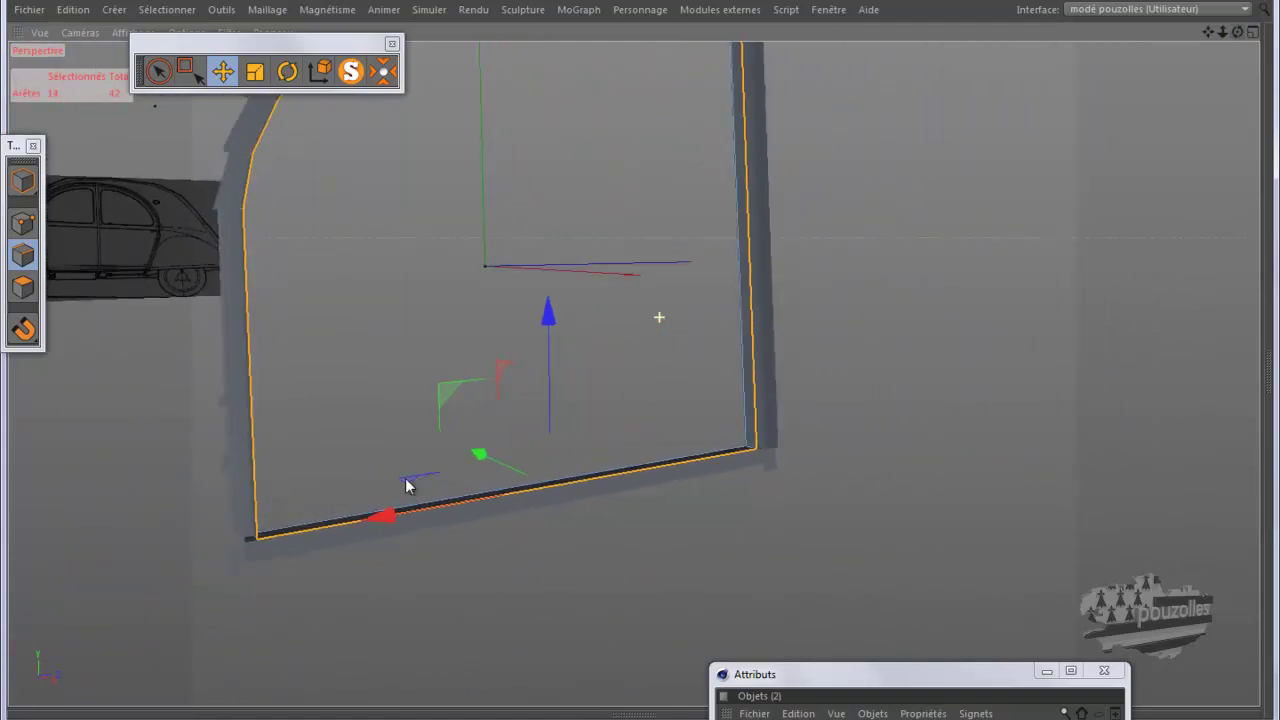
{"action": "left_click", "coordinate": [932, 137]}
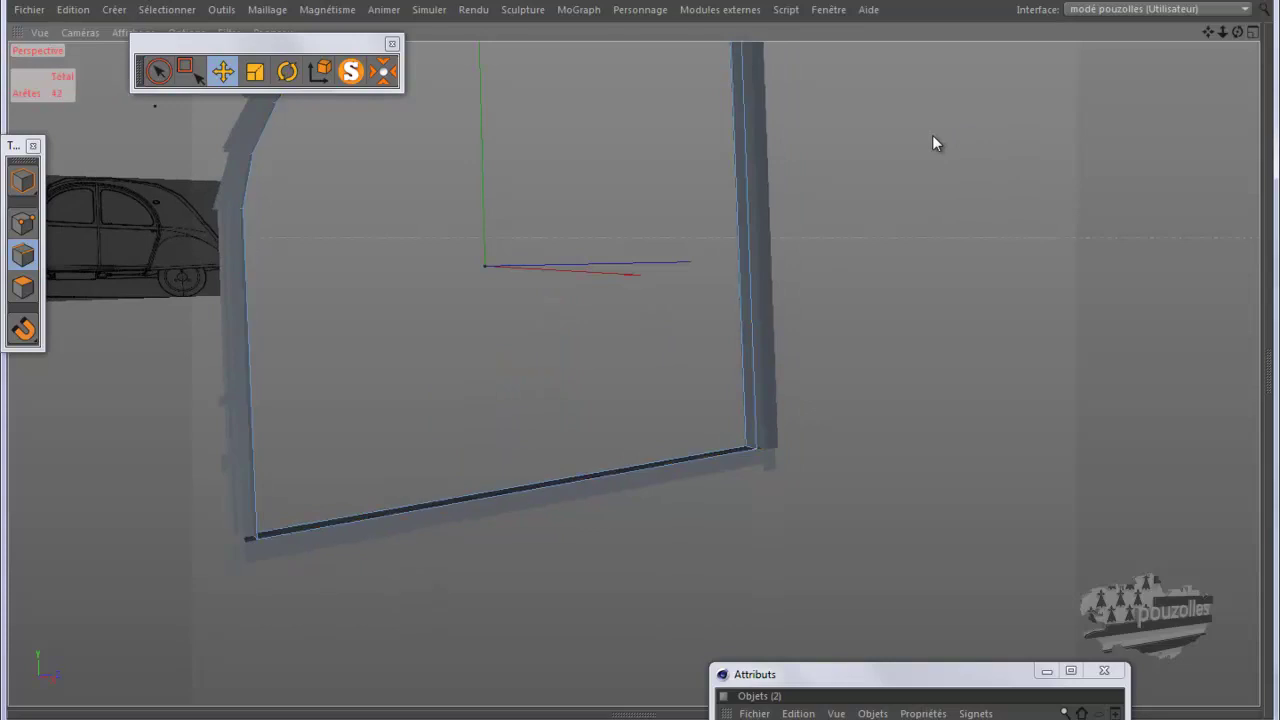
Step: Fill the 'portiere ar' door opening with one polygon using Fermer le trou polygonal, then orbit to inspect it
{"action": "right_click", "coordinate": [450, 172]}
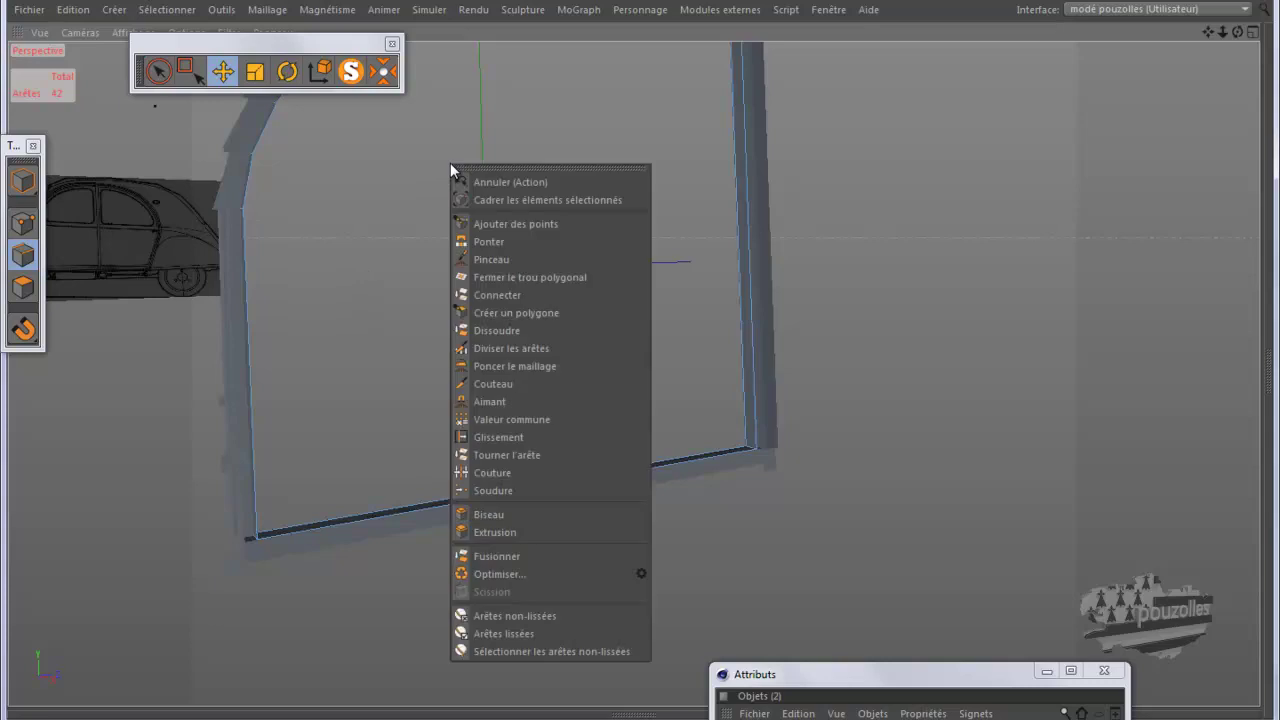
{"action": "left_click", "coordinate": [517, 277]}
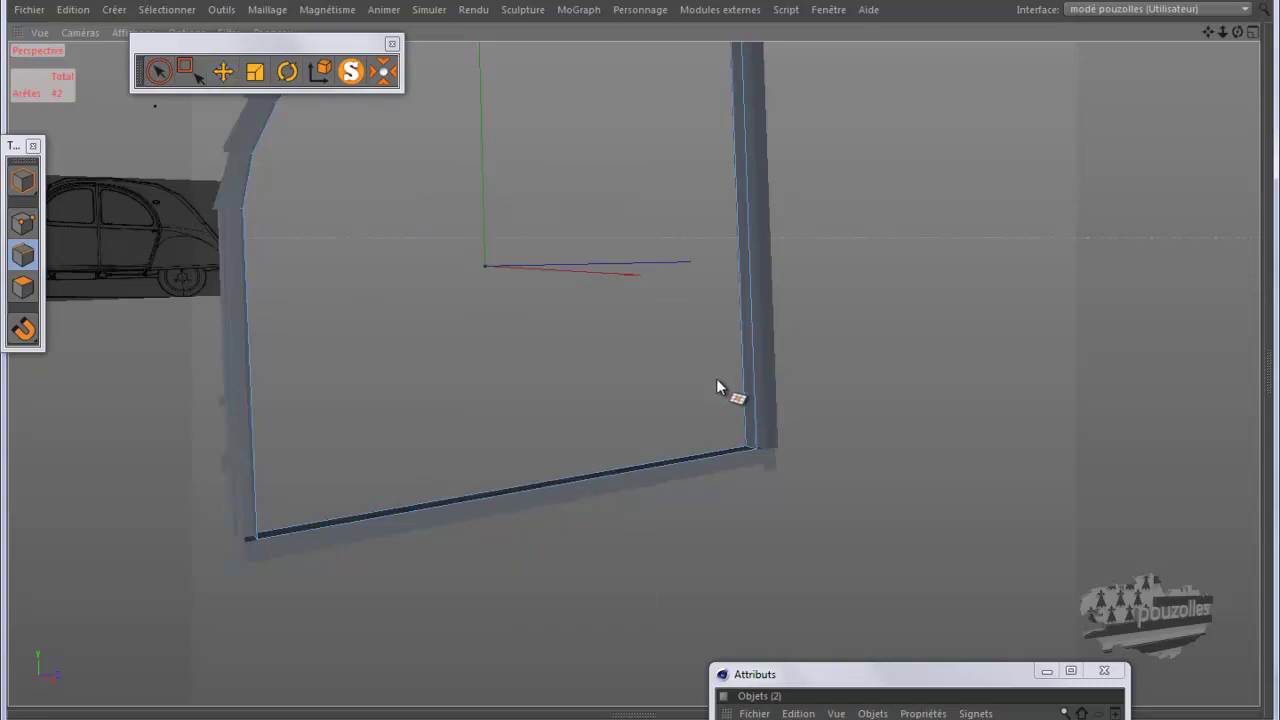
{"action": "left_click", "coordinate": [742, 405]}
{"action": "left_click", "coordinate": [756, 411]}
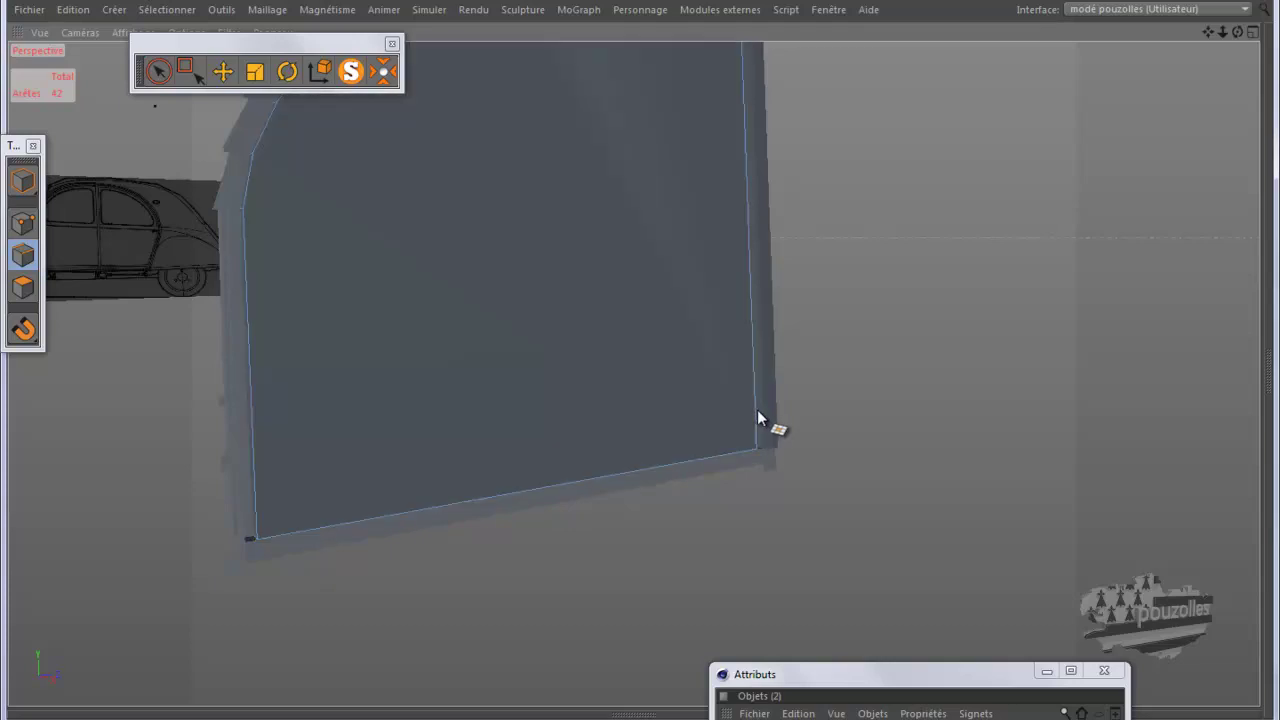
{"action": "left_click_drag", "start_coordinate": [432, 577], "coordinate": [406, 602], "text": "alt"}
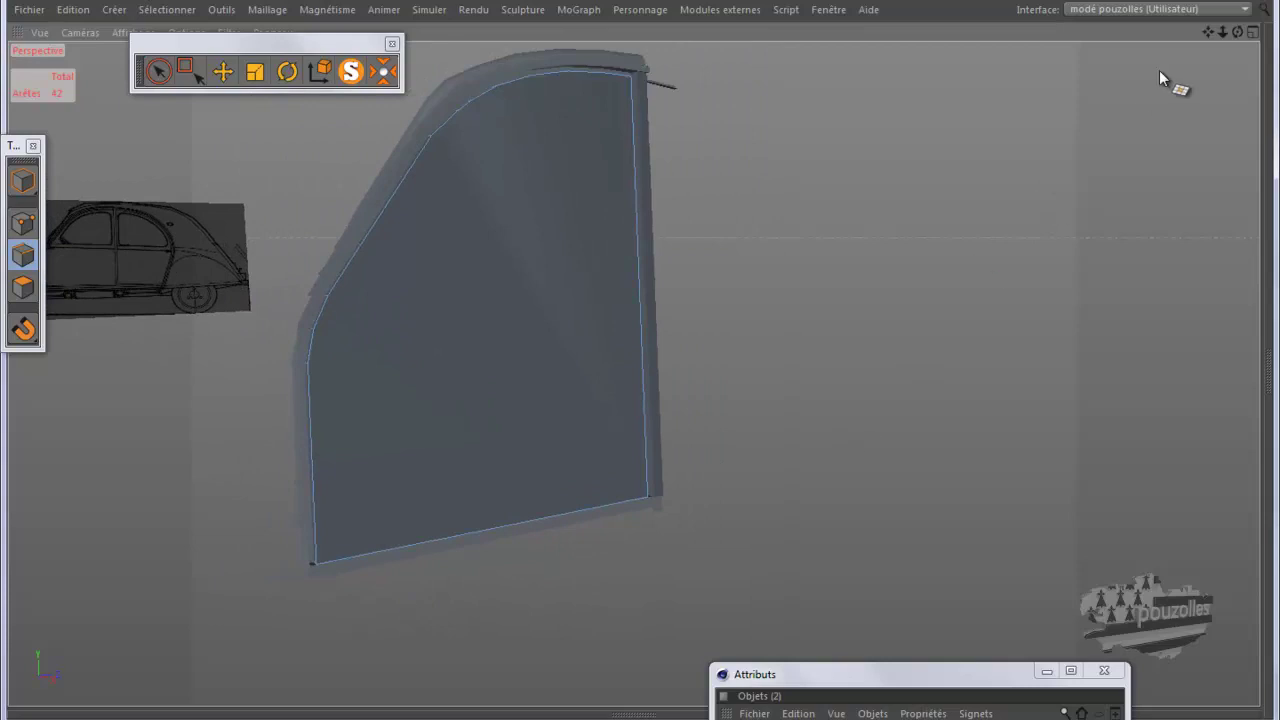
{"action": "mouse_move", "coordinate": [643, 366]}
{"action": "left_mouse_down", "text": "alt"}
{"action": "mouse_move", "coordinate": [662, 369]}
{"action": "mouse_move", "coordinate": [634, 371]}
{"action": "mouse_move", "coordinate": [639, 360]}
{"action": "left_mouse_up", "text": "alt"}
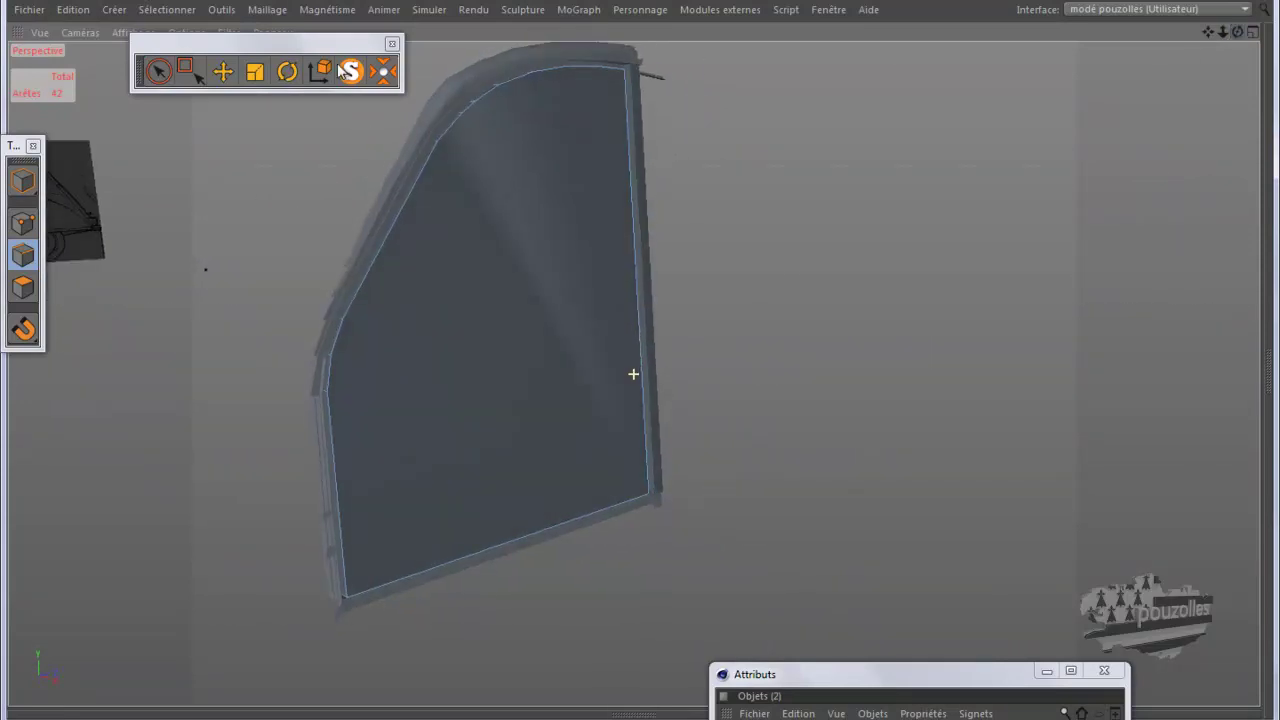
Step: Try Gouraud shading with lines and quick shading in the viewport
{"action": "left_click", "coordinate": [120, 33]}
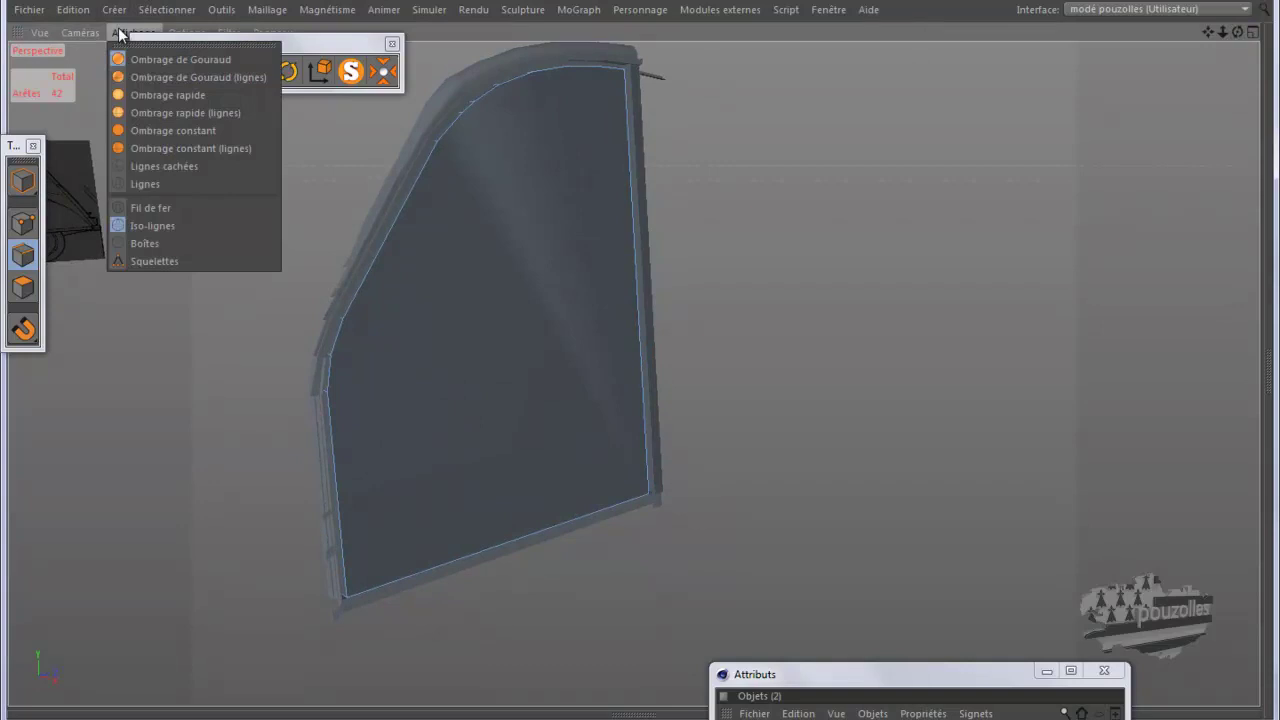
{"action": "left_click", "coordinate": [138, 78]}
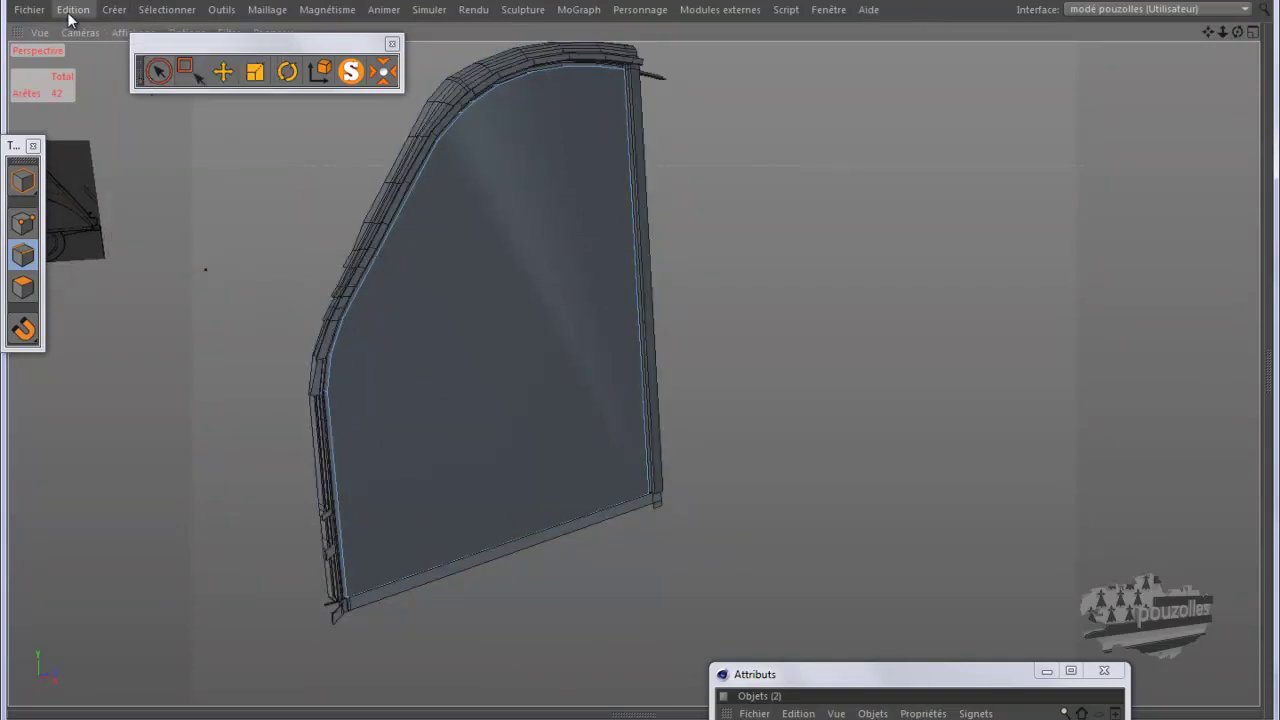
{"action": "left_click", "coordinate": [130, 32]}
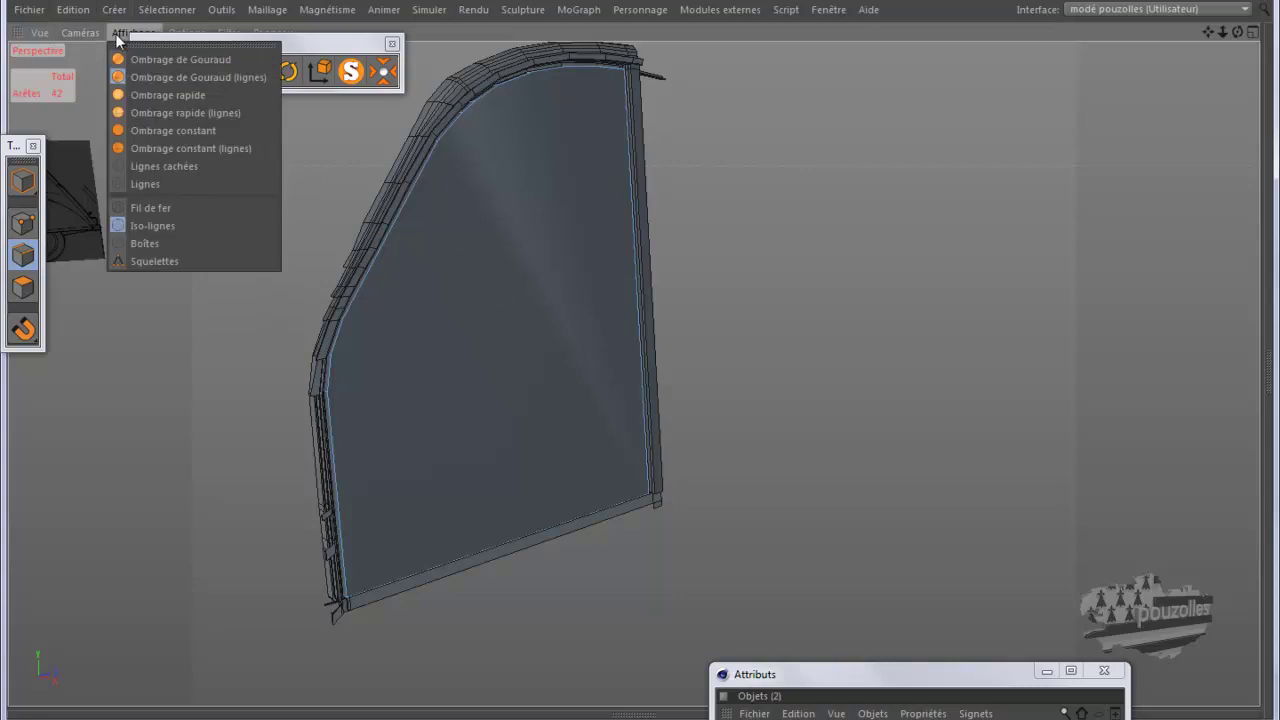
{"action": "left_click", "coordinate": [141, 95]}
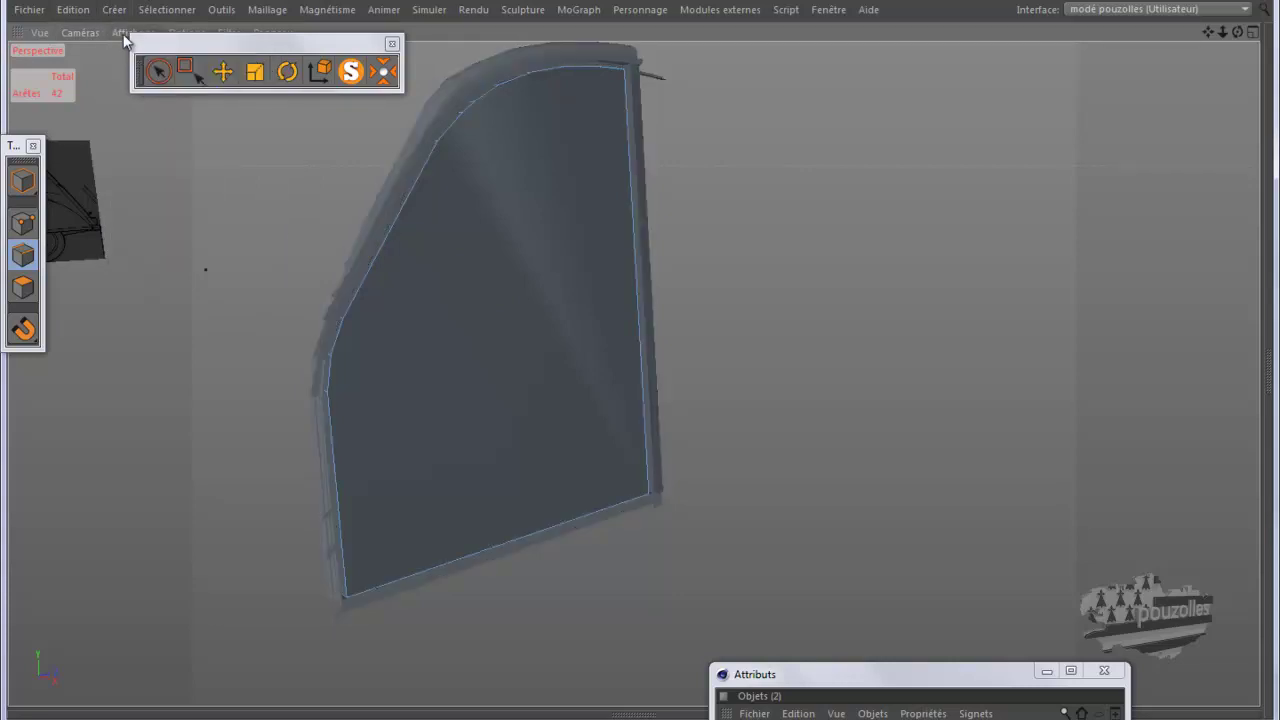
{"action": "left_click", "coordinate": [130, 32]}
{"action": "left_click", "coordinate": [141, 75]}
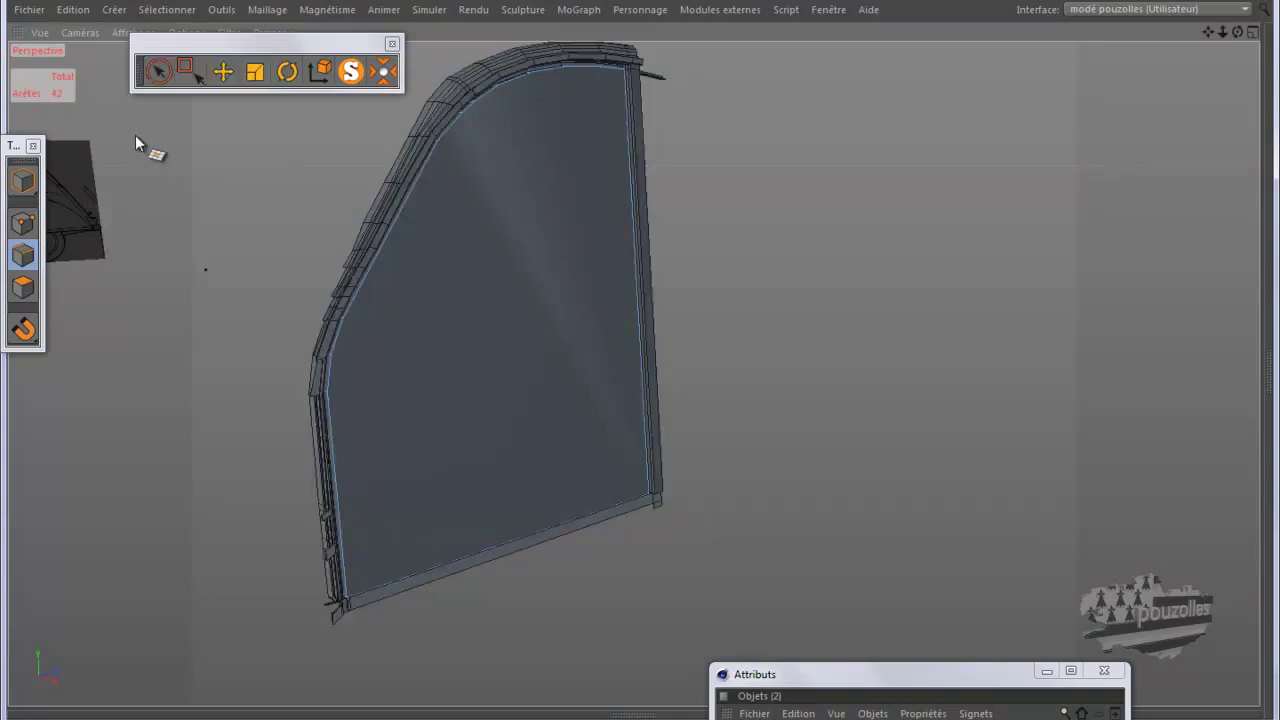
Step: Switch the viewport to iso-lines display and orbit around the new door panel
{"action": "left_click", "coordinate": [122, 32]}
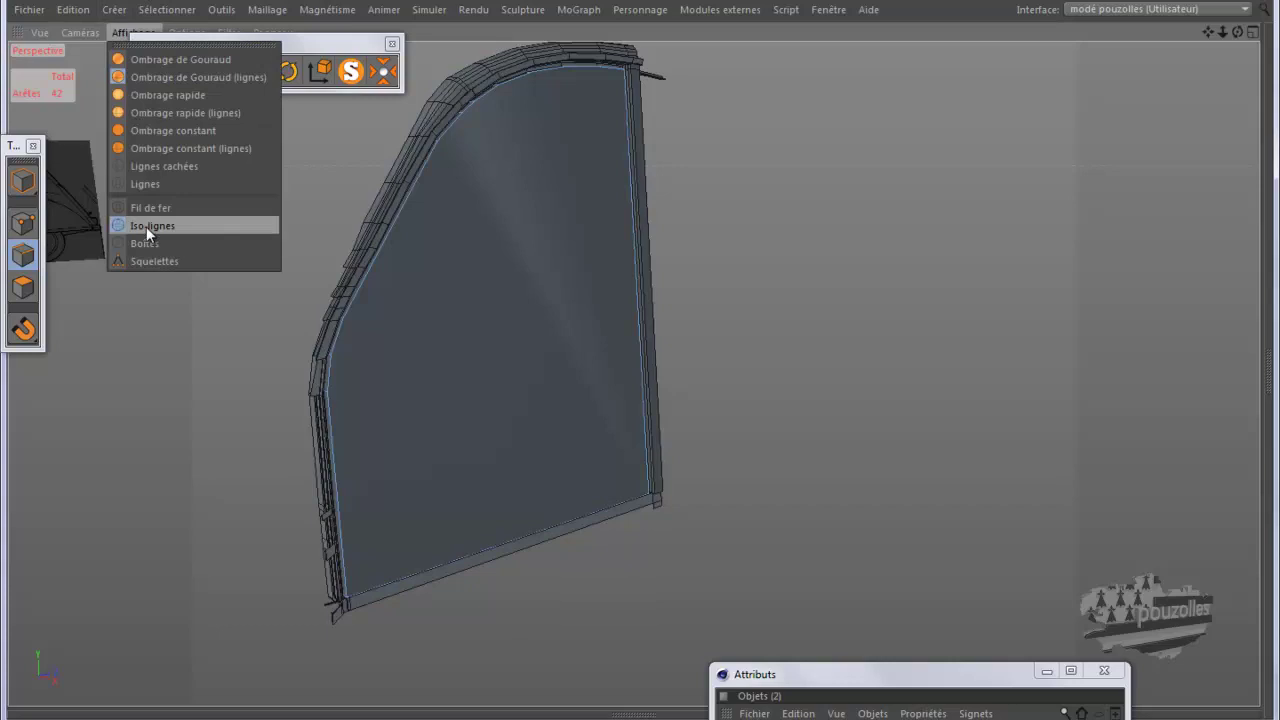
{"action": "left_click", "coordinate": [146, 210]}
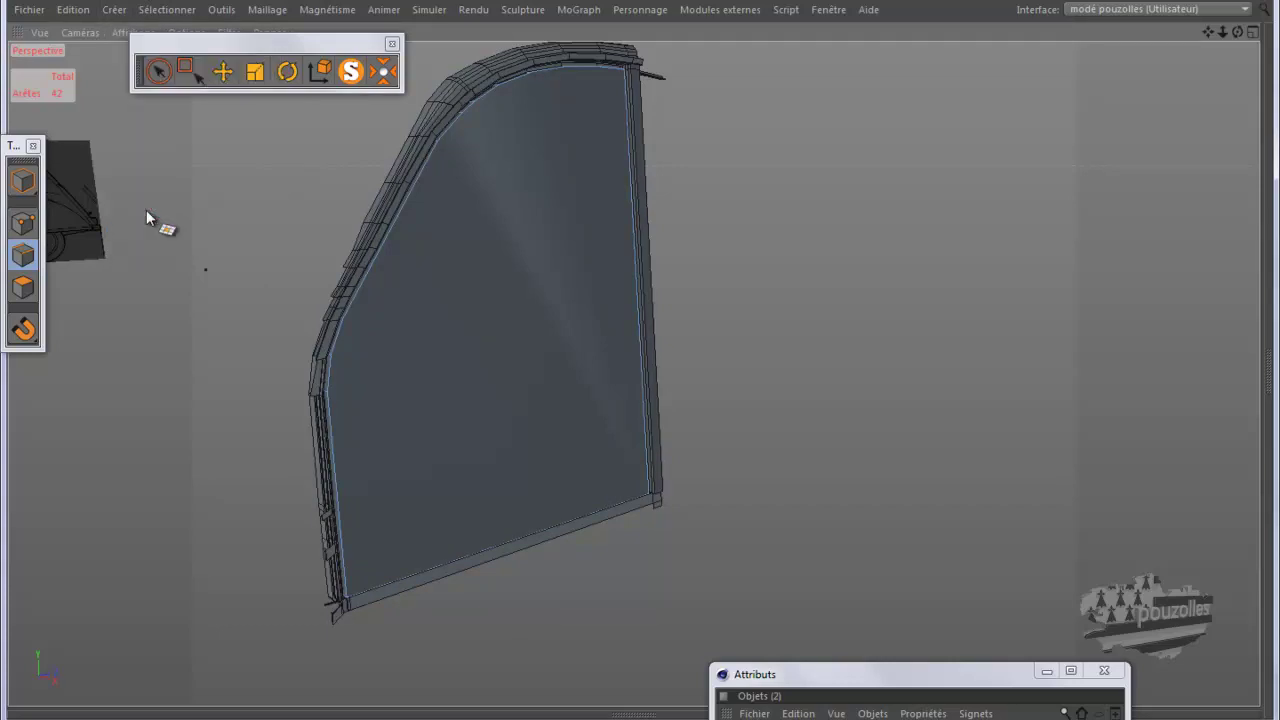
{"action": "left_click", "coordinate": [118, 32]}
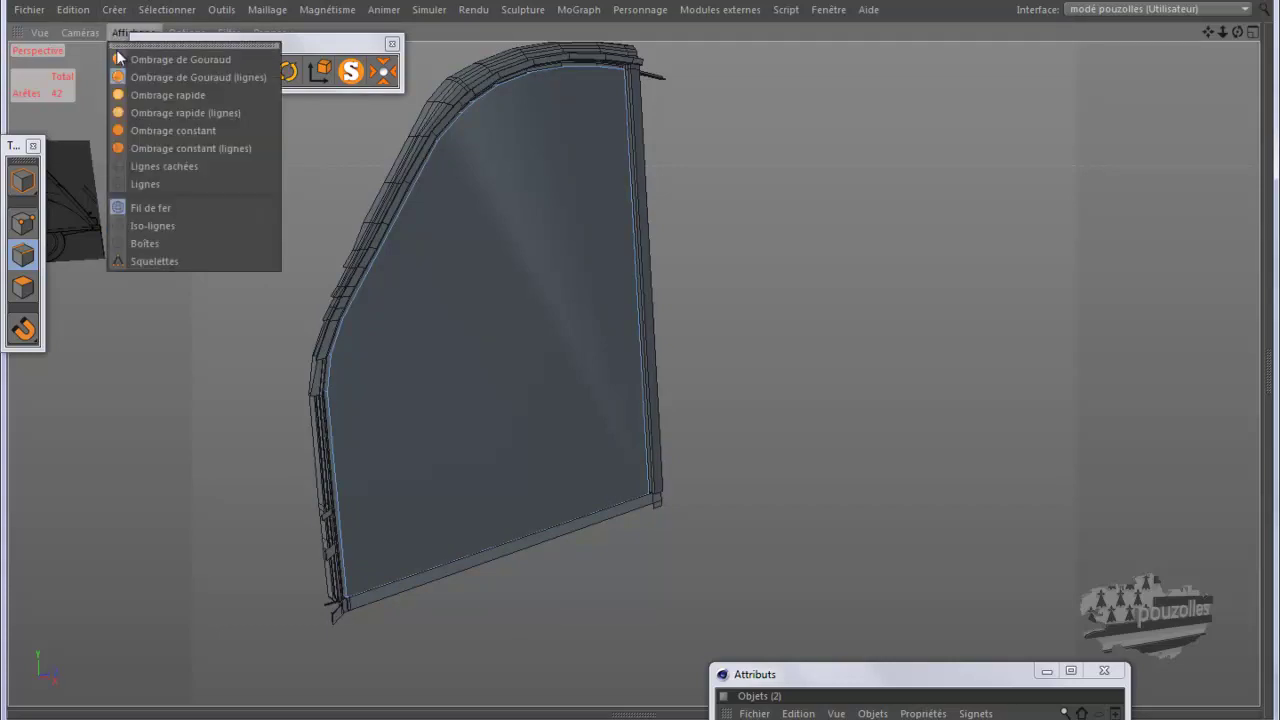
{"action": "left_click", "coordinate": [139, 222]}
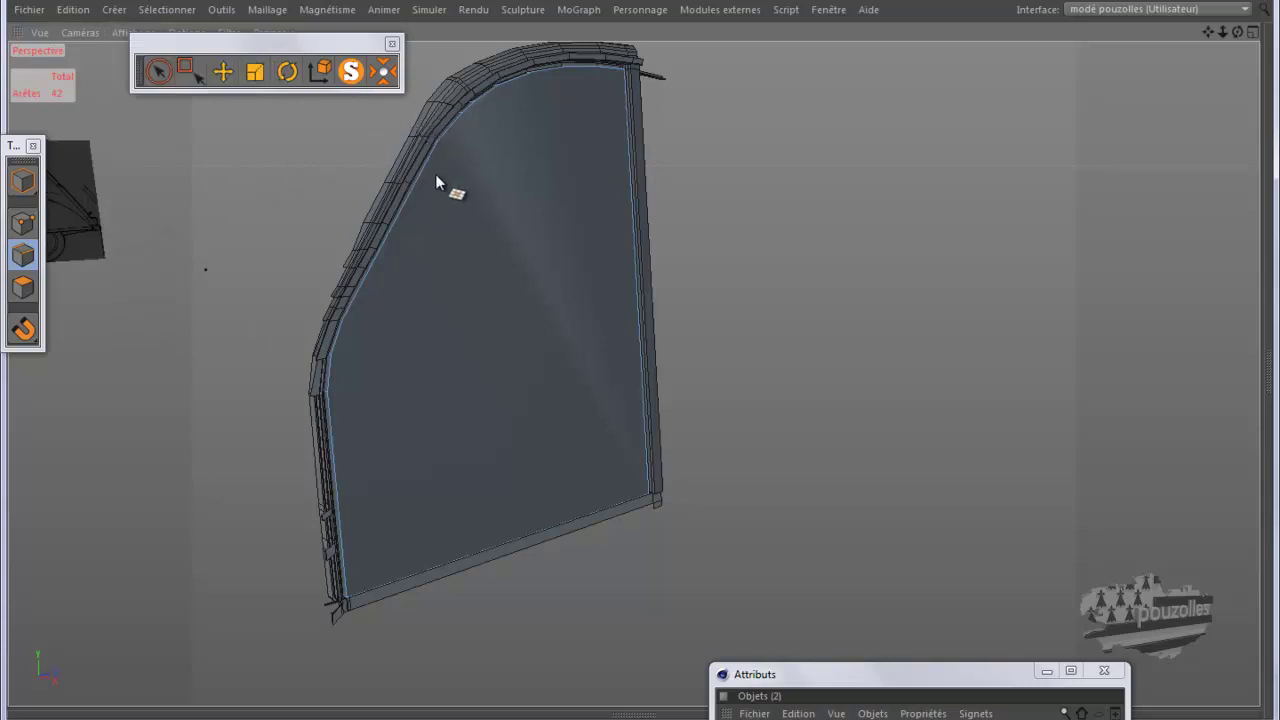
{"action": "scroll", "coordinate": [438, 174], "scroll_direction": "up", "scroll_amount": 2}
{"action": "scroll", "coordinate": [438, 174], "scroll_direction": "up", "scroll_amount": 1}
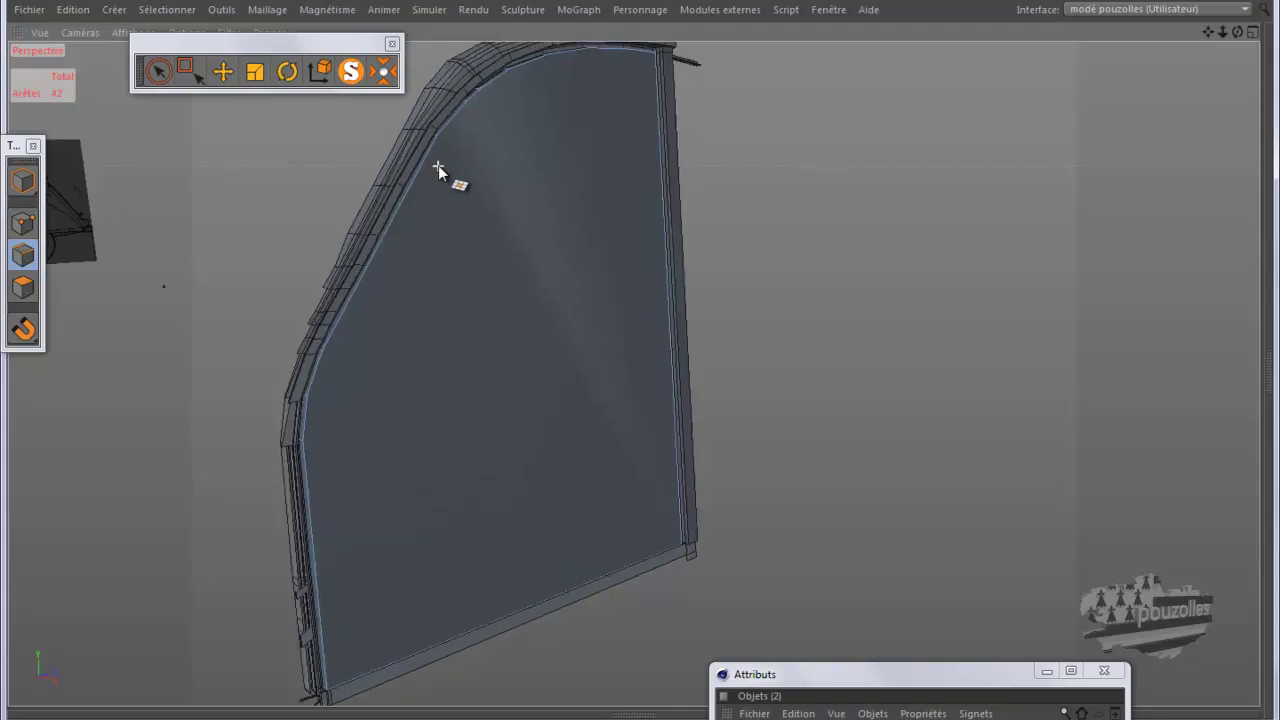
{"action": "mouse_move", "coordinate": [1238, 32]}
{"action": "left_mouse_down"}
{"action": "mouse_move", "coordinate": [640, 363]}
{"action": "mouse_move", "coordinate": [620, 356]}
{"action": "mouse_move", "coordinate": [634, 369]}
{"action": "mouse_move", "coordinate": [661, 356]}
{"action": "mouse_move", "coordinate": [653, 364]}
{"action": "mouse_move", "coordinate": [666, 369]}
{"action": "left_mouse_up"}
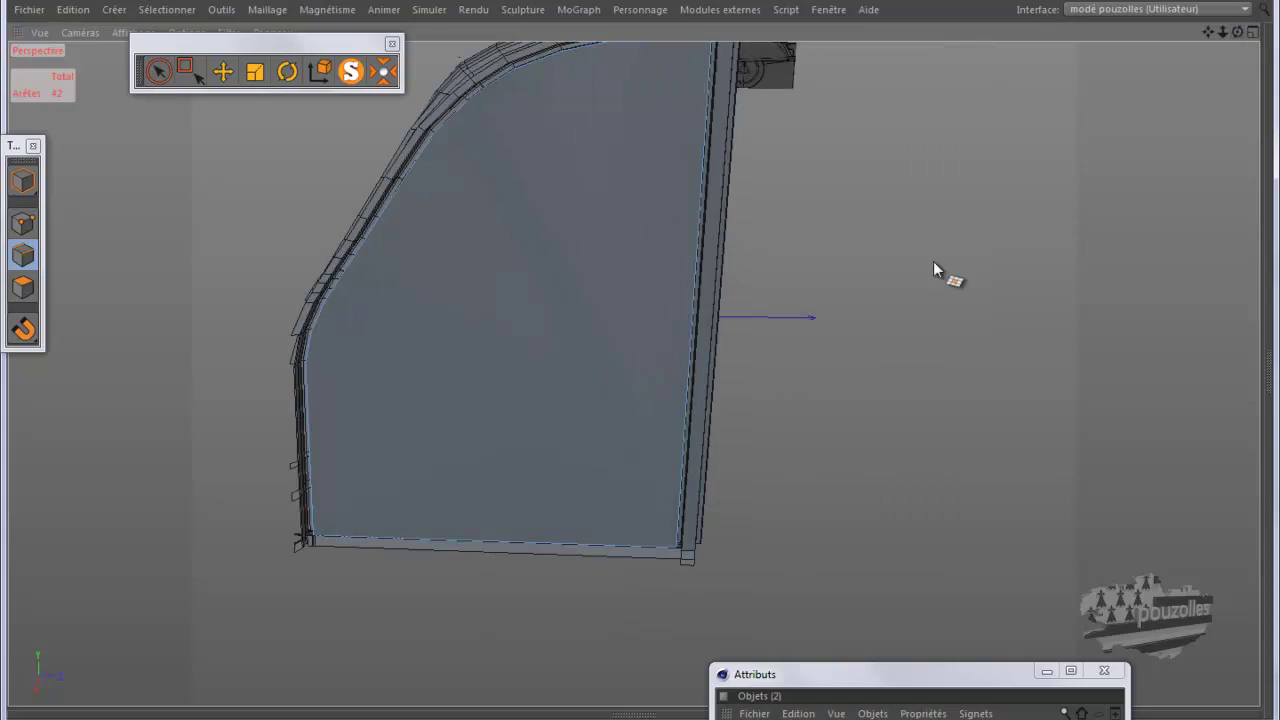
Step: Enable snapping and make the caisse body visible behind the door
{"action": "left_click", "coordinate": [349, 72]}
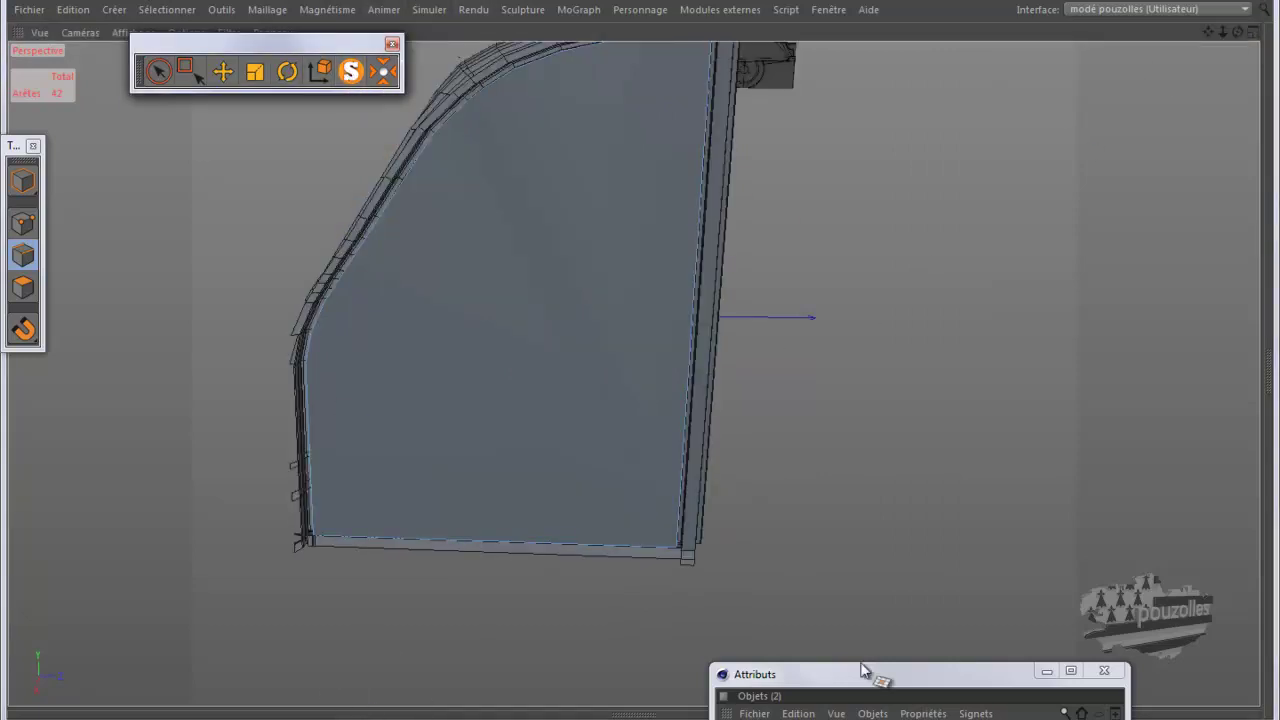
{"action": "left_click_drag", "start_coordinate": [902, 681], "coordinate": [978, 180]}
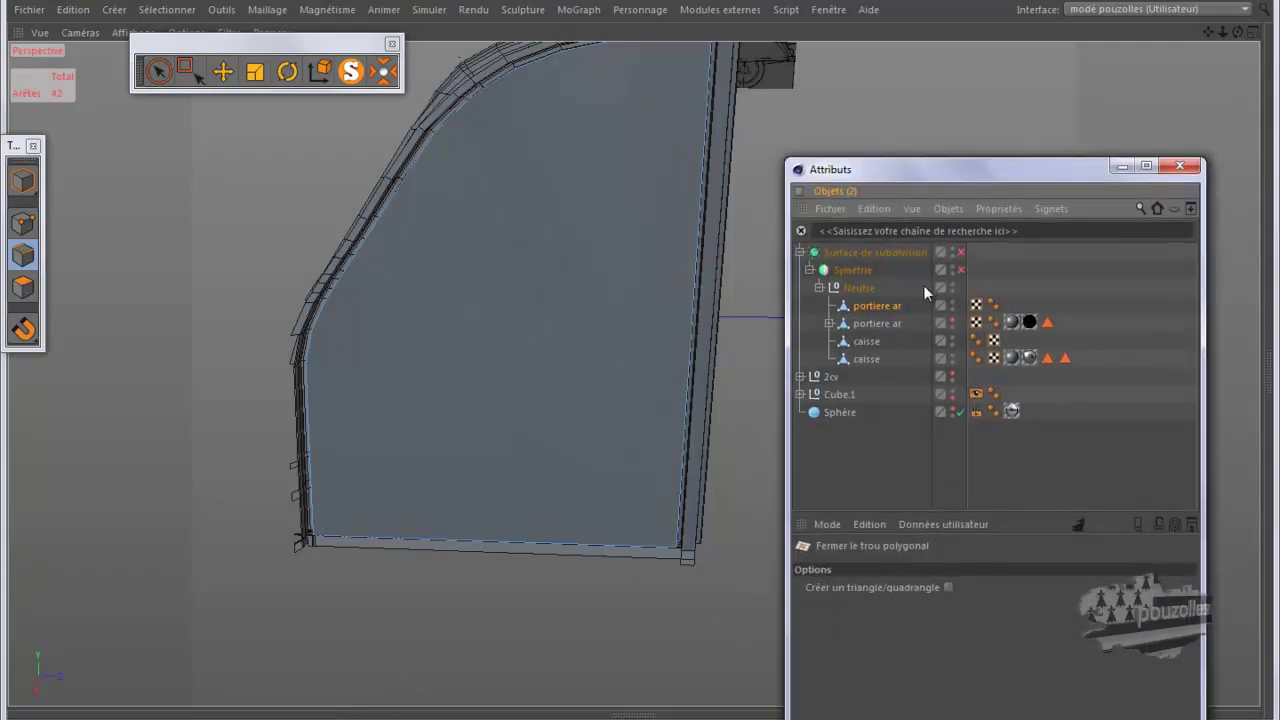
{"action": "left_click", "coordinate": [952, 325]}
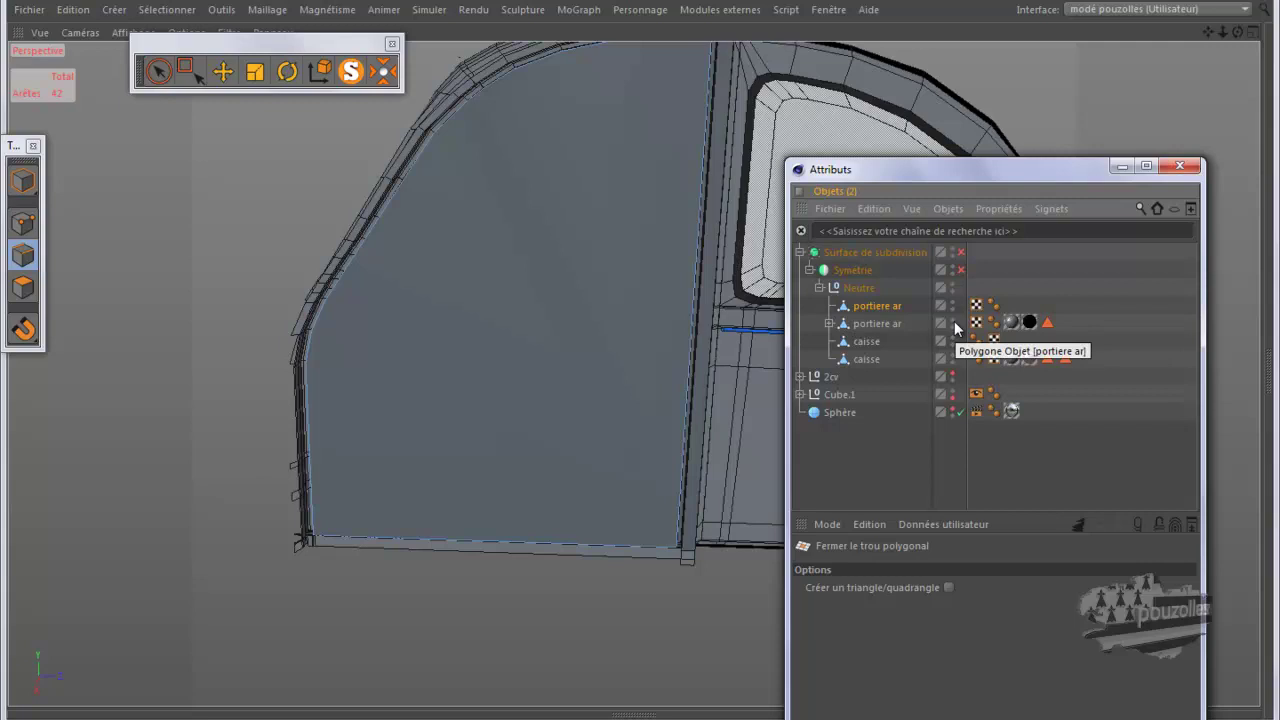
Step: Expand portiere ar and hide its joint and vitre parts in the viewport
{"action": "left_click", "coordinate": [829, 324]}
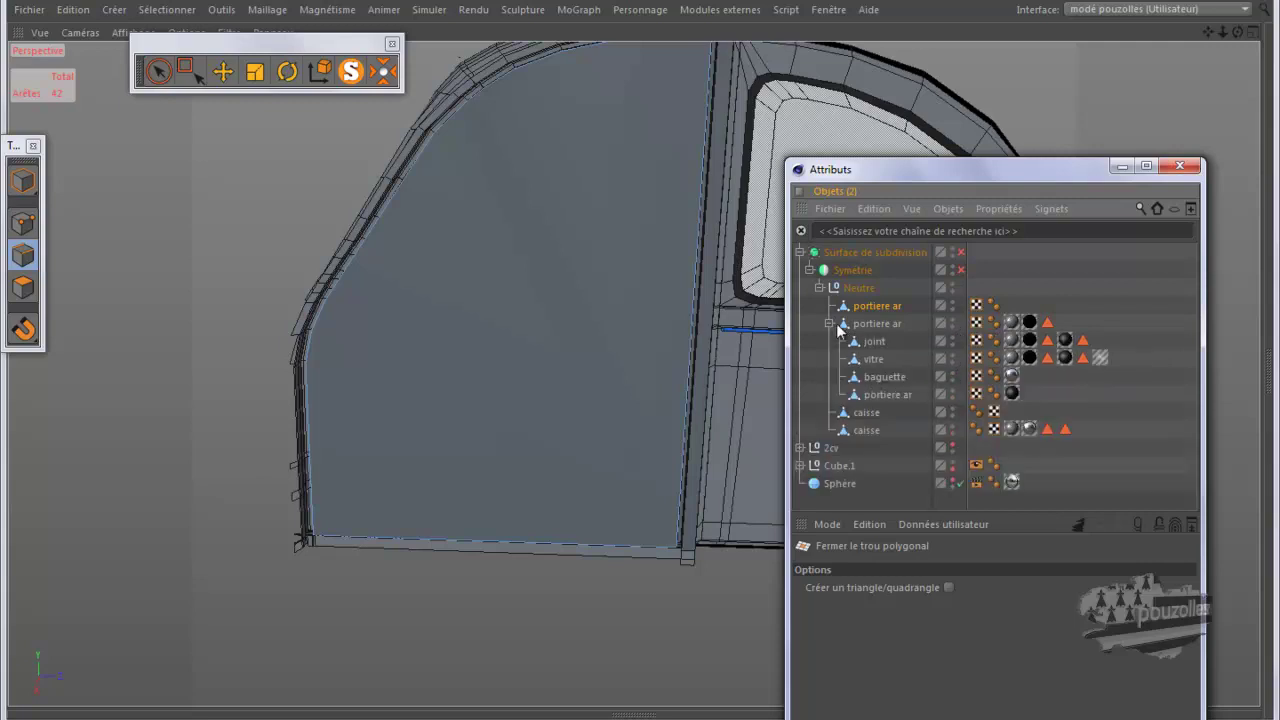
{"action": "left_click", "coordinate": [952, 338]}
{"action": "left_click_drag", "start_coordinate": [952, 343], "coordinate": [963, 381]}
{"action": "left_click_drag", "start_coordinate": [963, 381], "coordinate": [957, 396]}
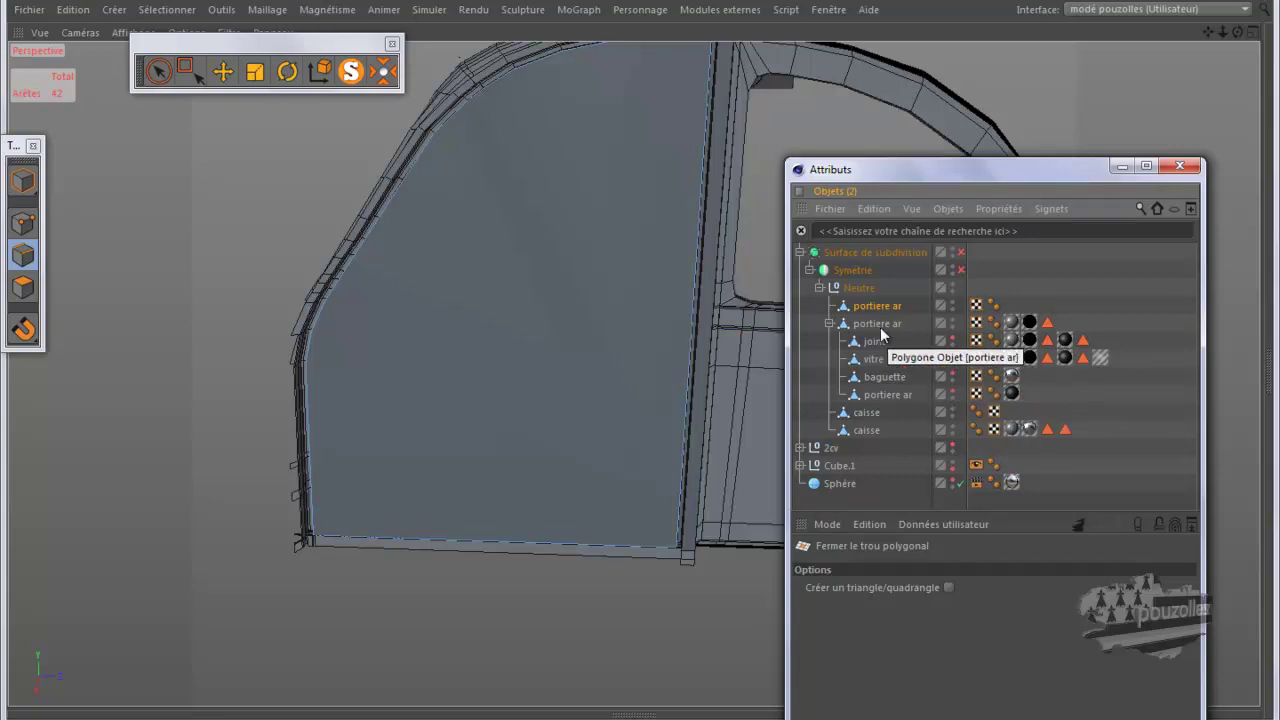
Step: Minimize the Attributes panel, zoom in and select the new door polygon
{"action": "left_click", "coordinate": [1122, 166]}
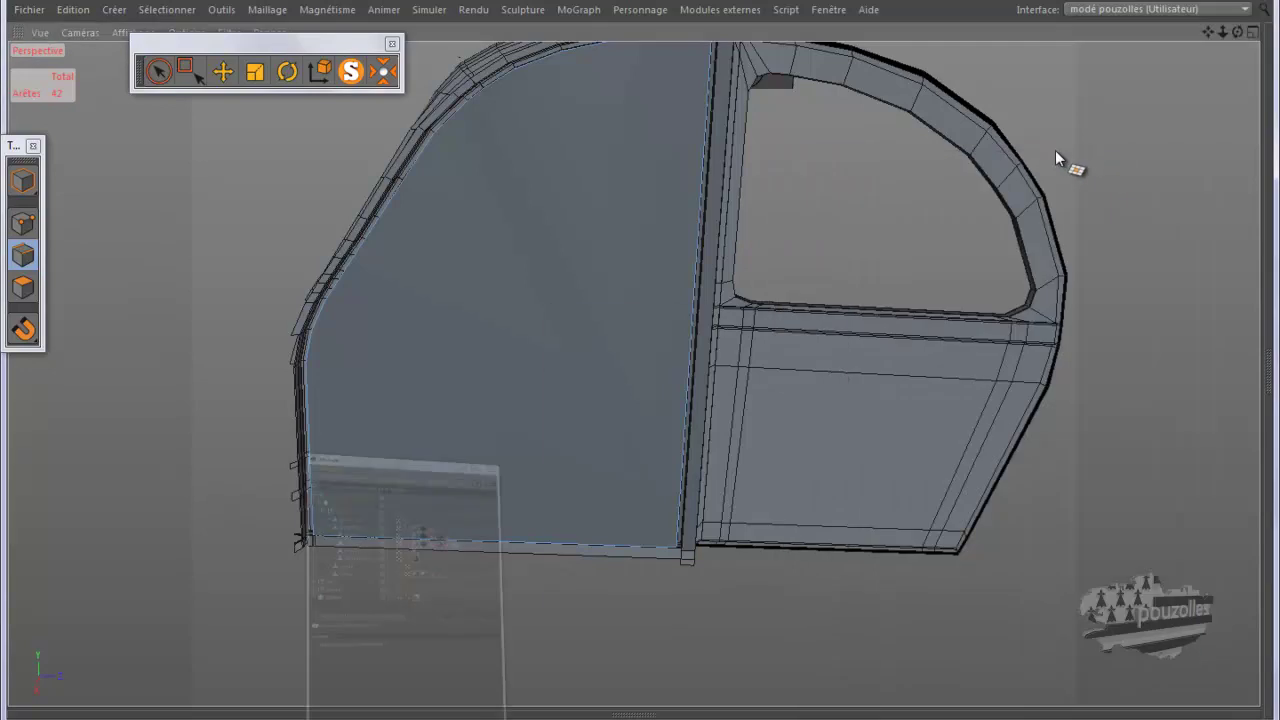
{"action": "scroll", "coordinate": [675, 251], "scroll_direction": "up", "scroll_amount": 2}
{"action": "scroll", "coordinate": [693, 250], "scroll_direction": "up", "scroll_amount": 1}
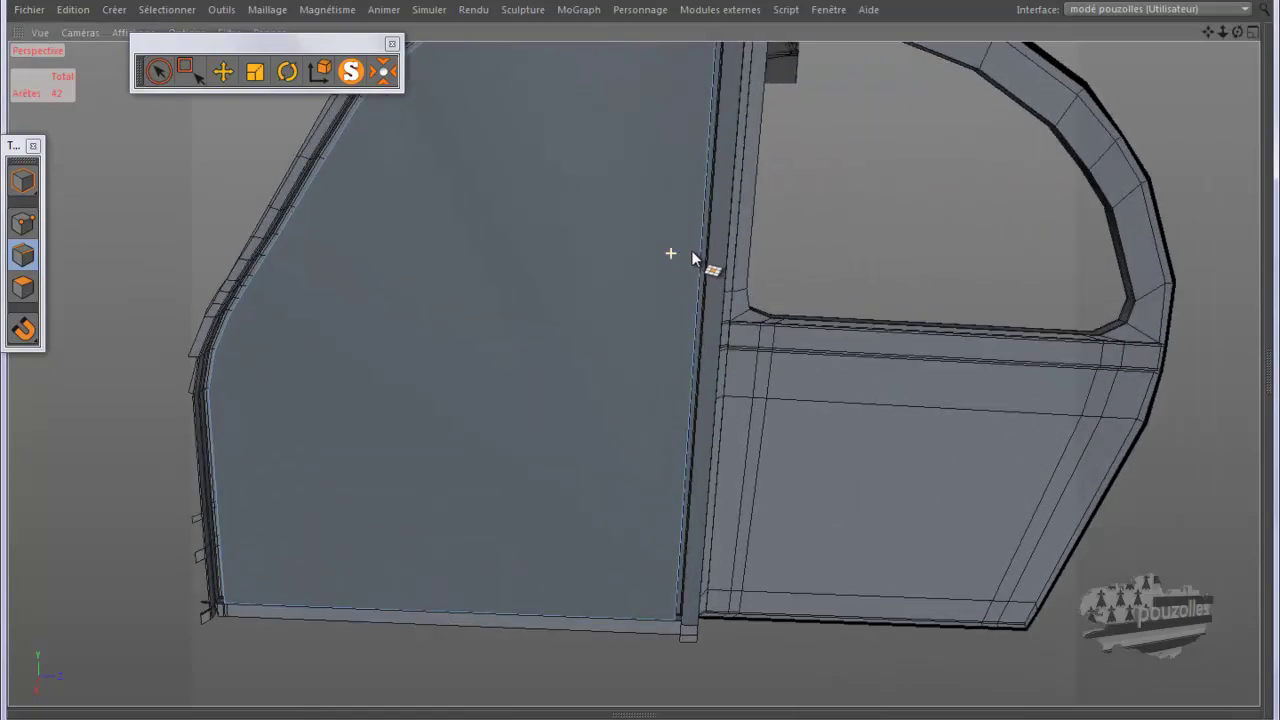
{"action": "left_click", "coordinate": [571, 297]}
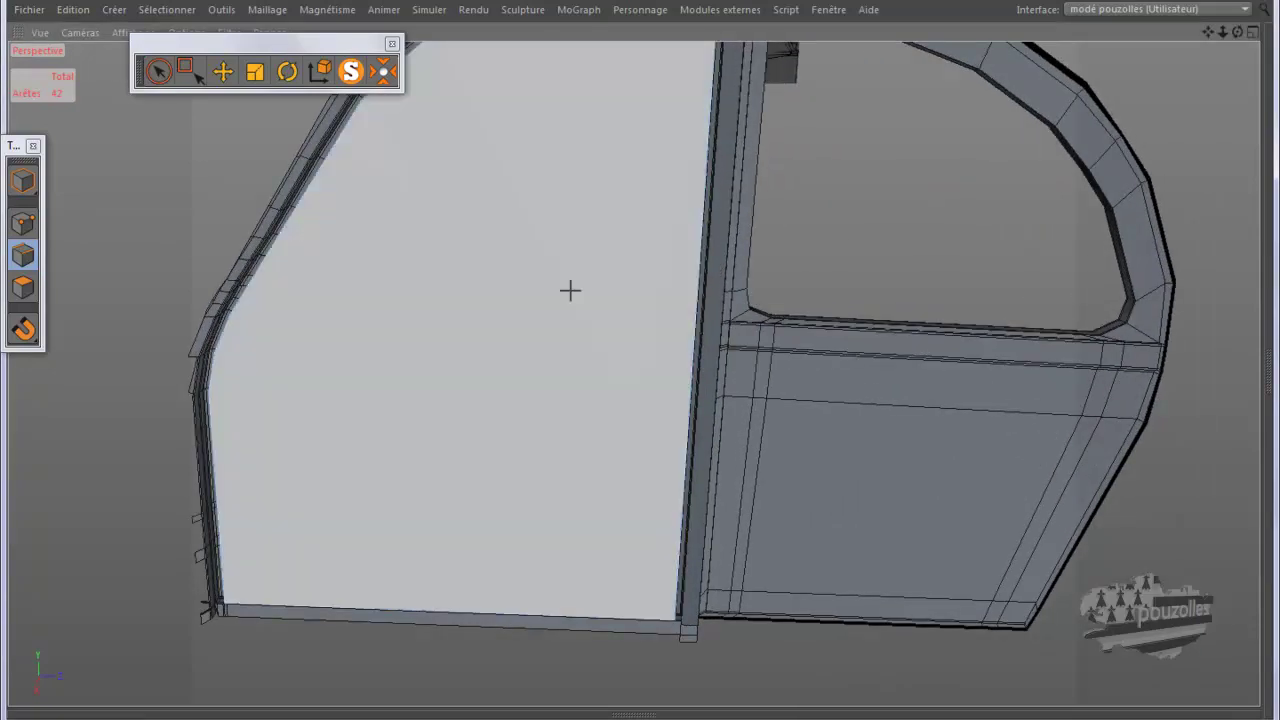
Step: Activate the Knife tool and maximize the Droite side view
{"action": "right_click", "coordinate": [462, 356]}
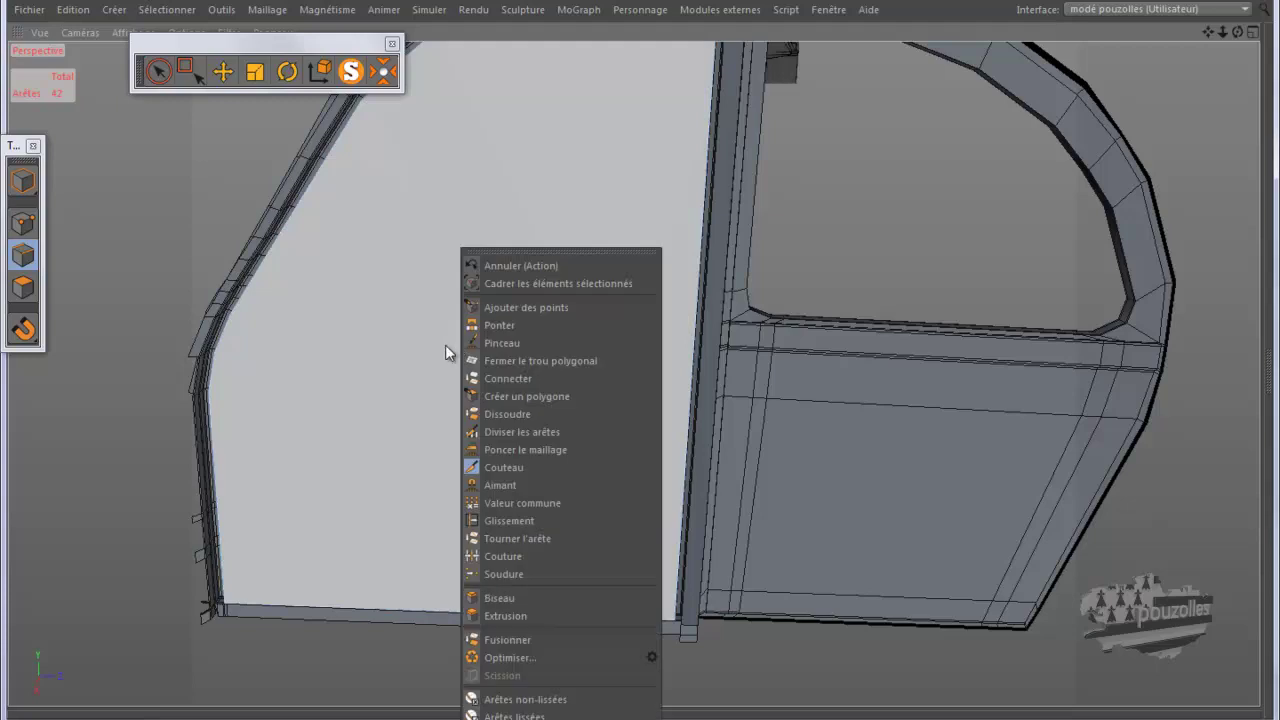
{"action": "left_click", "coordinate": [143, 340]}
{"action": "middle_click", "coordinate": [143, 338]}
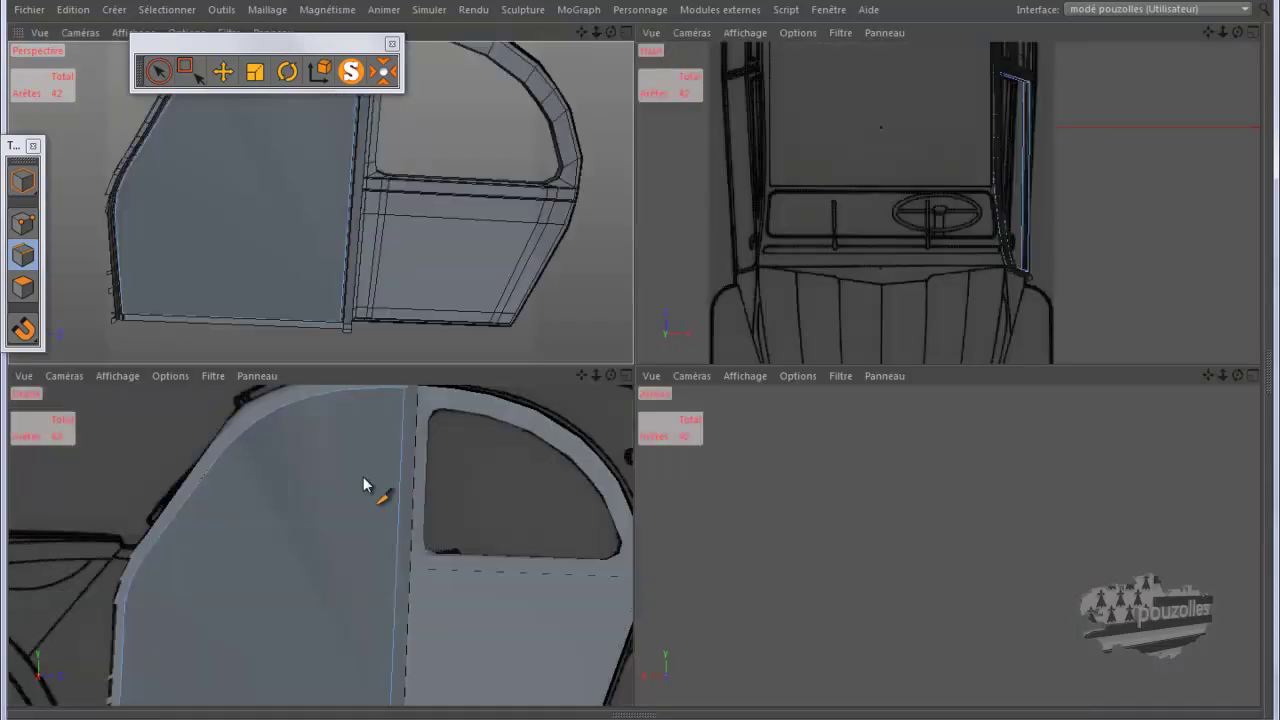
{"action": "middle_click", "coordinate": [363, 476]}
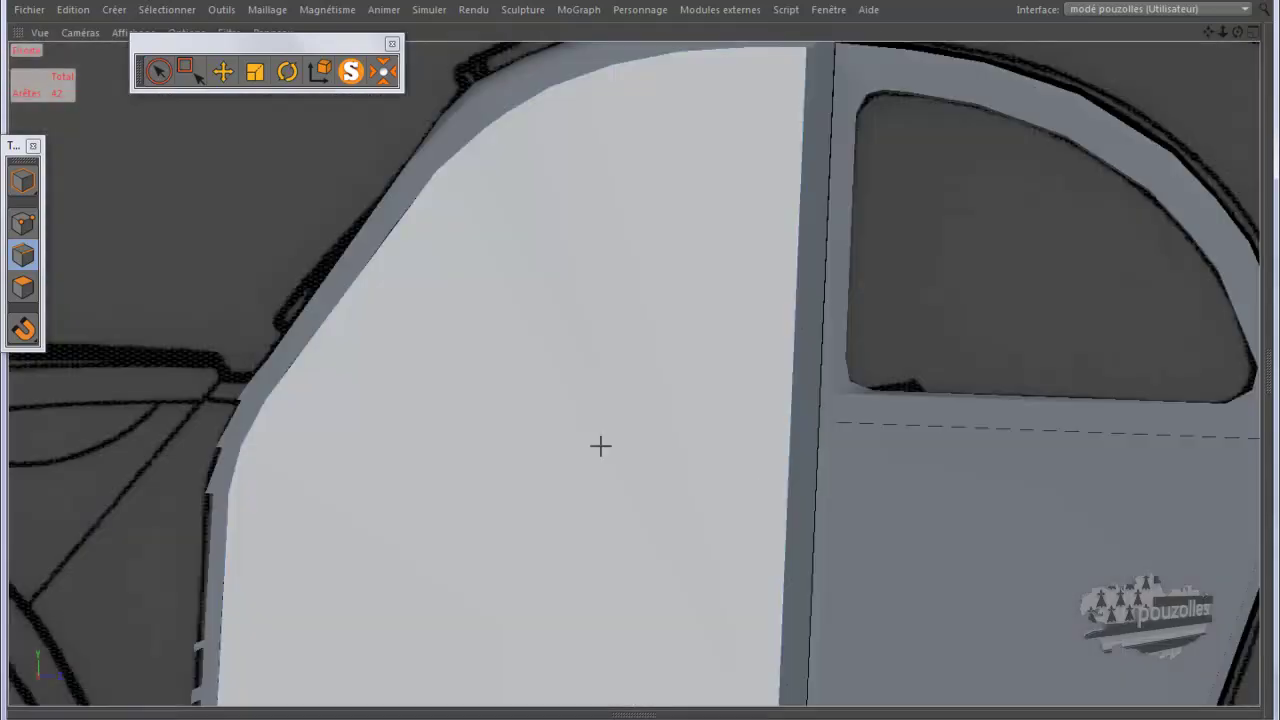
{"action": "scroll", "coordinate": [1075, 532], "scroll_direction": "up", "scroll_amount": 1}
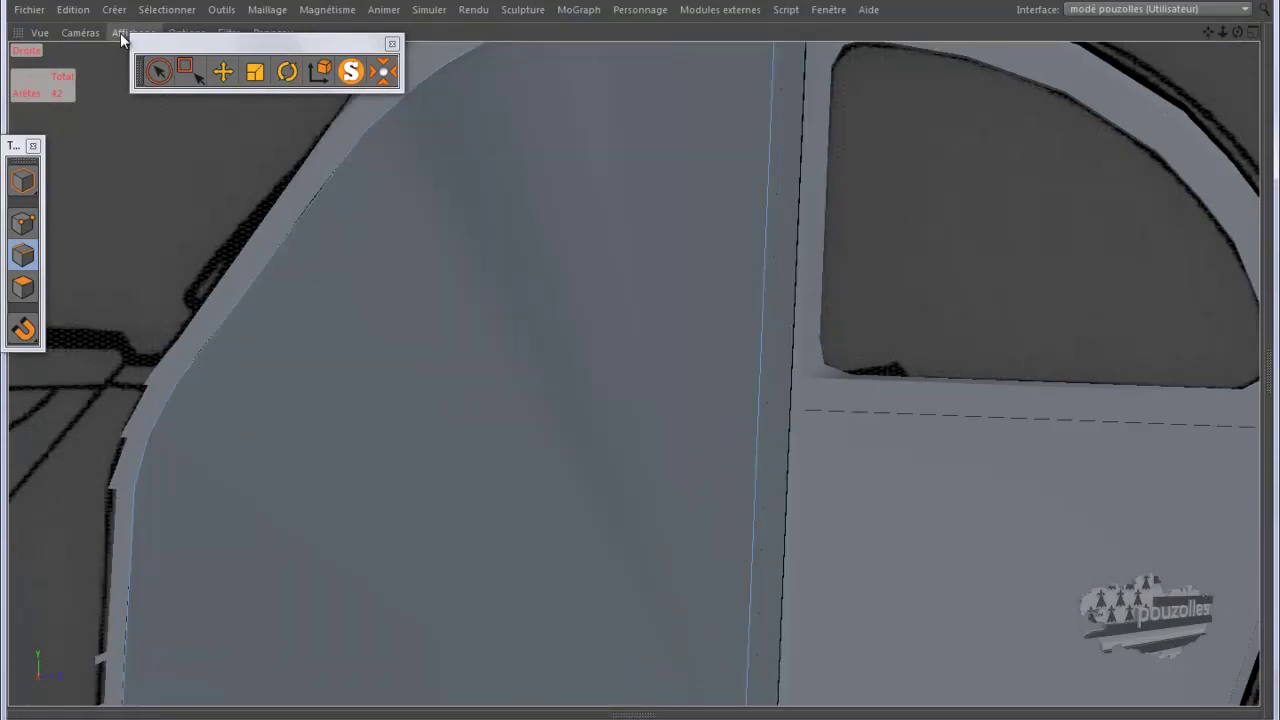
Step: Display the model as lines and zoom in on the body seams
{"action": "left_click", "coordinate": [120, 33]}
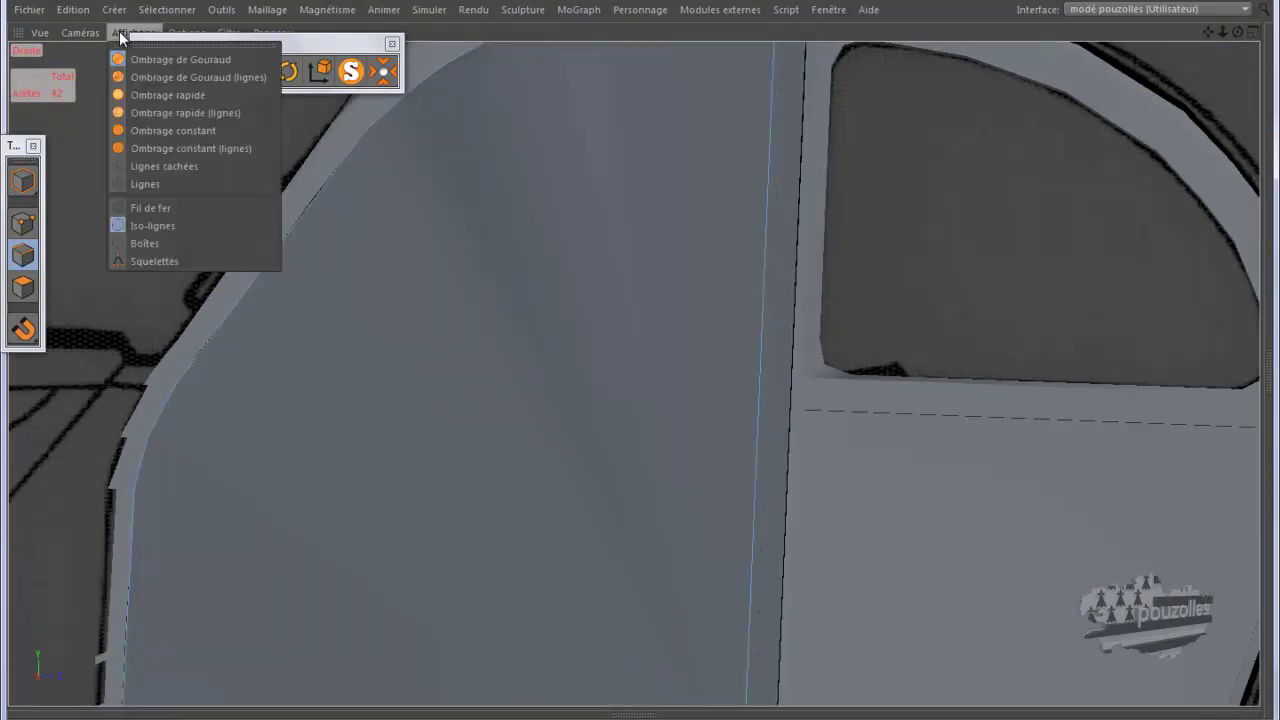
{"action": "left_click", "coordinate": [136, 182]}
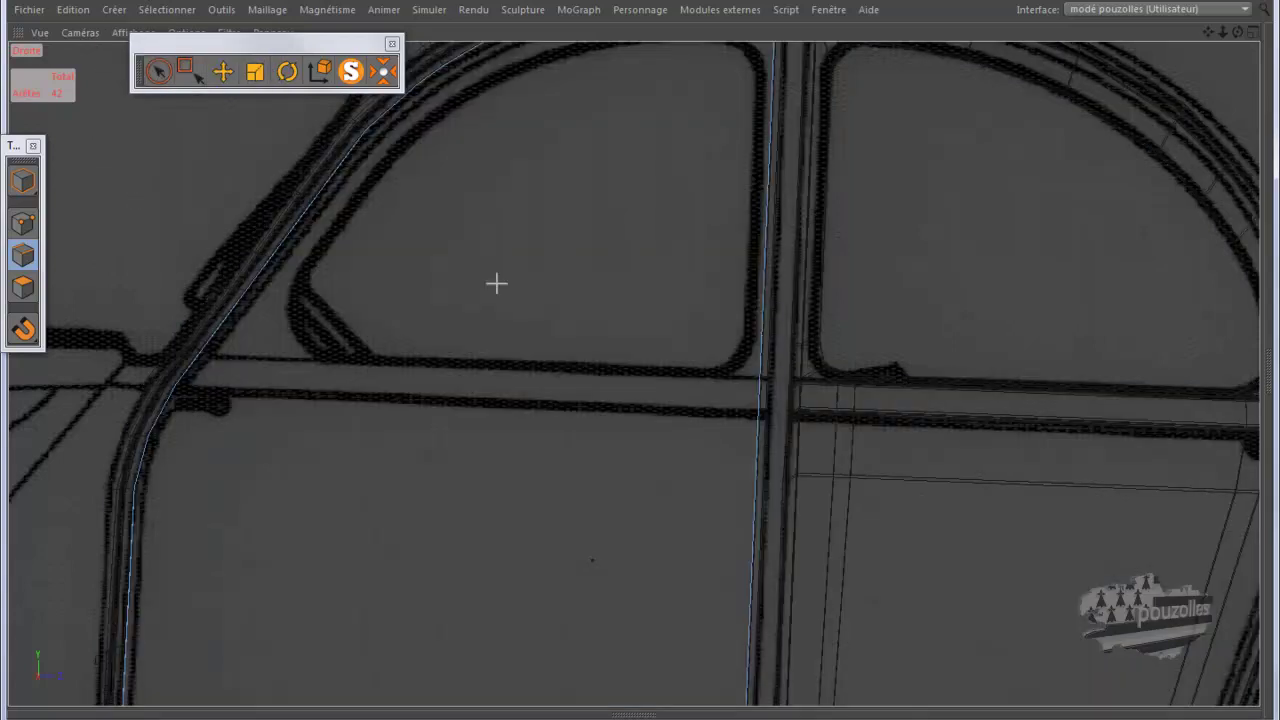
{"action": "scroll", "coordinate": [843, 417], "scroll_direction": "up", "scroll_amount": 3}
{"action": "scroll", "coordinate": [842, 416], "scroll_direction": "up", "scroll_amount": 1}
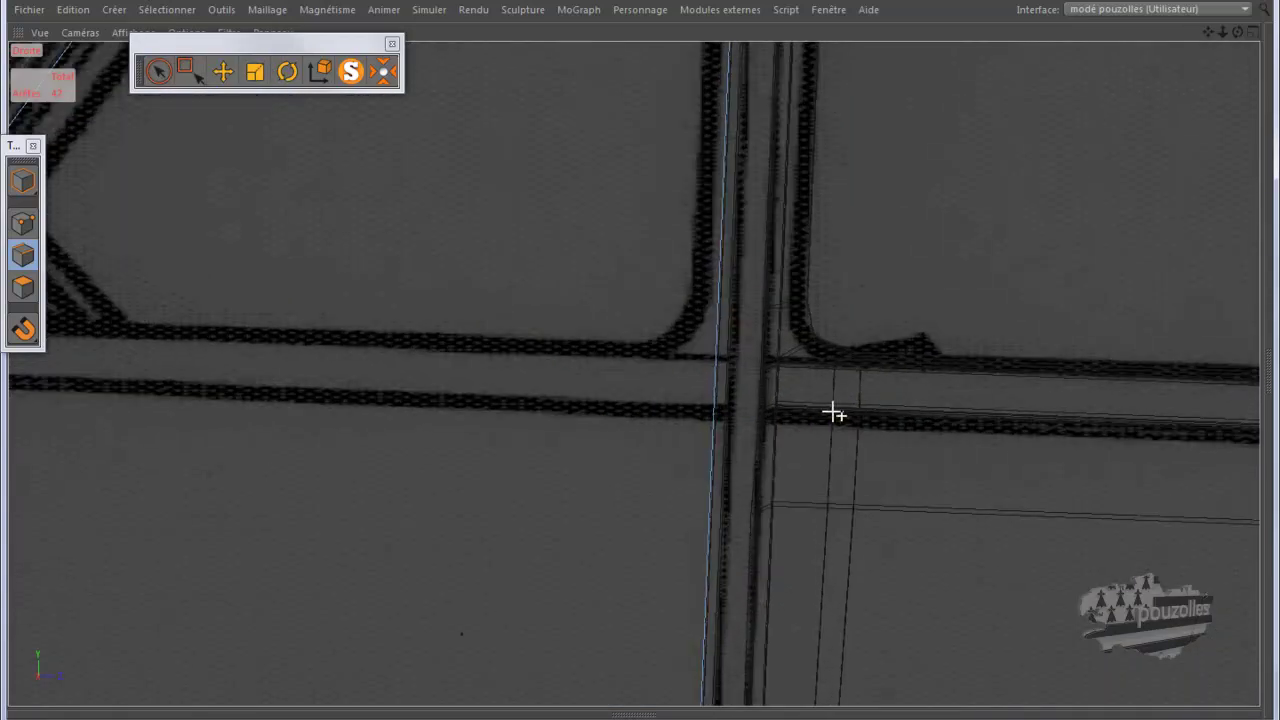
{"action": "scroll", "coordinate": [840, 414], "scroll_direction": "up", "scroll_amount": 1}
{"action": "scroll", "coordinate": [836, 412], "scroll_direction": "up", "scroll_amount": 1}
{"action": "scroll", "coordinate": [828, 410], "scroll_direction": "up", "scroll_amount": 1}
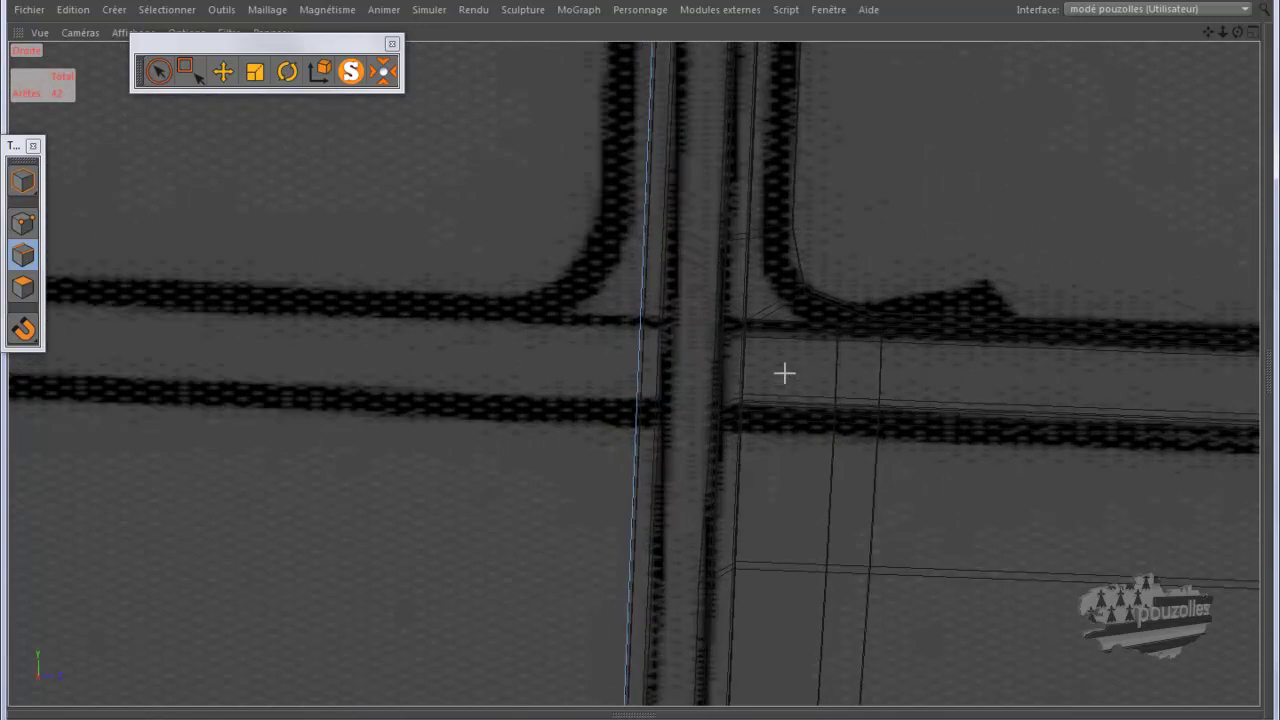
{"action": "scroll", "coordinate": [785, 320], "scroll_direction": "up", "scroll_amount": 1}
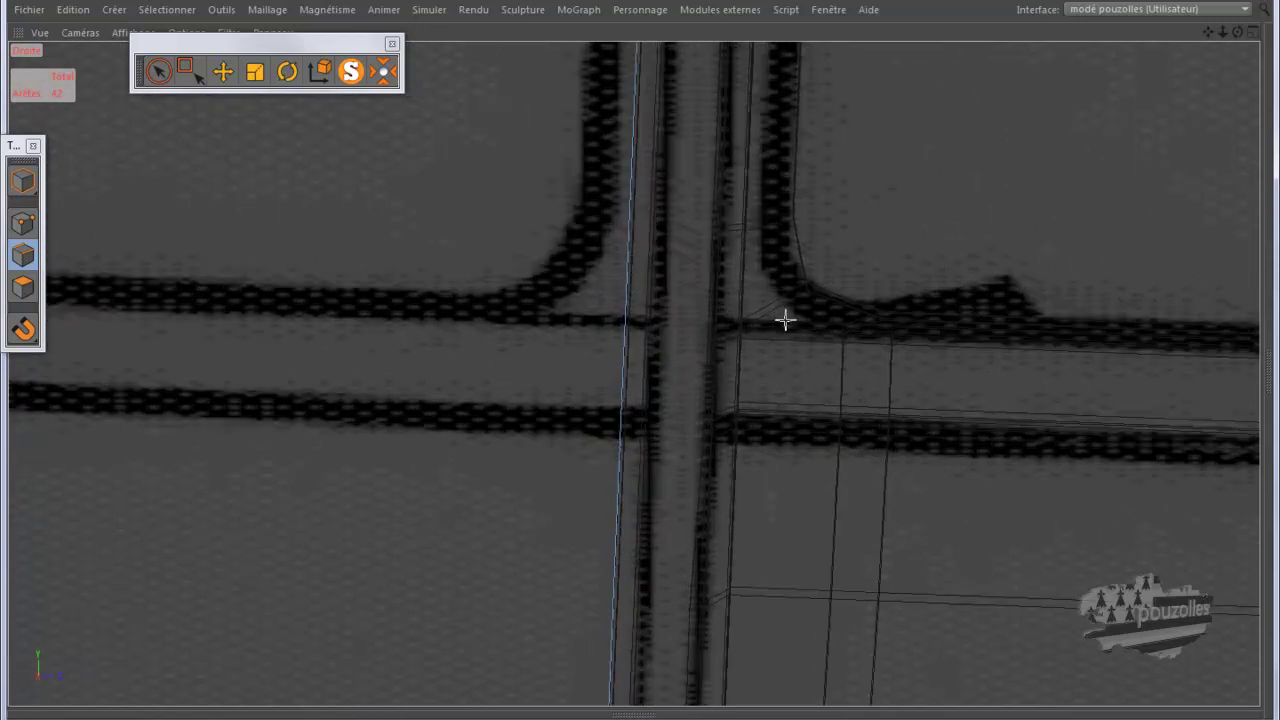
{"action": "scroll", "coordinate": [785, 320], "scroll_direction": "up", "scroll_amount": 1}
{"action": "scroll", "coordinate": [785, 320], "scroll_direction": "up", "scroll_amount": 1}
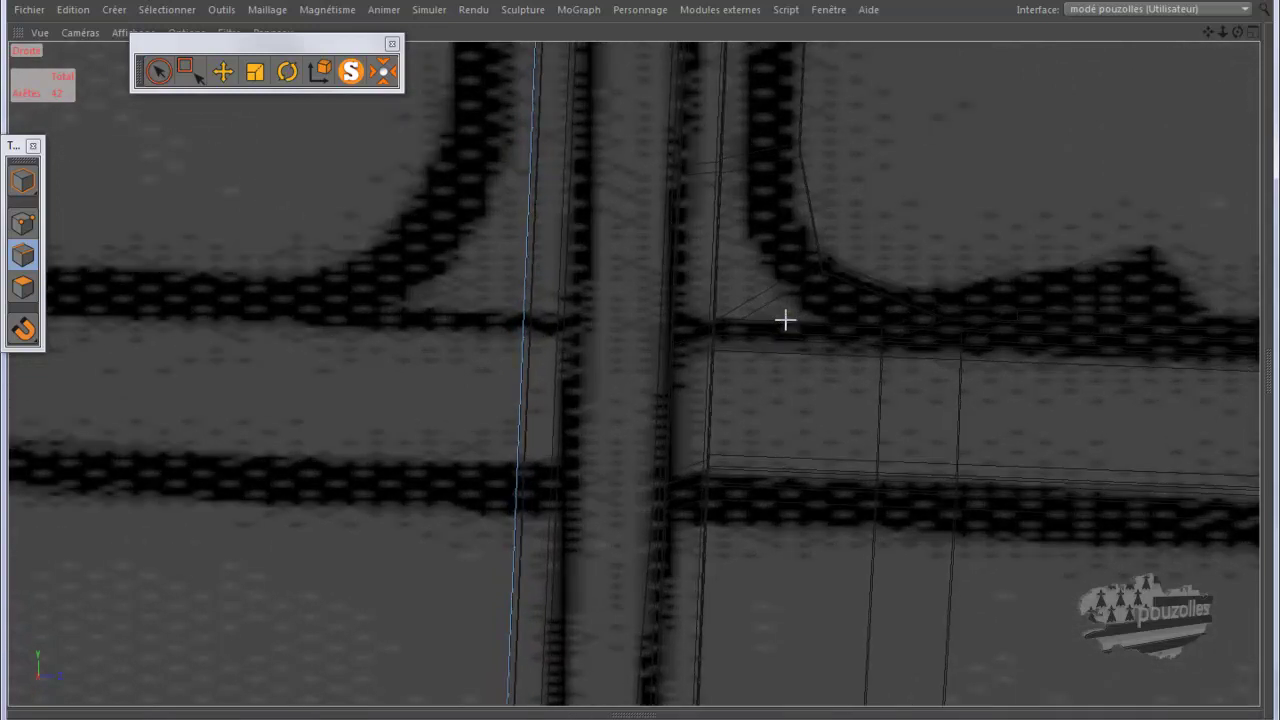
Step: Knife-cut the door polygon along the upper and lower body seam lines
{"action": "left_click", "coordinate": [713, 333]}
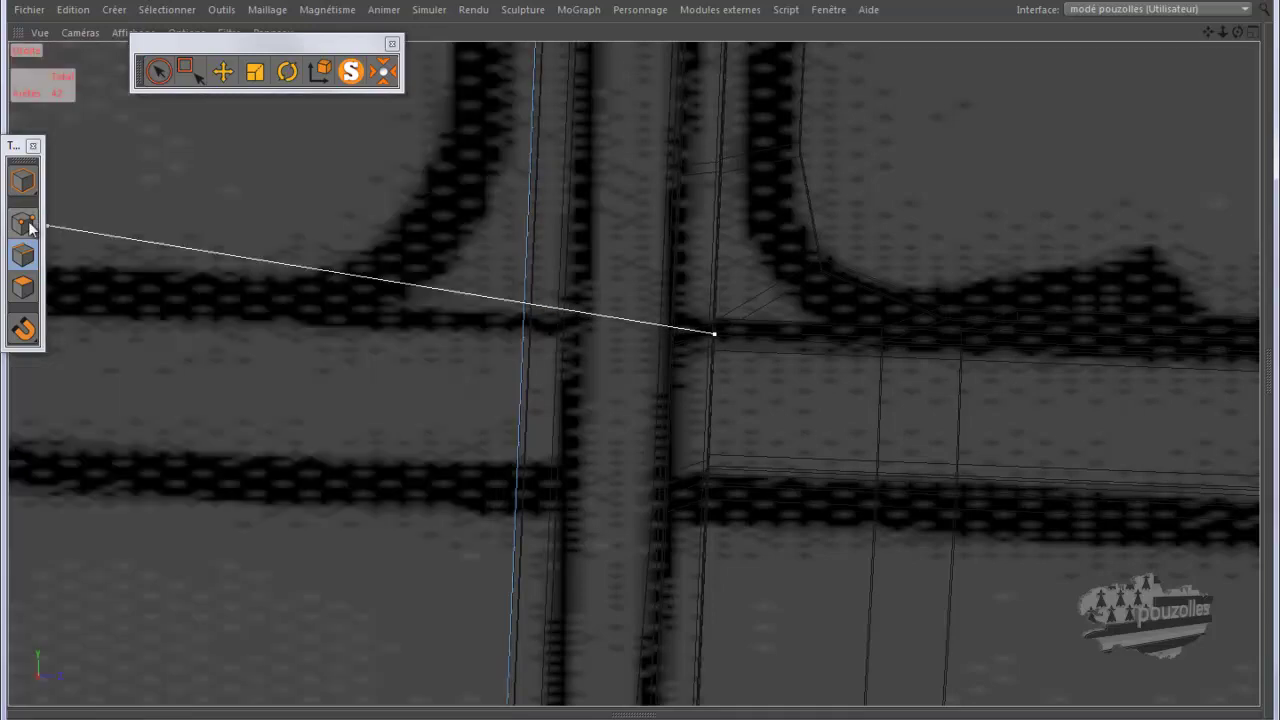
{"action": "left_click", "coordinate": [29, 225]}
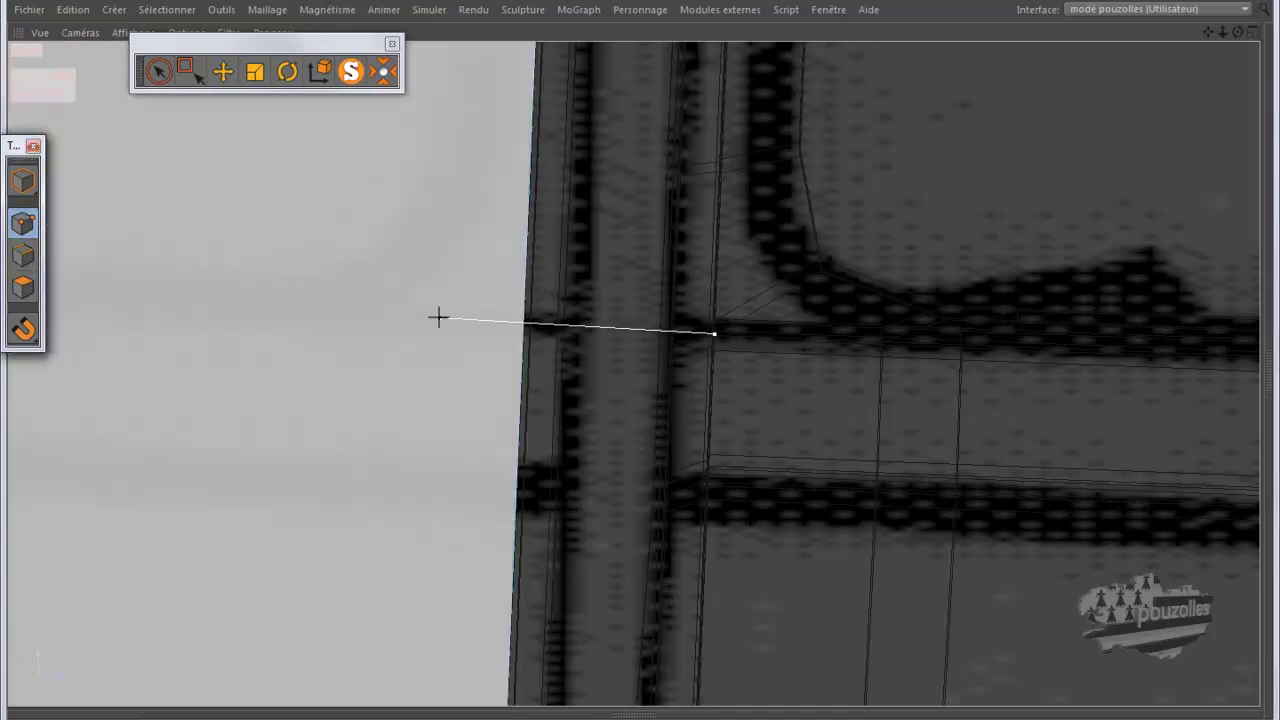
{"action": "left_click", "coordinate": [438, 317]}
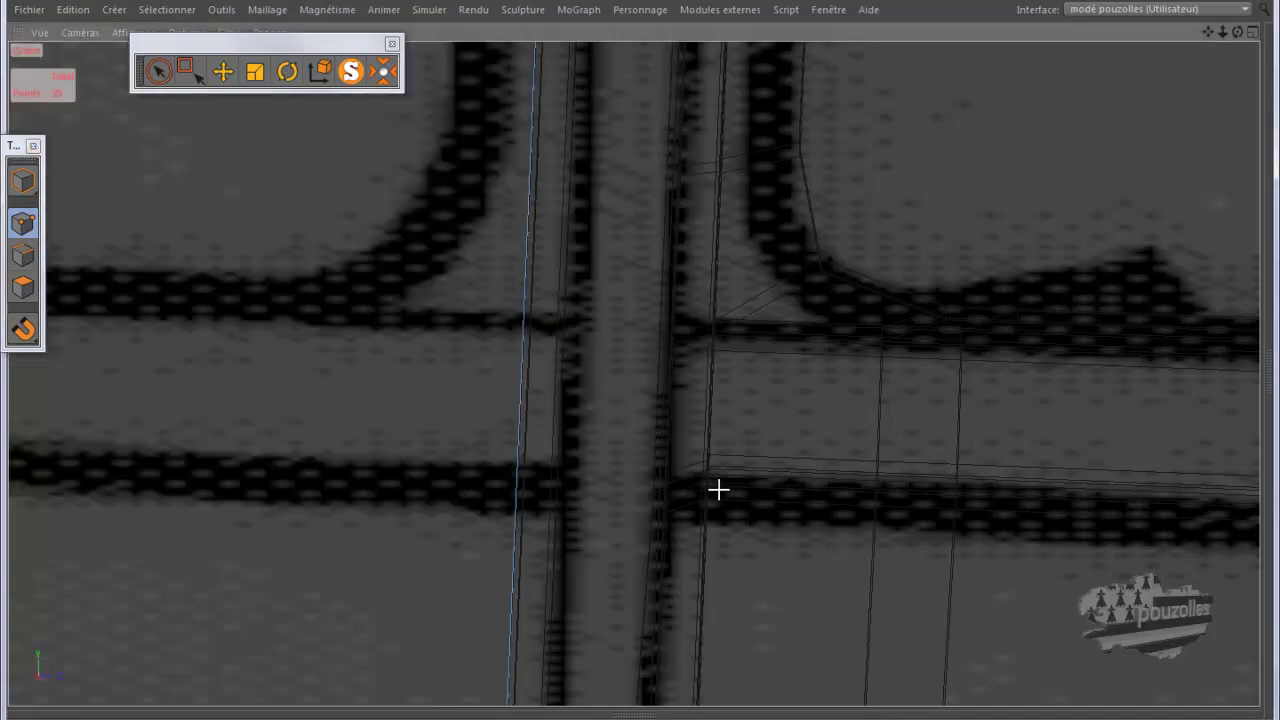
{"action": "left_click", "coordinate": [708, 465]}
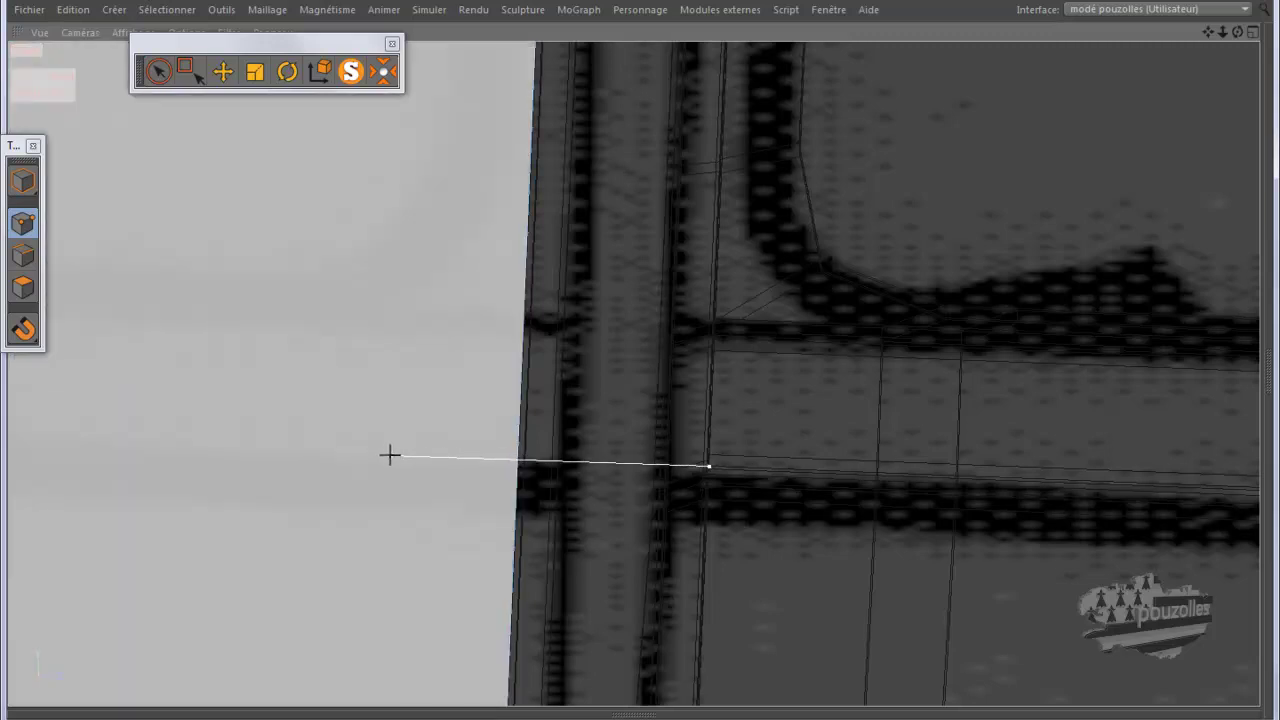
{"action": "left_click", "coordinate": [390, 455]}
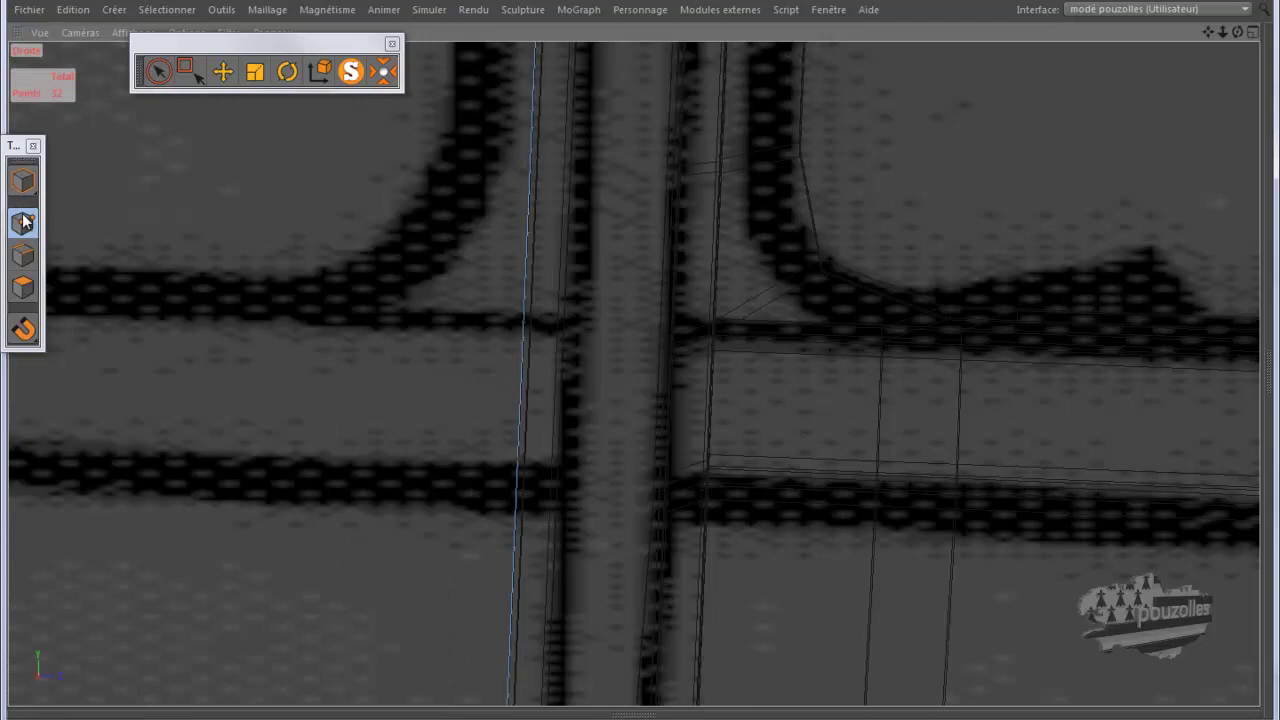
Step: Switch to Points mode and review the knife options panel, then close it
{"action": "left_click", "coordinate": [24, 222]}
{"action": "key", "text": "shift+F5"}
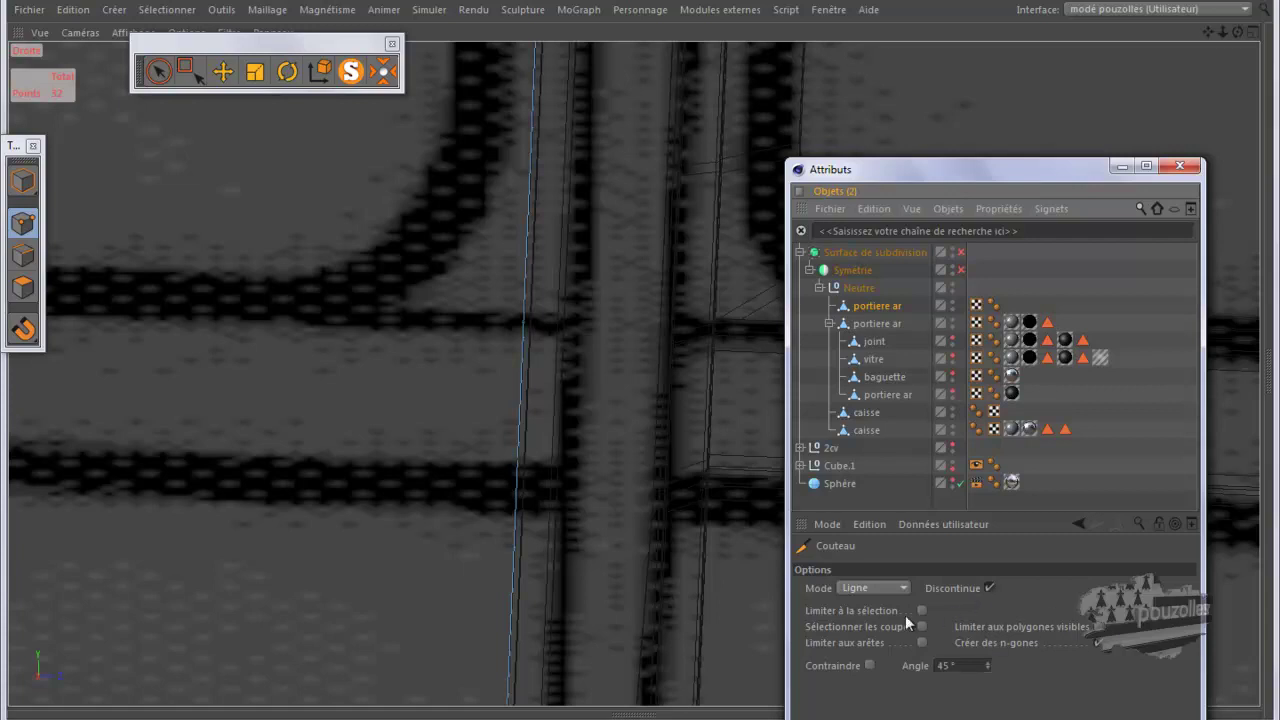
{"action": "left_click", "coordinate": [1122, 166]}
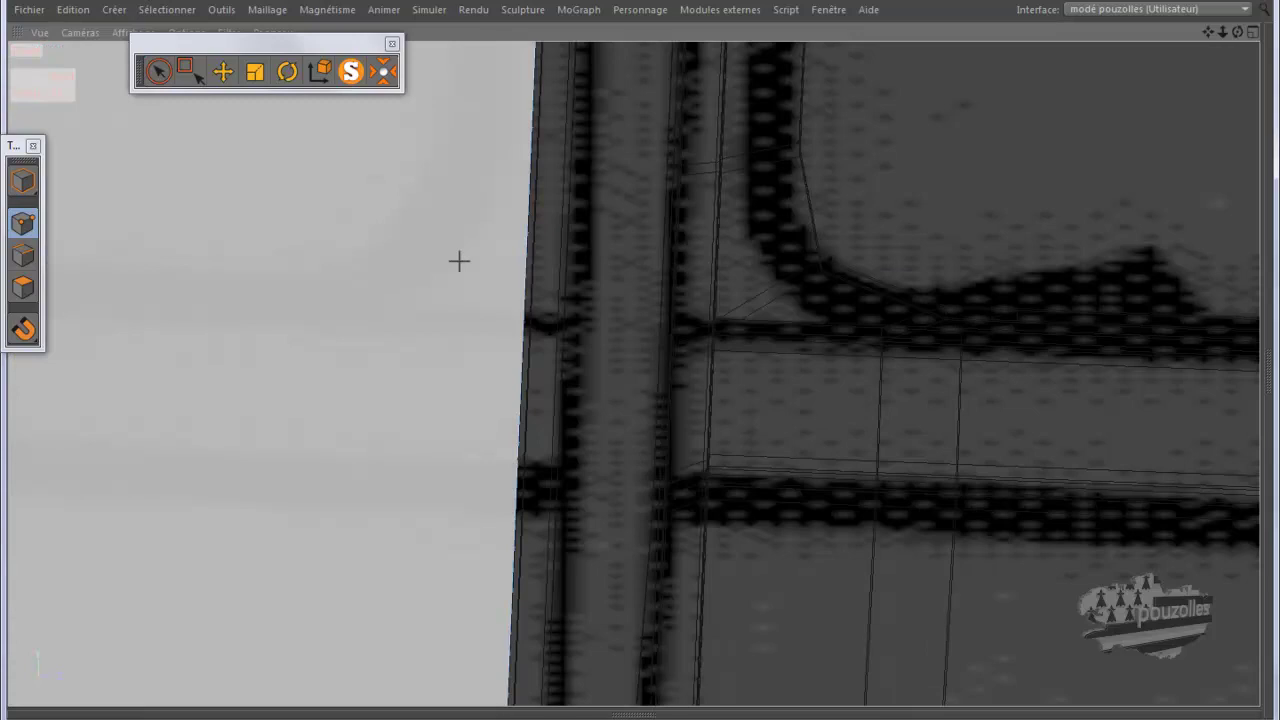
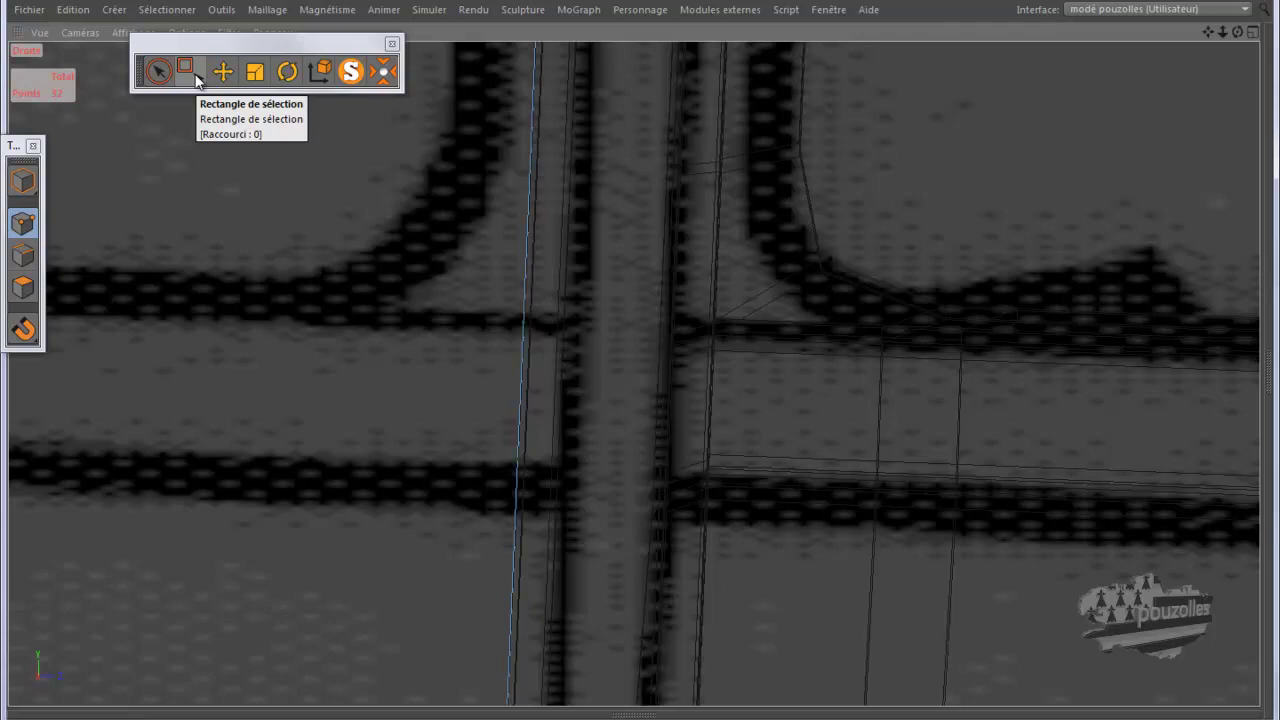
Step: In the Droite view, knife two line cuts from the door's right edge to the diagonal window edge
{"action": "left_click", "coordinate": [196, 80]}
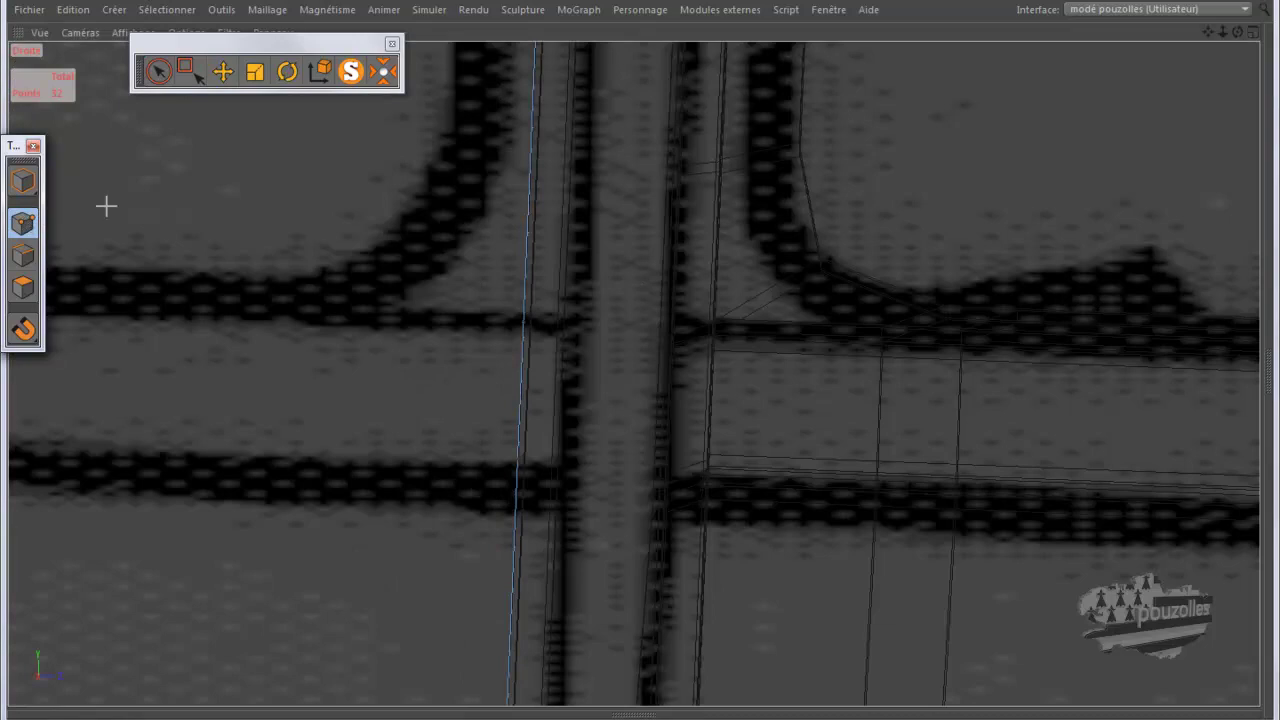
{"action": "scroll", "coordinate": [861, 296], "scroll_direction": "down", "scroll_amount": 3}
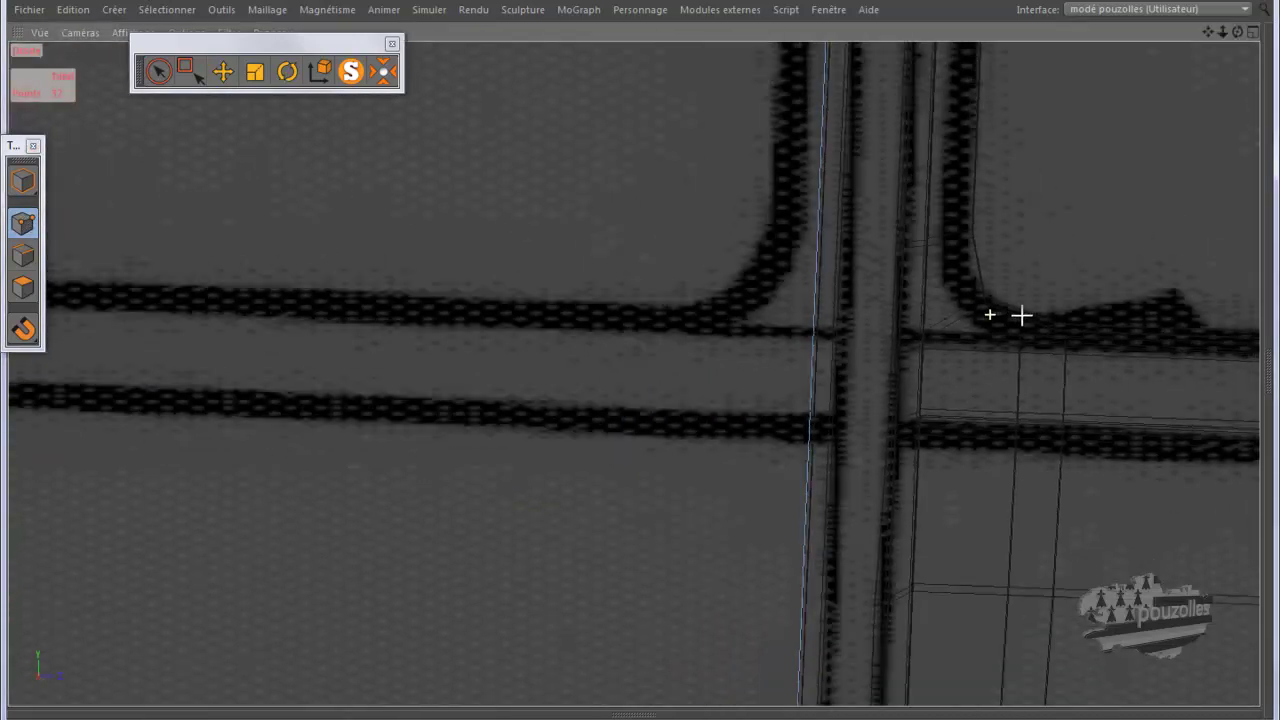
{"action": "scroll", "coordinate": [1021, 316], "scroll_direction": "down", "scroll_amount": 2}
{"action": "scroll", "coordinate": [1025, 316], "scroll_direction": "down", "scroll_amount": 1}
{"action": "scroll", "coordinate": [1030, 316], "scroll_direction": "down", "scroll_amount": 2}
{"action": "scroll", "coordinate": [1037, 316], "scroll_direction": "down", "scroll_amount": 2}
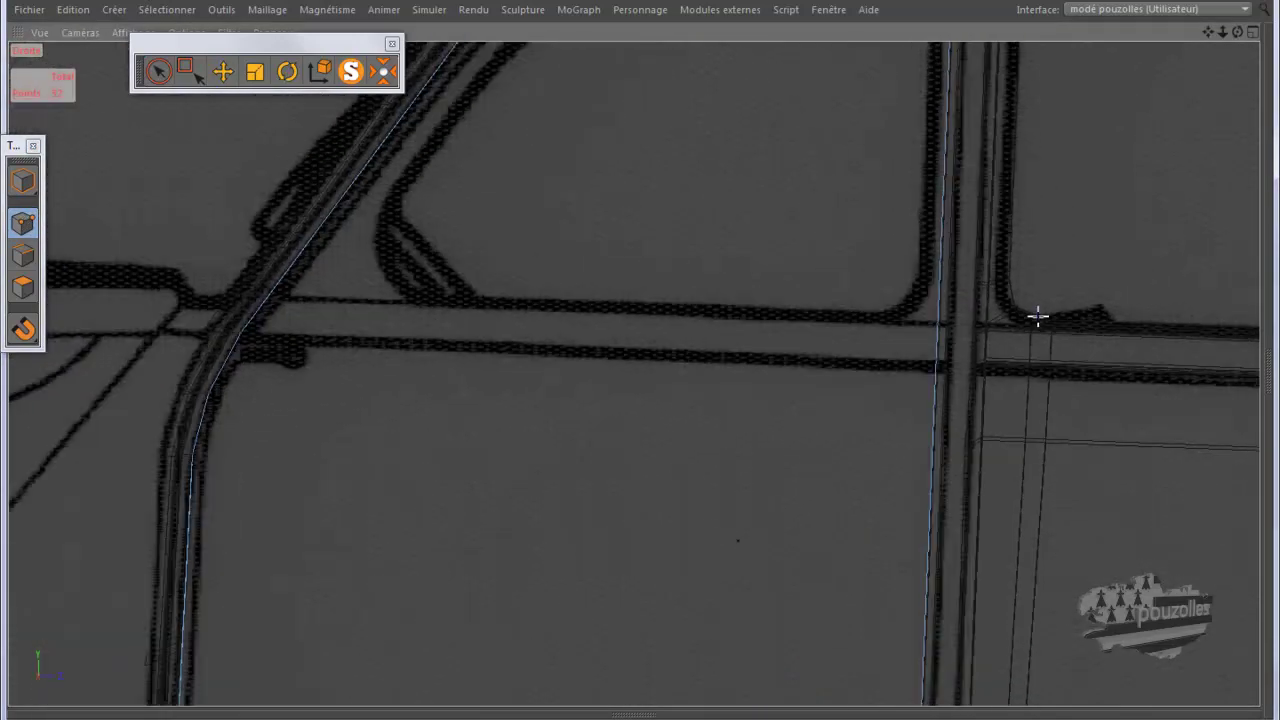
{"action": "scroll", "coordinate": [940, 330], "scroll_direction": "up", "scroll_amount": 2}
{"action": "scroll", "coordinate": [940, 330], "scroll_direction": "up", "scroll_amount": 1}
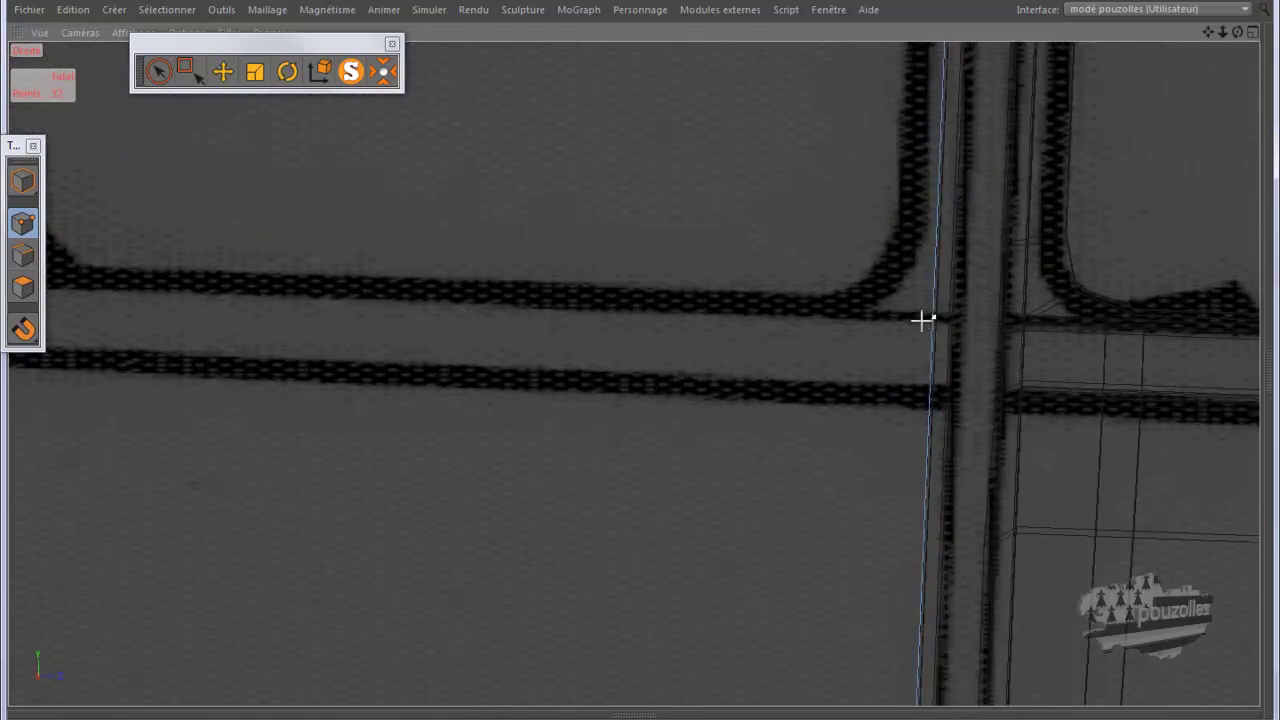
{"action": "scroll", "coordinate": [909, 337], "scroll_direction": "down", "scroll_amount": 2}
{"action": "scroll", "coordinate": [1000, 332], "scroll_direction": "down", "scroll_amount": 2}
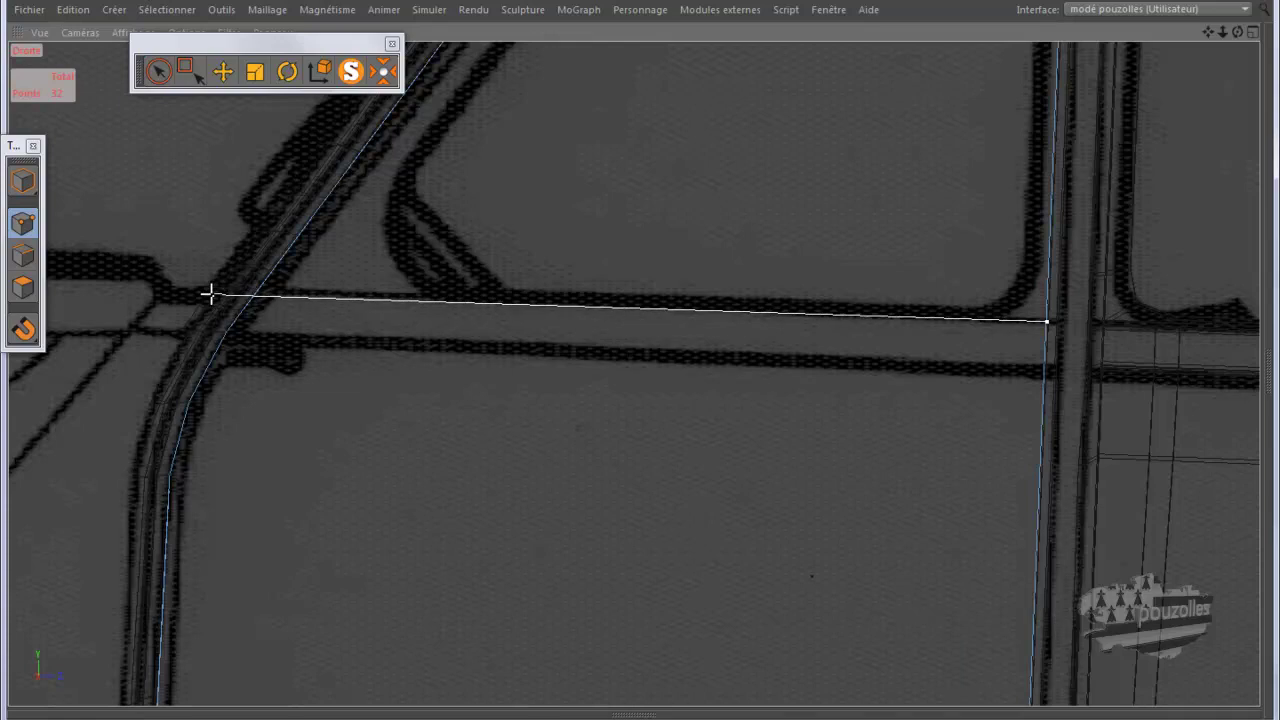
{"action": "left_click", "coordinate": [209, 293]}
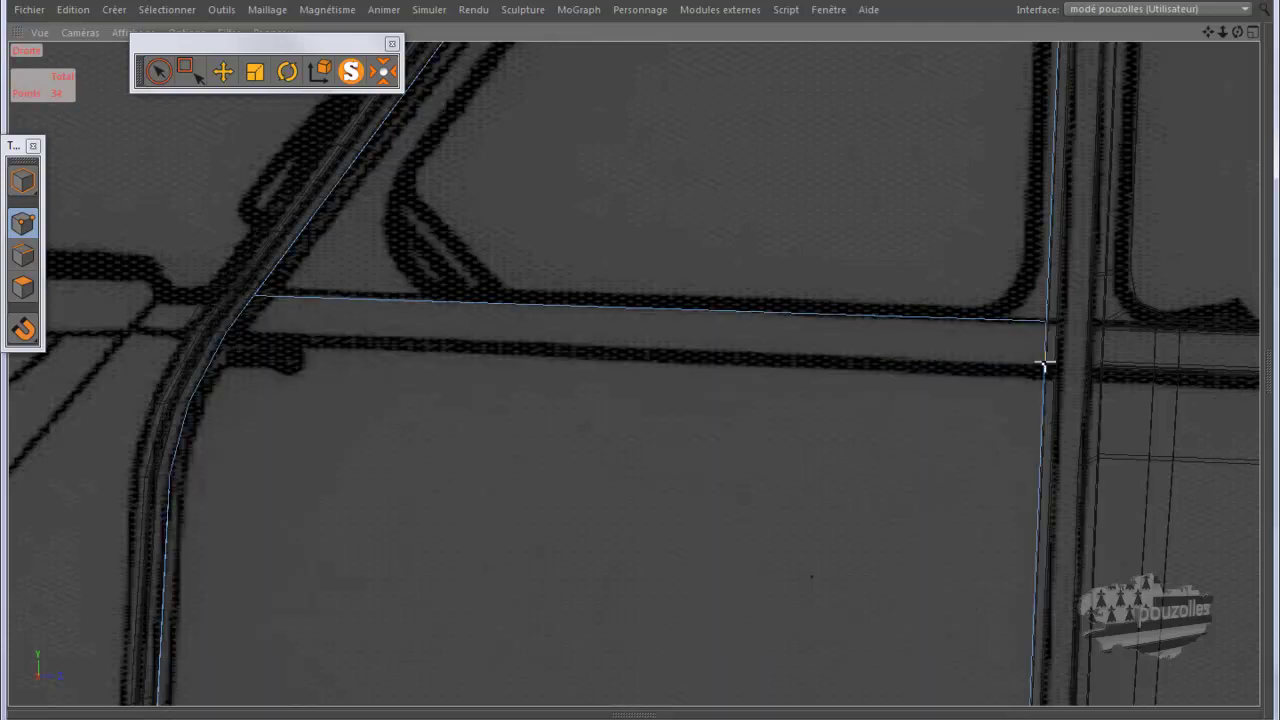
{"action": "left_click", "coordinate": [1045, 364]}
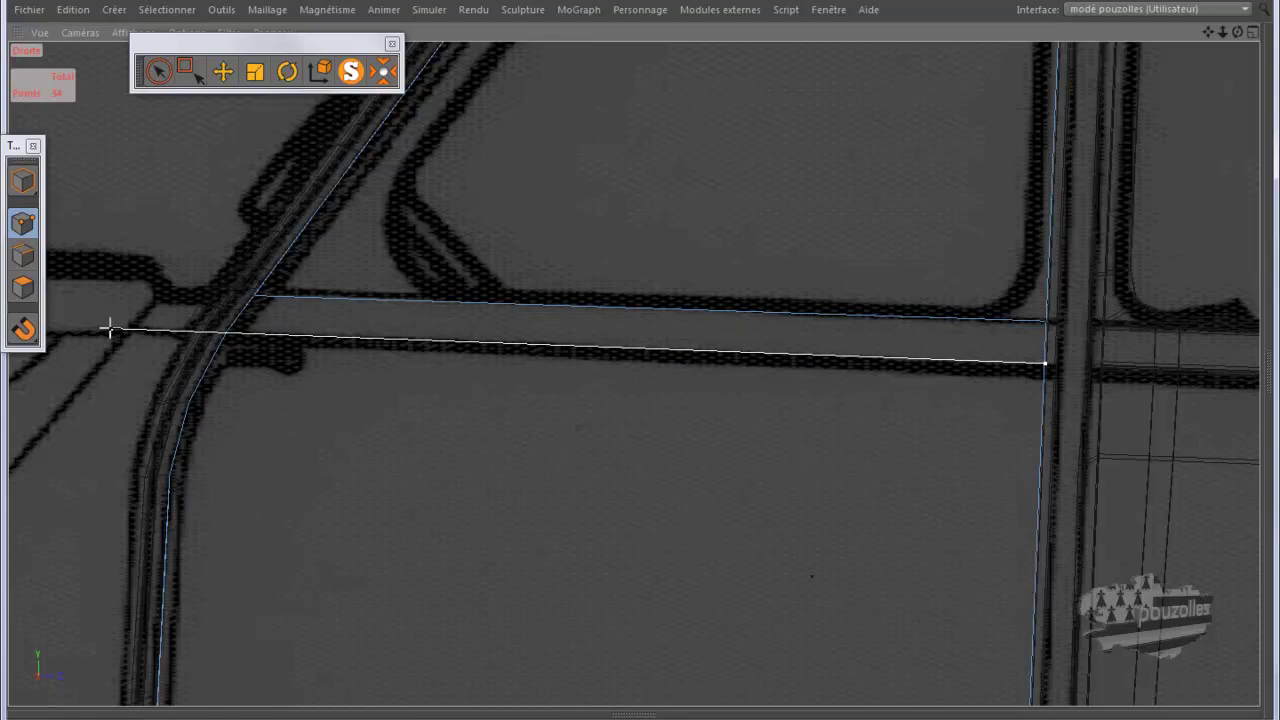
{"action": "left_click", "coordinate": [110, 328]}
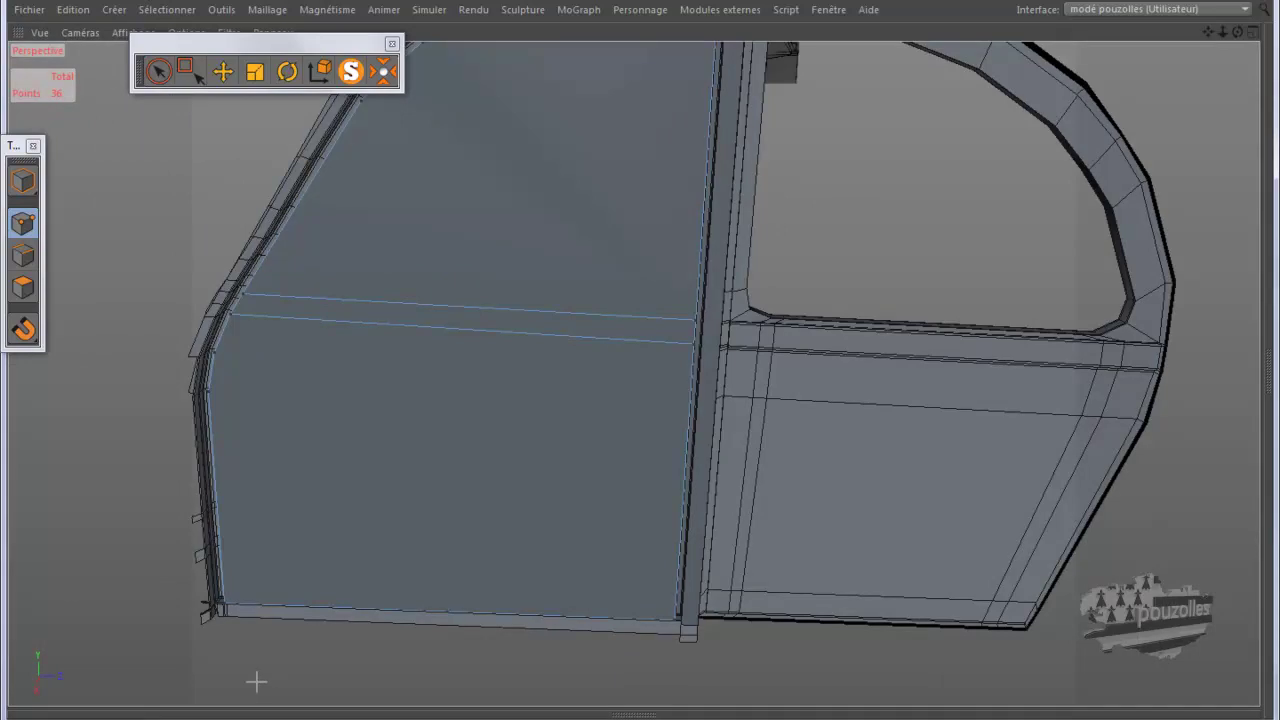
Step: Close the Attributs window, select the door object and enable Solo View
{"action": "key", "text": "shift+F5"}
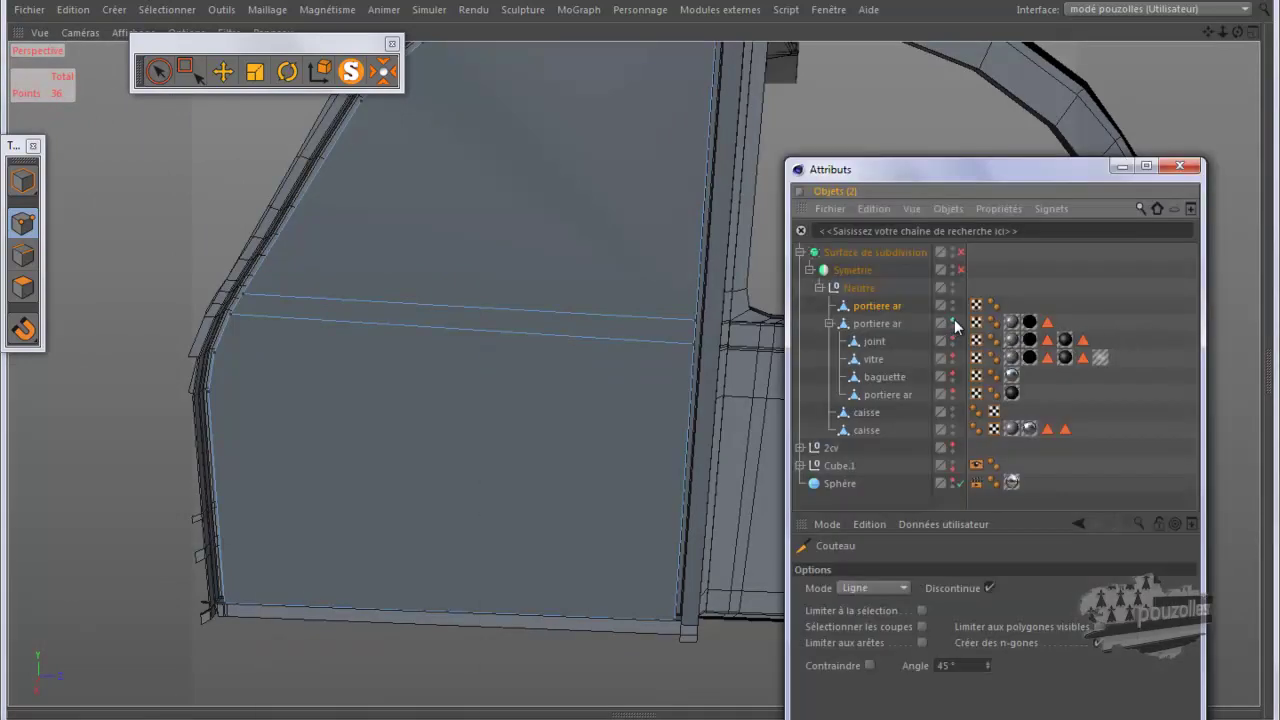
{"action": "left_click", "coordinate": [1122, 166]}
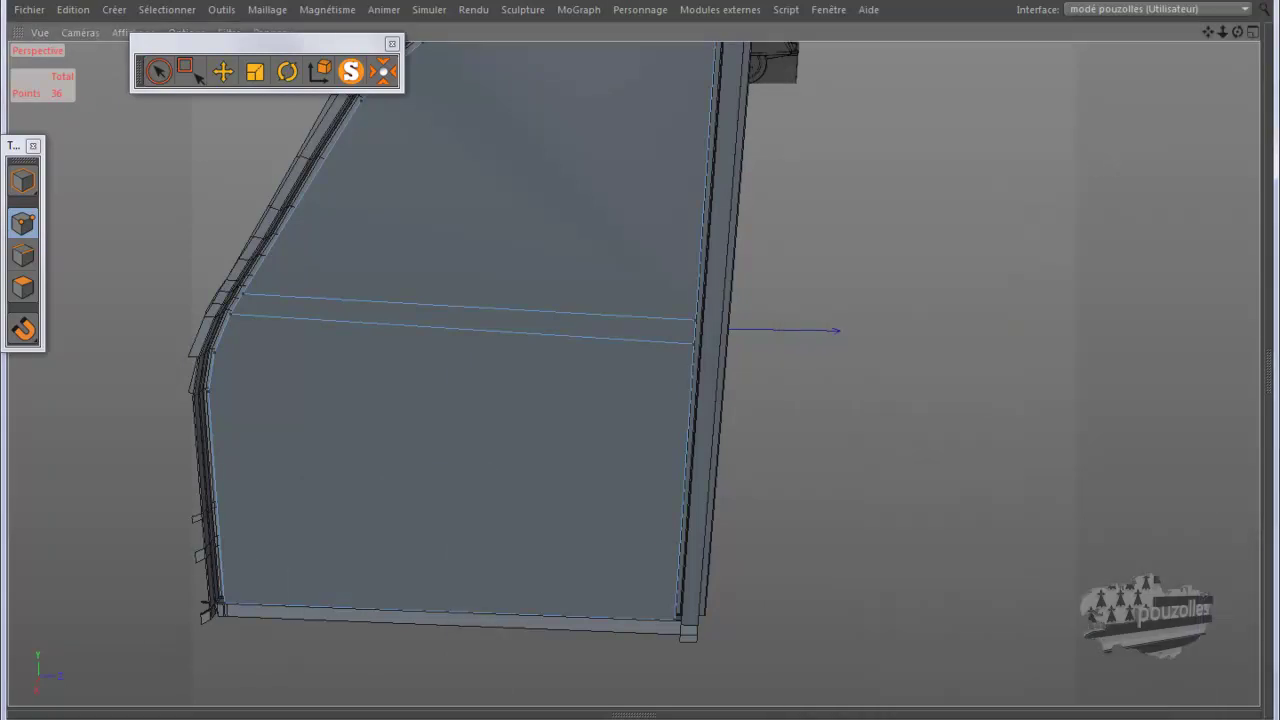
{"action": "left_click", "coordinate": [350, 71]}
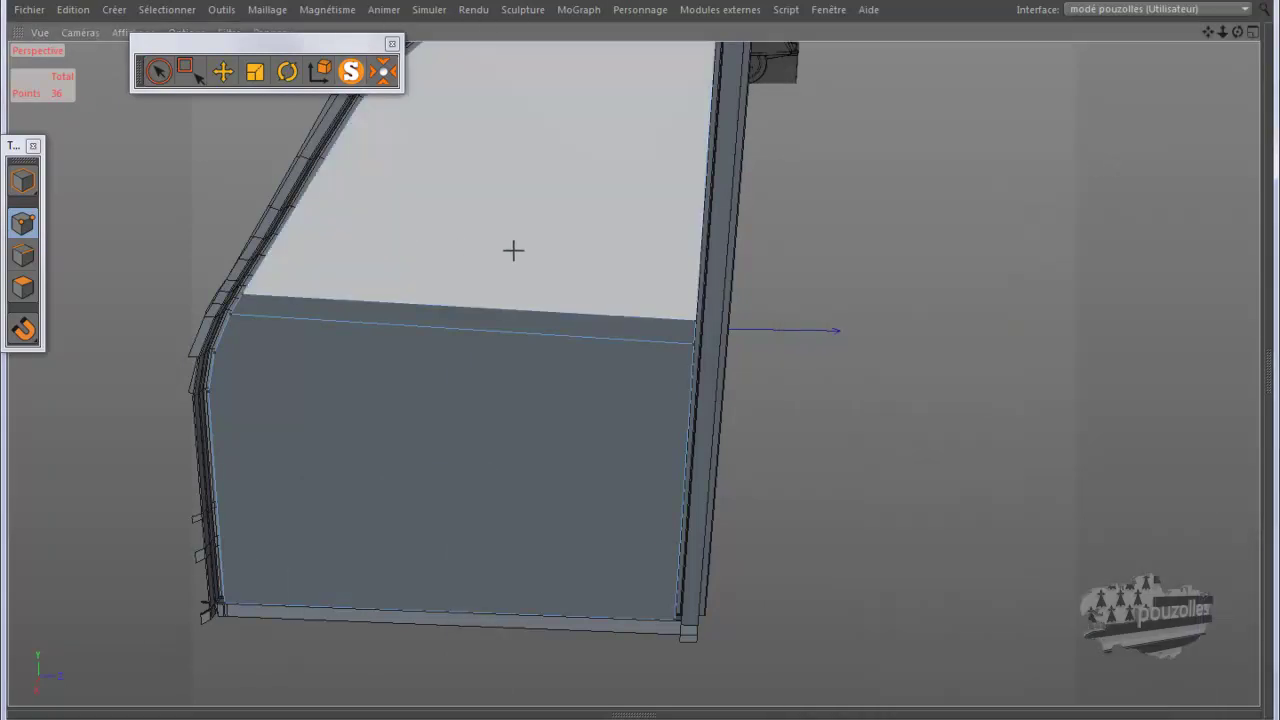
{"action": "left_click", "coordinate": [350, 71]}
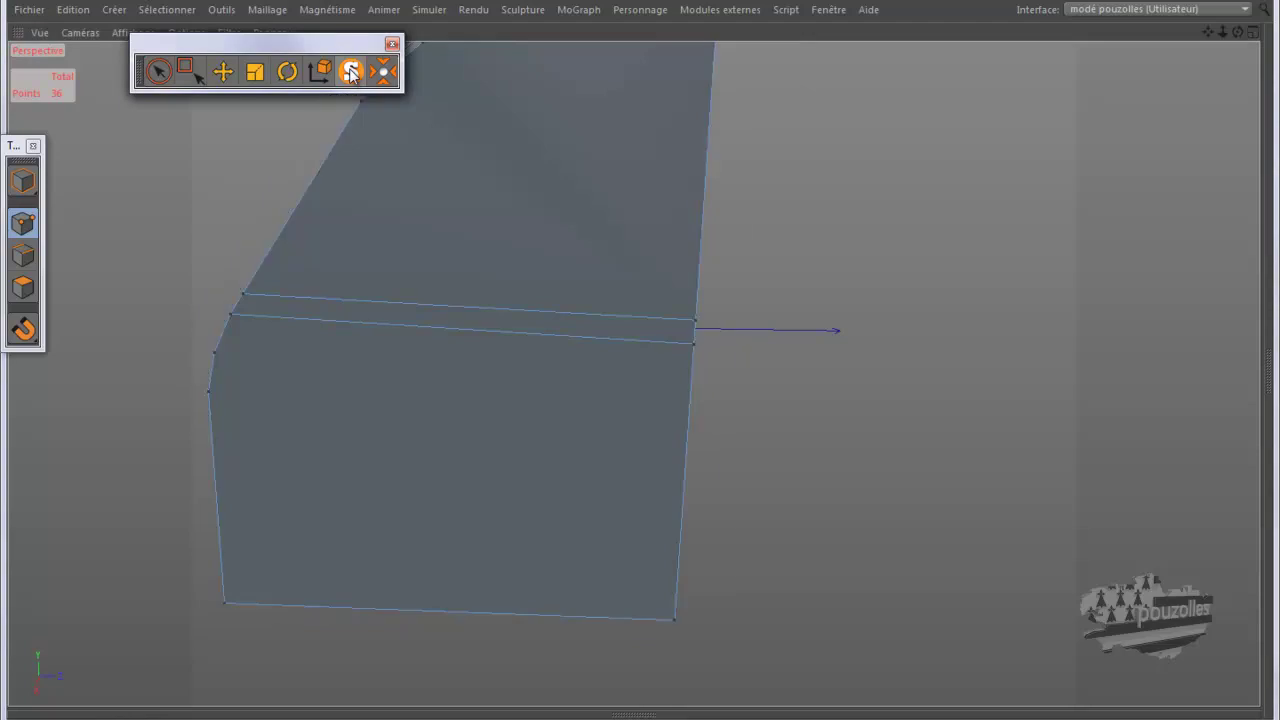
Step: Orbit the isolated door panel to inspect its face and its edge-on thickness
{"action": "mouse_move", "coordinate": [616, 360]}
{"action": "left_mouse_down", "text": "alt"}
{"action": "mouse_move", "coordinate": [602, 354]}
{"action": "mouse_move", "coordinate": [638, 366]}
{"action": "left_mouse_up", "text": "alt"}
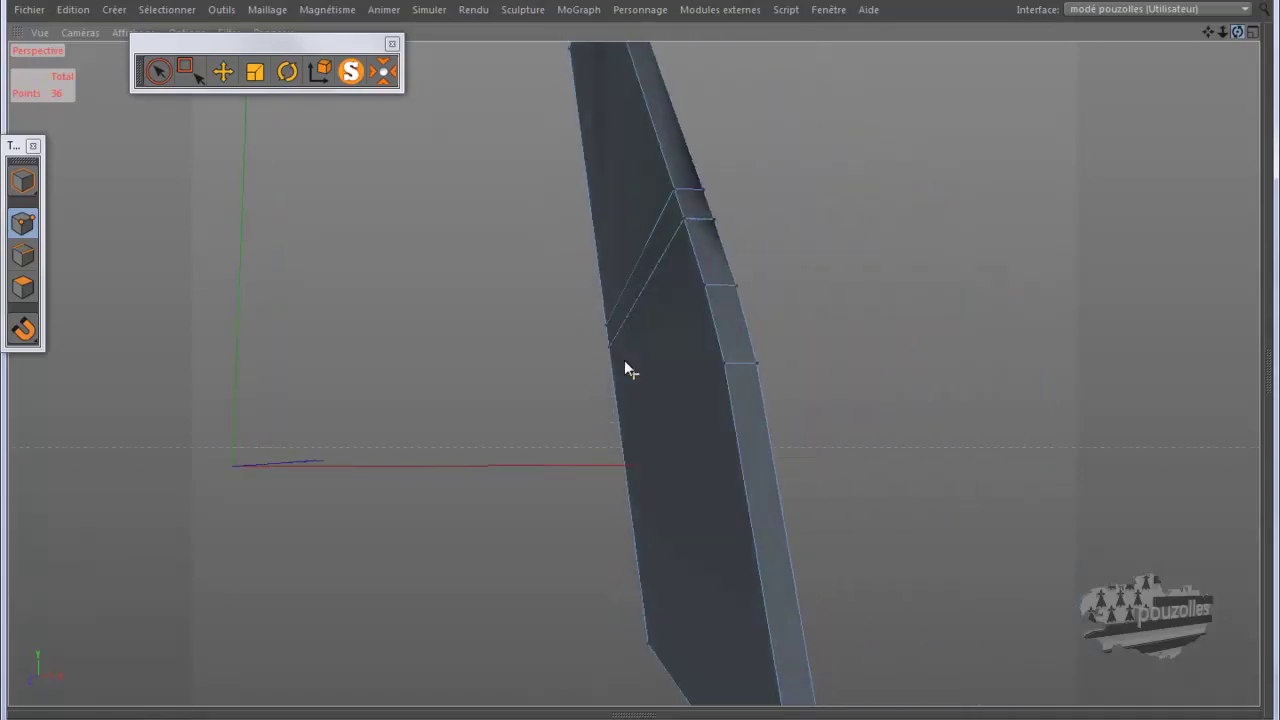
{"action": "left_click_drag", "start_coordinate": [638, 368], "coordinate": [638, 372], "text": "alt"}
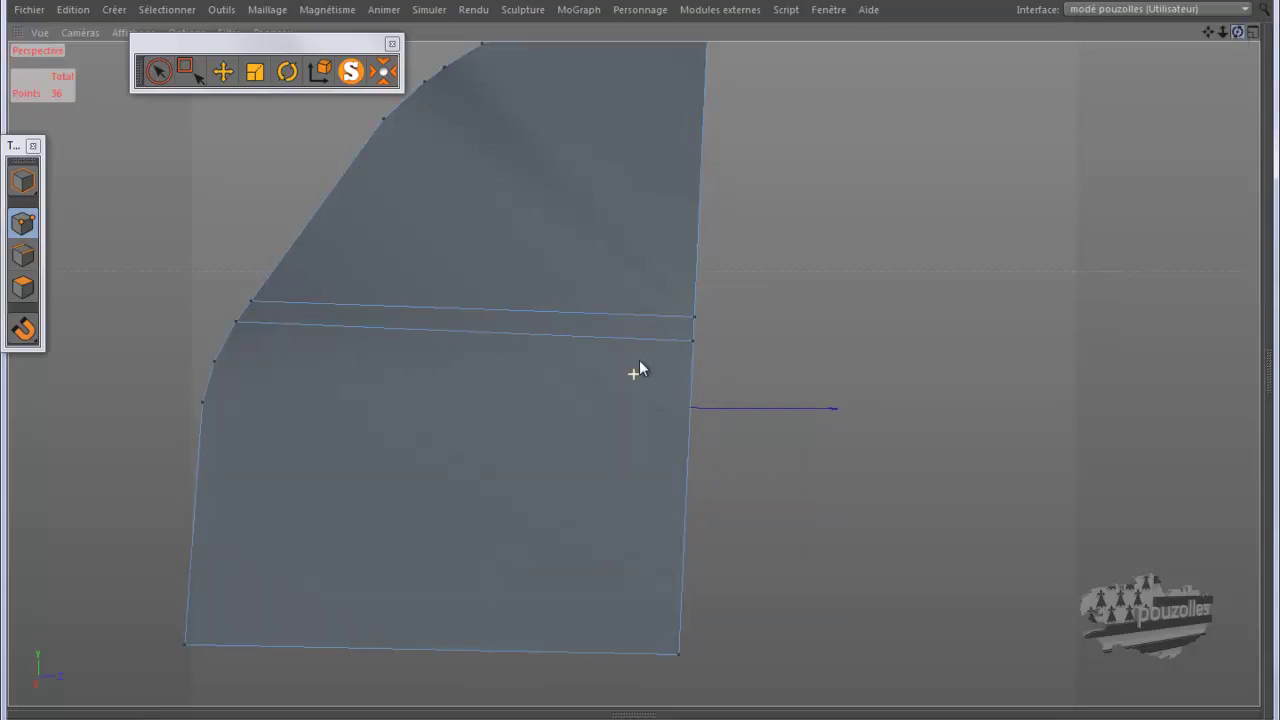
{"action": "left_click_drag", "start_coordinate": [639, 368], "coordinate": [647, 368], "text": "alt"}
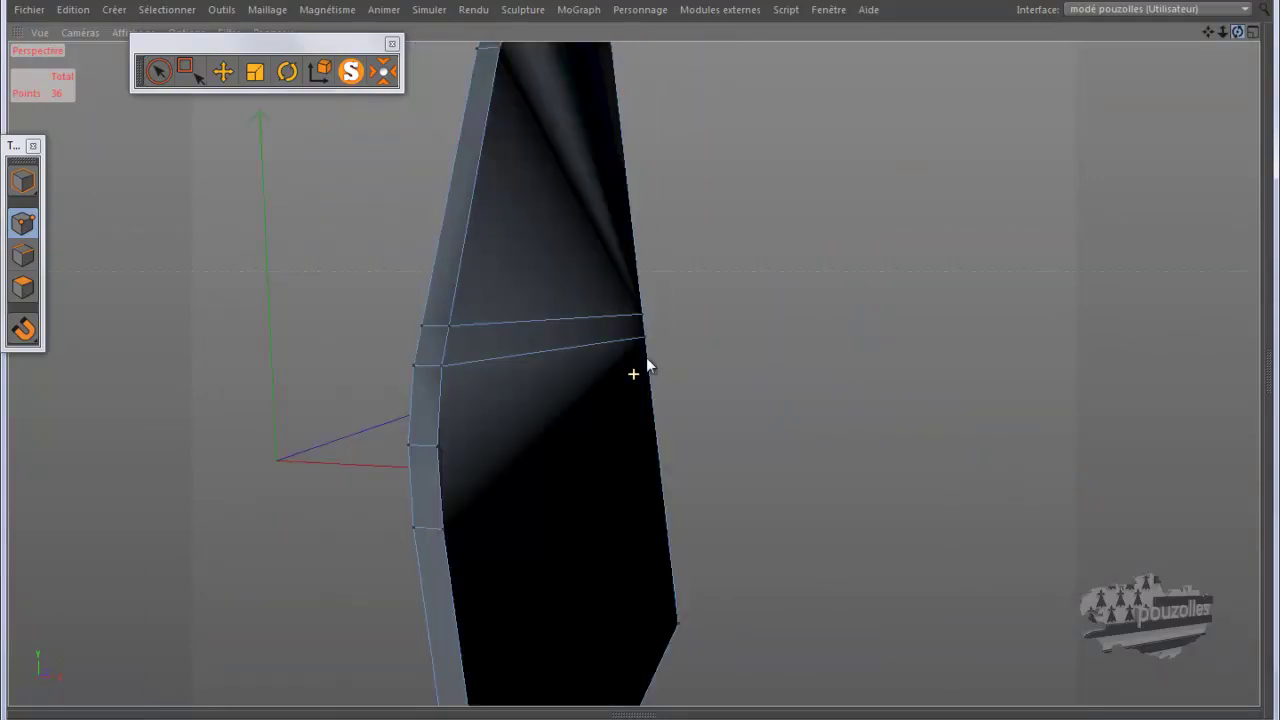
{"action": "left_click_drag", "start_coordinate": [618, 359], "coordinate": [643, 369], "text": "alt"}
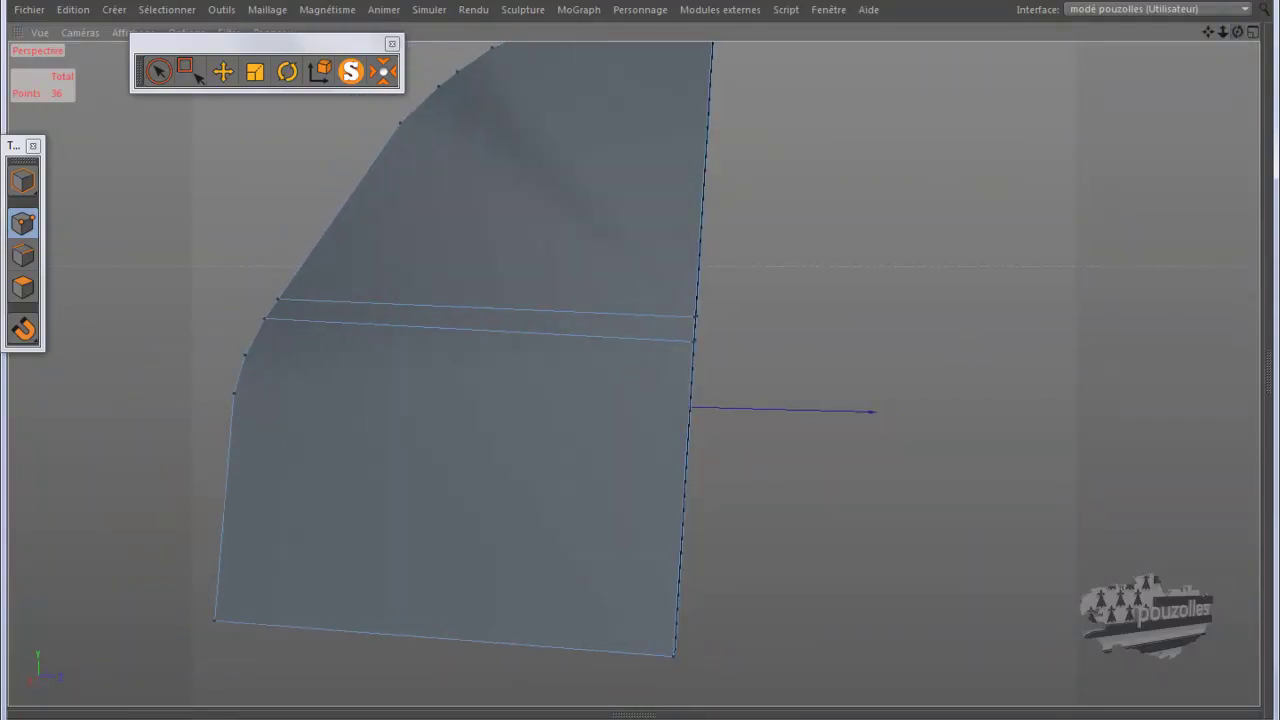
Step: In the maximized Droite view, knife two horizontal cuts across the curved lower section, then enter Polygon mode
{"action": "middle_click", "coordinate": [425, 512]}
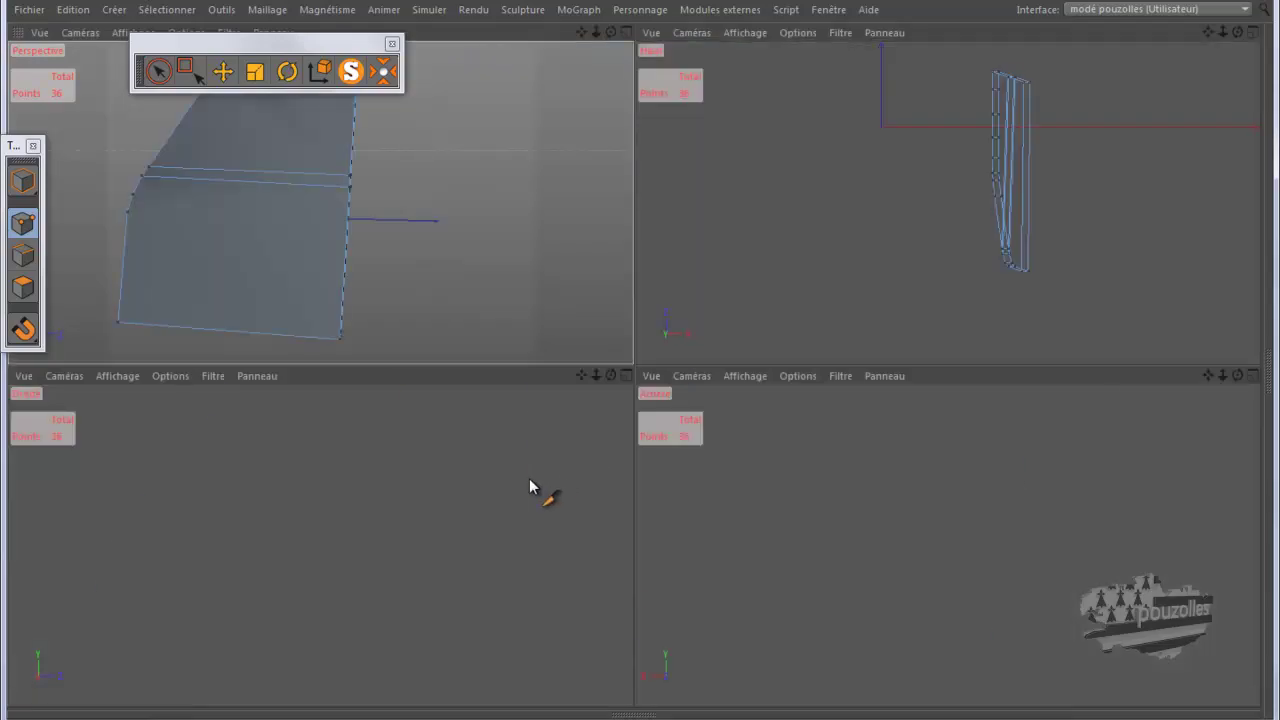
{"action": "middle_click", "coordinate": [533, 490]}
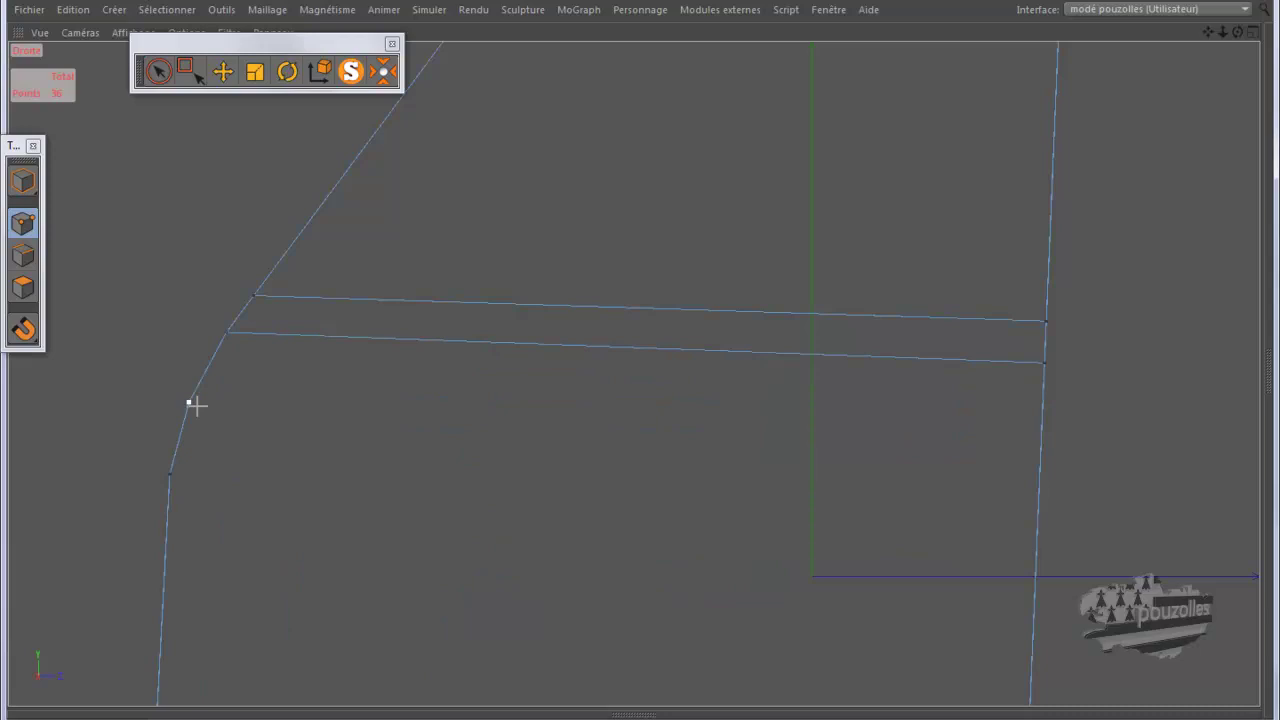
{"action": "left_click", "coordinate": [189, 402]}
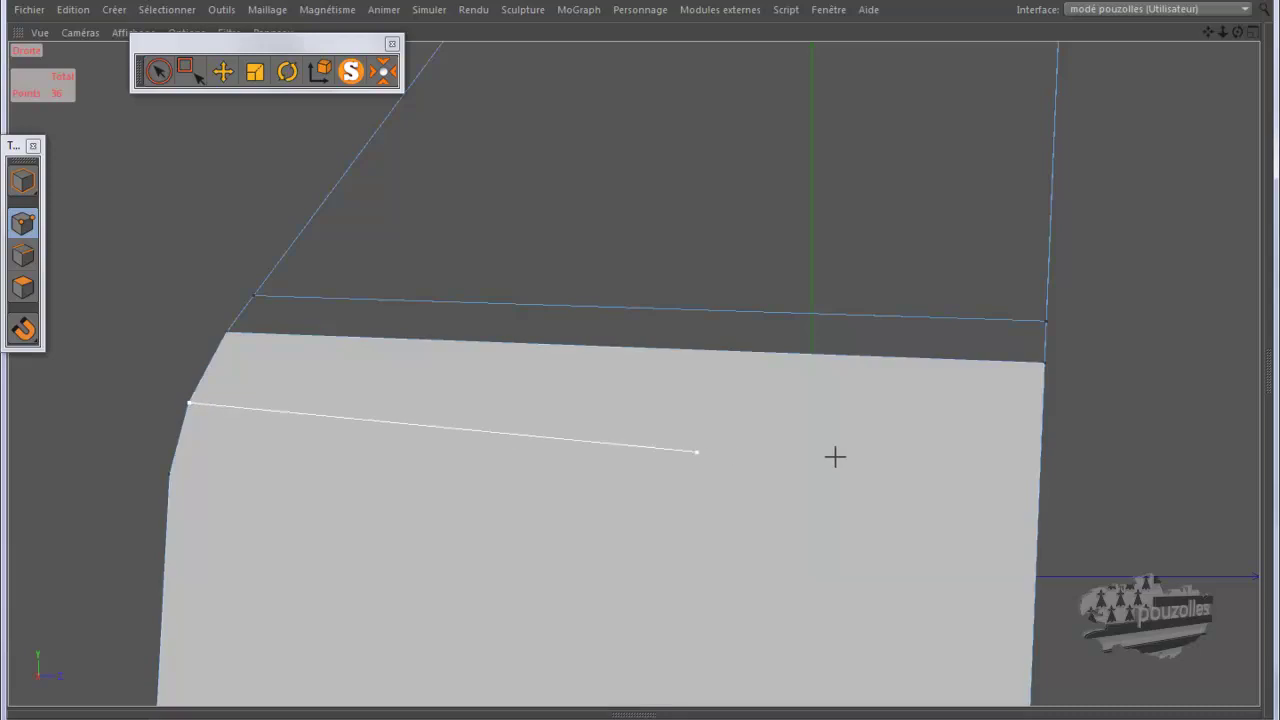
{"action": "left_click", "coordinate": [1085, 437]}
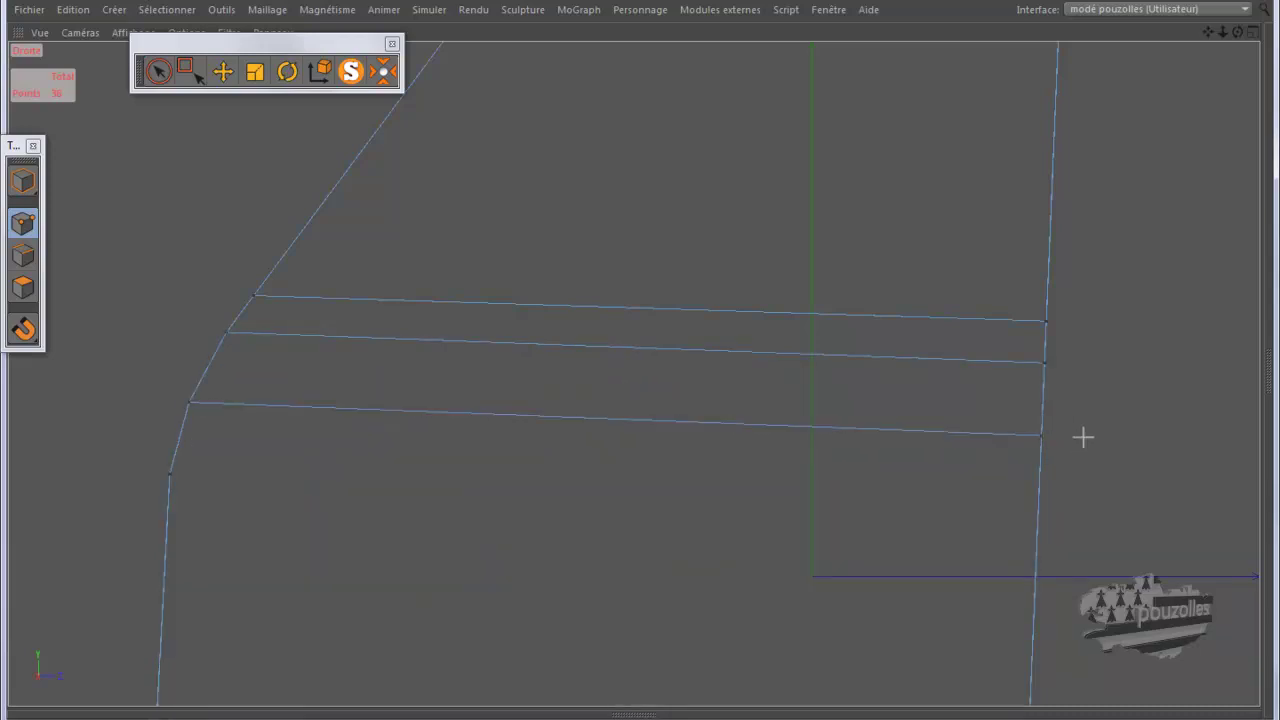
{"action": "left_click", "coordinate": [168, 473]}
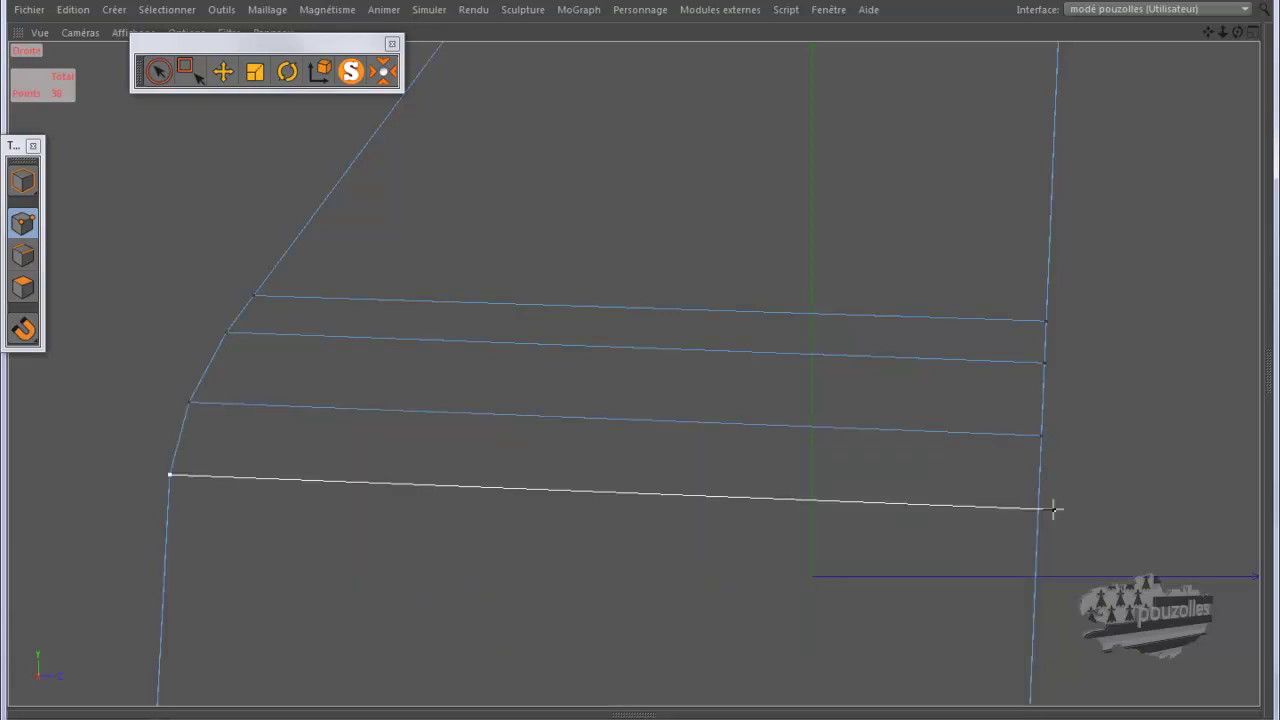
{"action": "left_click", "coordinate": [1053, 509]}
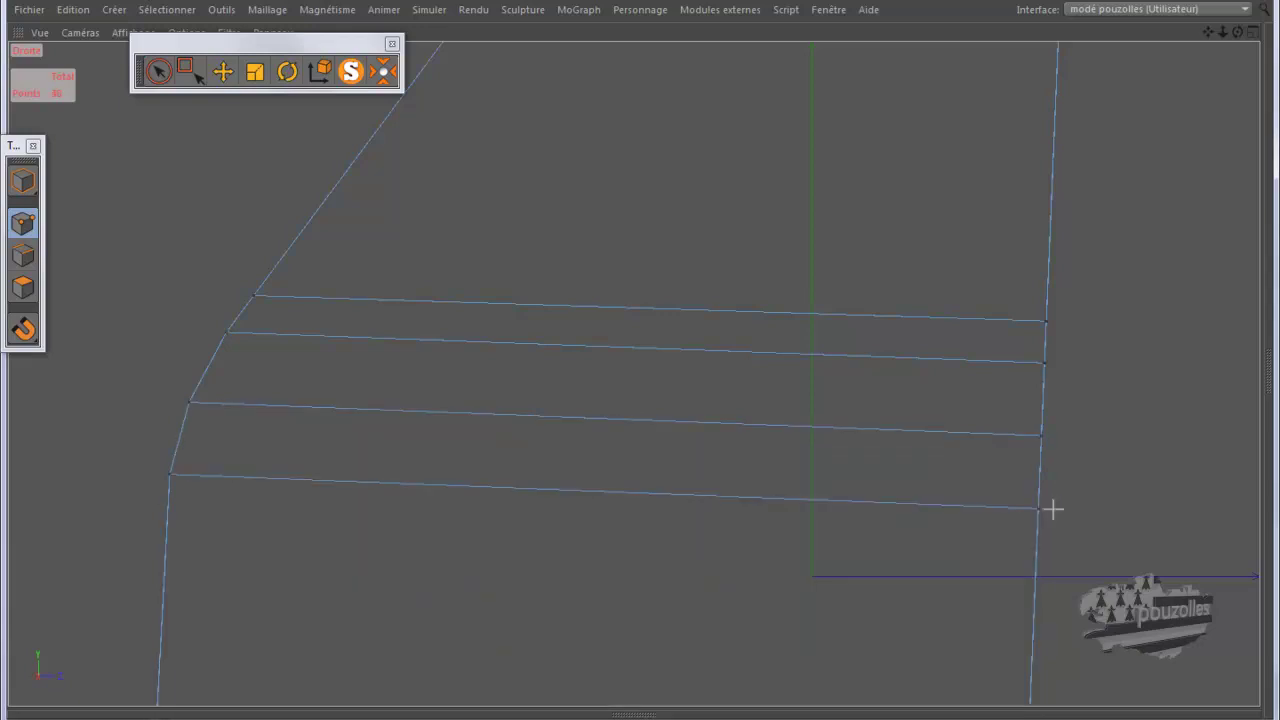
{"action": "left_click", "coordinate": [22, 287]}
{"action": "scroll", "coordinate": [131, 309], "scroll_direction": "down", "scroll_amount": 2}
Step: With Live Selection, select the upper window polygon and frame all four views on it
{"action": "scroll", "coordinate": [140, 329], "scroll_direction": "down", "scroll_amount": 2}
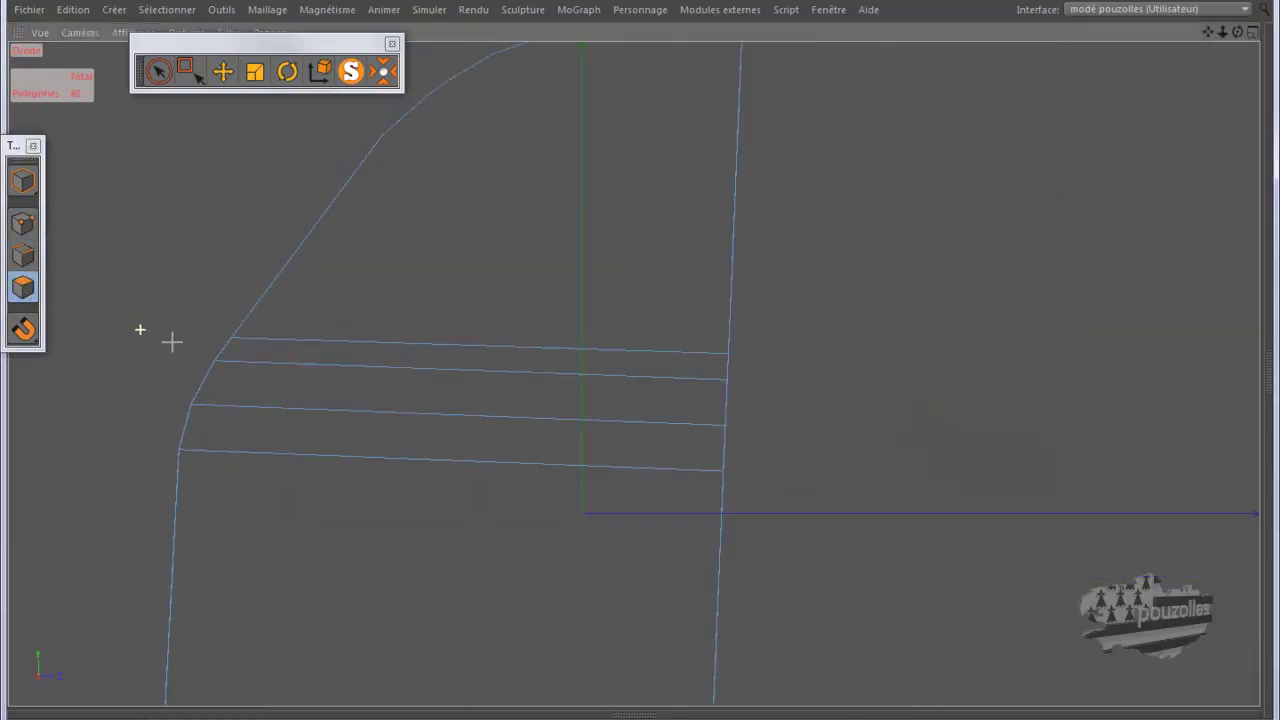
{"action": "left_click", "coordinate": [166, 76]}
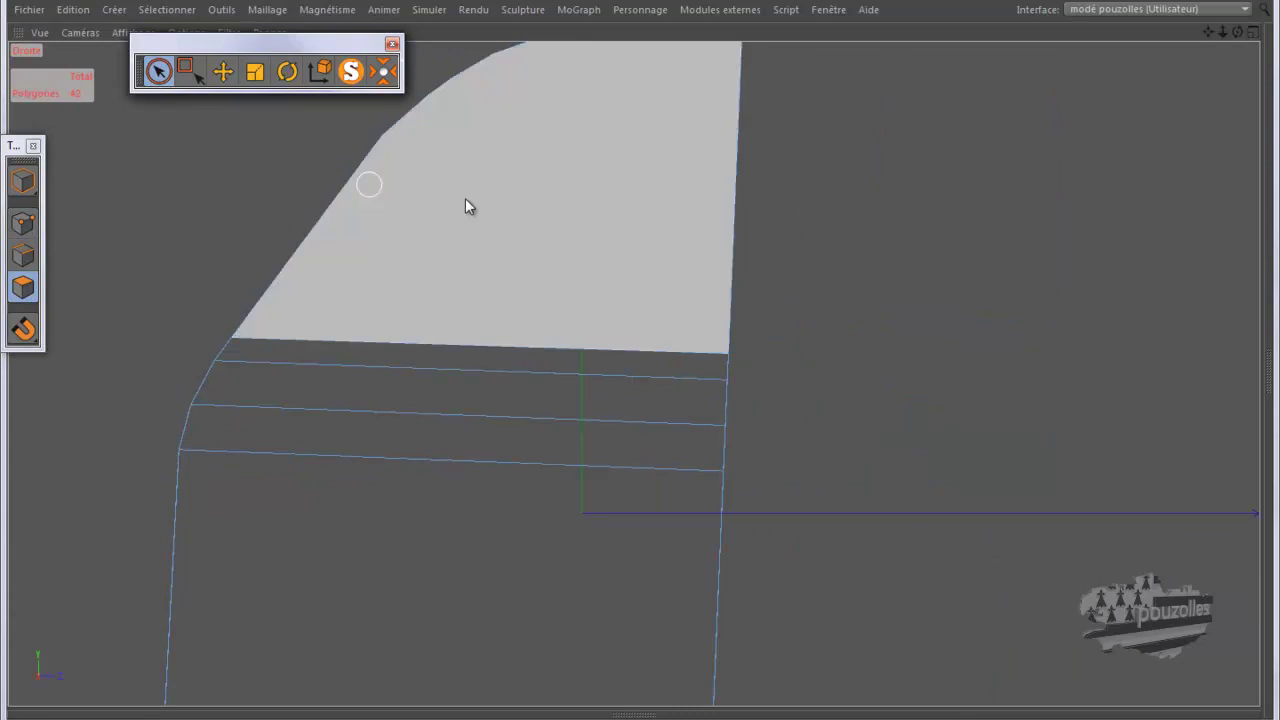
{"action": "left_click", "coordinate": [480, 201]}
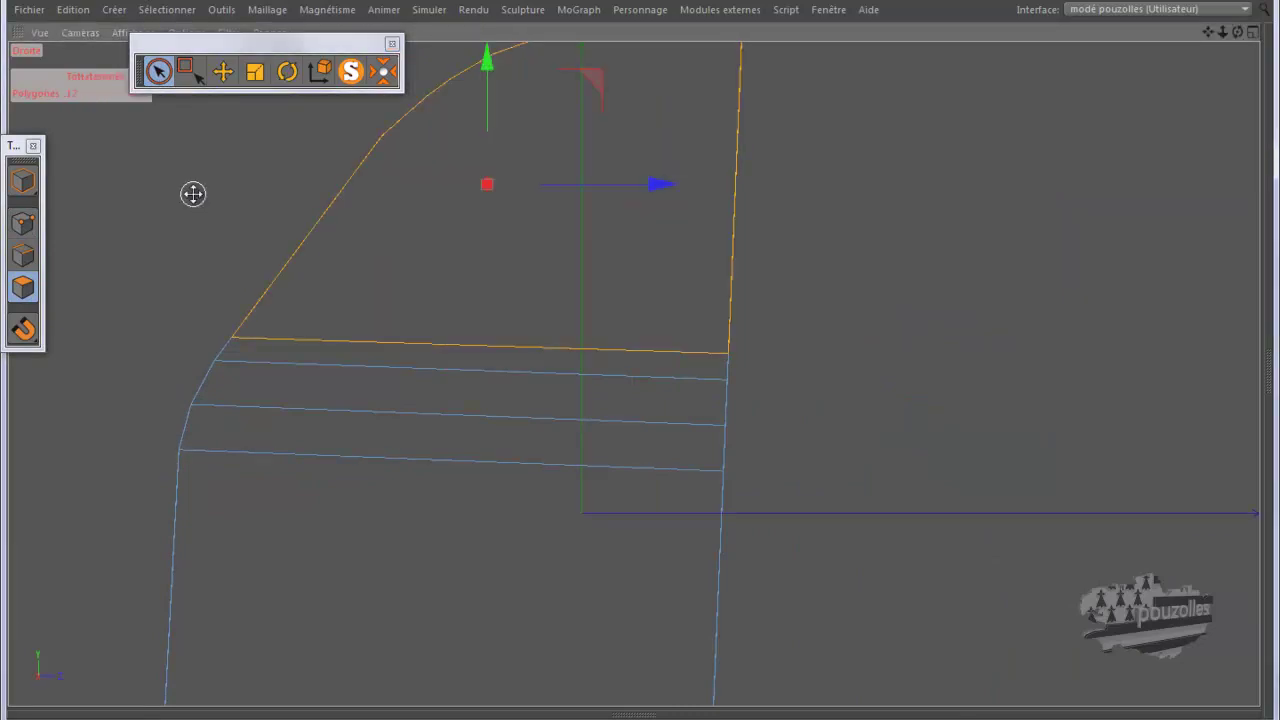
{"action": "middle_click", "coordinate": [192, 198]}
{"action": "key", "text": "s"}
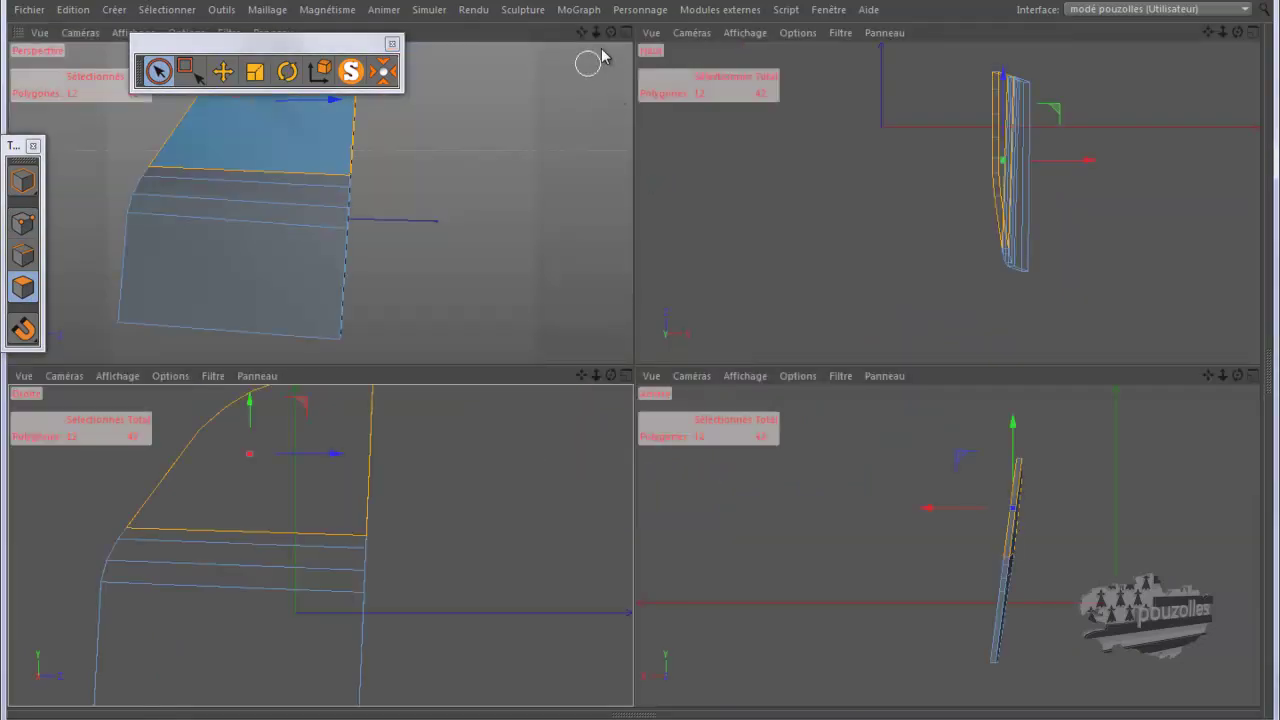
{"action": "left_click_drag", "start_coordinate": [612, 33], "coordinate": [638, 369]}
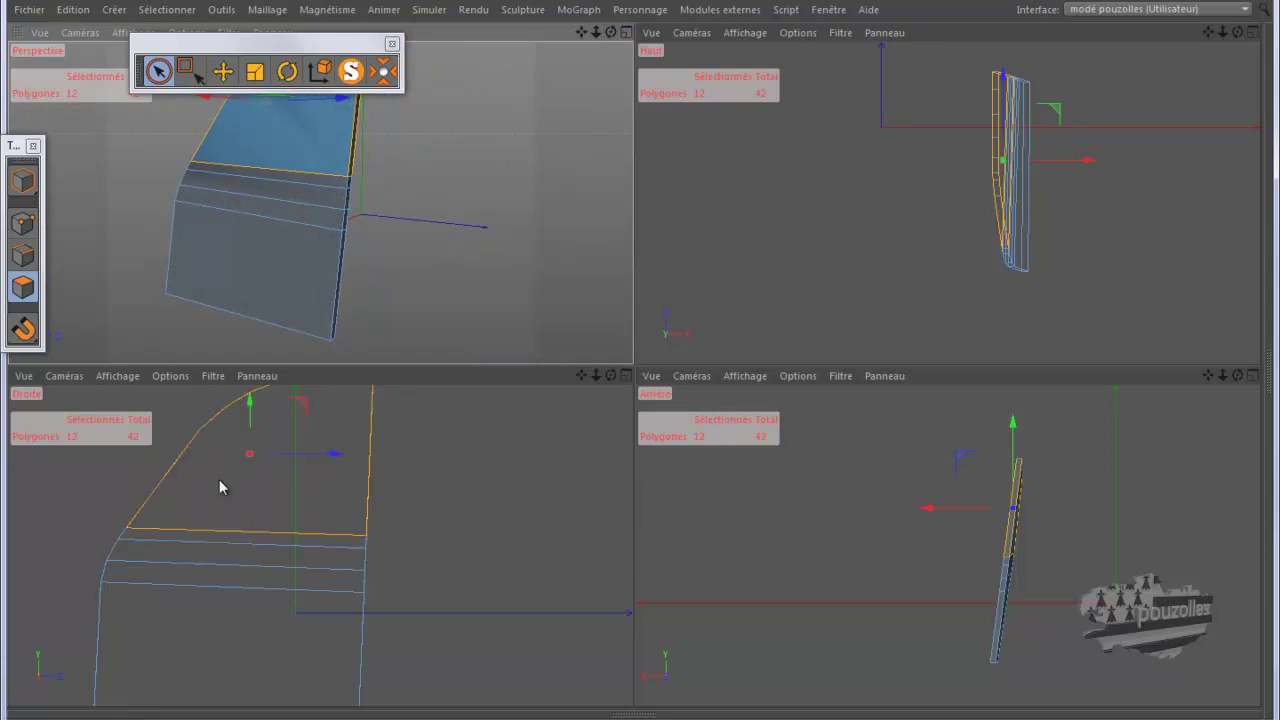
Step: Add the three strips, the large lower polygon and the remaining panel polygons to the selection
{"action": "left_click_drag", "start_coordinate": [229, 518], "coordinate": [223, 578], "text": "shift"}
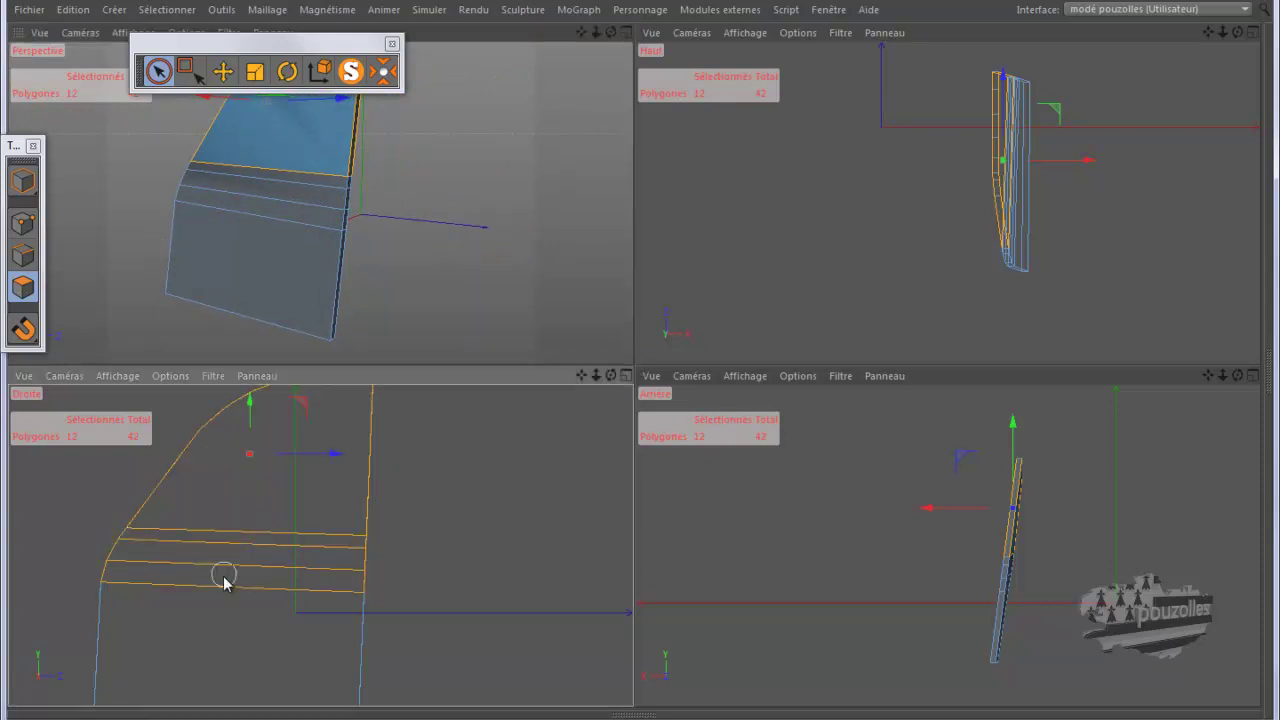
{"action": "left_click", "coordinate": [220, 597], "text": "shift"}
{"action": "left_click", "coordinate": [263, 520], "text": "shift"}
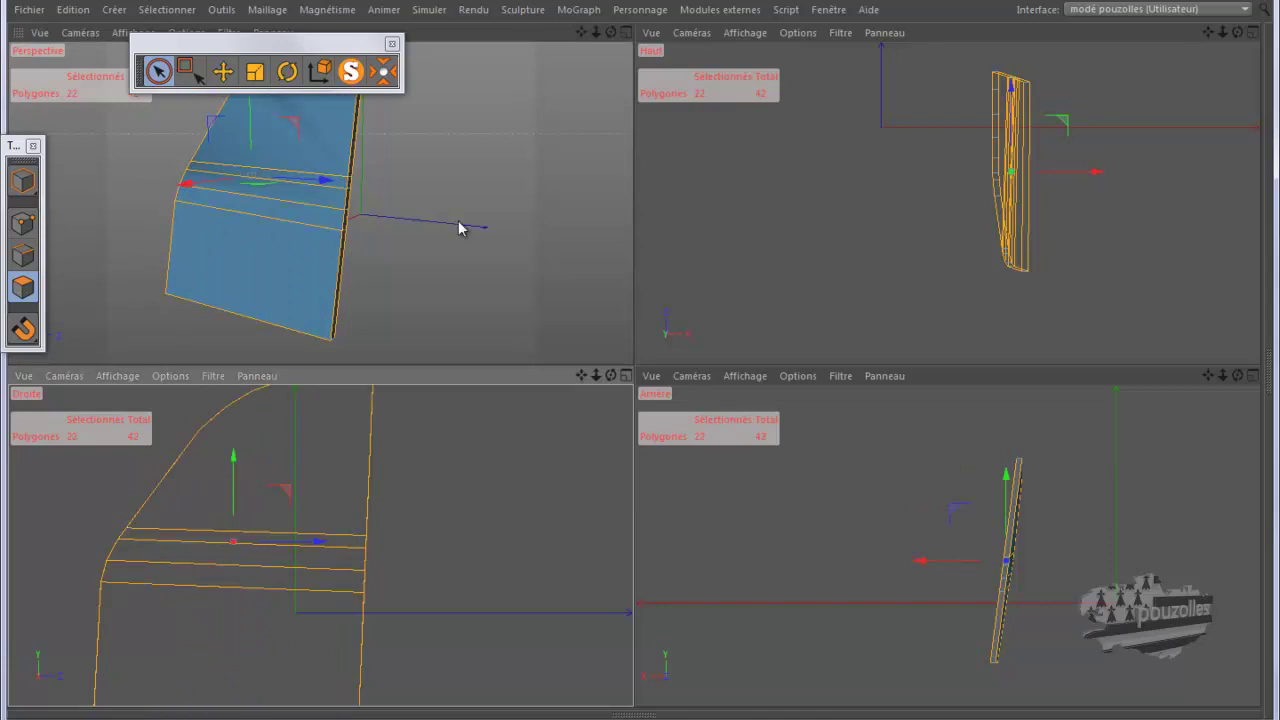
{"action": "mouse_move", "coordinate": [611, 32]}
{"action": "left_mouse_down"}
{"action": "mouse_move", "coordinate": [628, 367]}
{"action": "mouse_move", "coordinate": [646, 364]}
{"action": "mouse_move", "coordinate": [631, 367]}
{"action": "left_mouse_up"}
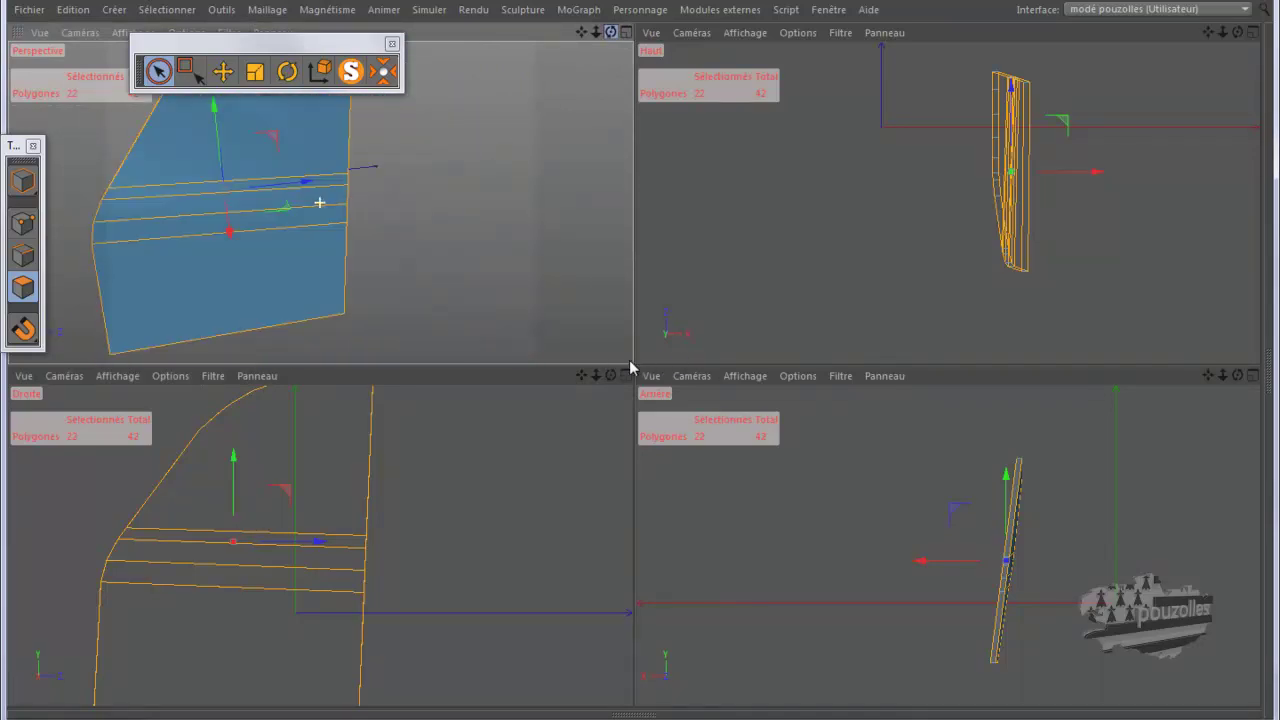
Step: Flip the door's normals with Inverser les normales, then select only the upper window polygons
{"action": "left_click", "coordinate": [265, 10]}
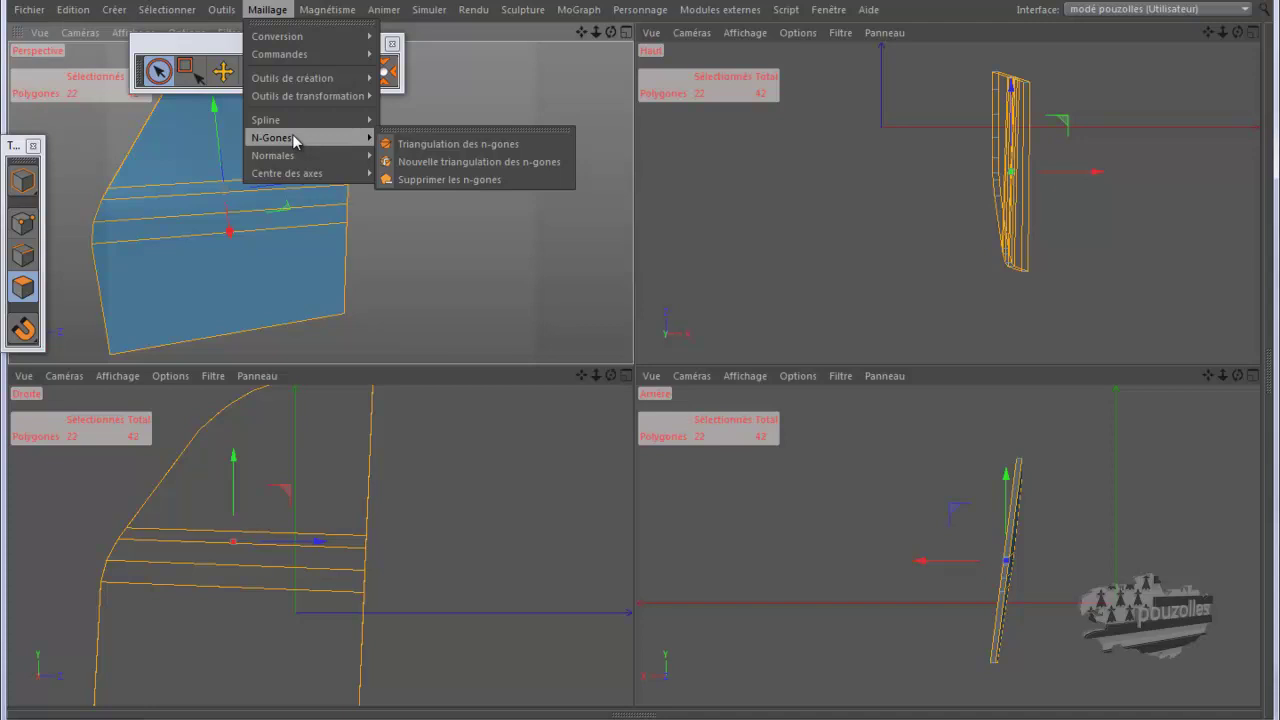
{"action": "mouse_move", "coordinate": [273, 155]}
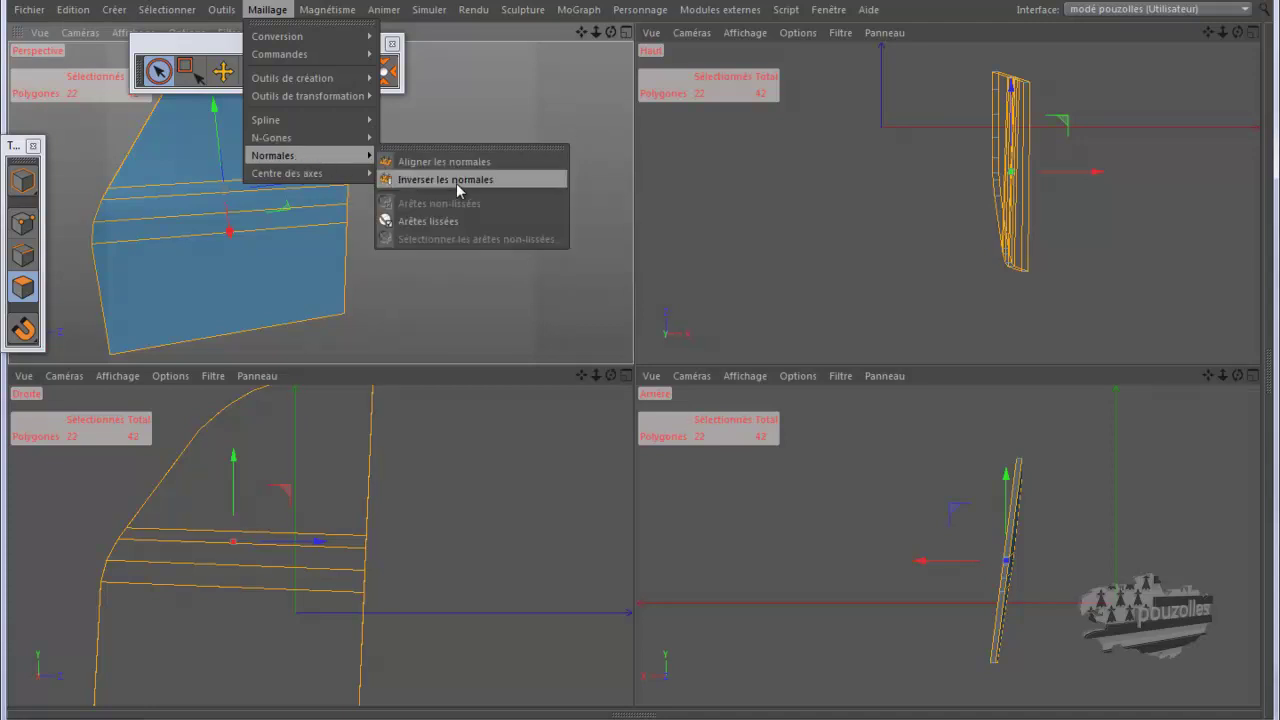
{"action": "left_click", "coordinate": [456, 180]}
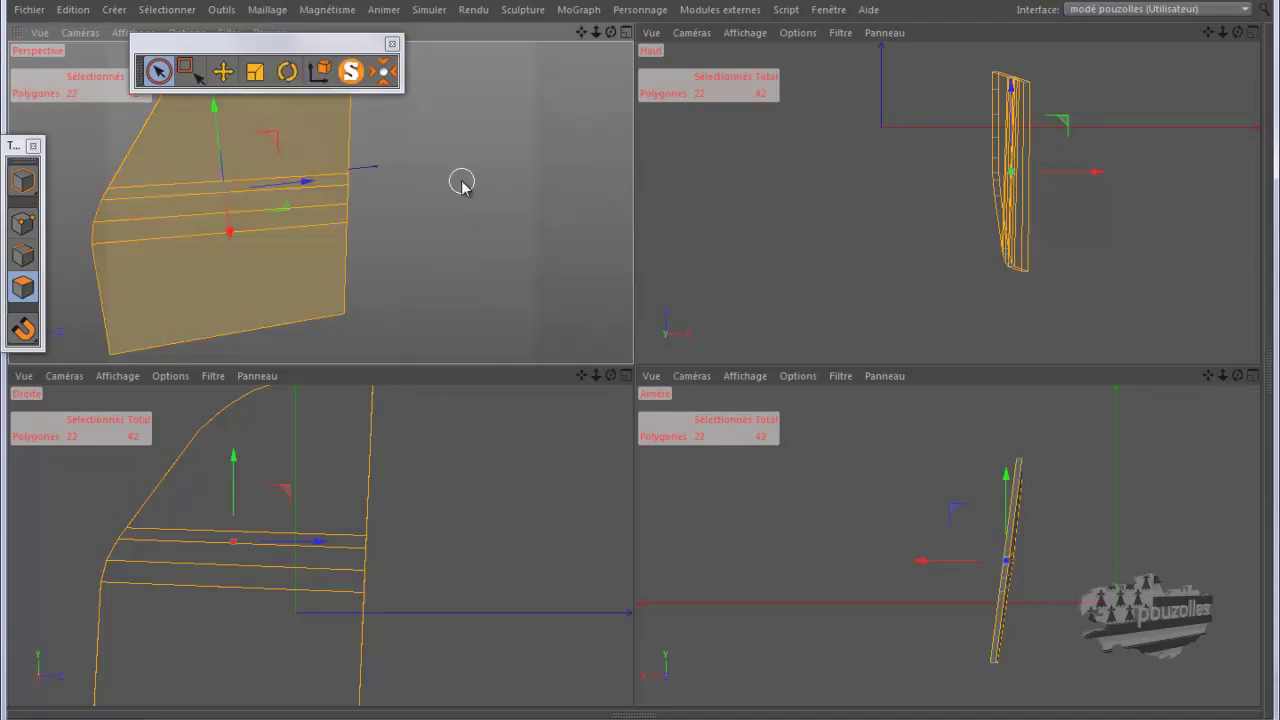
{"action": "left_click", "coordinate": [210, 475]}
{"action": "mouse_move", "coordinate": [611, 32]}
{"action": "left_mouse_down"}
{"action": "mouse_move", "coordinate": [648, 363]}
{"action": "mouse_move", "coordinate": [517, 79]}
{"action": "left_mouse_up"}
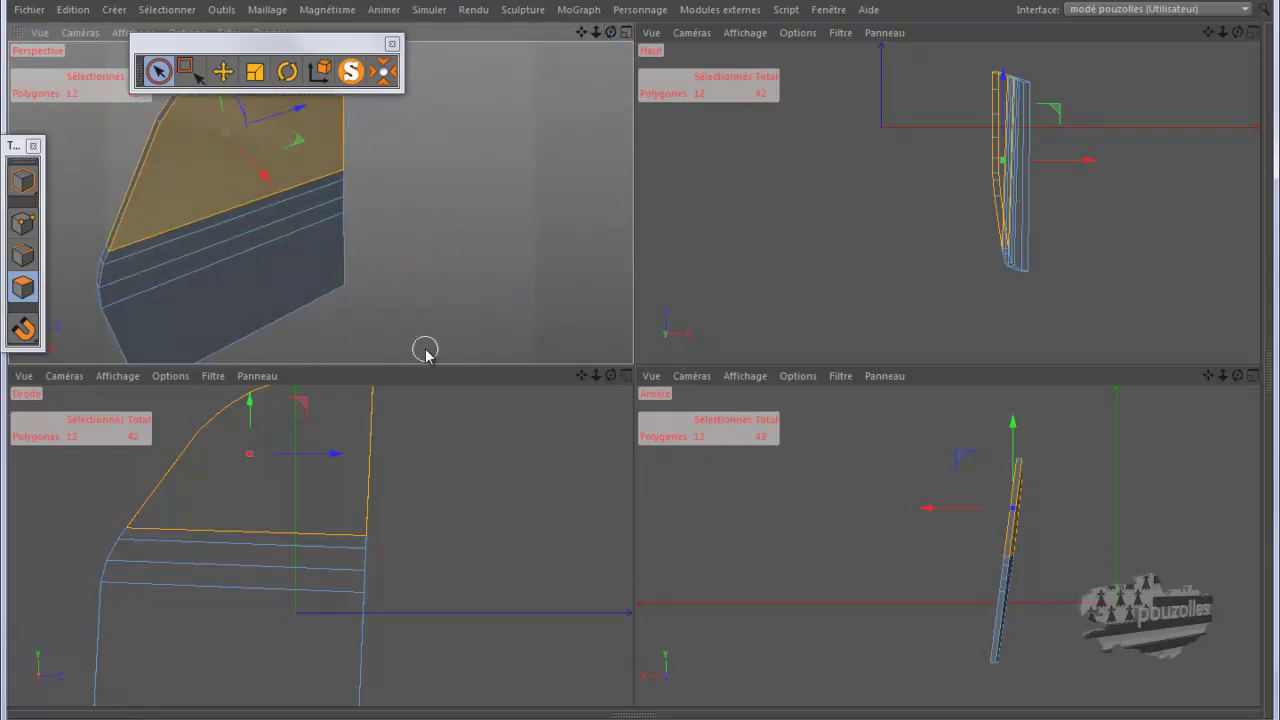
Step: Maximize the Droite view and turn off solo so the car blueprint shows behind the mesh
{"action": "middle_click", "coordinate": [440, 494]}
{"action": "scroll", "coordinate": [444, 492], "scroll_direction": "down", "scroll_amount": 3}
{"action": "scroll", "coordinate": [437, 510], "scroll_direction": "down", "scroll_amount": 2}
{"action": "scroll", "coordinate": [409, 205], "scroll_direction": "up", "scroll_amount": 2}
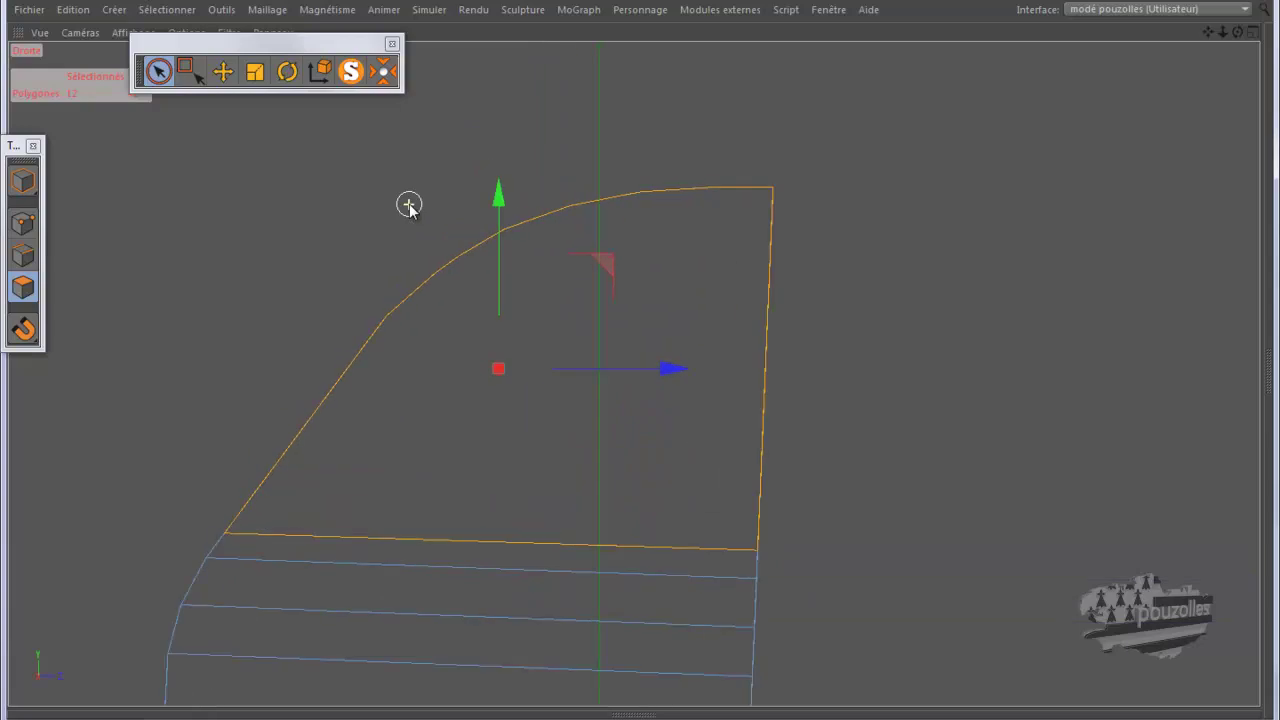
{"action": "left_click", "coordinate": [351, 72]}
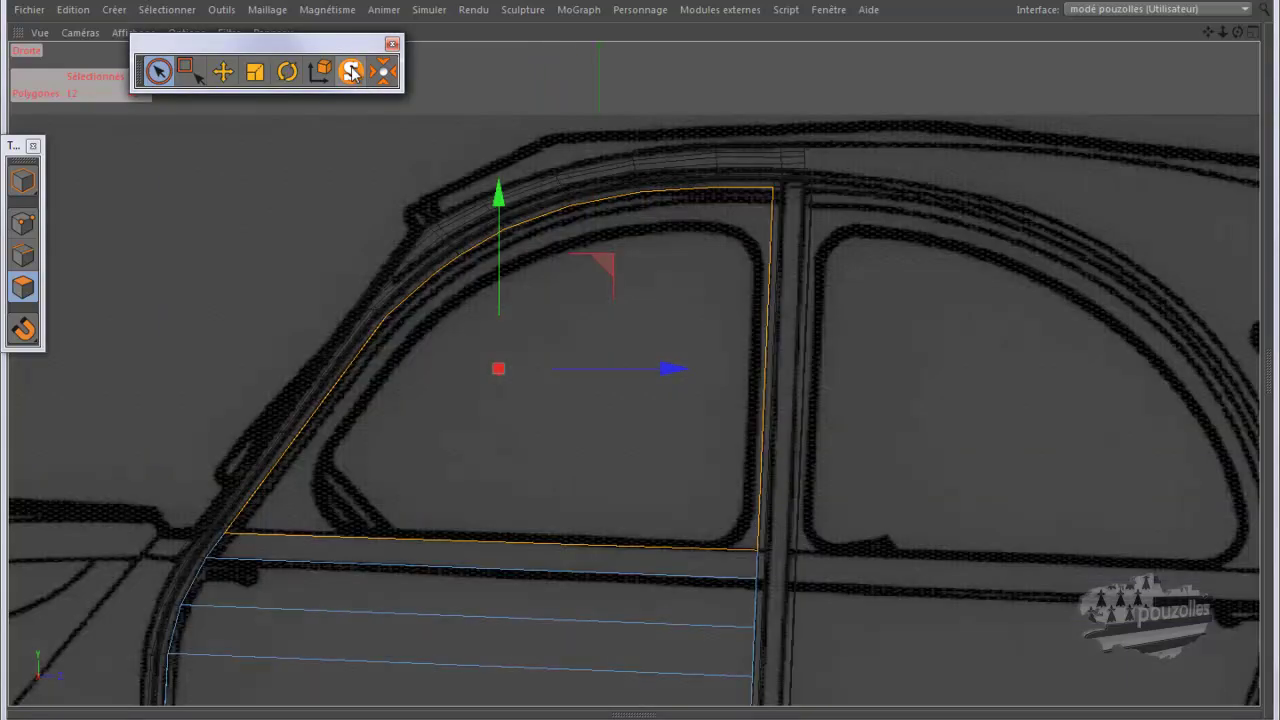
{"action": "right_click", "coordinate": [193, 254]}
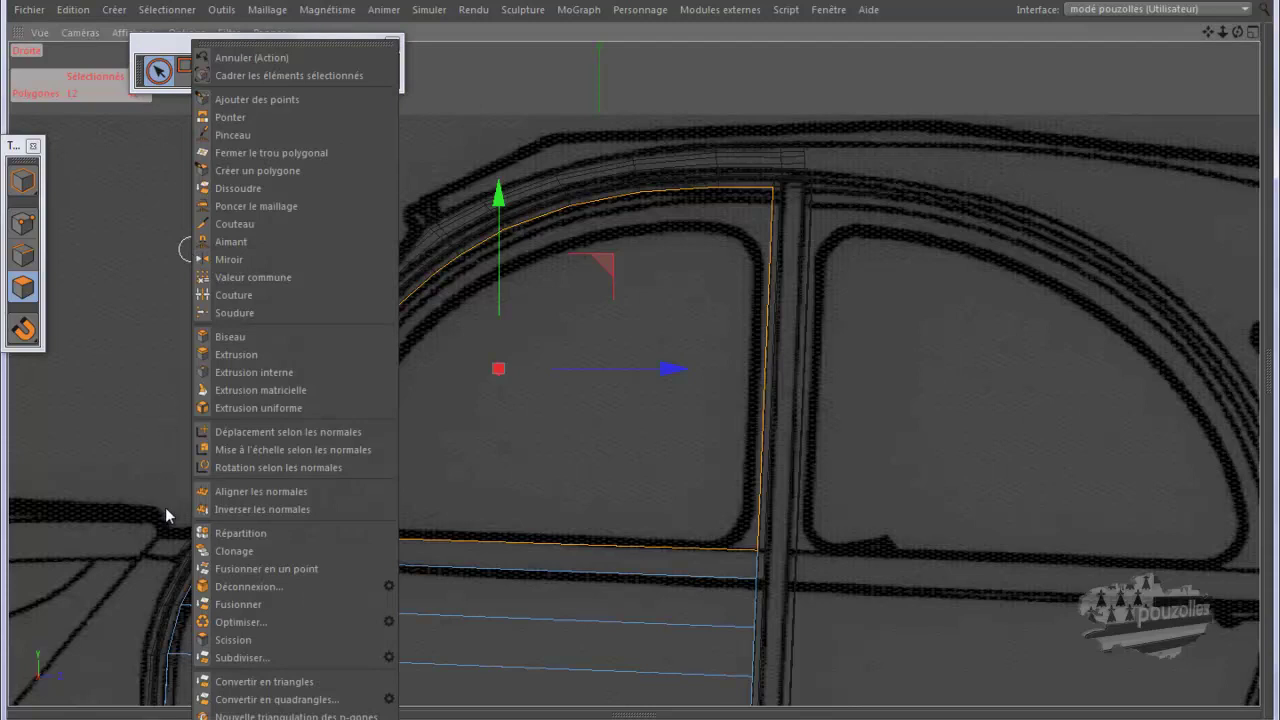
Step: Inset the window polygon with Extrusion interne to form a narrow frame border
{"action": "left_click", "coordinate": [246, 369]}
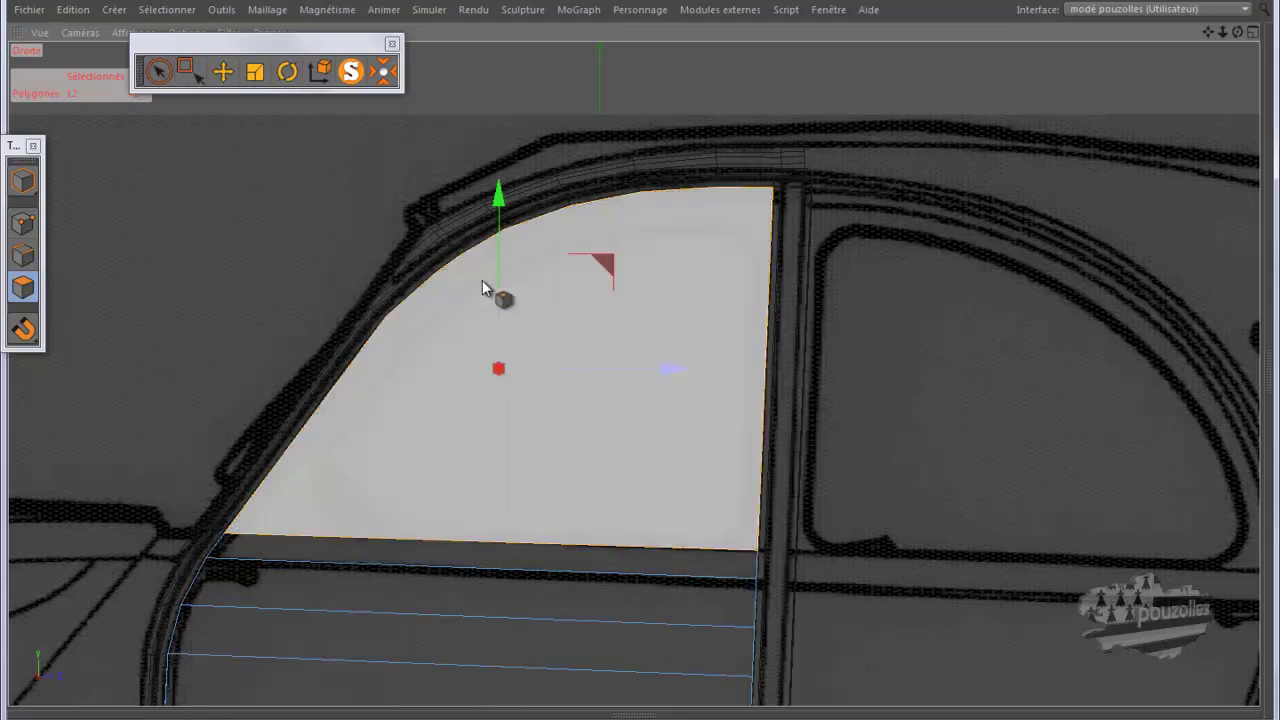
{"action": "left_click_drag", "start_coordinate": [632, 366], "coordinate": [642, 368]}
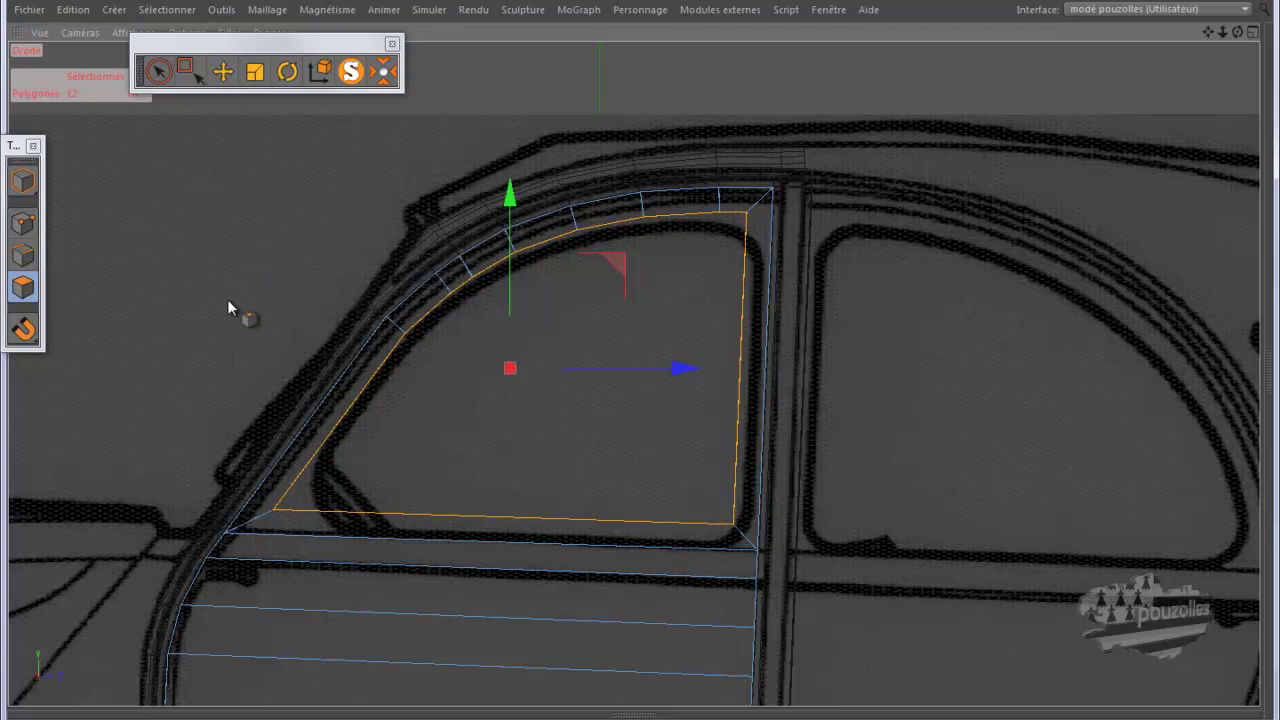
{"action": "middle_click", "coordinate": [228, 305]}
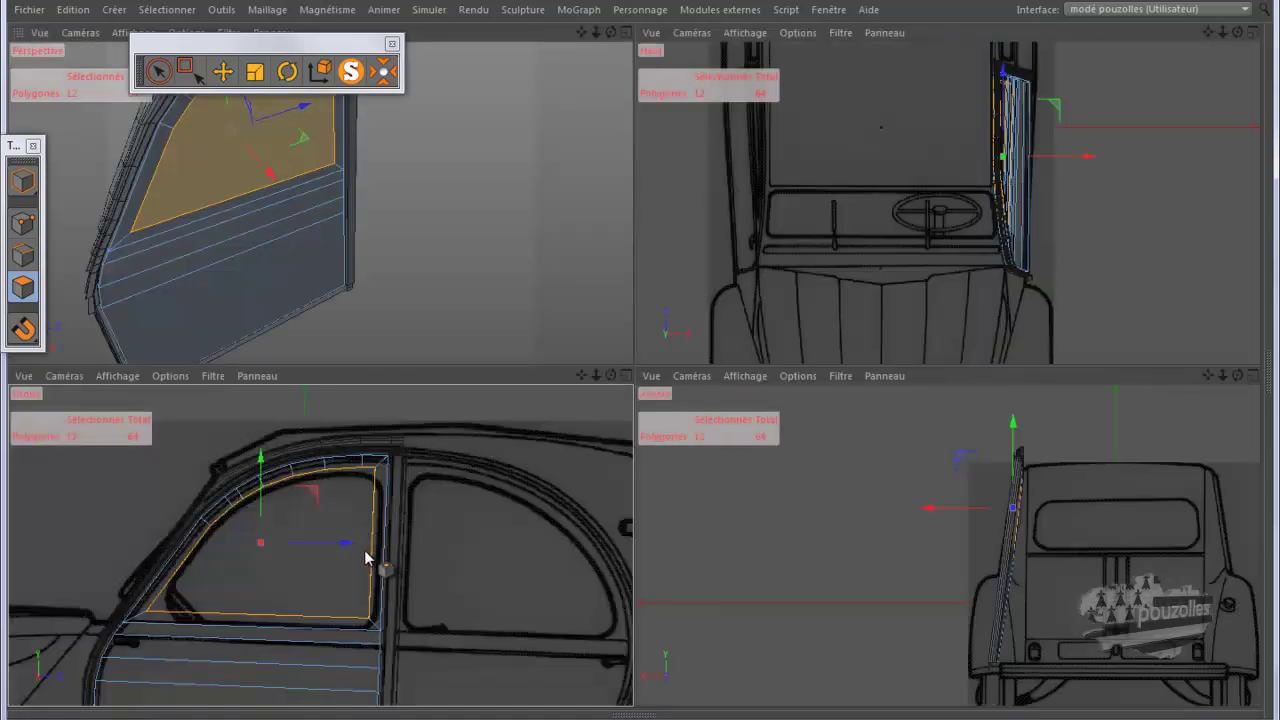
Step: Undo the window inset in the maximized Arrière view and solo the door to hide the blueprint
{"action": "middle_click", "coordinate": [1035, 522]}
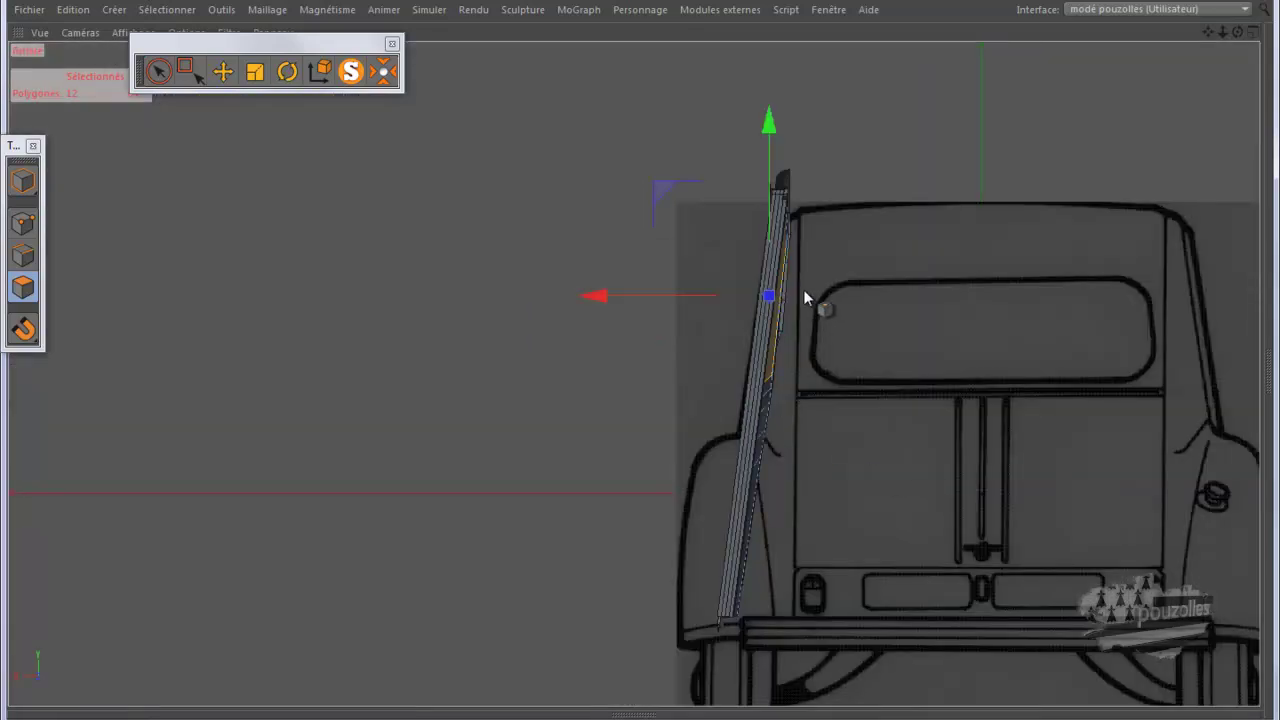
{"action": "scroll", "coordinate": [804, 296], "scroll_direction": "up", "scroll_amount": 2}
{"action": "scroll", "coordinate": [800, 288], "scroll_direction": "up", "scroll_amount": 2}
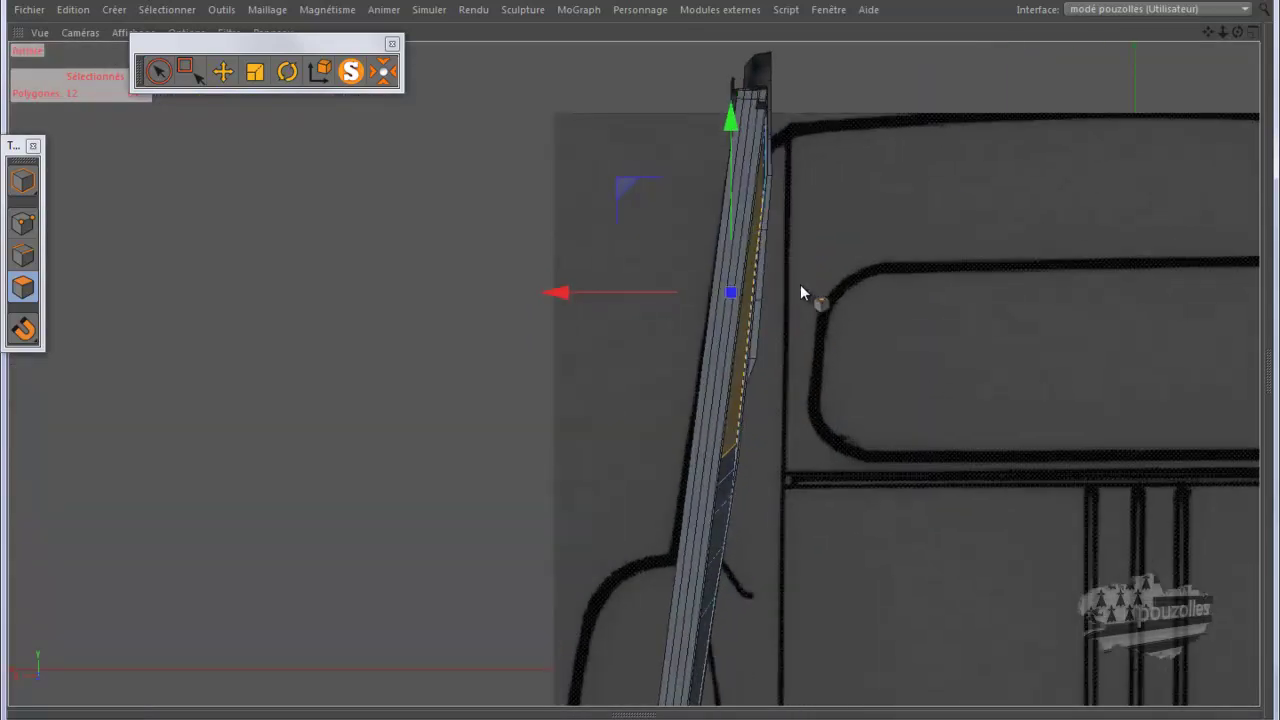
{"action": "scroll", "coordinate": [800, 284], "scroll_direction": "down", "scroll_amount": 1}
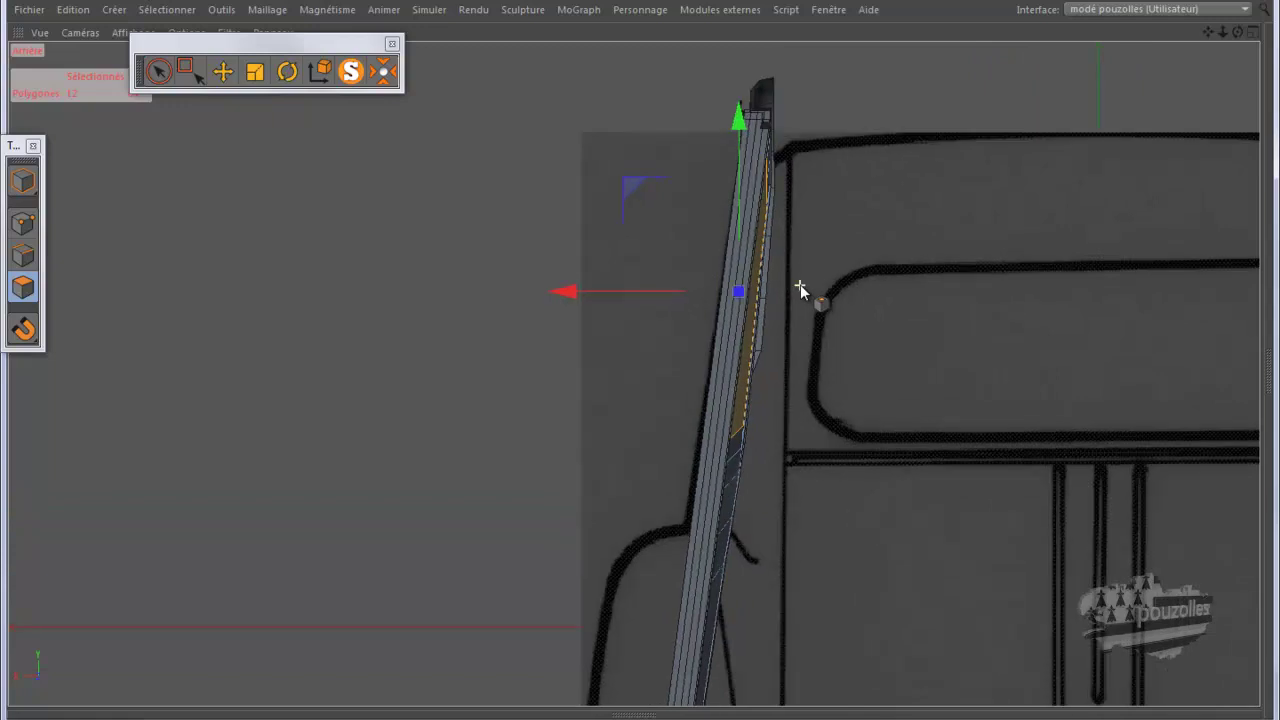
{"action": "scroll", "coordinate": [800, 284], "scroll_direction": "down", "scroll_amount": 2}
{"action": "scroll", "coordinate": [800, 284], "scroll_direction": "down", "scroll_amount": 1}
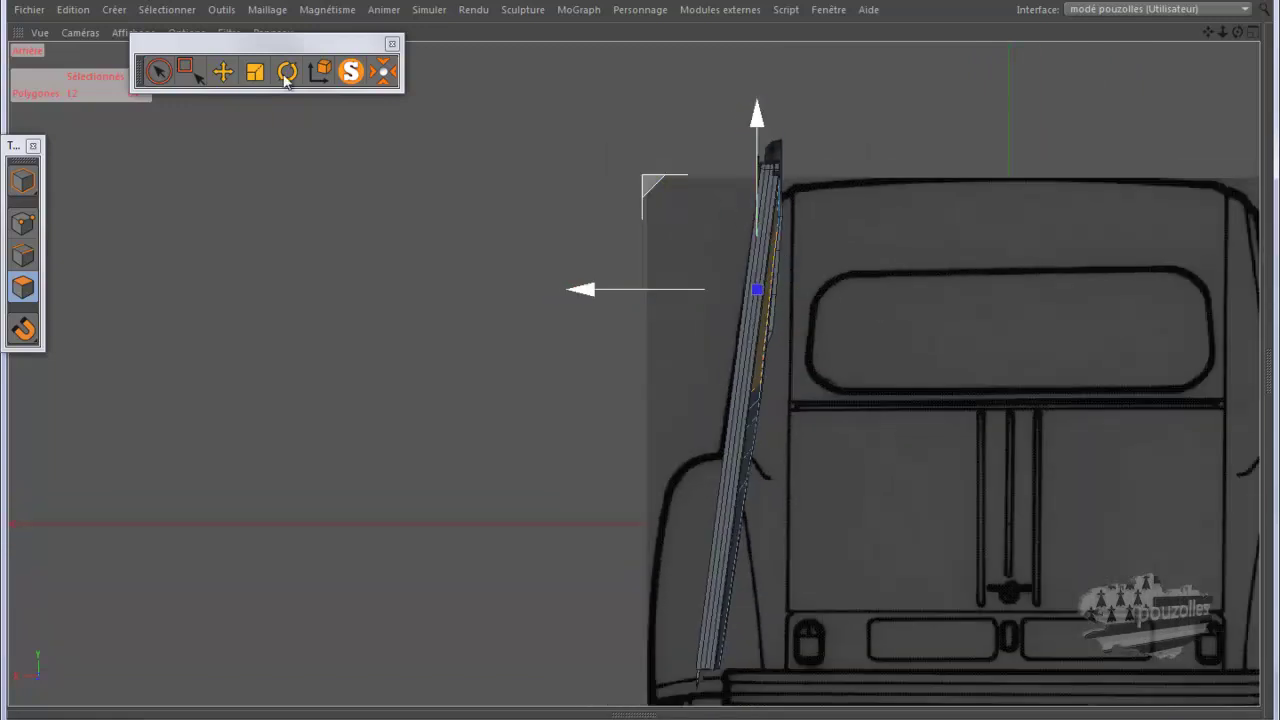
{"action": "left_click", "coordinate": [85, 10]}
{"action": "left_click", "coordinate": [92, 37]}
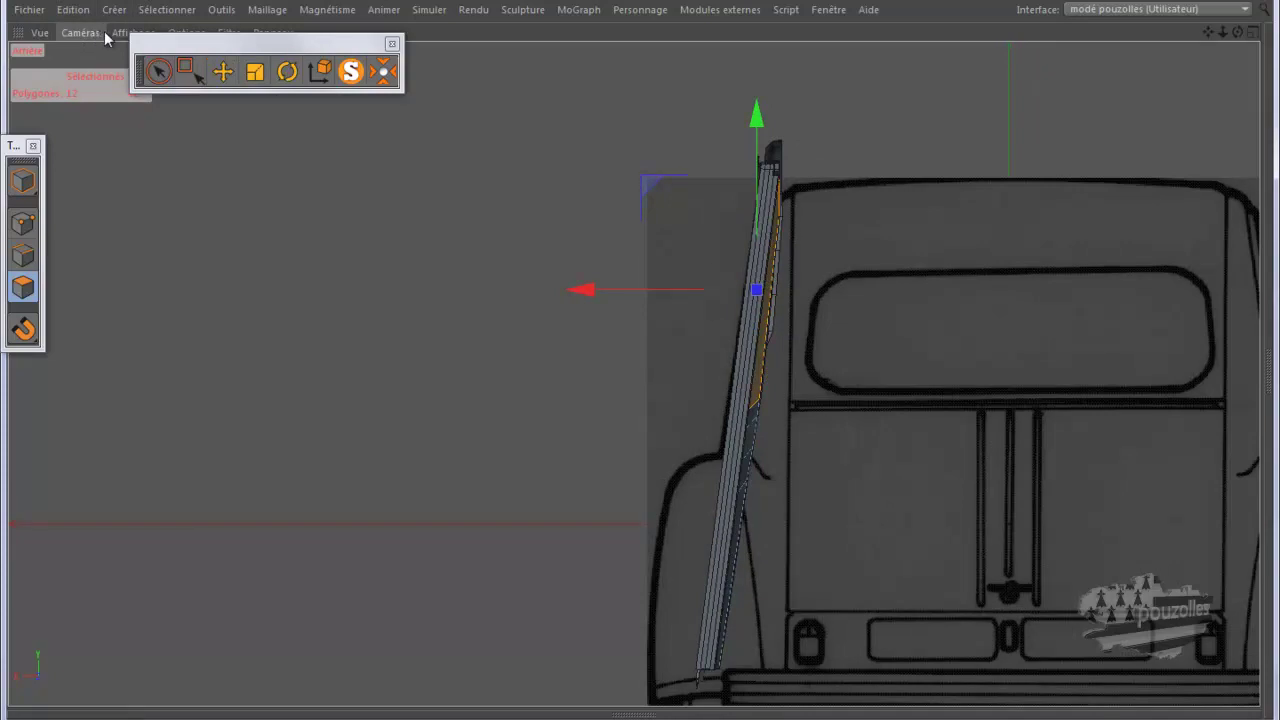
{"action": "left_click", "coordinate": [347, 75]}
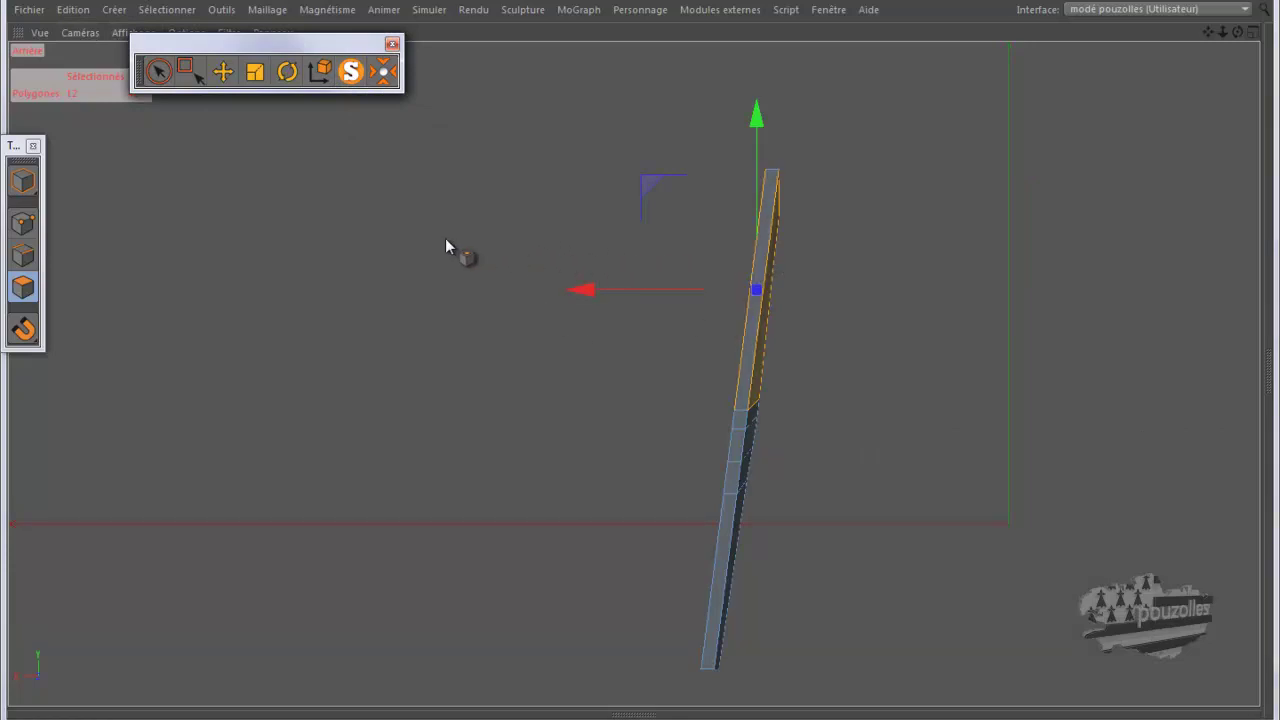
Step: Rotate the 12 window-frame polygons about -7° in object coordinates, seen edge-on
{"action": "left_click", "coordinate": [287, 72]}
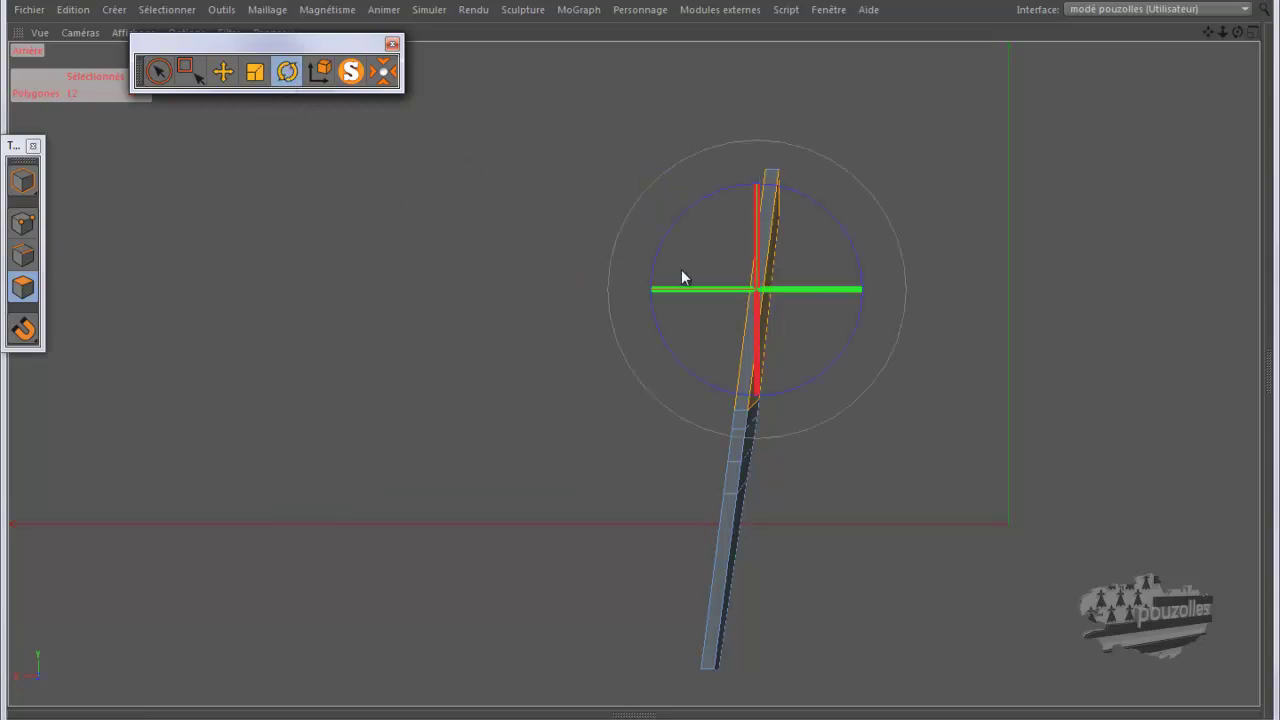
{"action": "left_click_drag", "start_coordinate": [749, 277], "coordinate": [767, 288]}
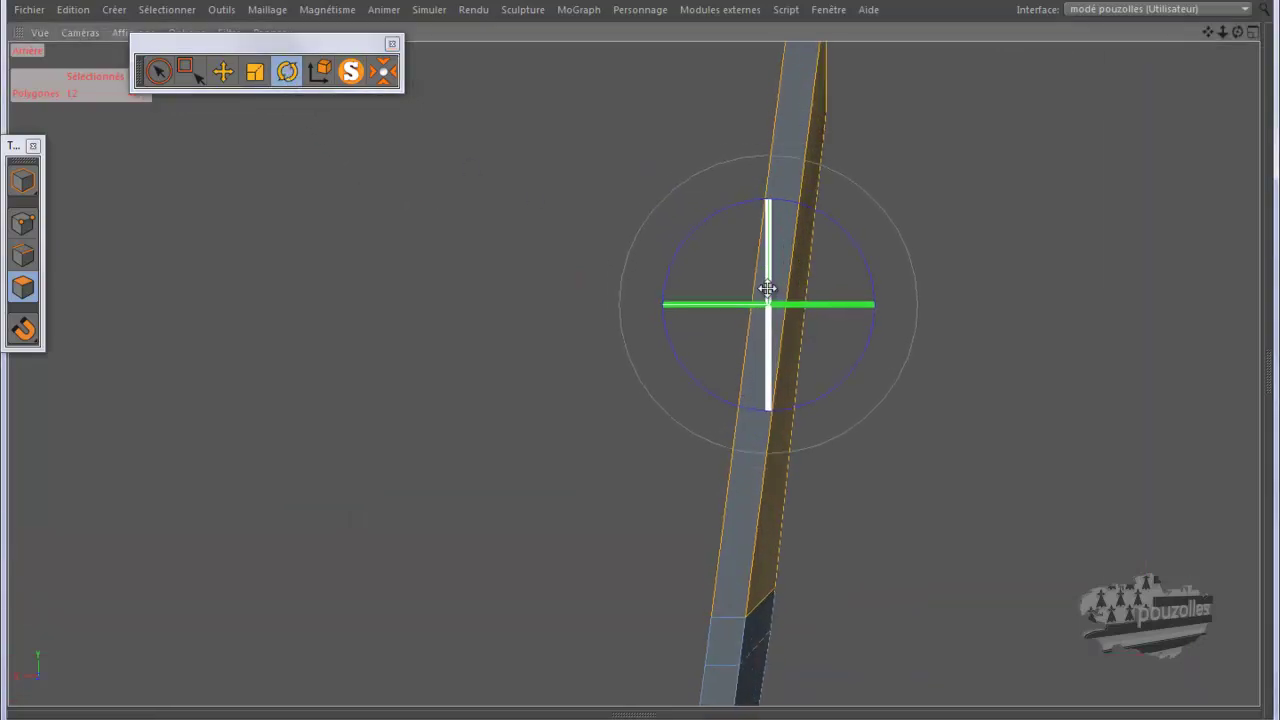
{"action": "left_click", "coordinate": [318, 72]}
{"action": "left_click", "coordinate": [318, 72]}
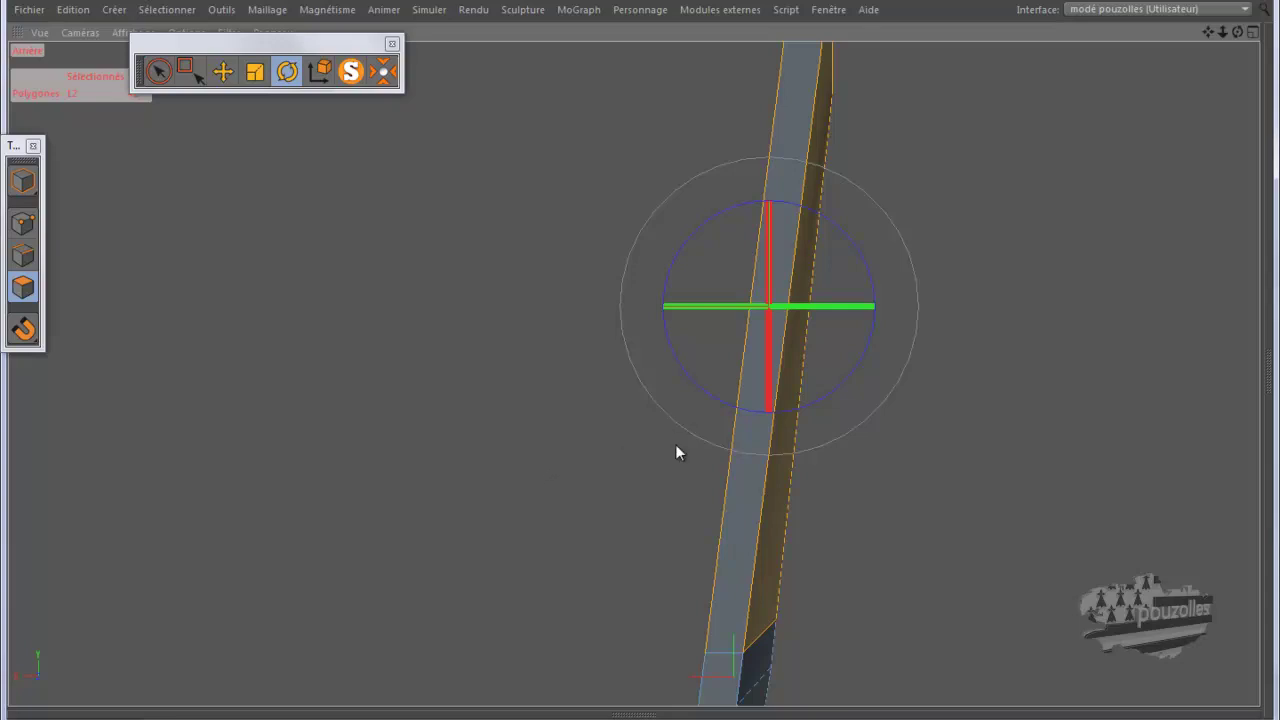
{"action": "scroll", "coordinate": [749, 622], "scroll_direction": "up", "scroll_amount": 1}
{"action": "scroll", "coordinate": [749, 622], "scroll_direction": "up", "scroll_amount": 3}
{"action": "scroll", "coordinate": [749, 622], "scroll_direction": "up", "scroll_amount": 1}
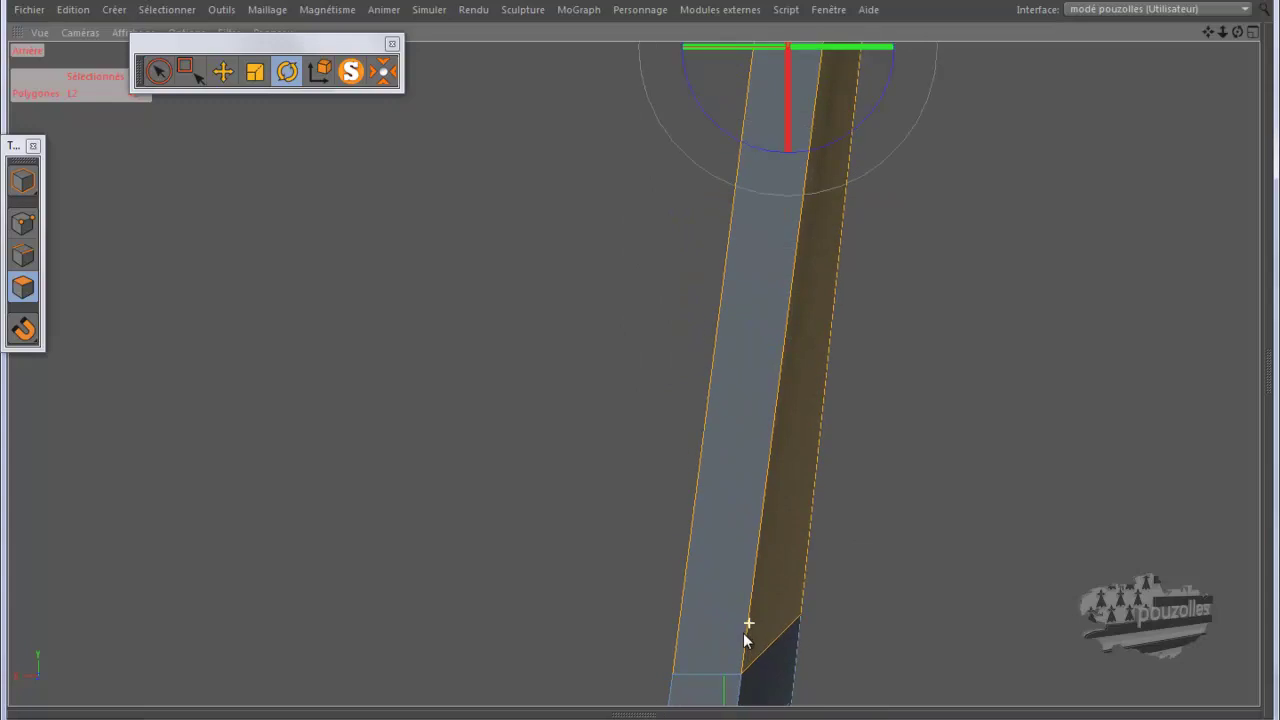
{"action": "scroll", "coordinate": [749, 630], "scroll_direction": "down", "scroll_amount": 3}
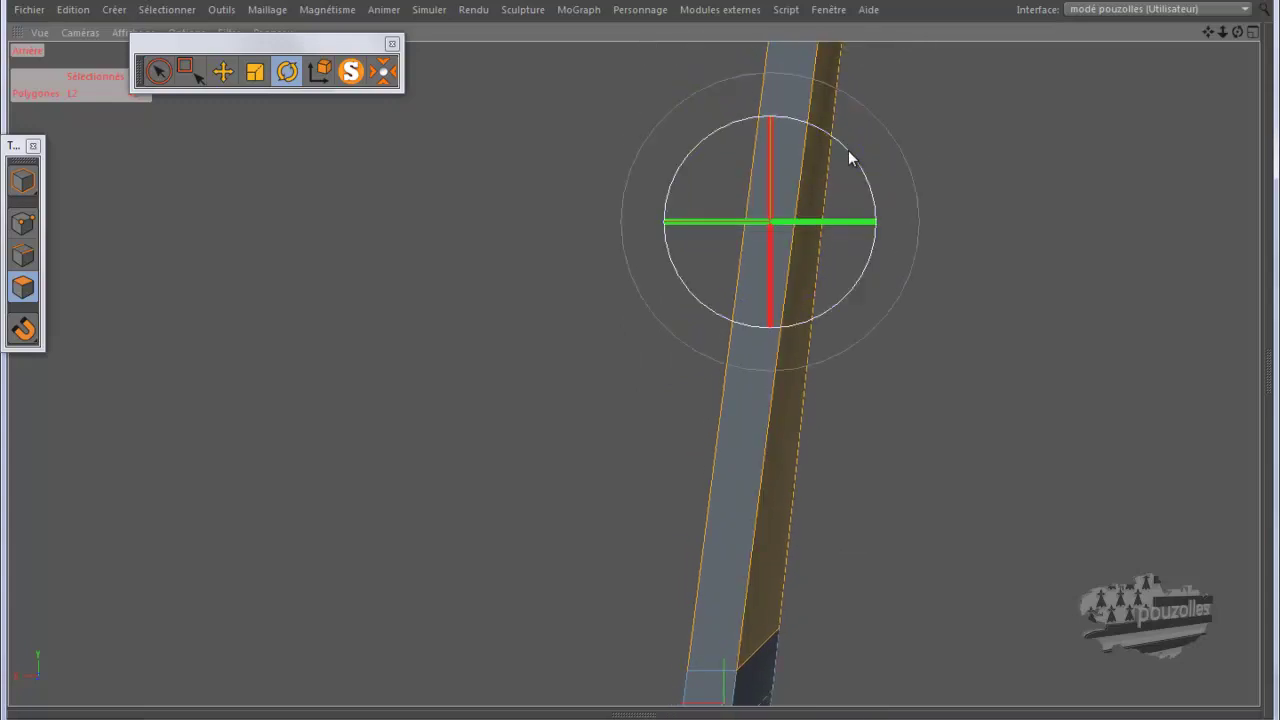
{"action": "left_click_drag", "start_coordinate": [848, 150], "coordinate": [851, 165]}
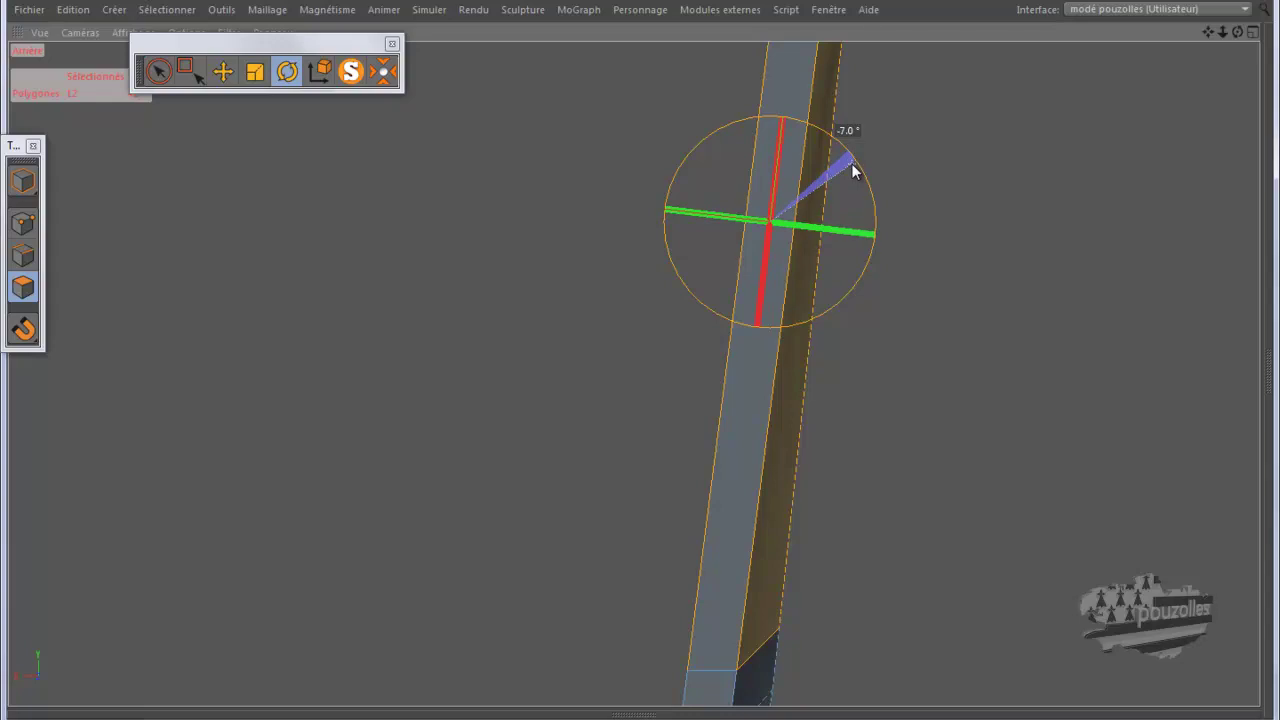
{"action": "left_click_drag", "start_coordinate": [851, 163], "coordinate": [851, 163]}
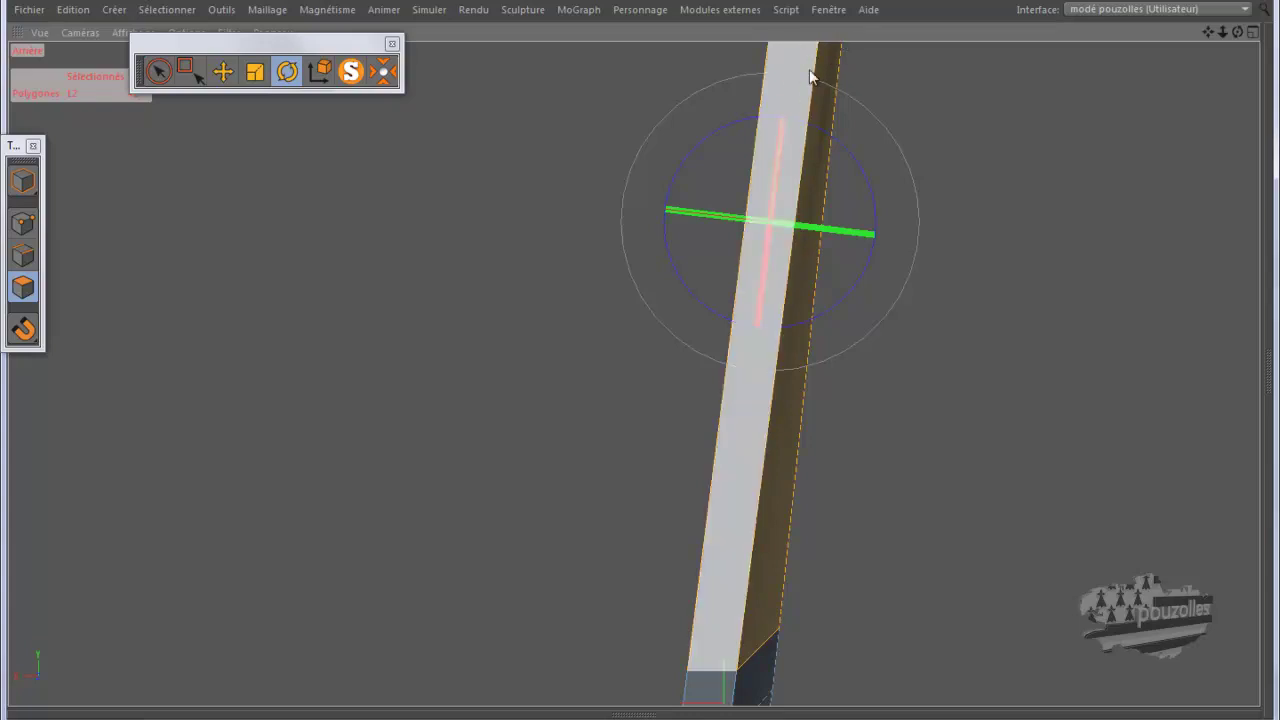
{"action": "left_click", "coordinate": [764, 97], "text": "shift"}
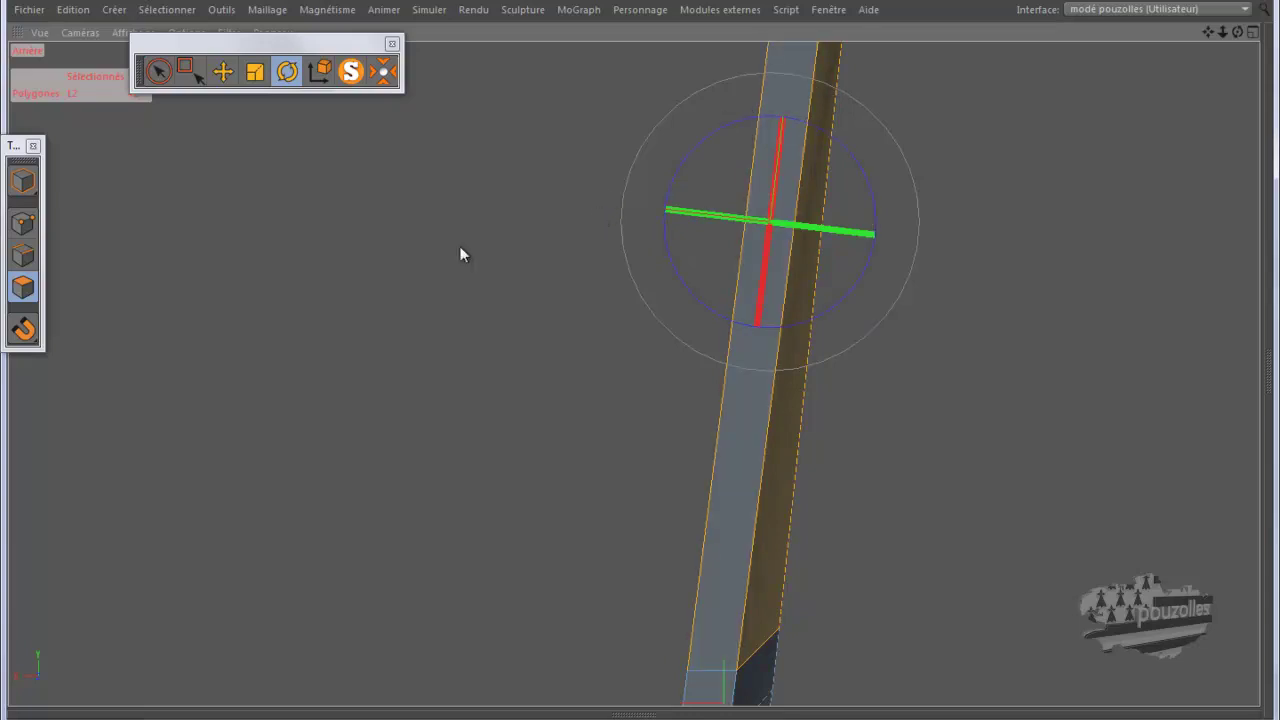
Step: Maximize the Droite view and switch to the Move tool in world coordinates
{"action": "middle_click", "coordinate": [326, 284]}
{"action": "middle_click", "coordinate": [337, 497]}
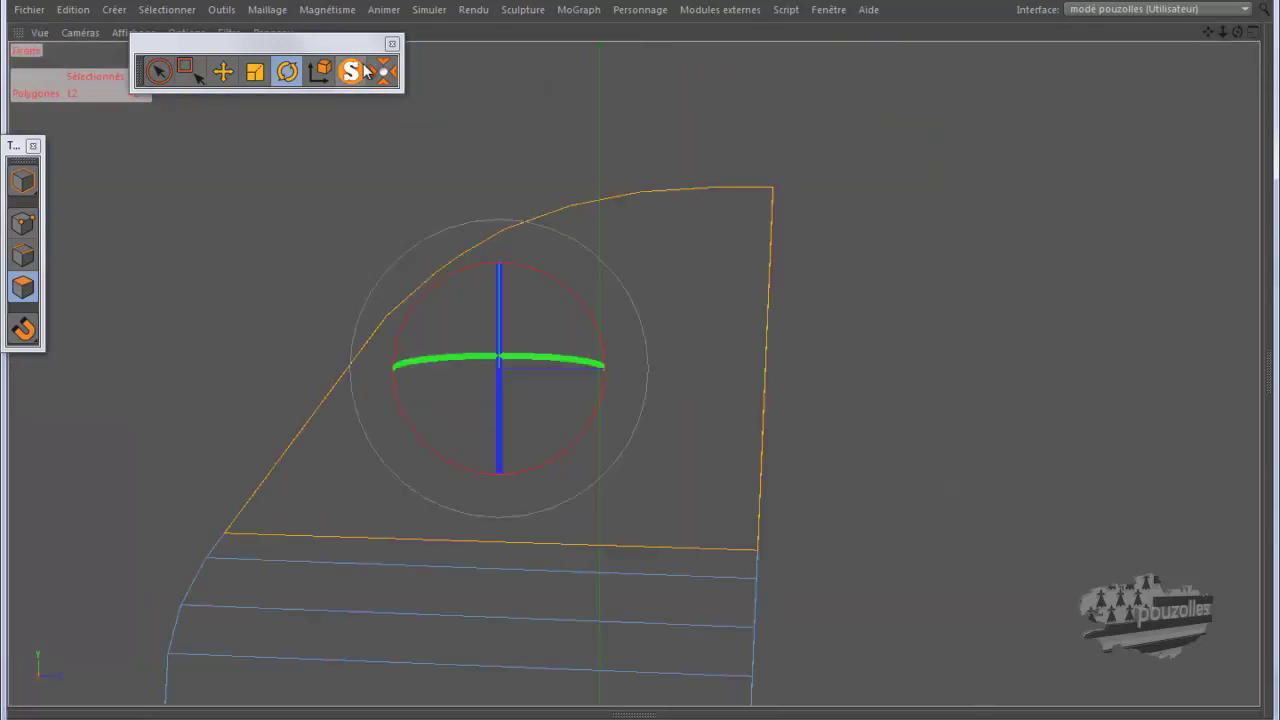
{"action": "left_click", "coordinate": [318, 72]}
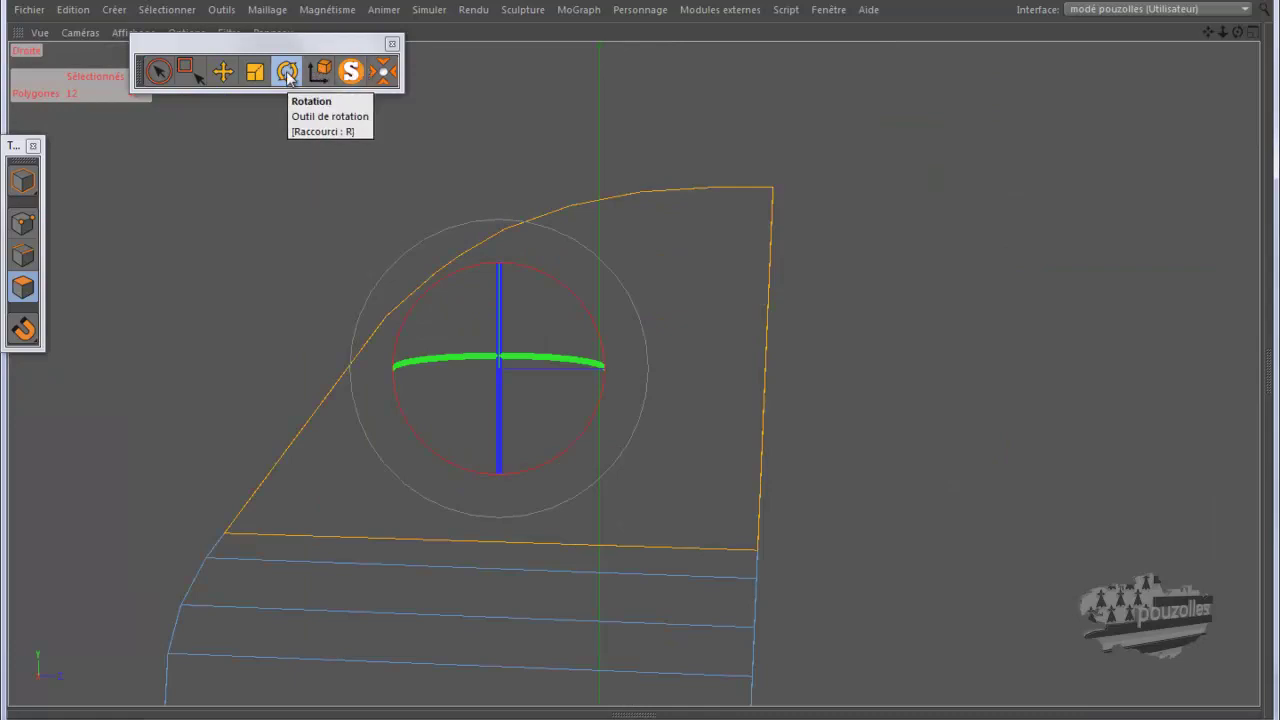
{"action": "left_click", "coordinate": [222, 72]}
Step: Inset the window polygon with Extrusion interne and nudge it over the blueprint's window outline
{"action": "right_click", "coordinate": [313, 187]}
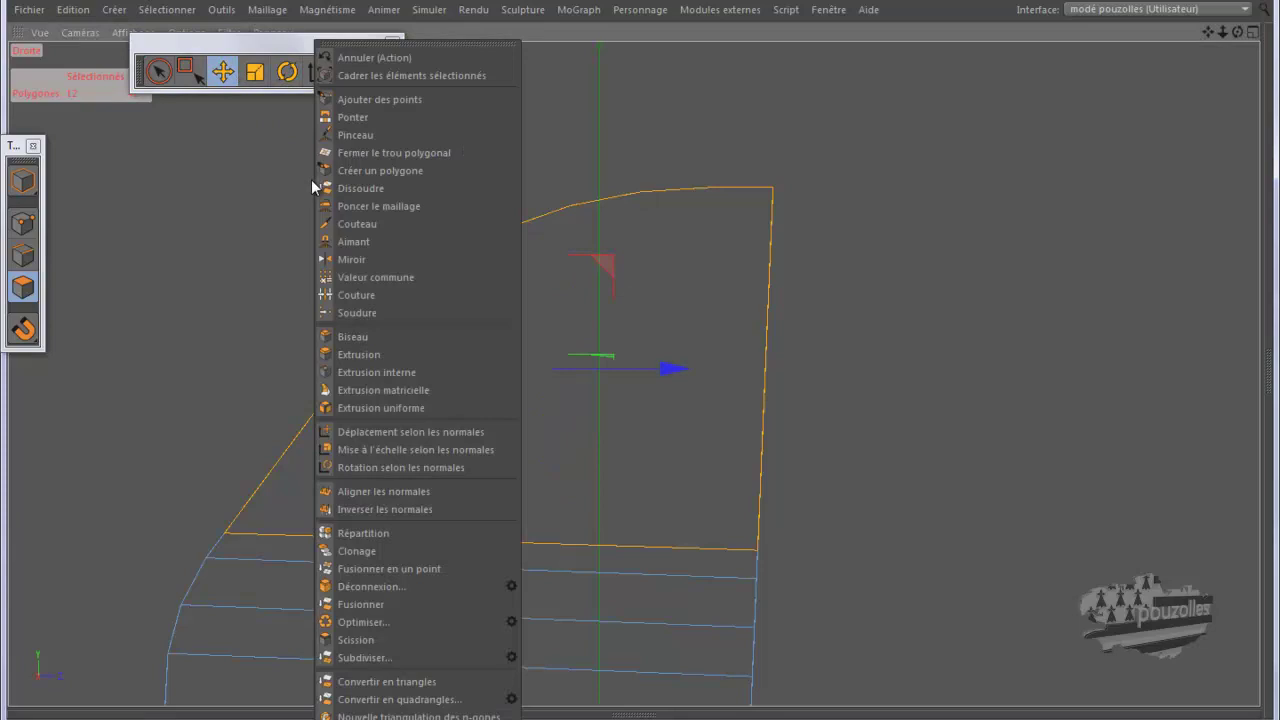
{"action": "left_click", "coordinate": [325, 372]}
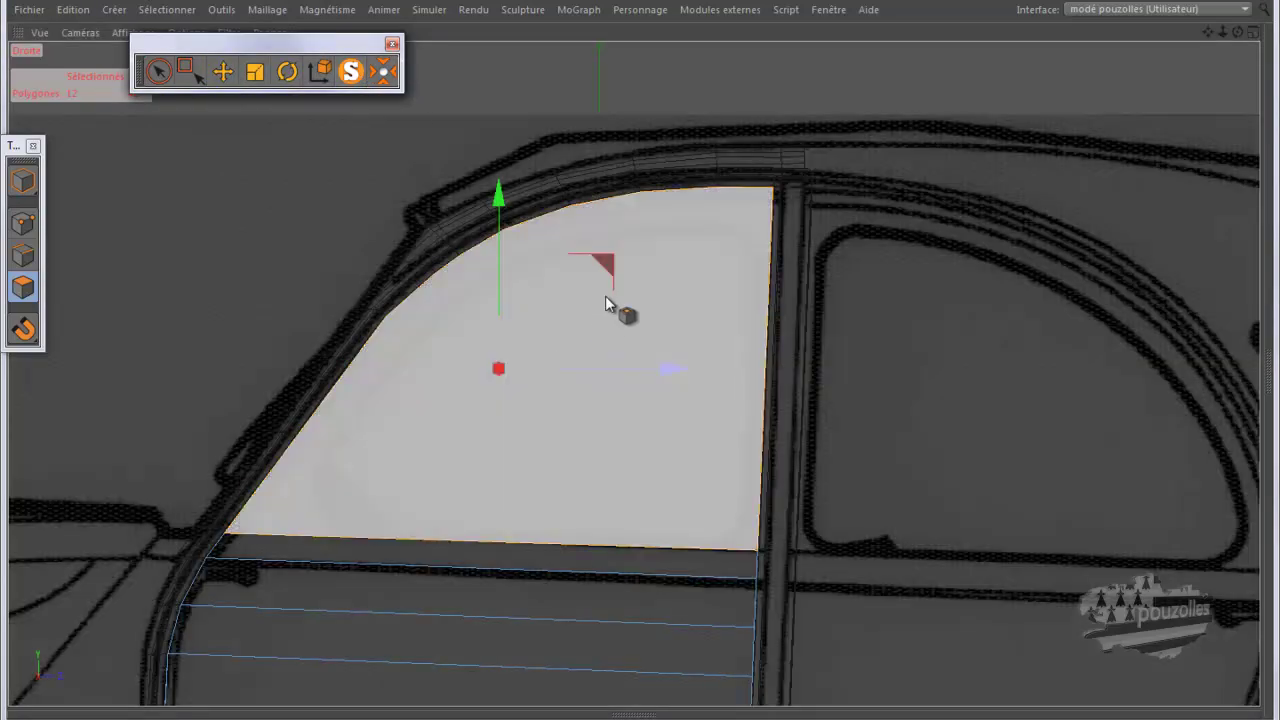
{"action": "left_click_drag", "start_coordinate": [638, 361], "coordinate": [637, 360]}
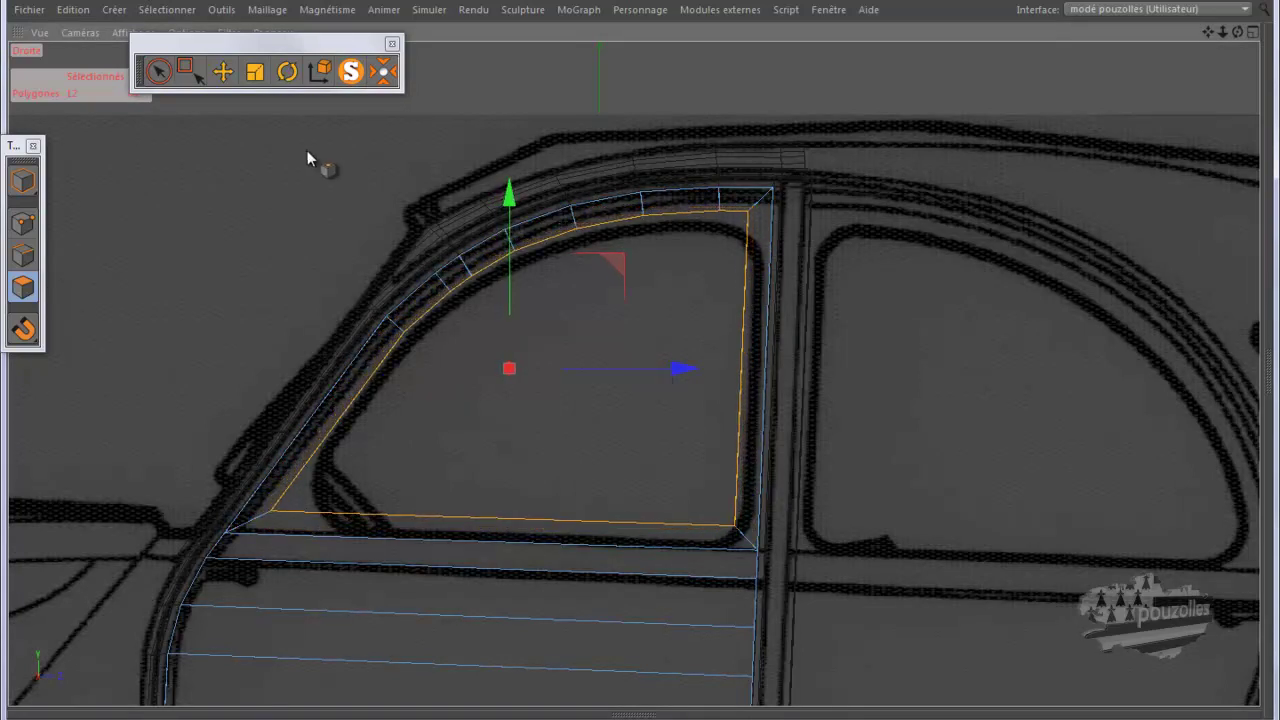
{"action": "left_click_drag", "start_coordinate": [616, 261], "coordinate": [625, 270]}
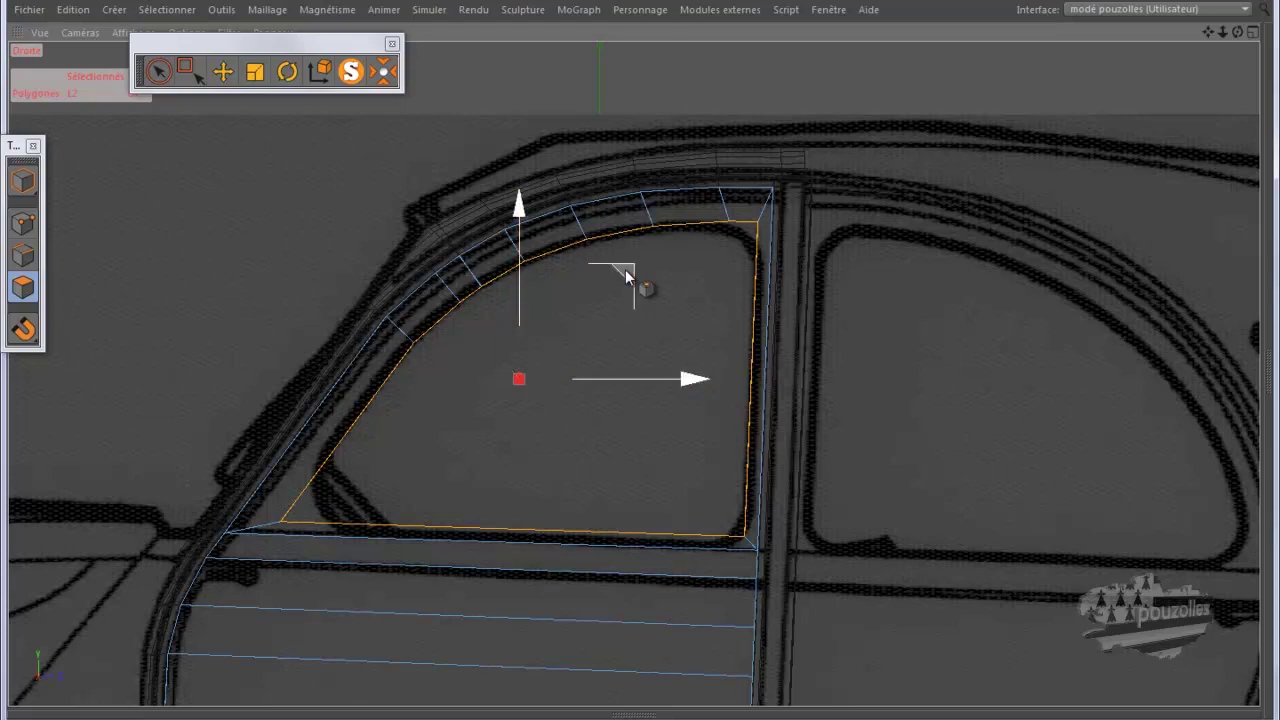
Step: In Edges mode, select the window opening's bottom edge and lower it about 3 cm
{"action": "left_click", "coordinate": [622, 267]}
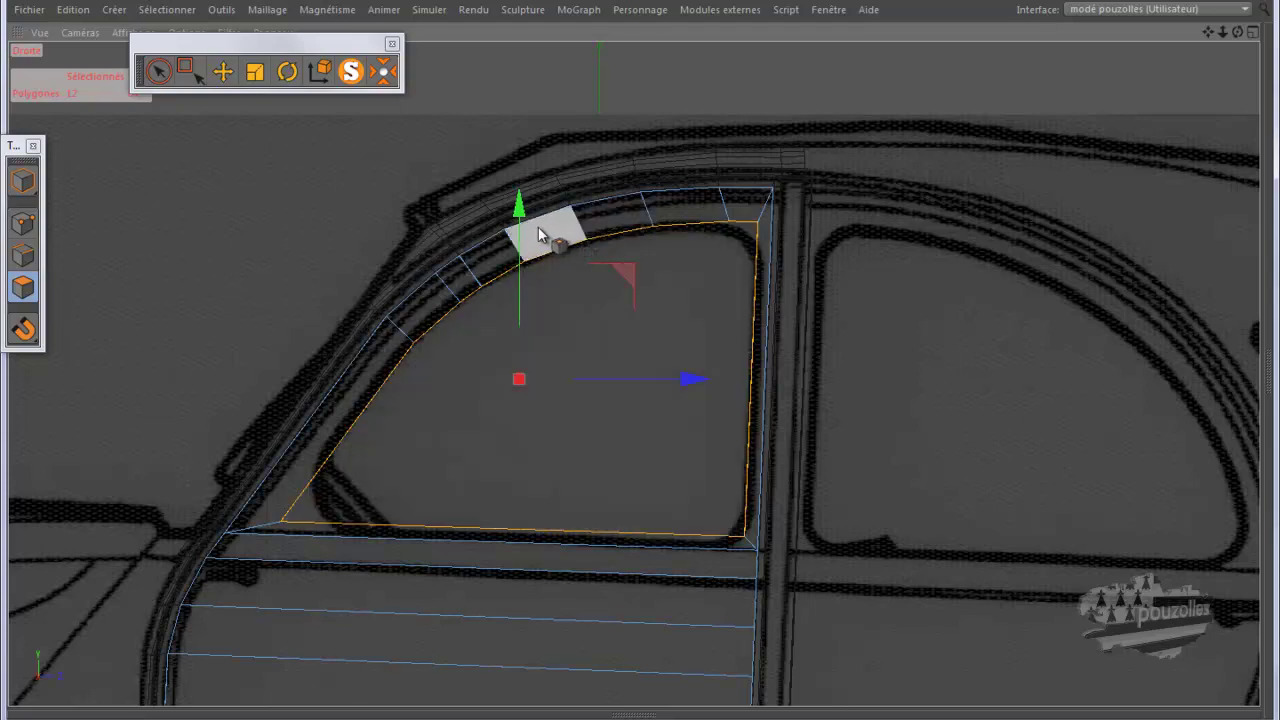
{"action": "scroll", "coordinate": [520, 232], "scroll_direction": "up", "scroll_amount": 3}
{"action": "scroll", "coordinate": [524, 233], "scroll_direction": "down", "scroll_amount": 2}
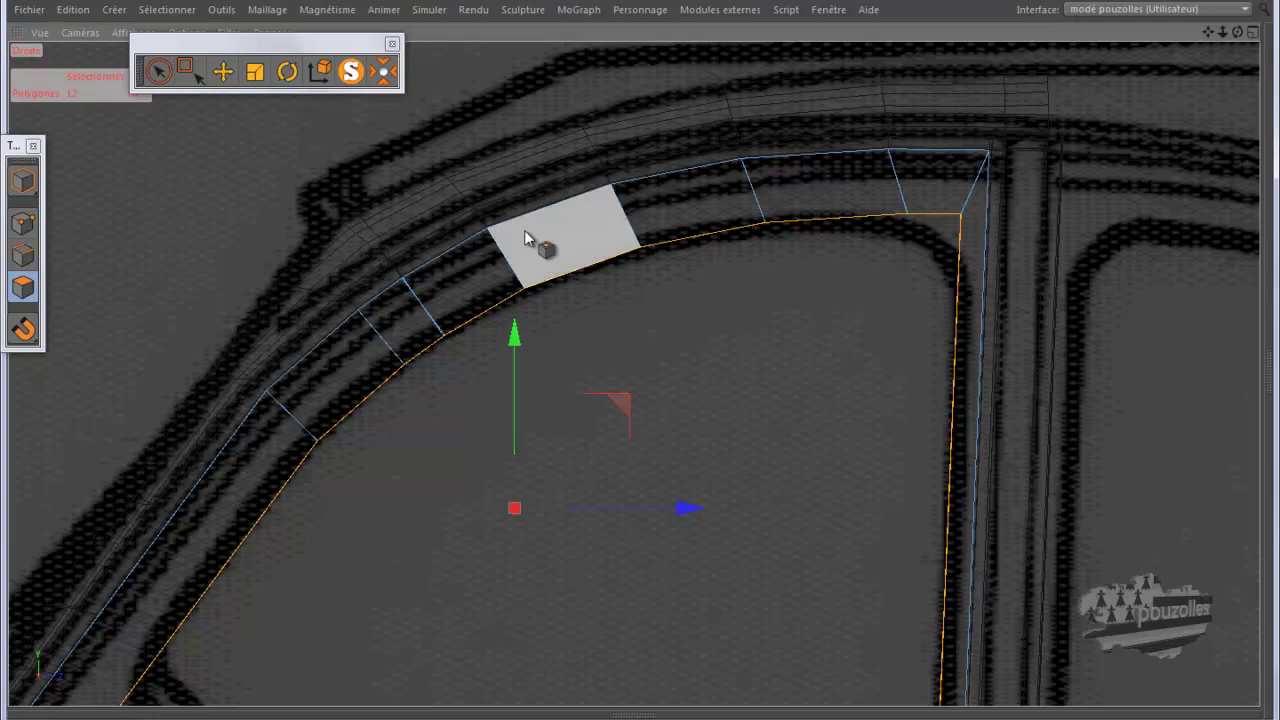
{"action": "scroll", "coordinate": [528, 230], "scroll_direction": "down", "scroll_amount": 2}
{"action": "scroll", "coordinate": [530, 226], "scroll_direction": "down", "scroll_amount": 2}
{"action": "scroll", "coordinate": [530, 226], "scroll_direction": "down", "scroll_amount": 2}
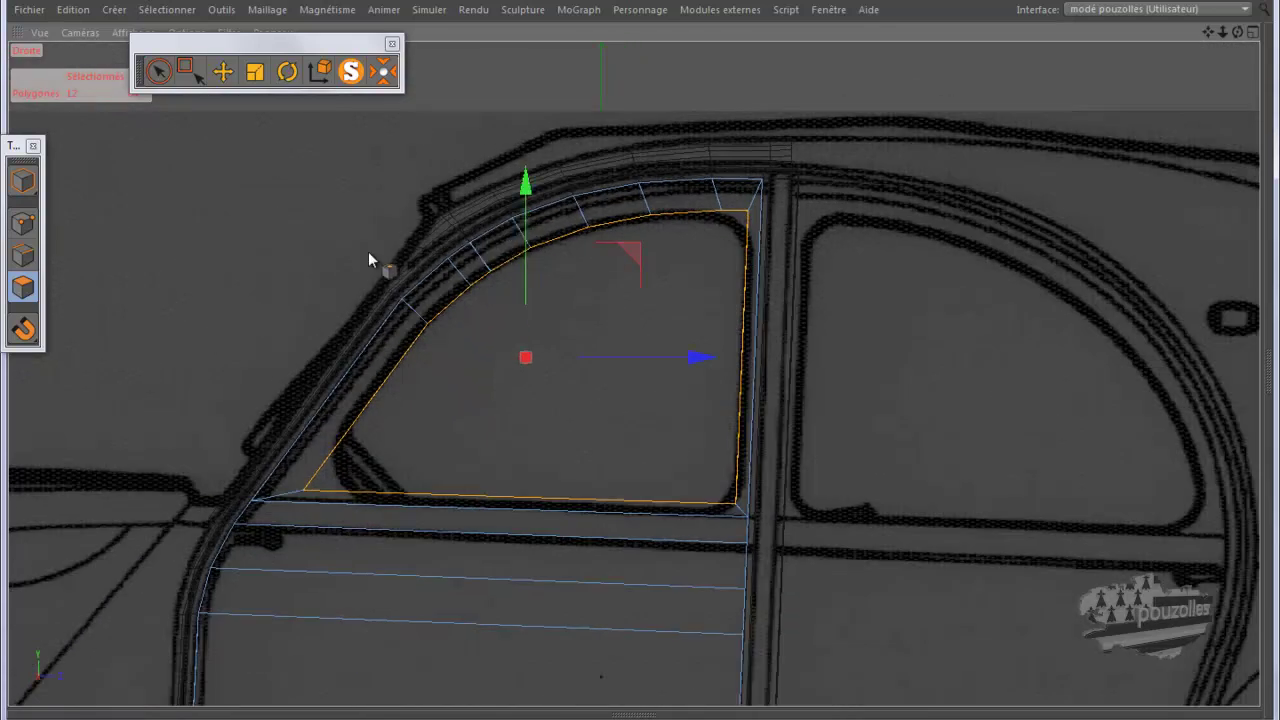
{"action": "left_click", "coordinate": [158, 71]}
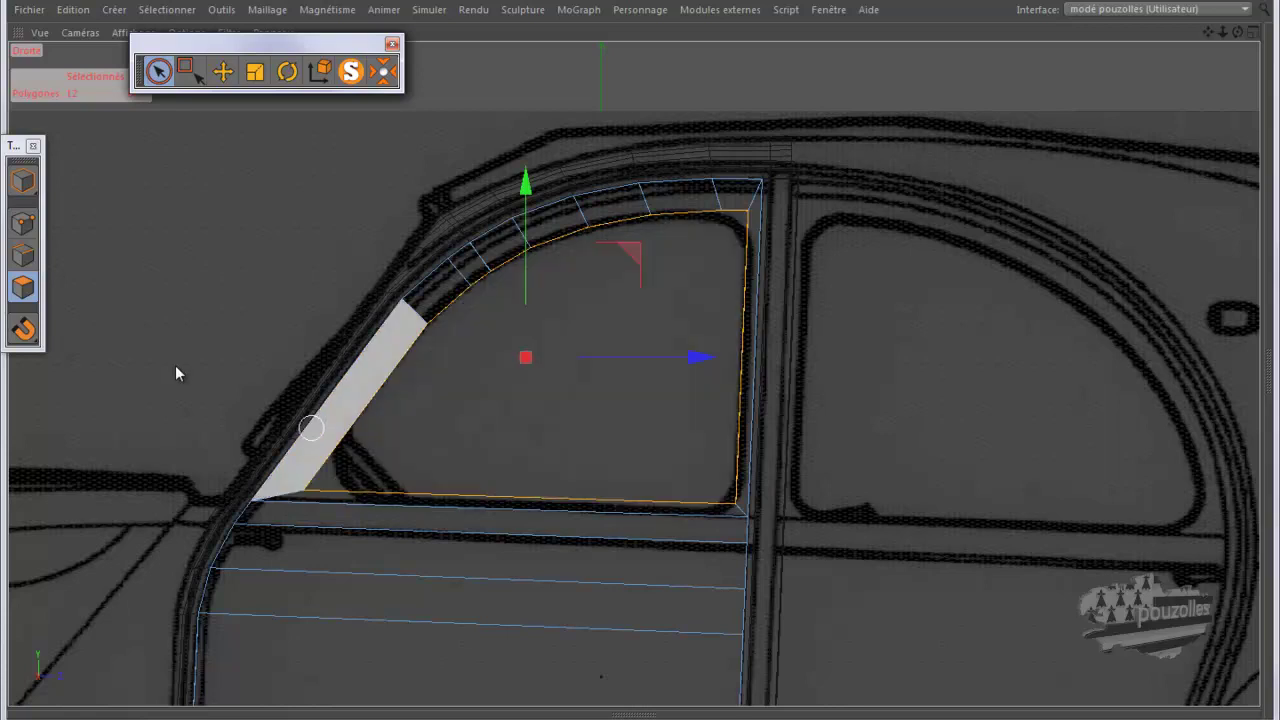
{"action": "left_click", "coordinate": [24, 255]}
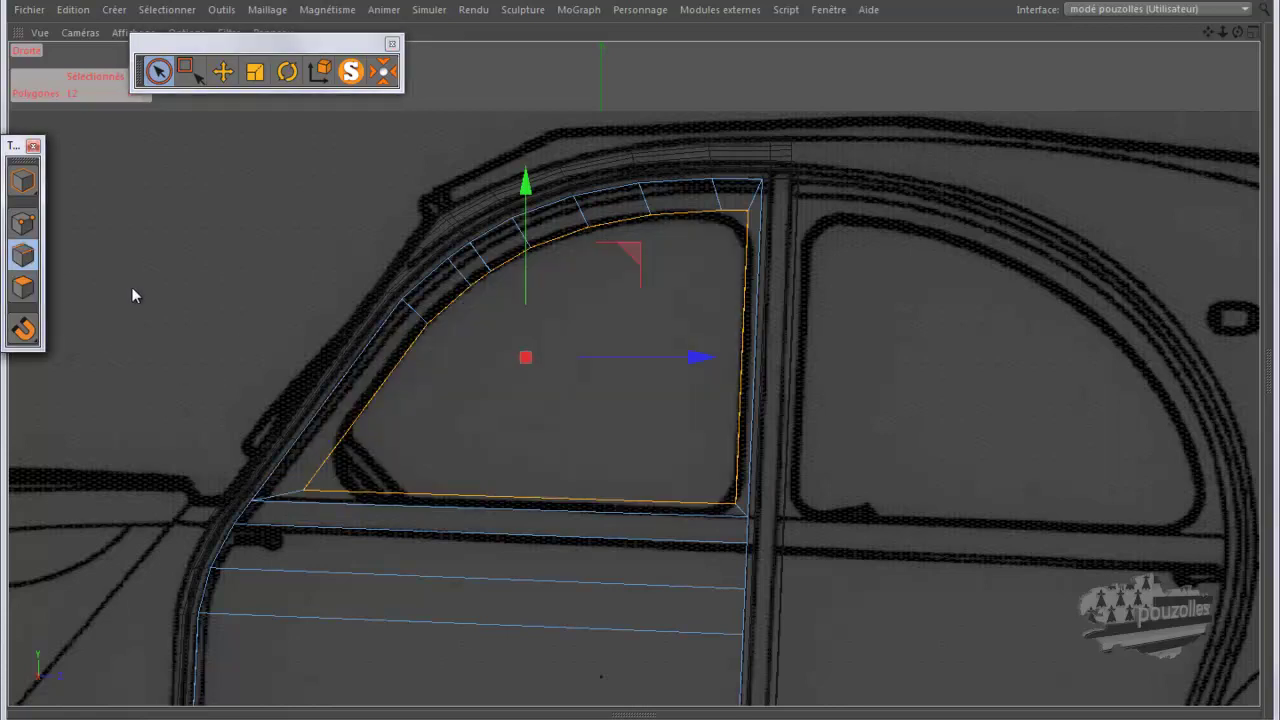
{"action": "left_click", "coordinate": [462, 487]}
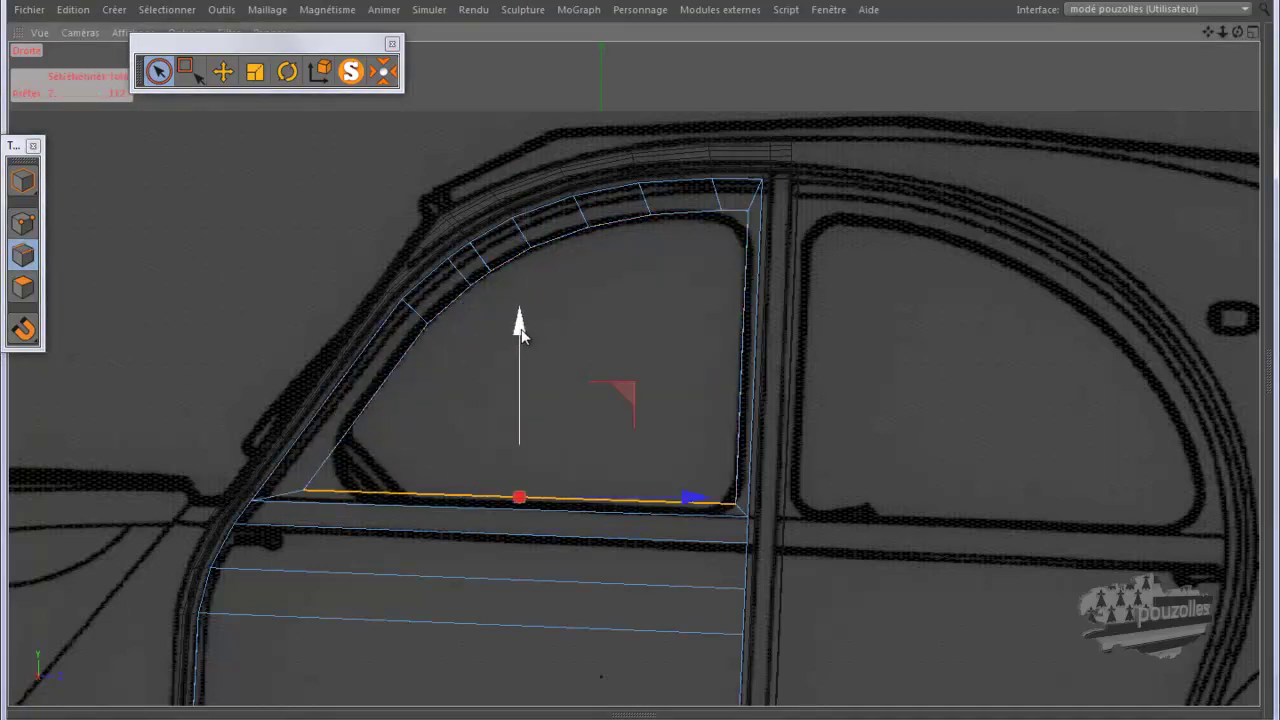
{"action": "left_click_drag", "start_coordinate": [521, 333], "coordinate": [519, 333]}
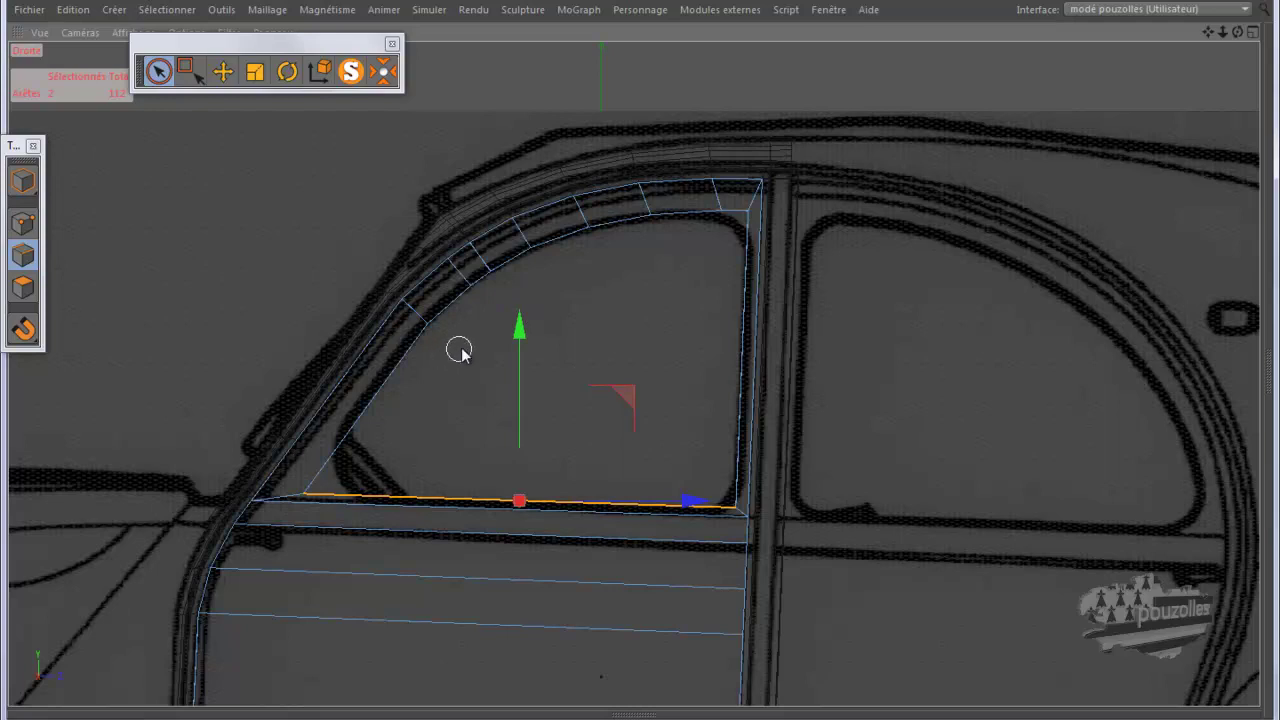
{"action": "scroll", "coordinate": [640, 222], "scroll_direction": "up", "scroll_amount": 2}
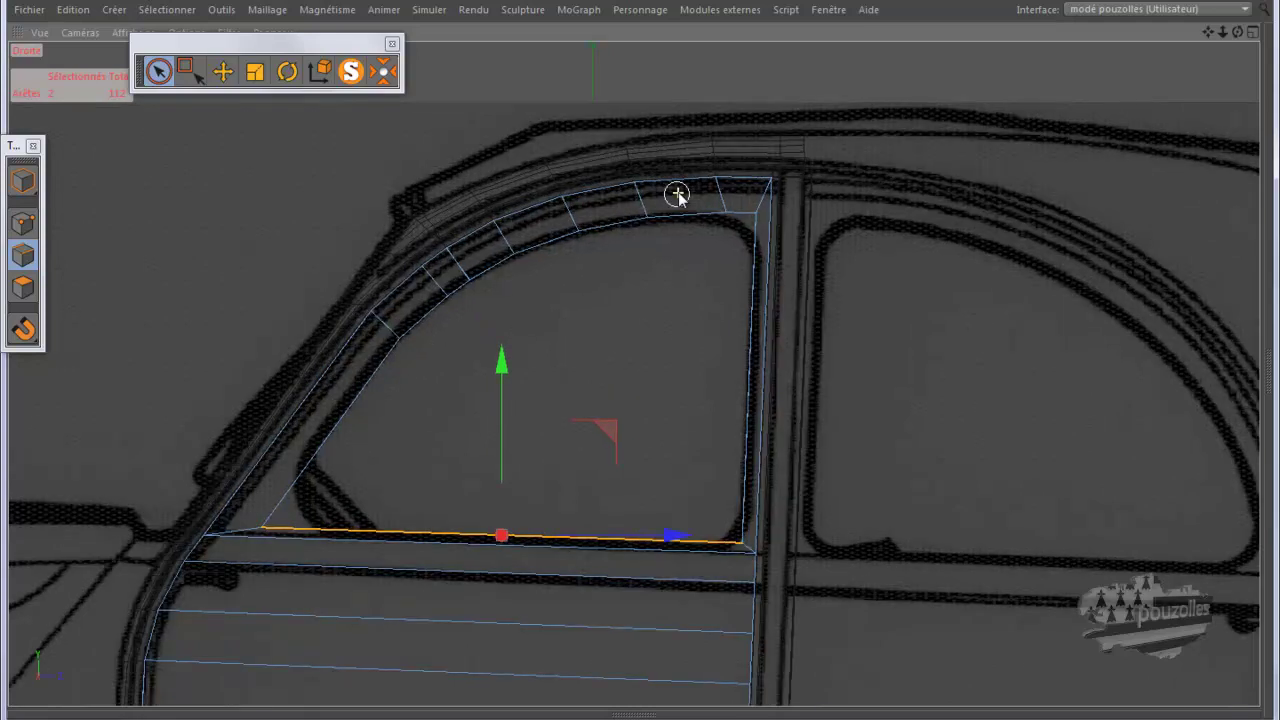
{"action": "scroll", "coordinate": [677, 194], "scroll_direction": "up", "scroll_amount": 3}
{"action": "left_click", "coordinate": [22, 222]}
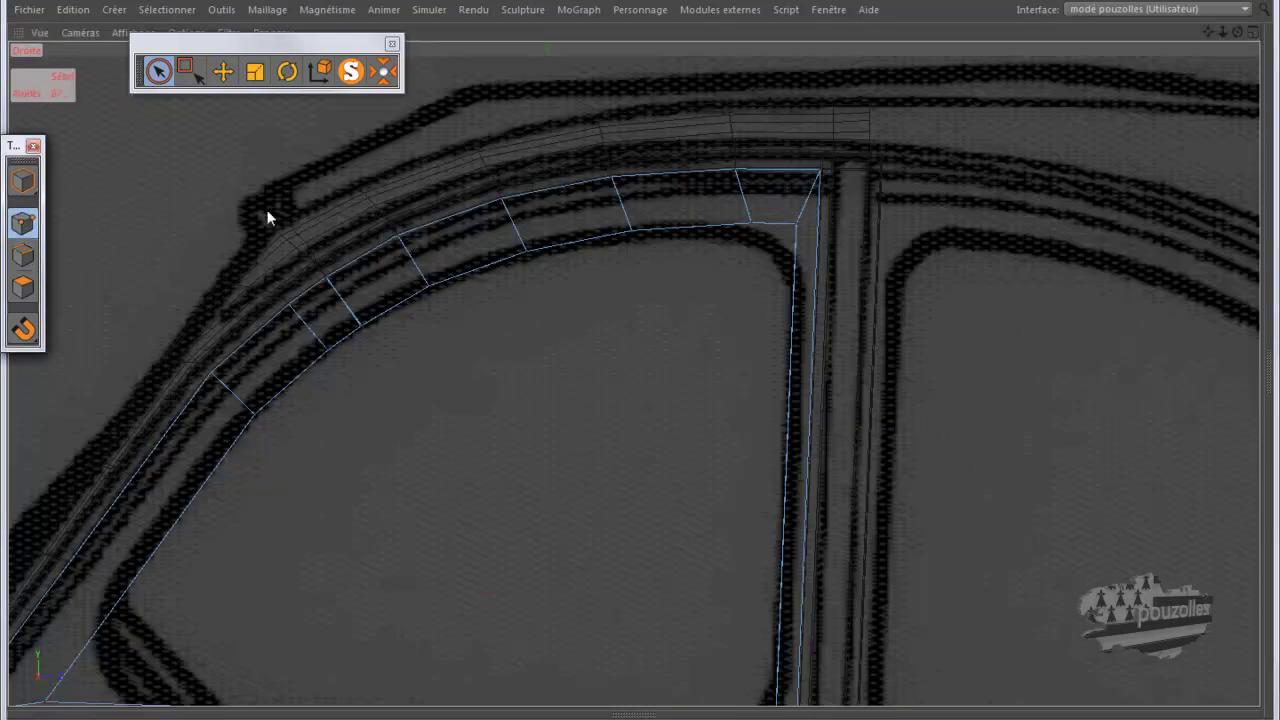
{"action": "left_click", "coordinate": [631, 232]}
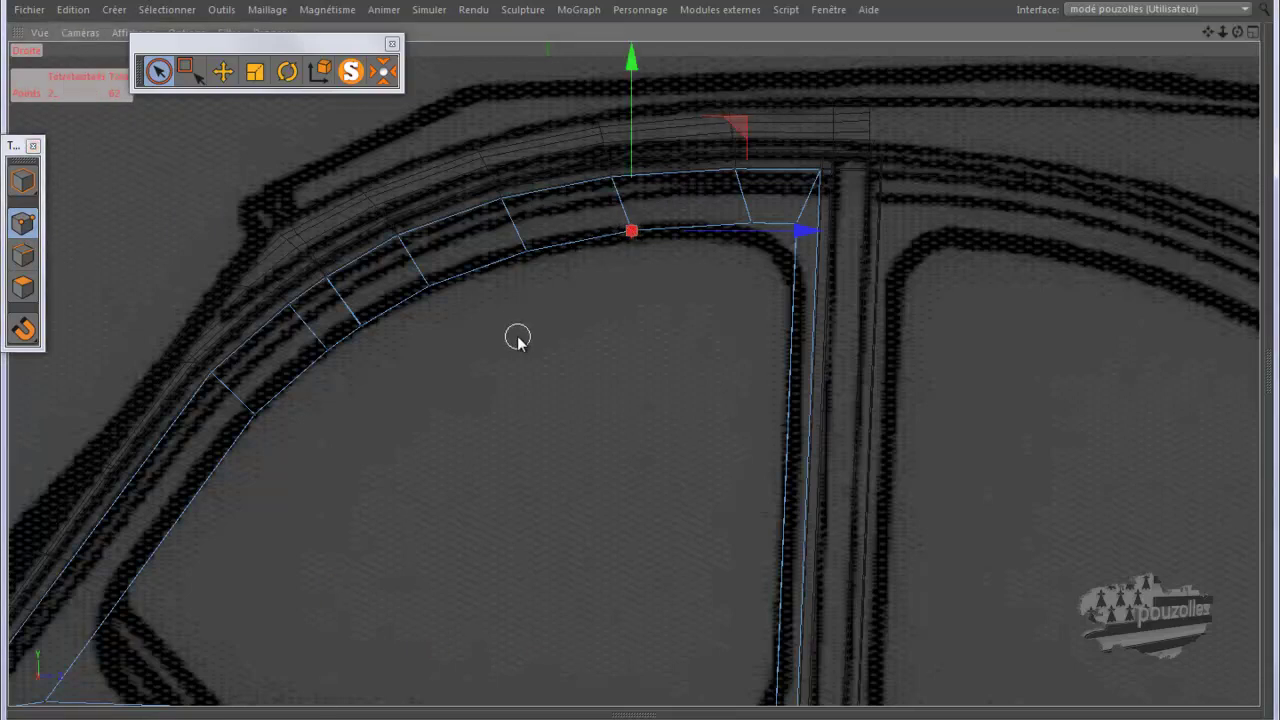
{"action": "middle_click", "coordinate": [517, 336]}
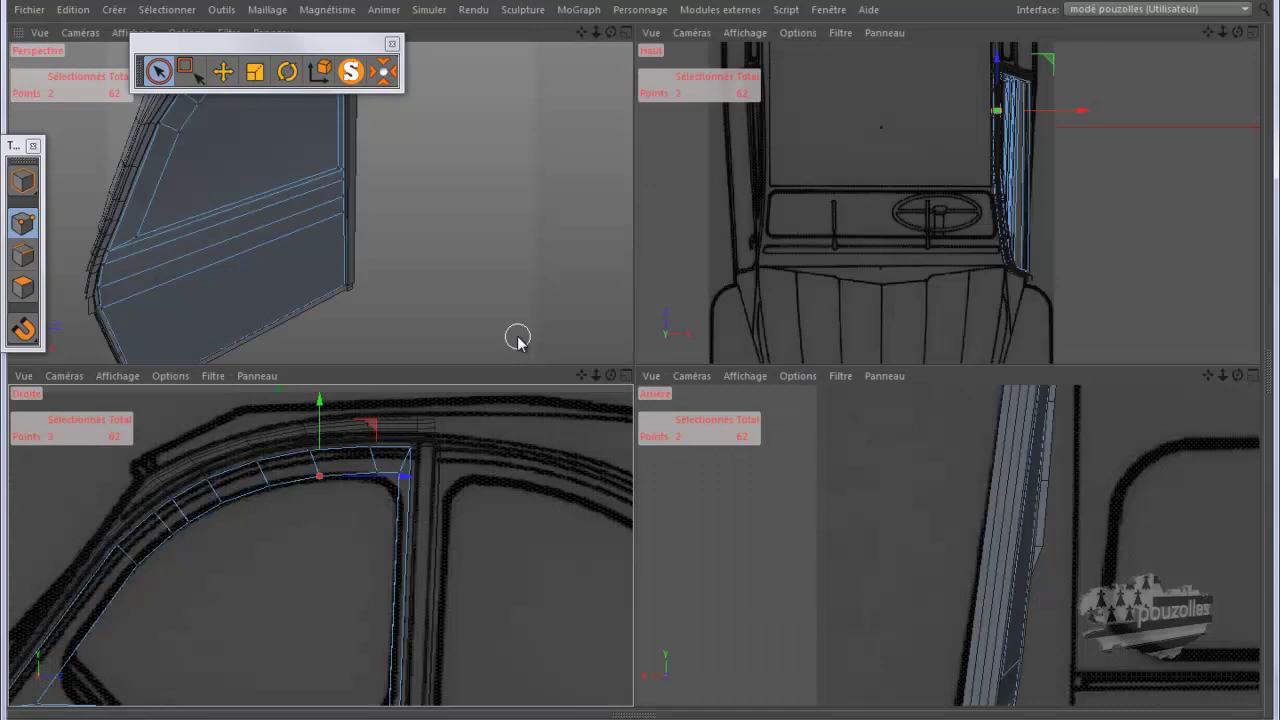
{"action": "middle_click", "coordinate": [838, 480]}
{"action": "scroll", "coordinate": [593, 517], "scroll_direction": "down", "scroll_amount": 5}
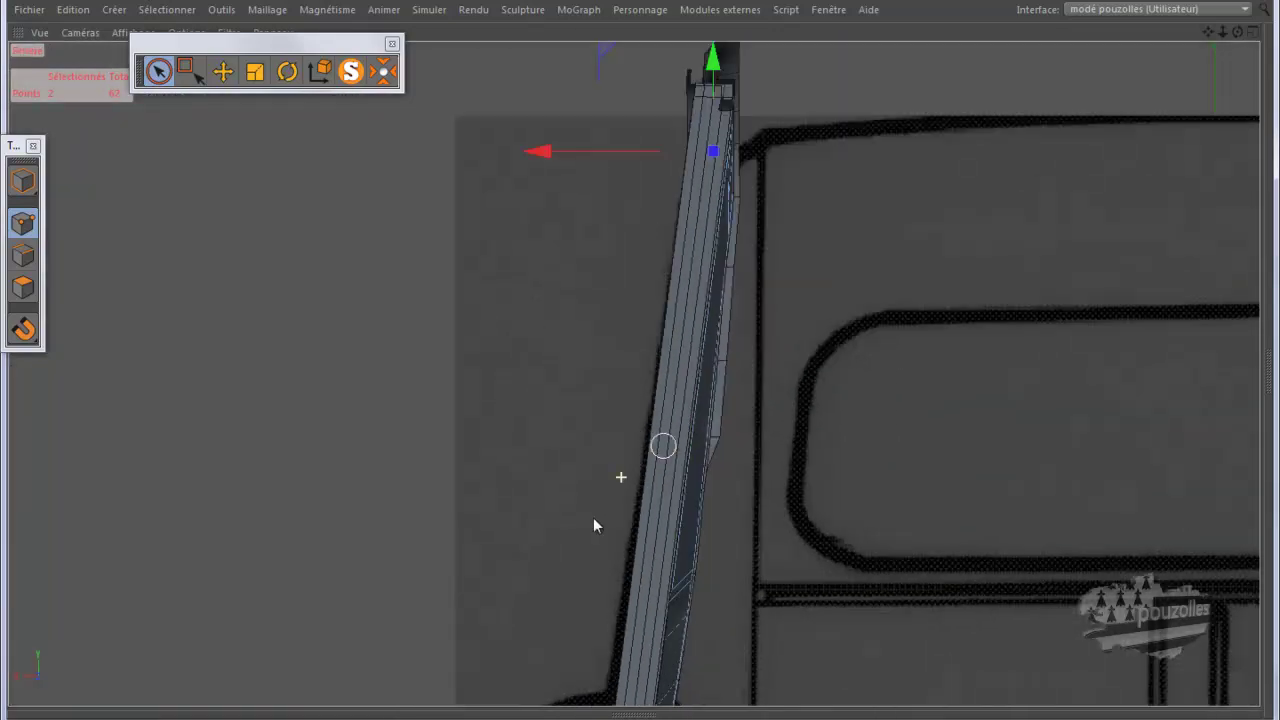
{"action": "scroll", "coordinate": [593, 383], "scroll_direction": "up", "scroll_amount": 1}
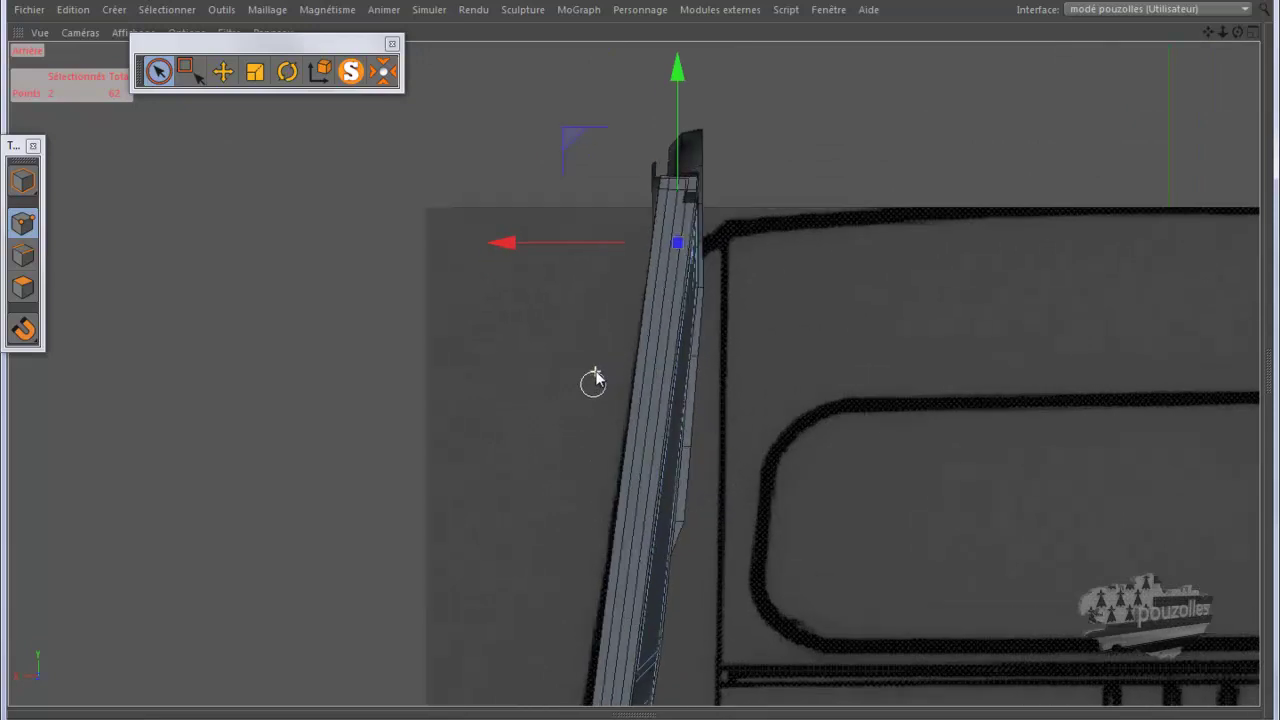
{"action": "middle_click", "coordinate": [422, 306]}
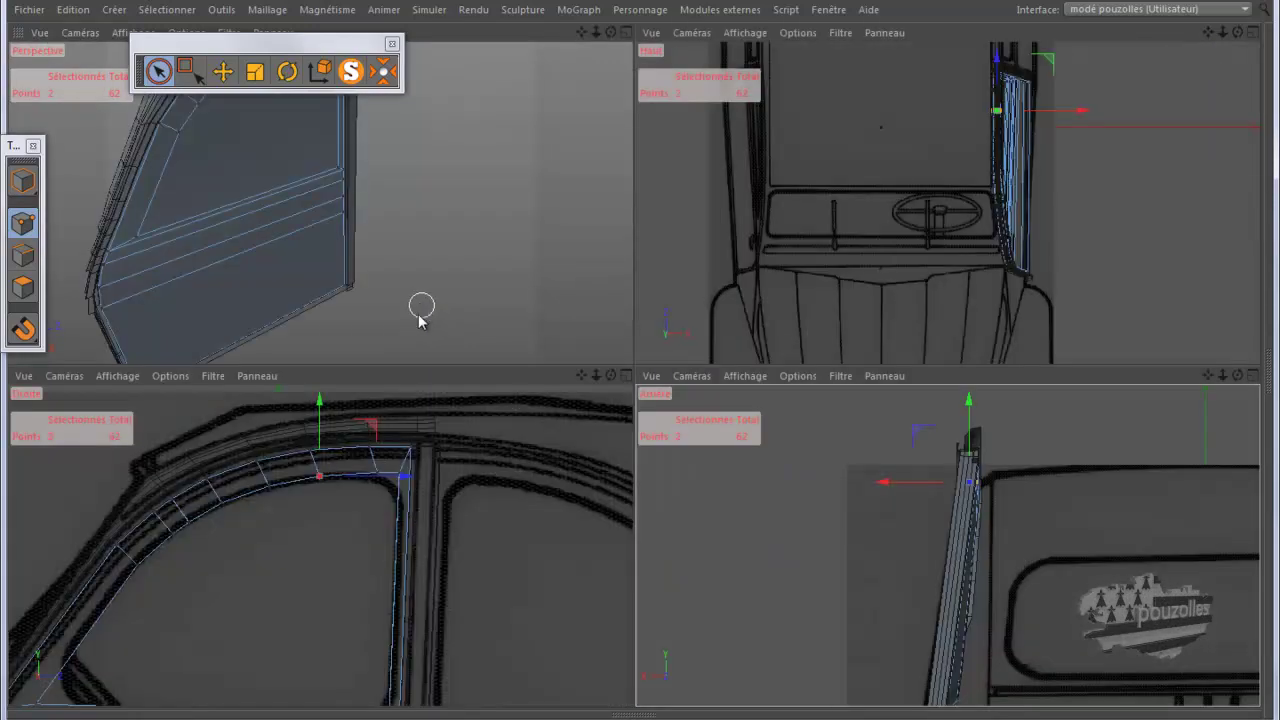
{"action": "middle_click", "coordinate": [410, 449]}
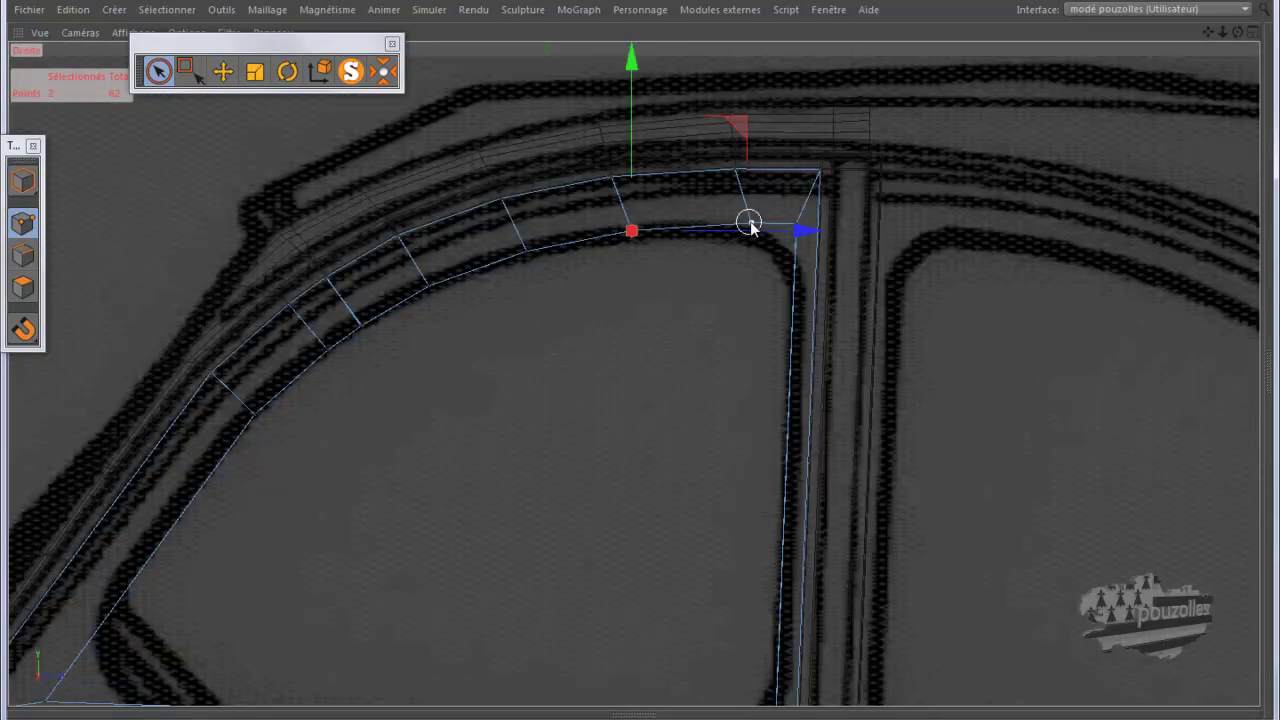
{"action": "left_click", "coordinate": [777, 158]}
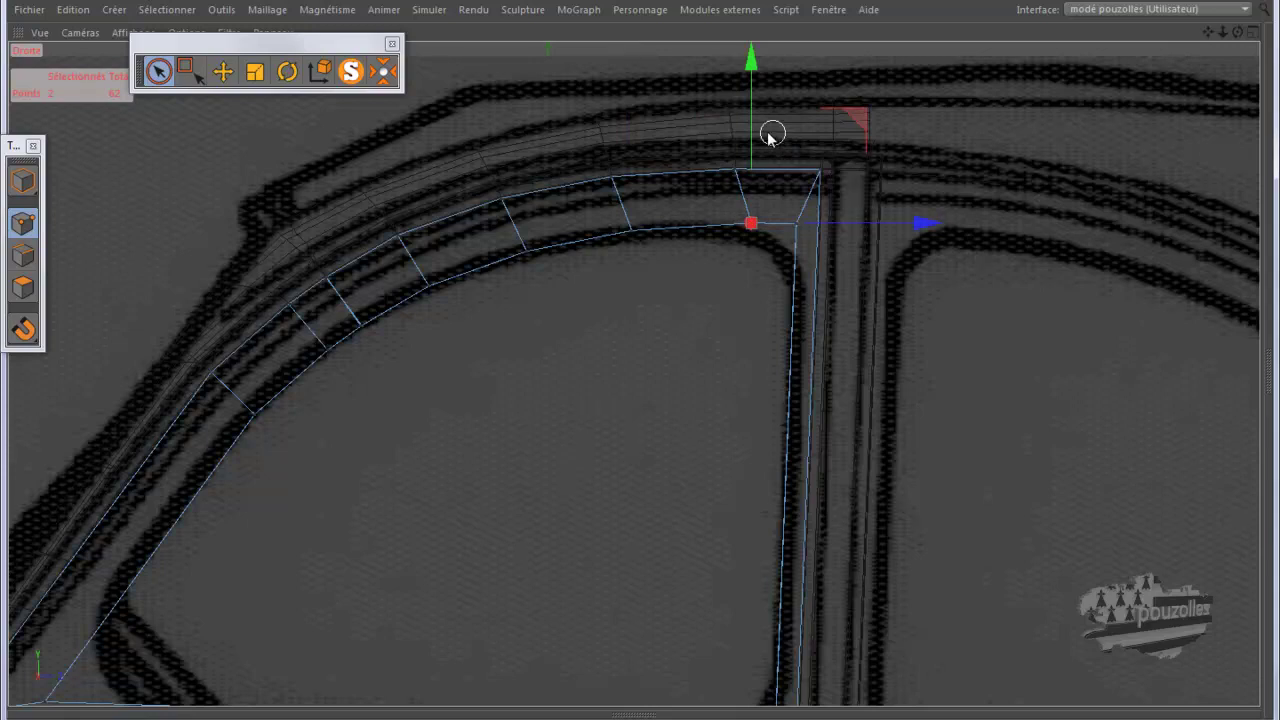
{"action": "left_click", "coordinate": [223, 71]}
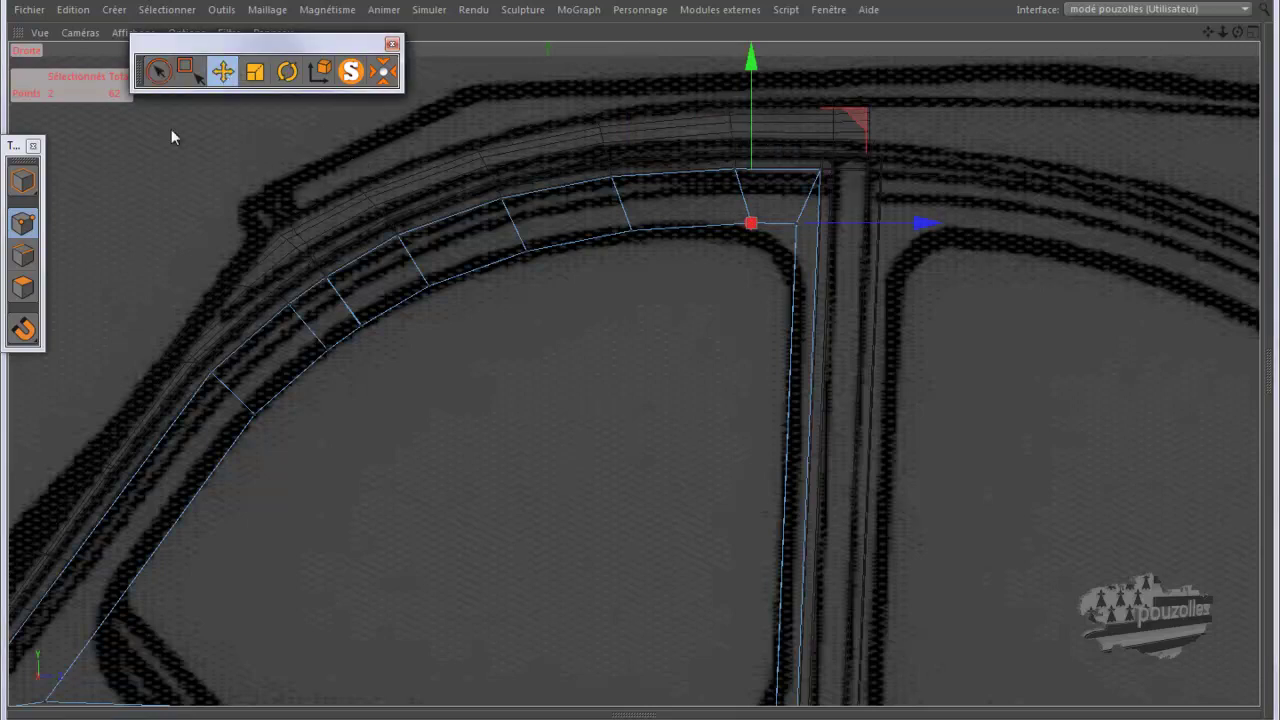
{"action": "left_click", "coordinate": [23, 255]}
{"action": "left_click", "coordinate": [252, 336]}
Step: Restore the 12 window polygons in Polygons mode and delete them to open the window hole
{"action": "middle_click", "coordinate": [253, 318]}
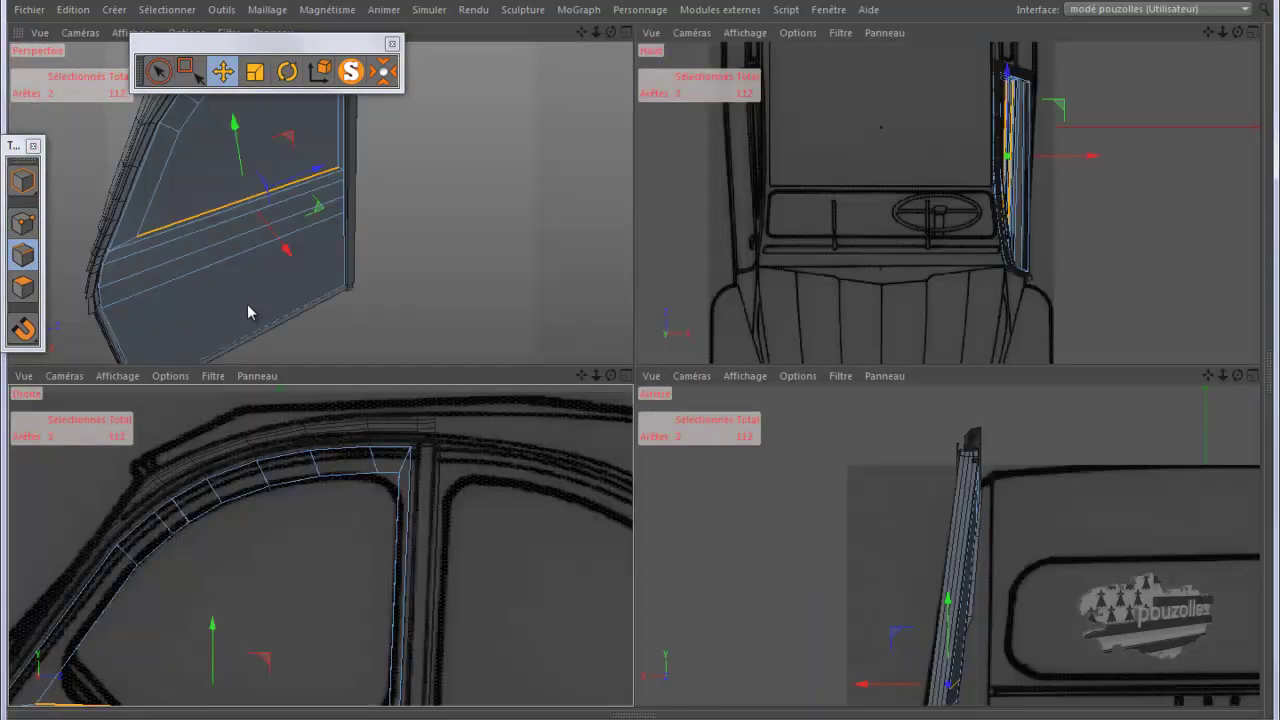
{"action": "left_click", "coordinate": [445, 298]}
{"action": "left_click", "coordinate": [23, 287]}
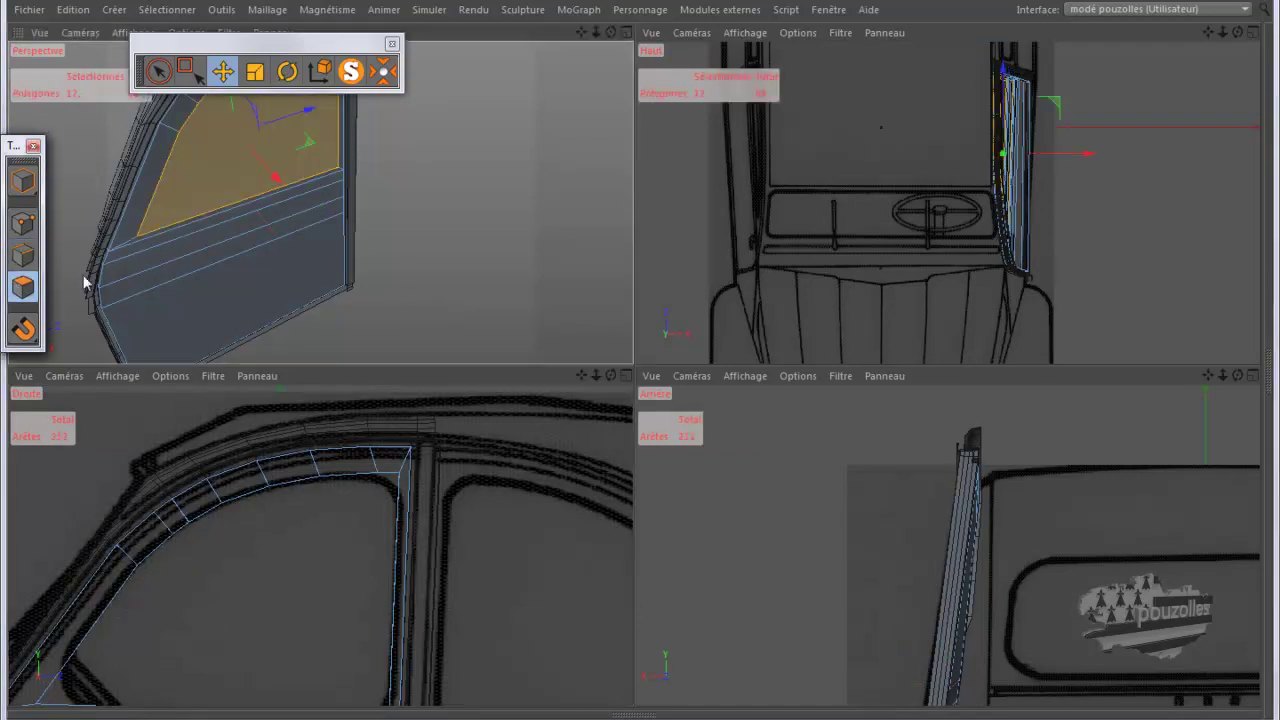
{"action": "left_click", "coordinate": [484, 236]}
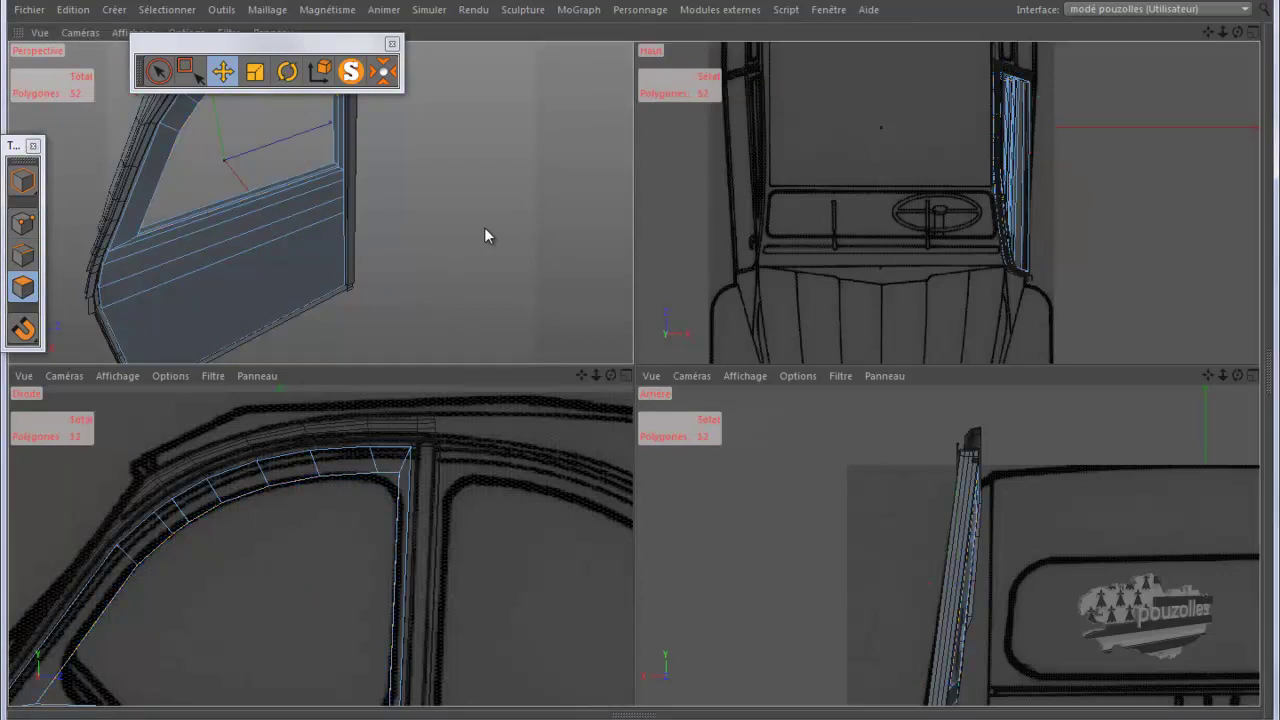
Step: Maximize the Perspective view and orbit to look at the window frame from below
{"action": "middle_click", "coordinate": [484, 228]}
{"action": "scroll", "coordinate": [465, 232], "scroll_direction": "up", "scroll_amount": 2}
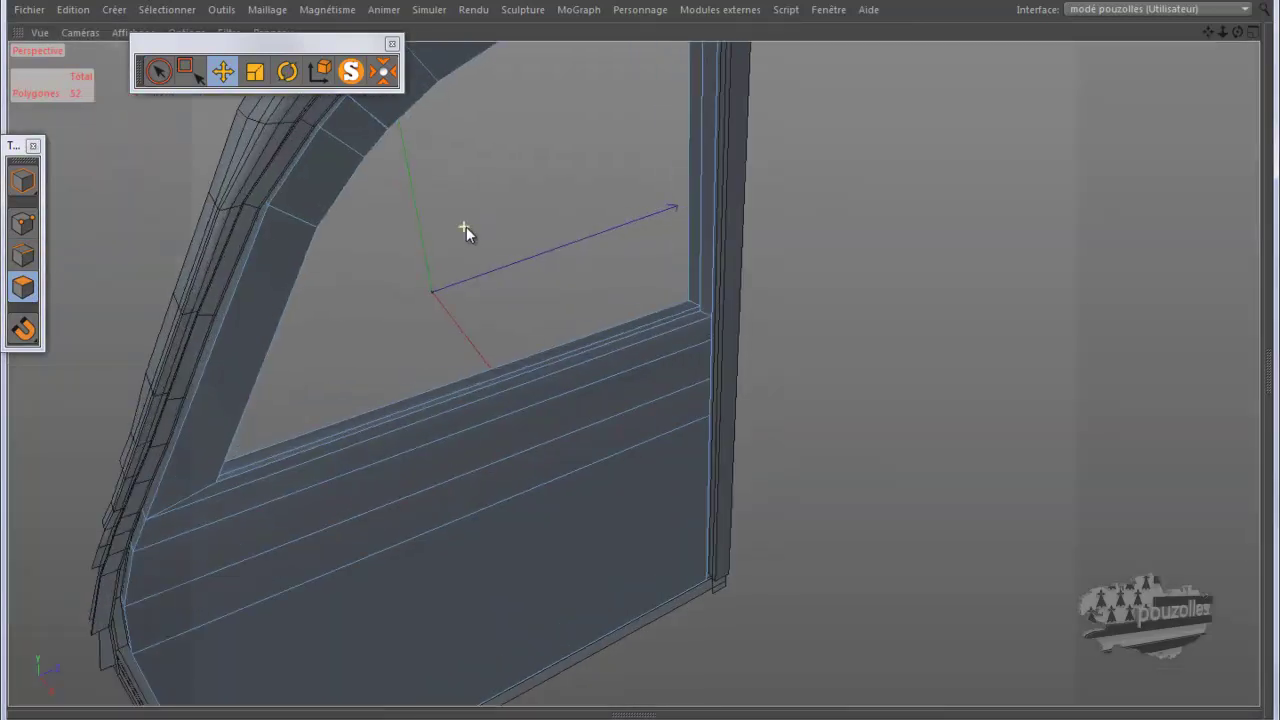
{"action": "scroll", "coordinate": [465, 232], "scroll_direction": "up", "scroll_amount": 2}
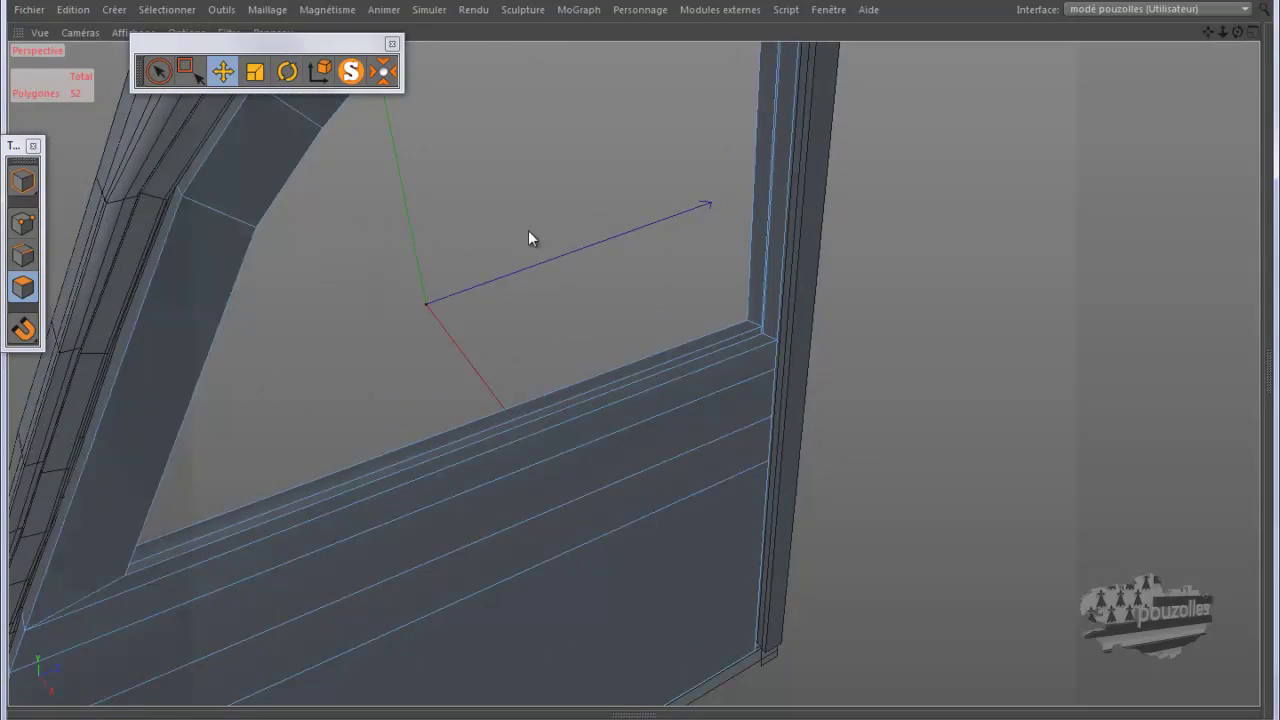
{"action": "mouse_move", "coordinate": [1231, 36]}
{"action": "left_mouse_down"}
{"action": "mouse_move", "coordinate": [639, 368]}
{"action": "mouse_move", "coordinate": [639, 357]}
{"action": "left_mouse_up"}
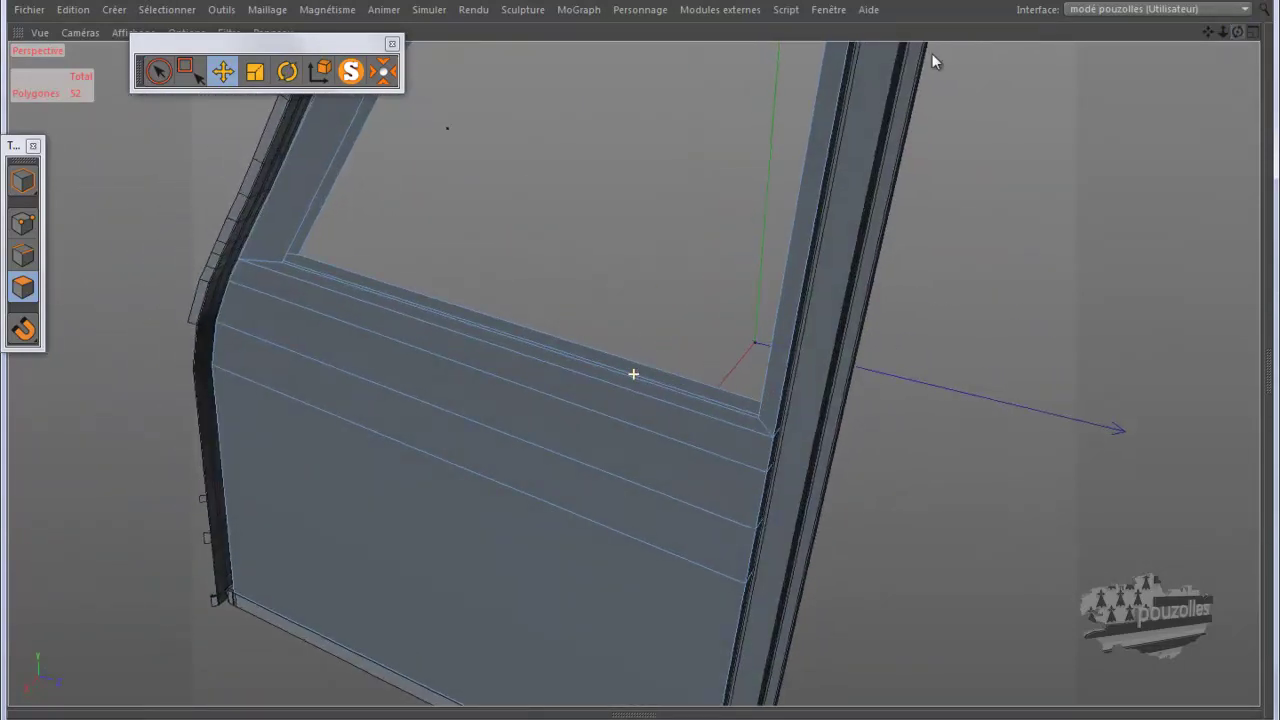
Step: Bridge the sill edge across the corner gap to add a new face at the sill corner
{"action": "right_click", "coordinate": [477, 198]}
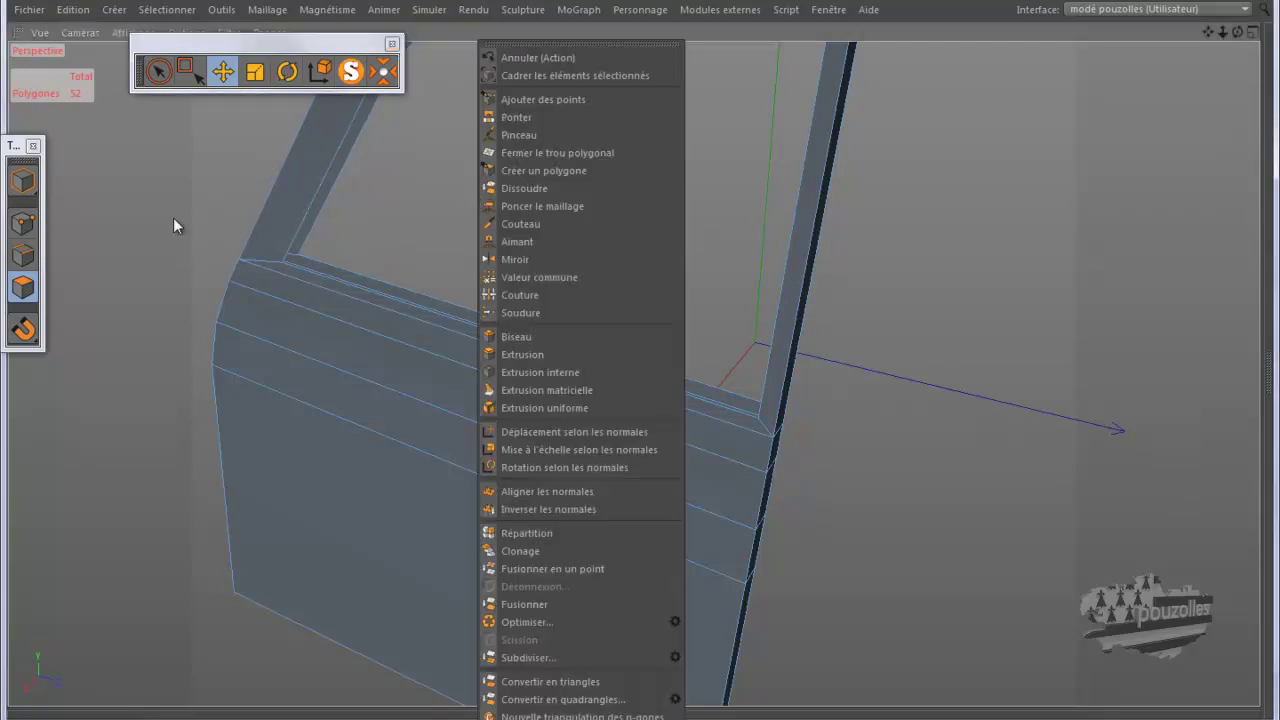
{"action": "left_click", "coordinate": [22, 253]}
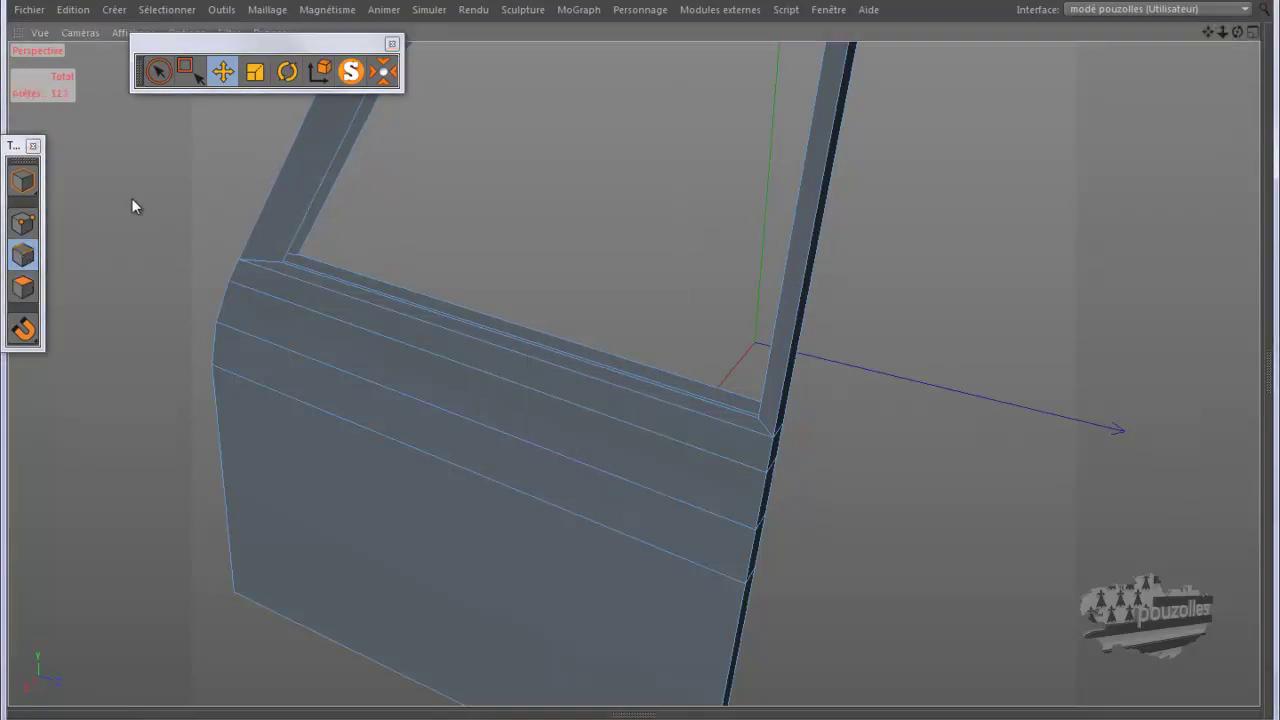
{"action": "right_click", "coordinate": [132, 199]}
{"action": "left_click", "coordinate": [170, 276]}
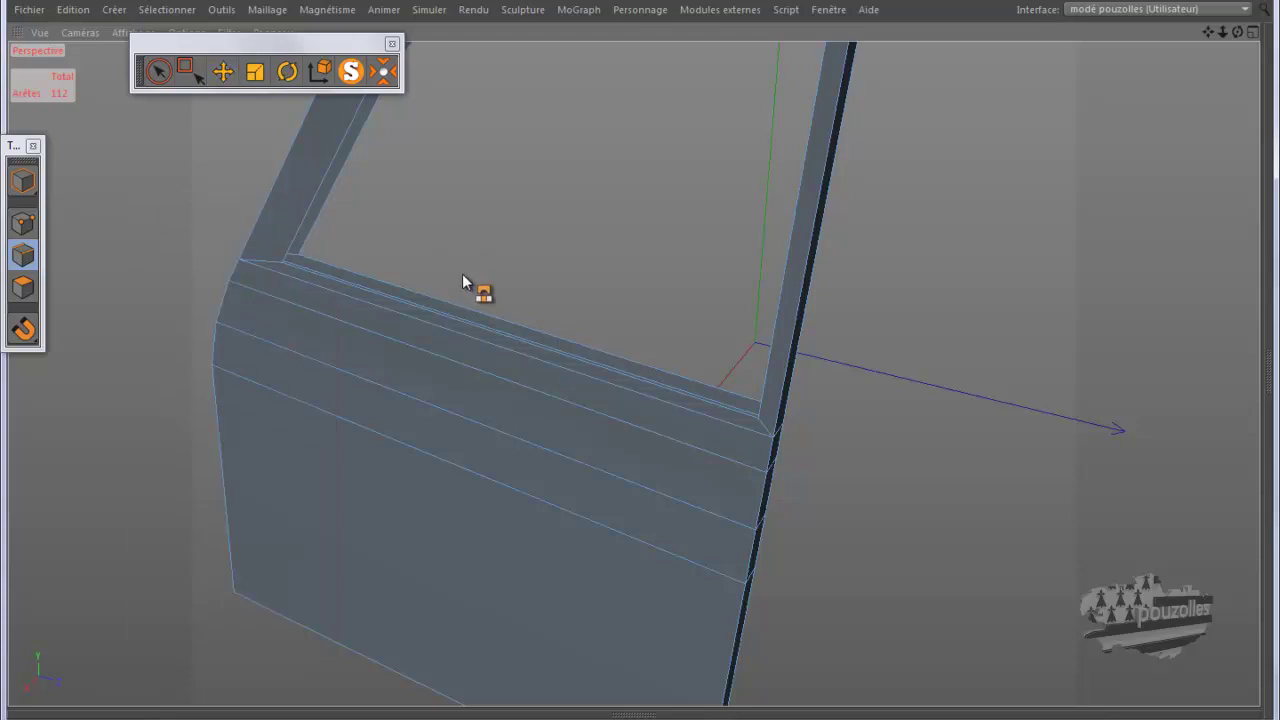
{"action": "scroll", "coordinate": [462, 273], "scroll_direction": "up", "scroll_amount": 2}
{"action": "scroll", "coordinate": [462, 273], "scroll_direction": "up", "scroll_amount": 2}
{"action": "scroll", "coordinate": [462, 273], "scroll_direction": "up", "scroll_amount": 1}
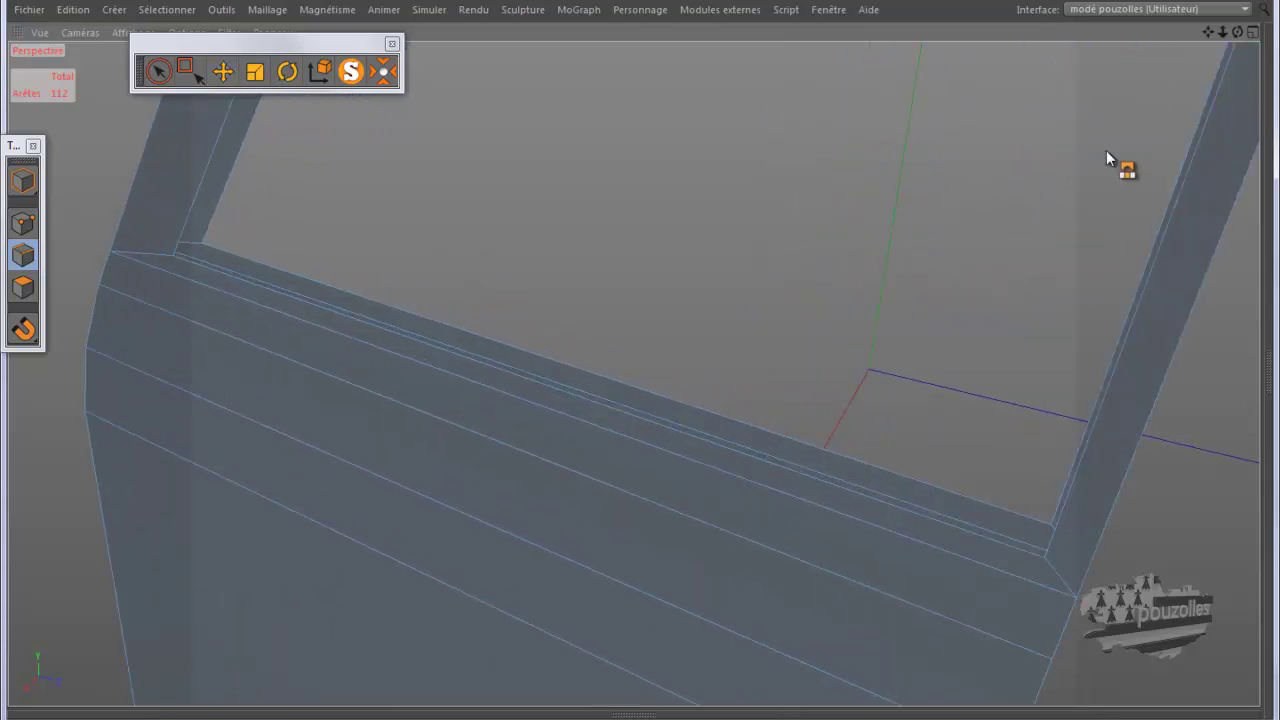
{"action": "mouse_move", "coordinate": [1238, 34]}
{"action": "left_mouse_down"}
{"action": "mouse_move", "coordinate": [640, 366]}
{"action": "mouse_move", "coordinate": [1065, 231]}
{"action": "left_mouse_up"}
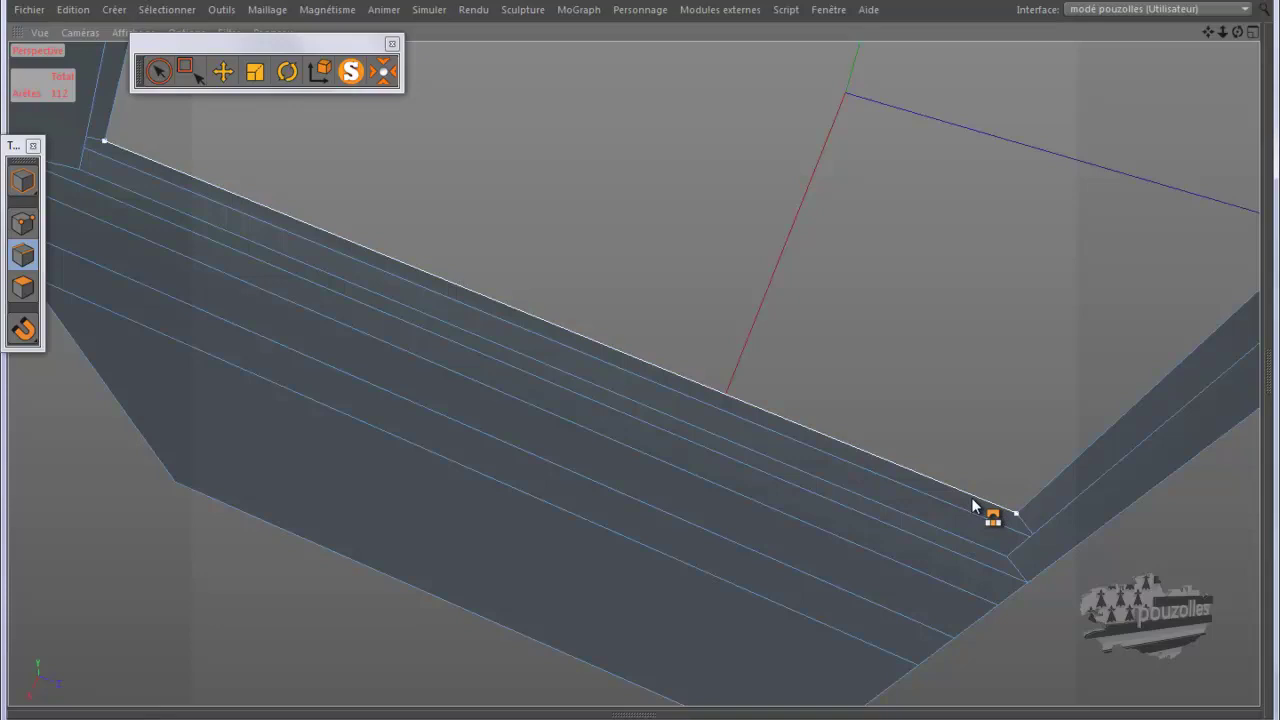
{"action": "mouse_move", "coordinate": [969, 541]}
{"action": "left_mouse_down"}
{"action": "mouse_move", "coordinate": [789, 403]}
{"action": "mouse_move", "coordinate": [800, 408]}
{"action": "left_mouse_up"}
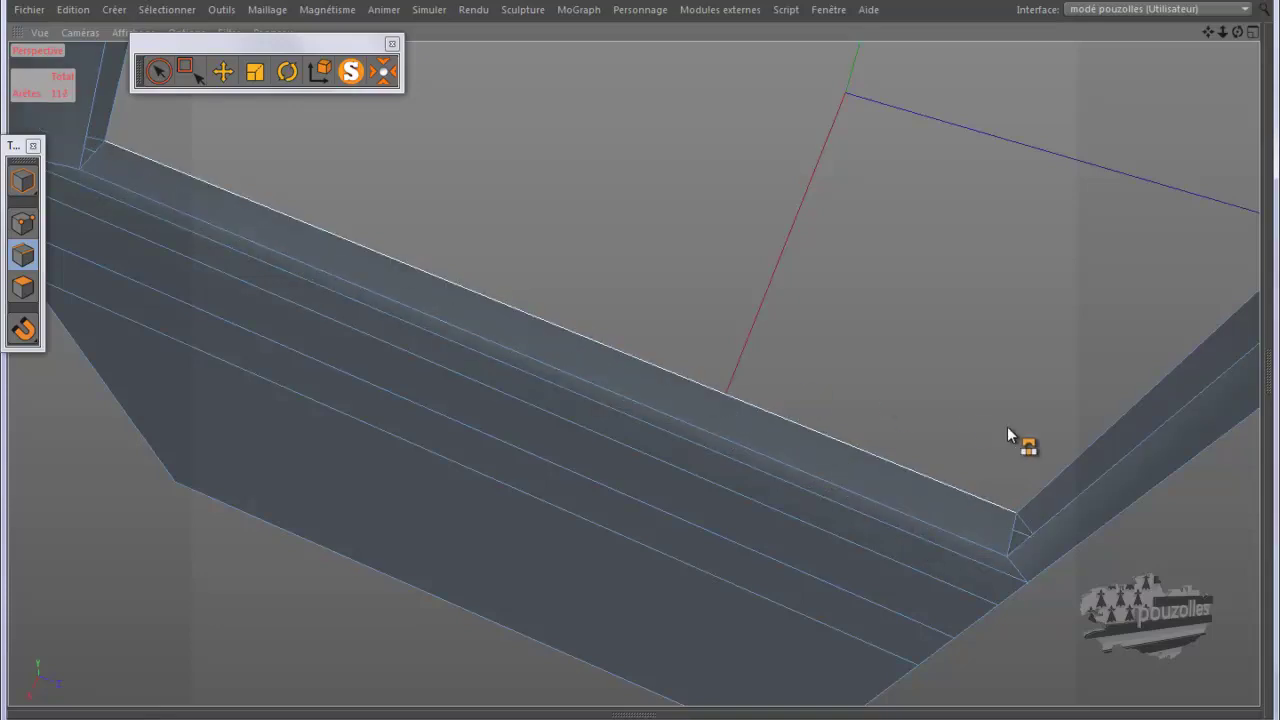
{"action": "left_click", "coordinate": [1047, 524]}
Step: Knife-cut across the five faces of the window arch, then select an arch edge with Move
{"action": "mouse_move", "coordinate": [690, 426]}
{"action": "left_mouse_down", "text": "alt"}
{"action": "mouse_move", "coordinate": [619, 432]}
{"action": "mouse_move", "coordinate": [1094, 131]}
{"action": "left_mouse_up", "text": "alt"}
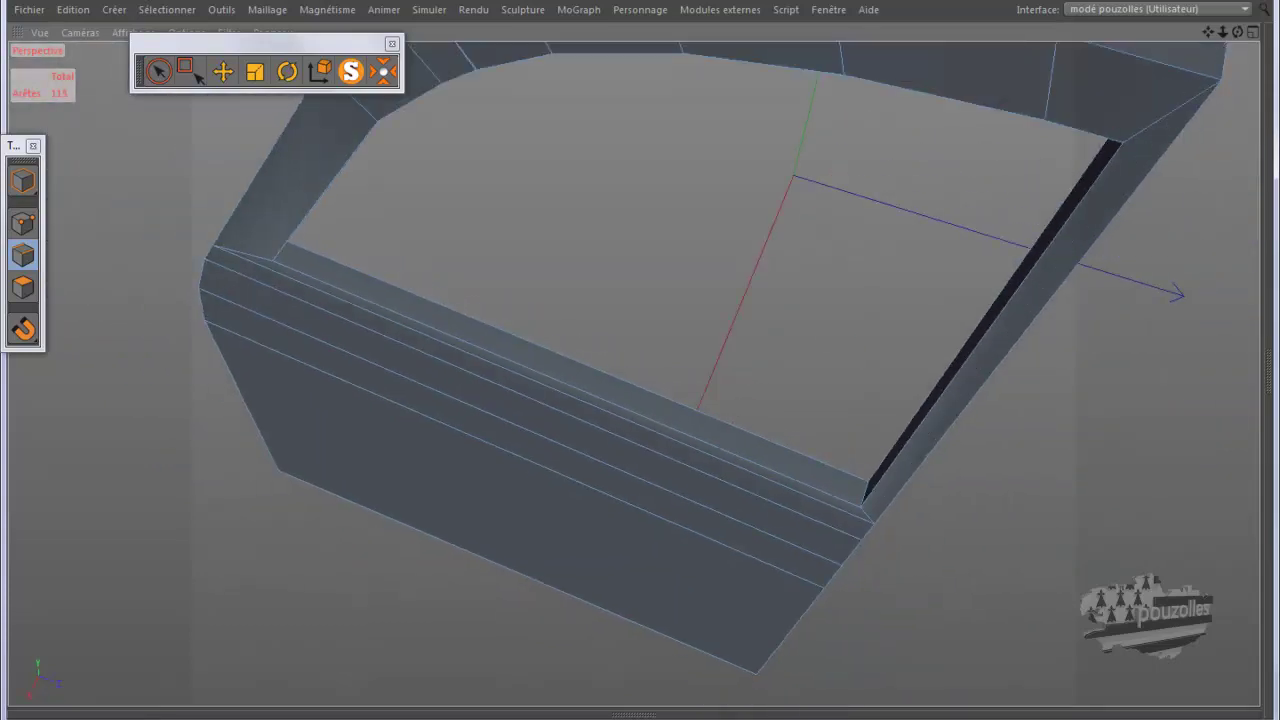
{"action": "left_click_drag", "start_coordinate": [643, 359], "coordinate": [639, 357], "text": "alt"}
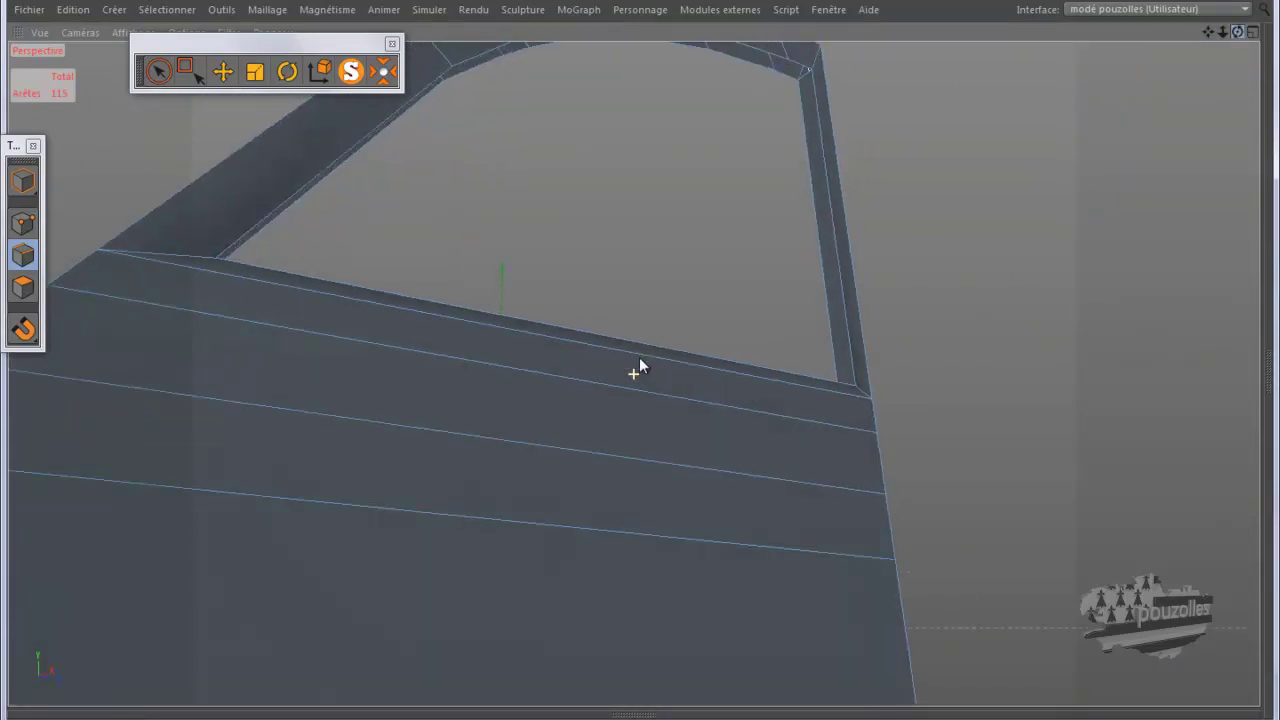
{"action": "left_click_drag", "start_coordinate": [1206, 31], "coordinate": [1008, 106]}
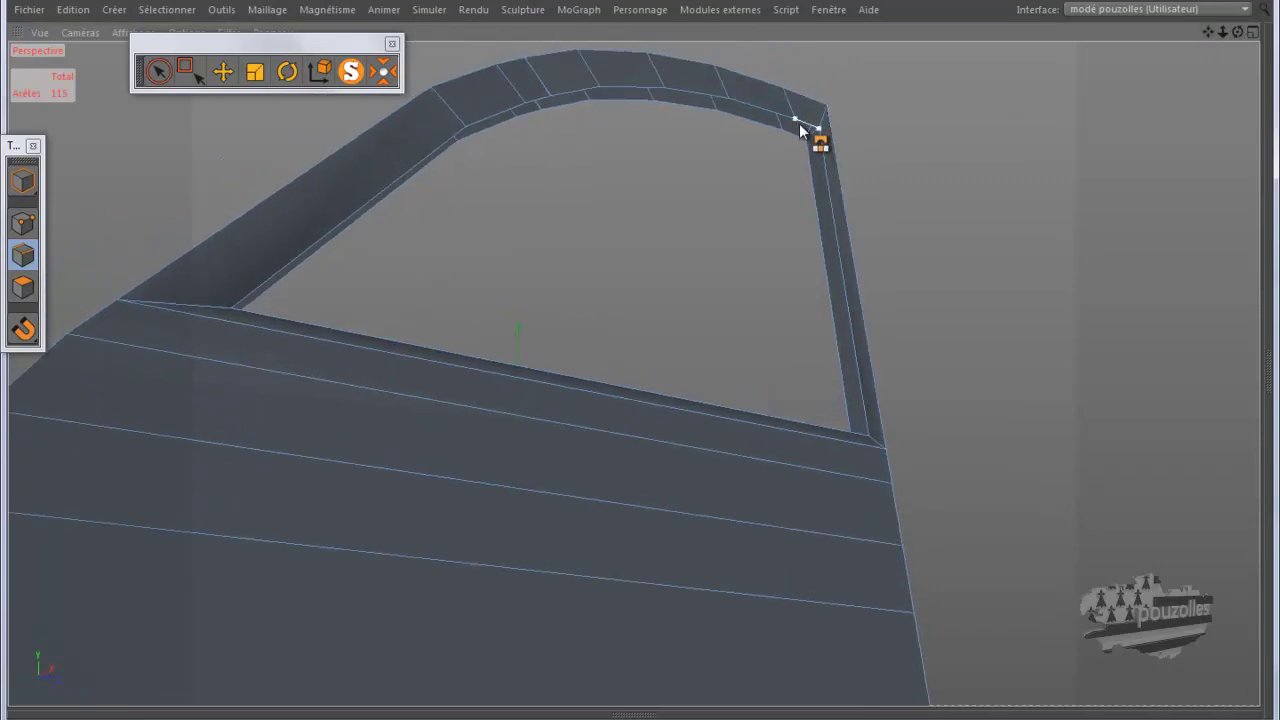
{"action": "left_click", "coordinate": [775, 118]}
{"action": "key", "text": "ctrl+z"}
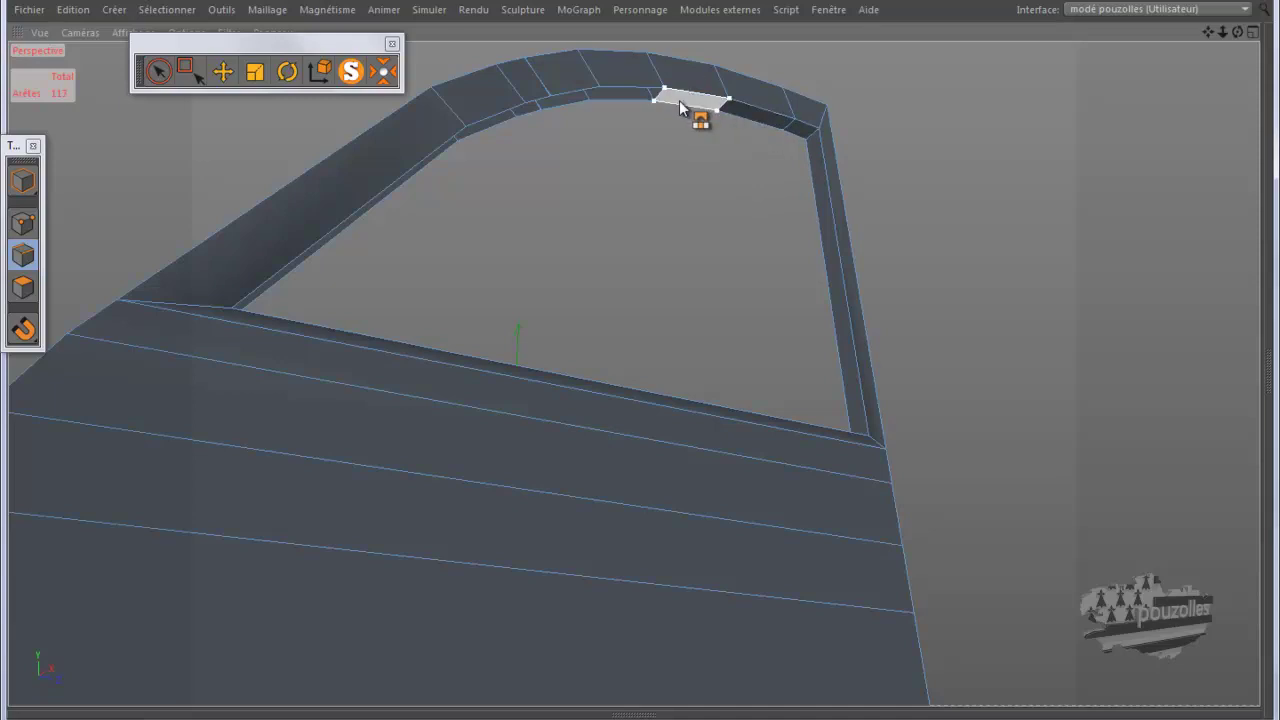
{"action": "left_click", "coordinate": [683, 107]}
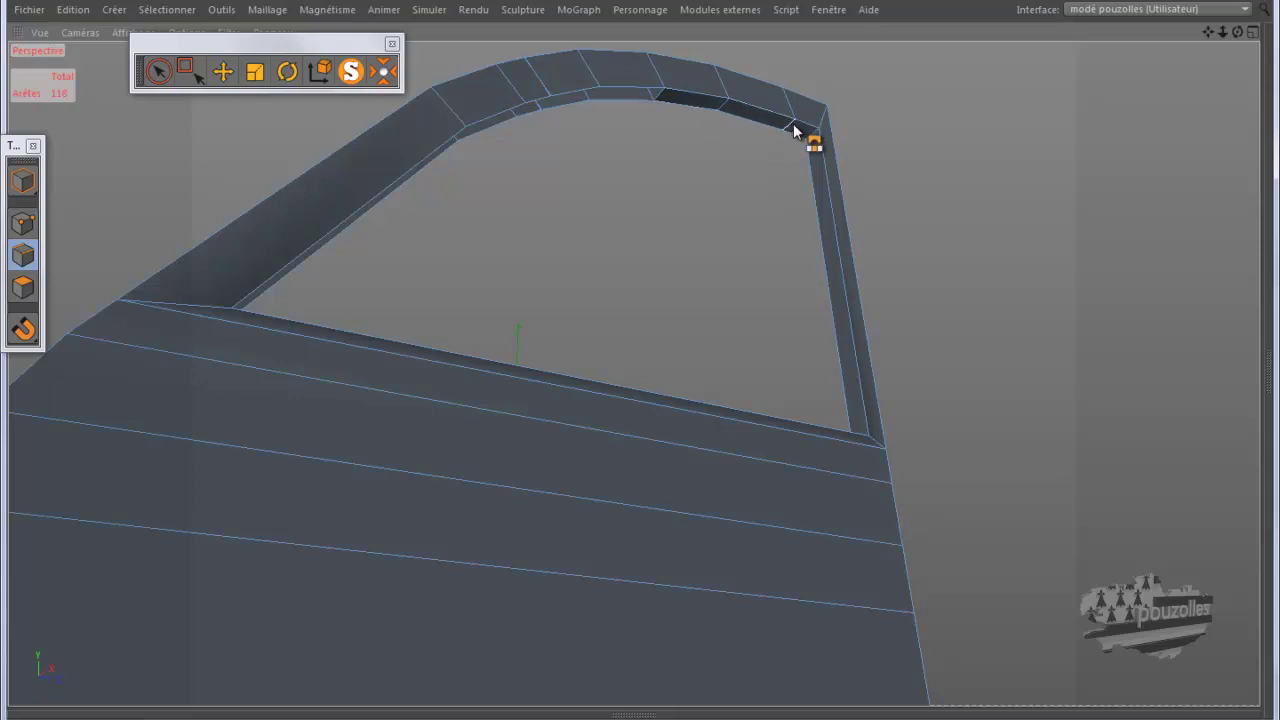
{"action": "left_click", "coordinate": [624, 101]}
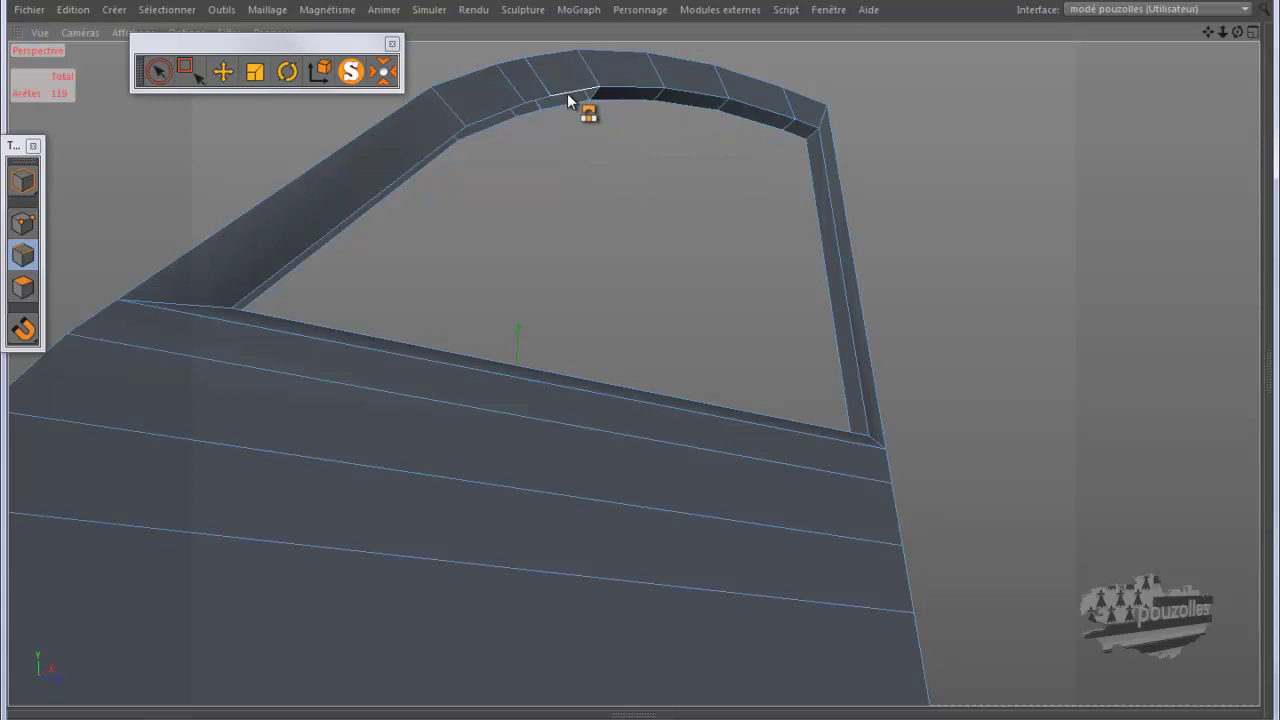
{"action": "left_click", "coordinate": [565, 103]}
{"action": "left_click", "coordinate": [527, 108]}
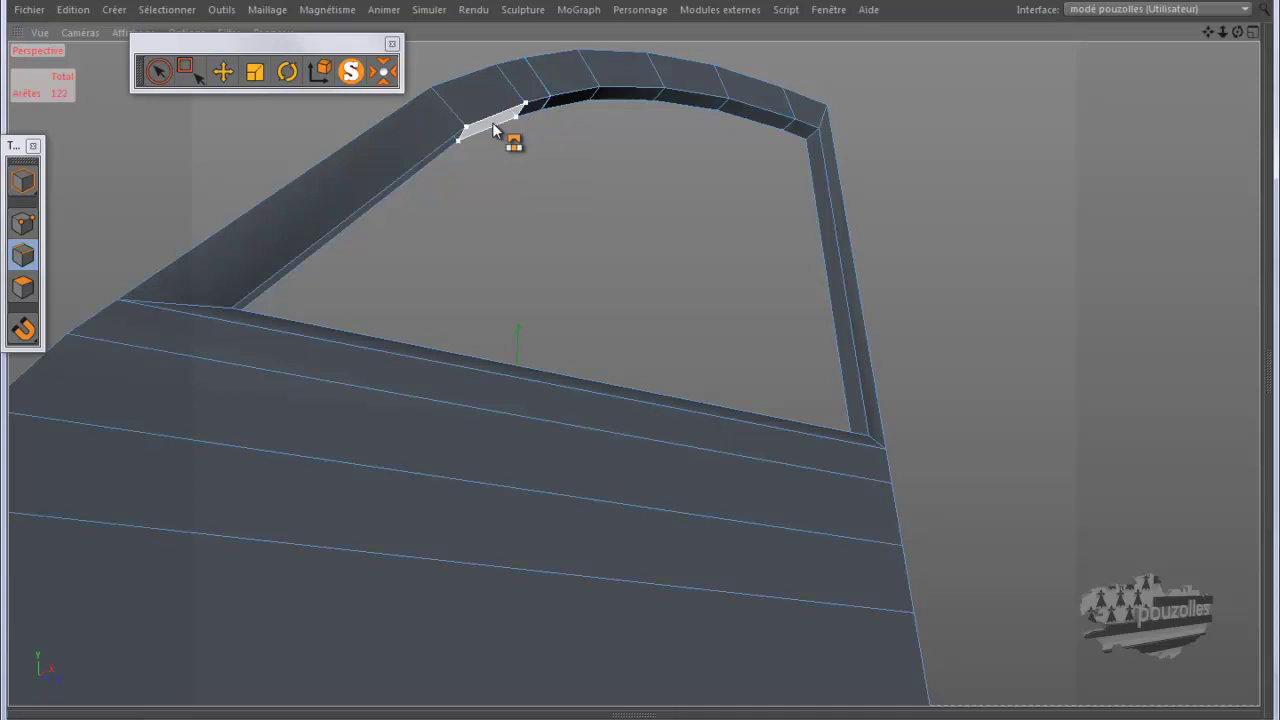
{"action": "left_click", "coordinate": [494, 130]}
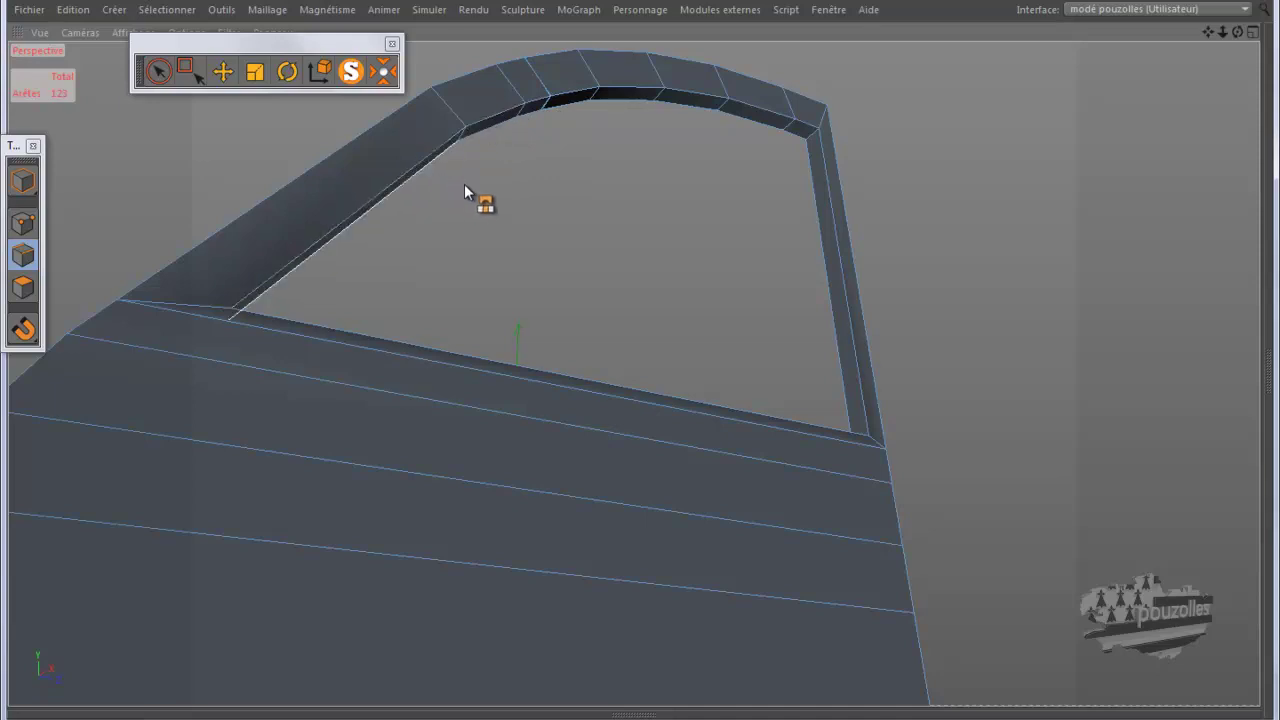
{"action": "left_click", "coordinate": [223, 74]}
{"action": "left_click", "coordinate": [721, 104]}
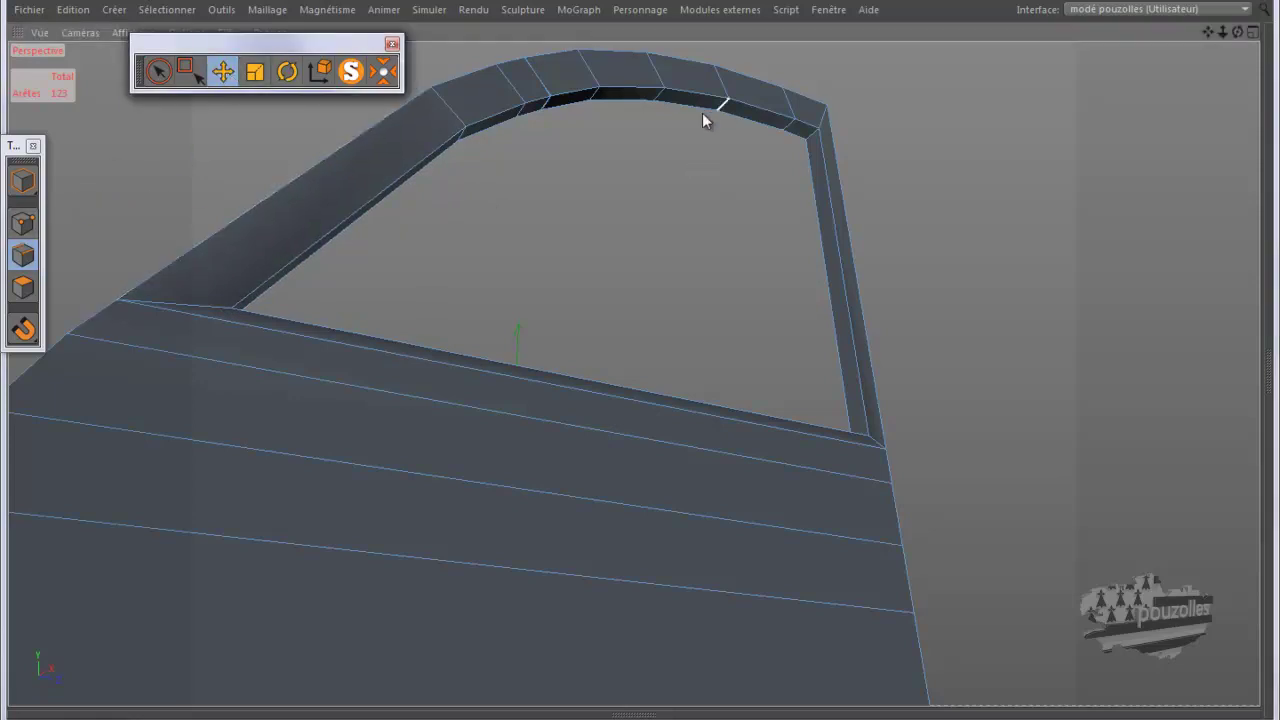
Step: Select the frame corner edge and slide its top vertex along the edge in the enlarged side view
{"action": "middle_click", "coordinate": [558, 281]}
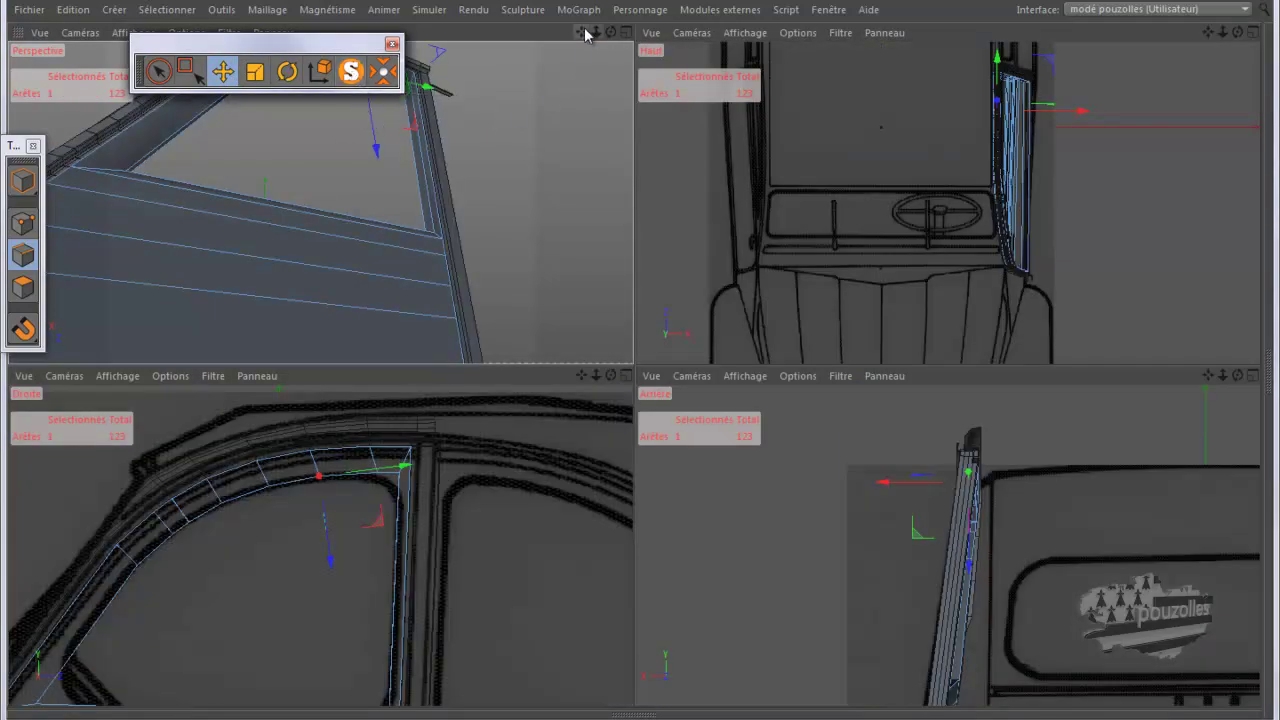
{"action": "left_click_drag", "start_coordinate": [586, 32], "coordinate": [323, 200]}
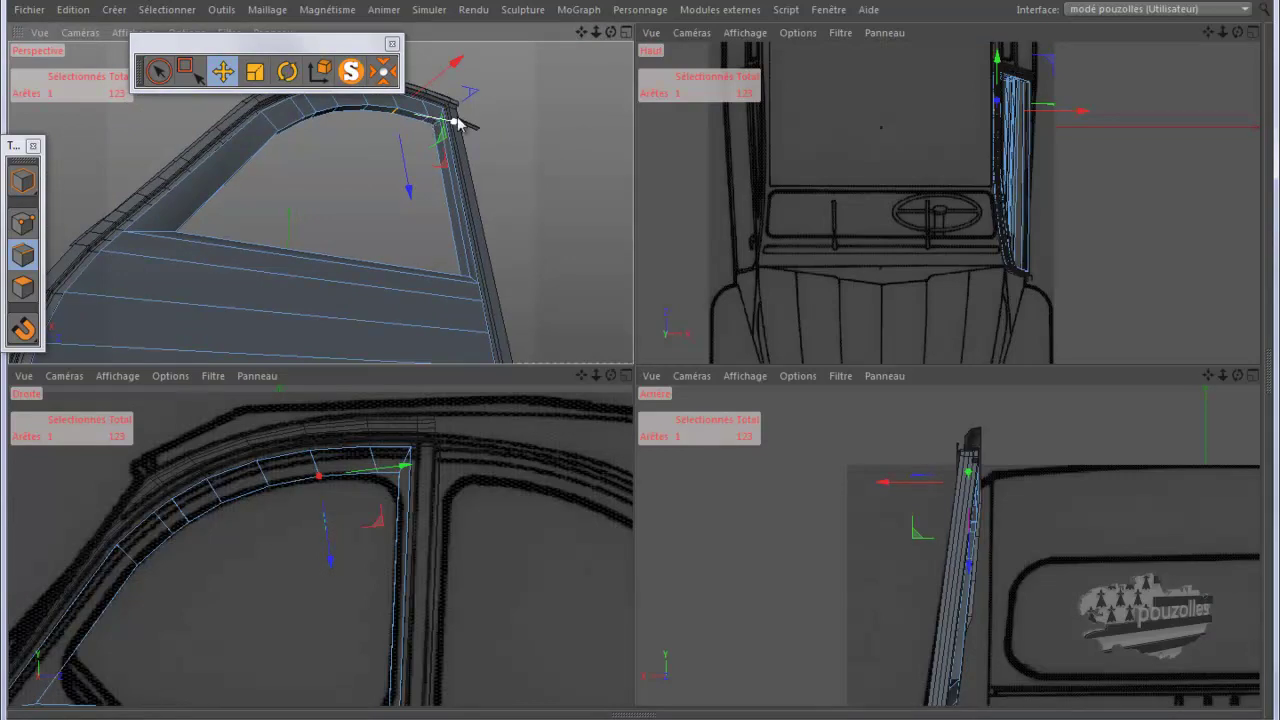
{"action": "left_click", "coordinate": [538, 109]}
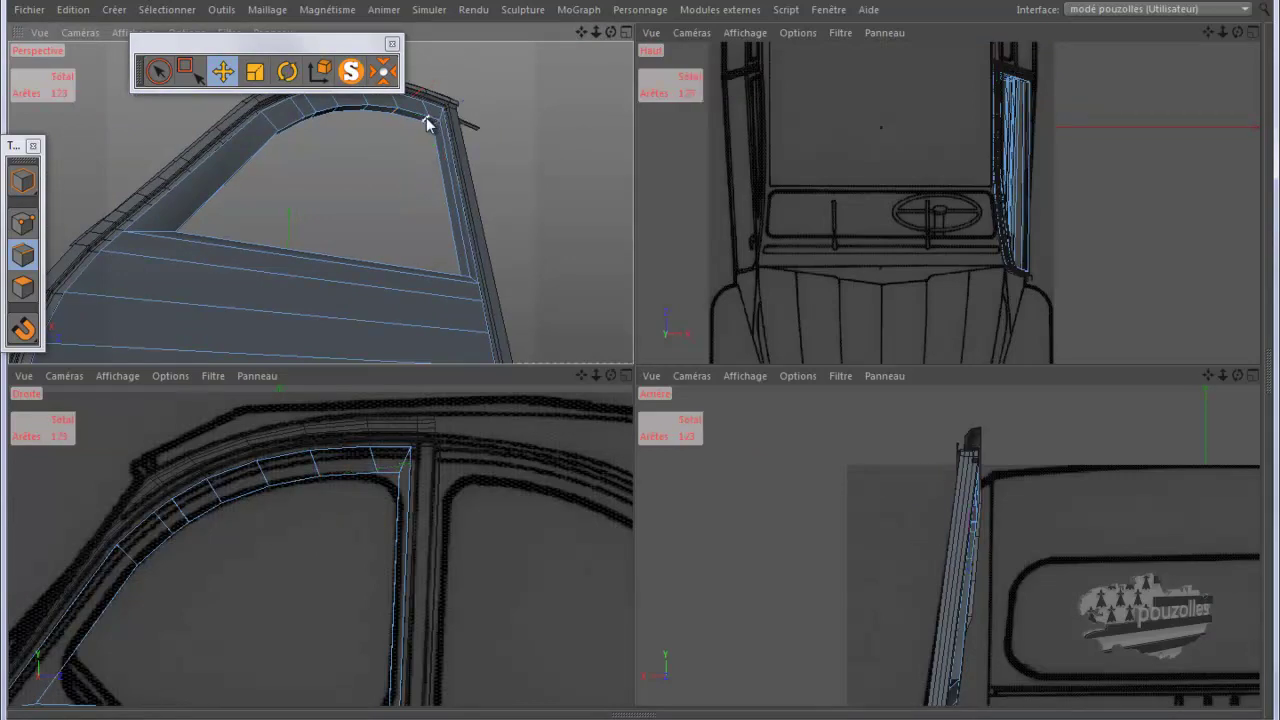
{"action": "left_click", "coordinate": [427, 122]}
{"action": "scroll", "coordinate": [385, 492], "scroll_direction": "up", "scroll_amount": 2}
{"action": "scroll", "coordinate": [385, 492], "scroll_direction": "up", "scroll_amount": 2}
{"action": "scroll", "coordinate": [385, 492], "scroll_direction": "up", "scroll_amount": 1}
{"action": "scroll", "coordinate": [385, 492], "scroll_direction": "up", "scroll_amount": 2}
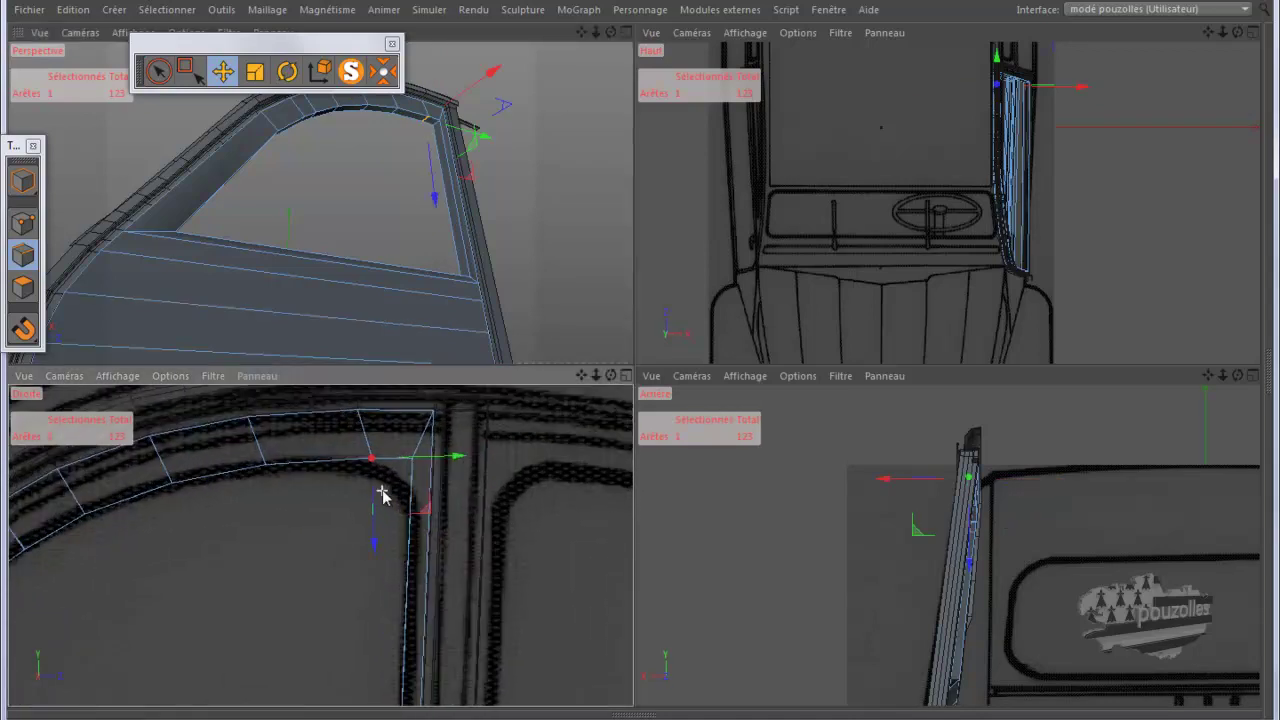
{"action": "scroll", "coordinate": [385, 492], "scroll_direction": "up", "scroll_amount": 1}
{"action": "middle_click", "coordinate": [538, 437]}
{"action": "right_click", "coordinate": [604, 361]}
{"action": "left_click", "coordinate": [645, 514]}
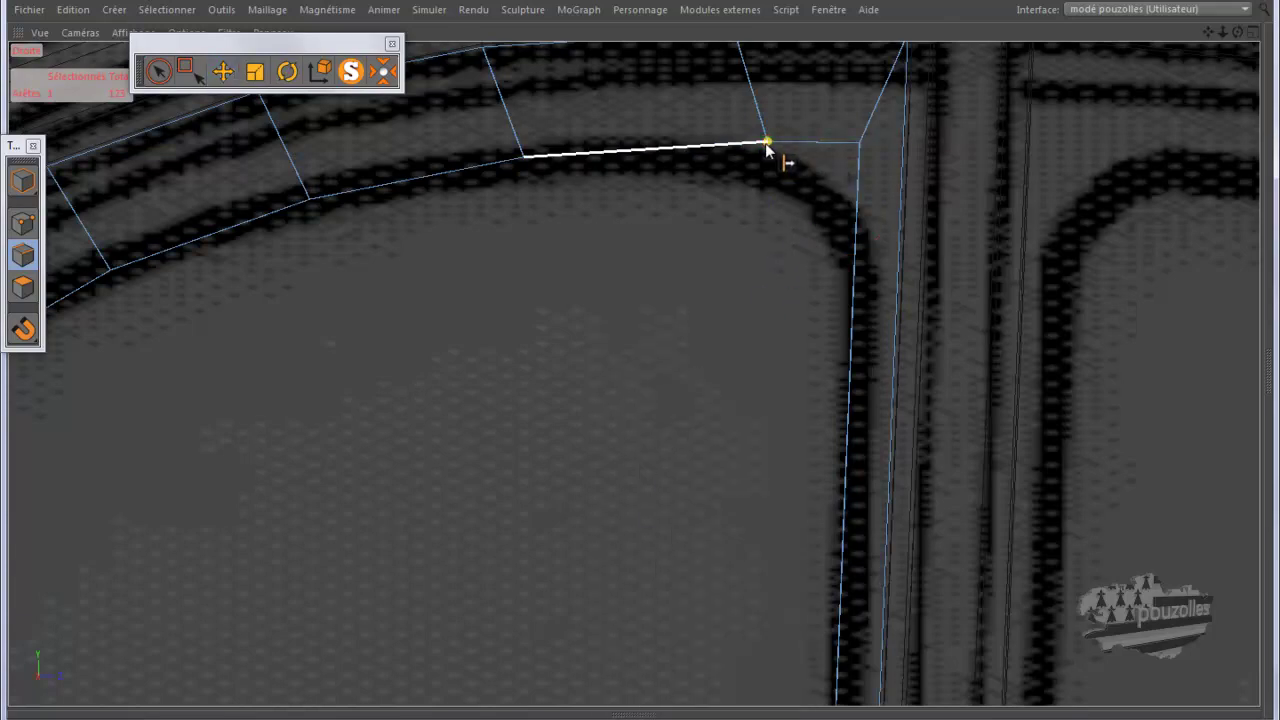
{"action": "mouse_move", "coordinate": [767, 143]}
{"action": "left_mouse_down"}
{"action": "mouse_move", "coordinate": [662, 368]}
{"action": "mouse_move", "coordinate": [642, 362]}
{"action": "left_mouse_up"}
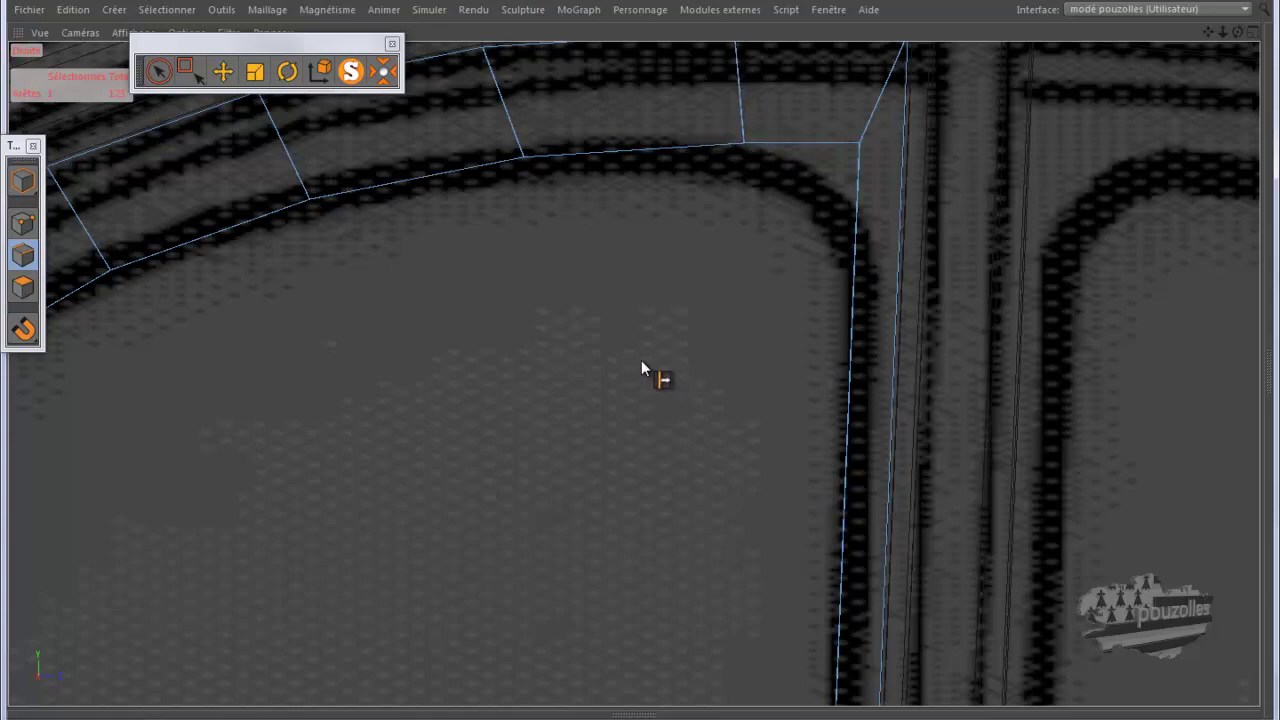
Step: Select the edges meeting the corner and slide the corner vertex down the vertical edge
{"action": "left_click", "coordinate": [158, 71]}
{"action": "key", "text": "m"}
{"action": "key", "text": "o"}
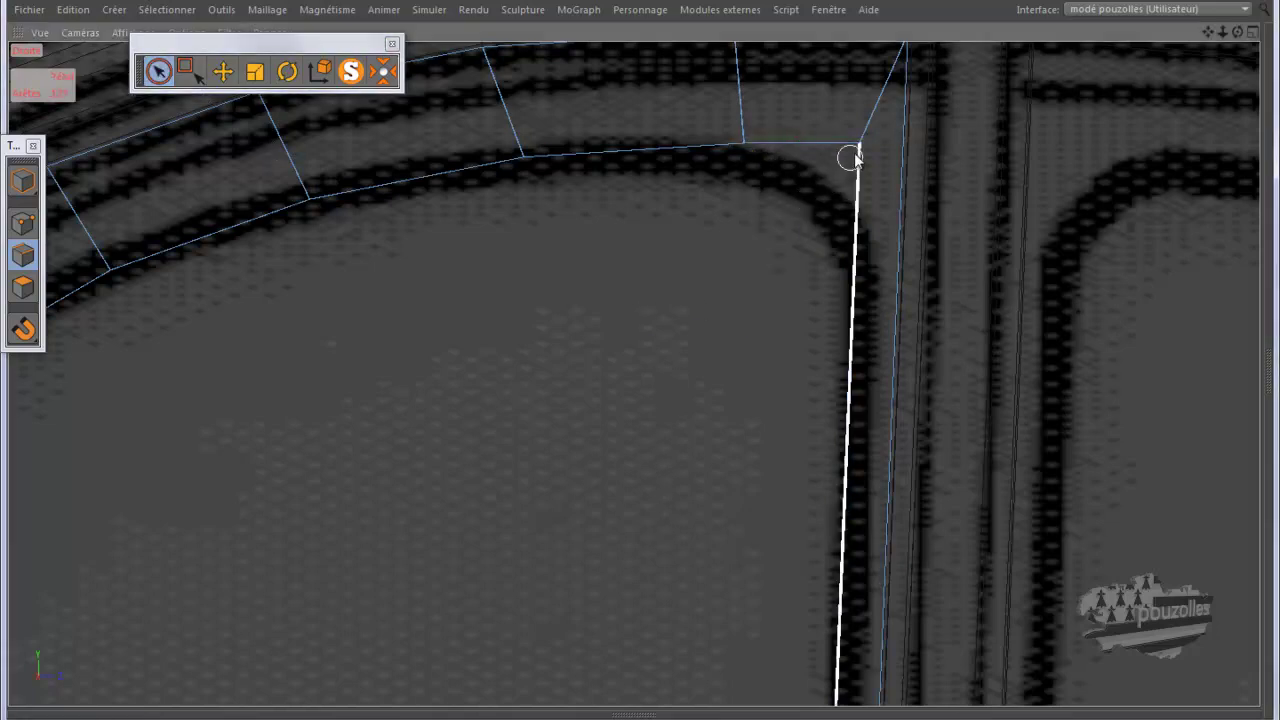
{"action": "left_click", "coordinate": [858, 148]}
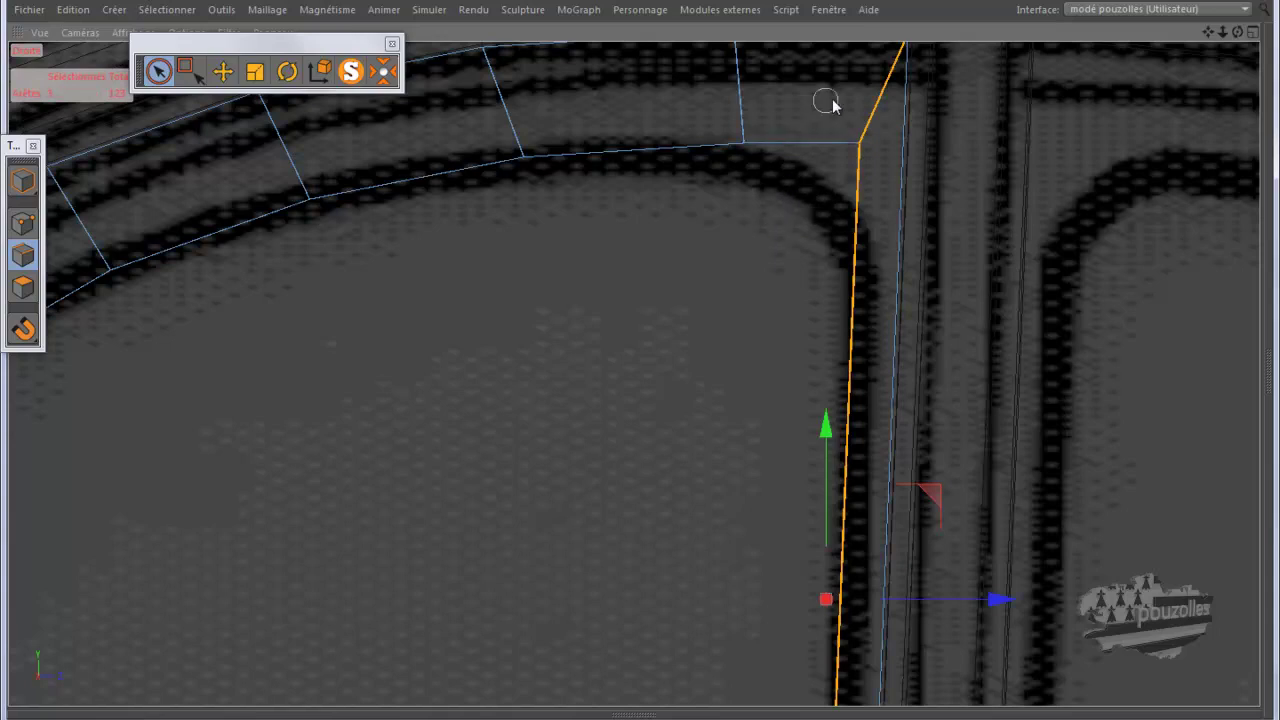
{"action": "key", "text": "space"}
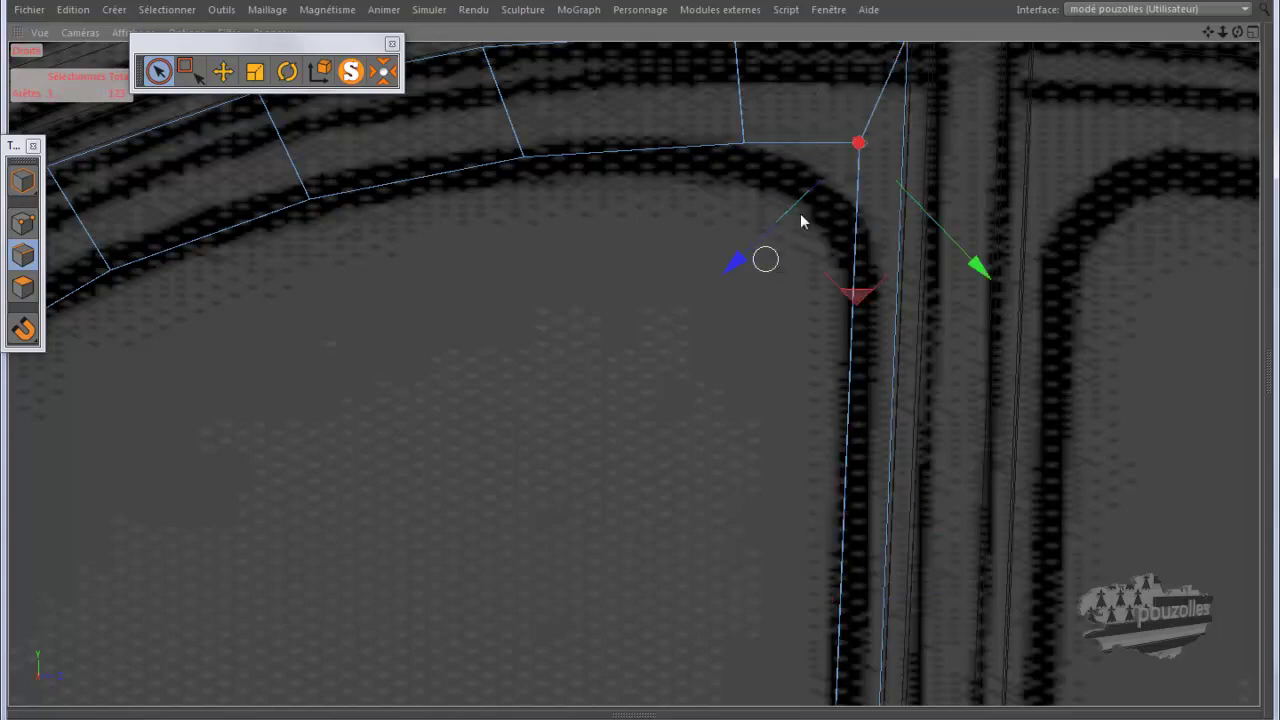
{"action": "right_click", "coordinate": [557, 250]}
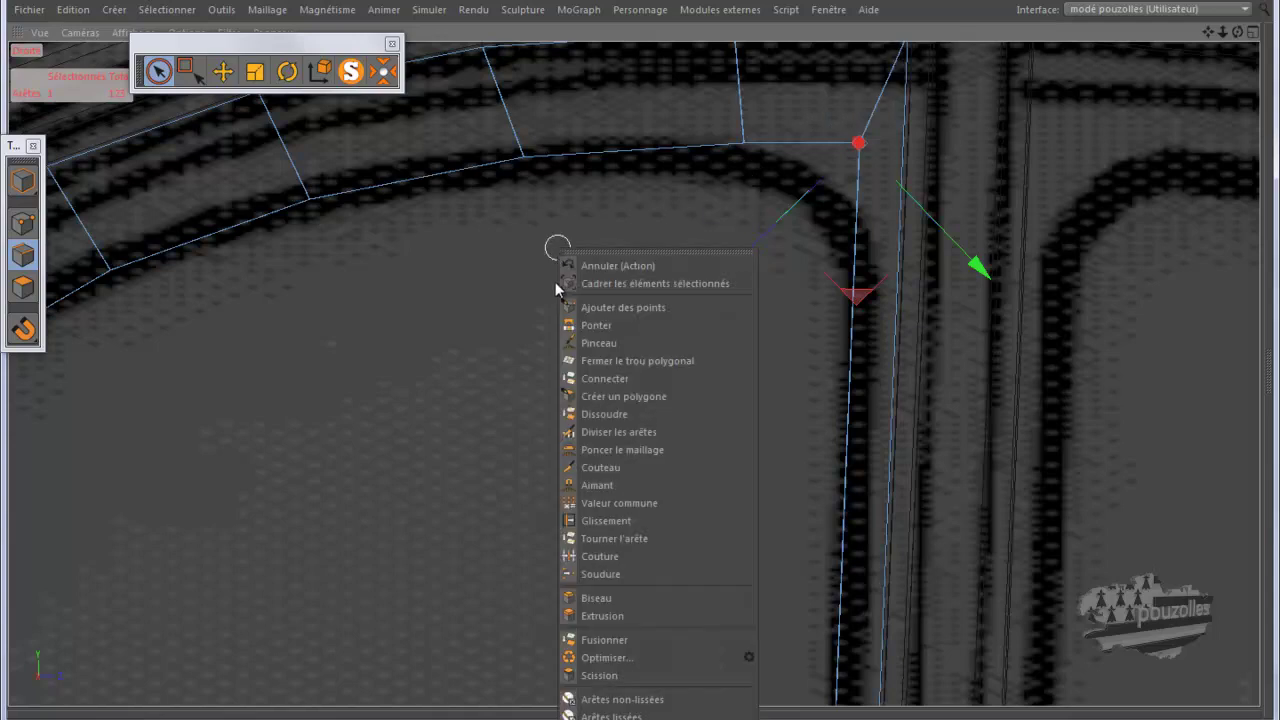
{"action": "left_click", "coordinate": [605, 521]}
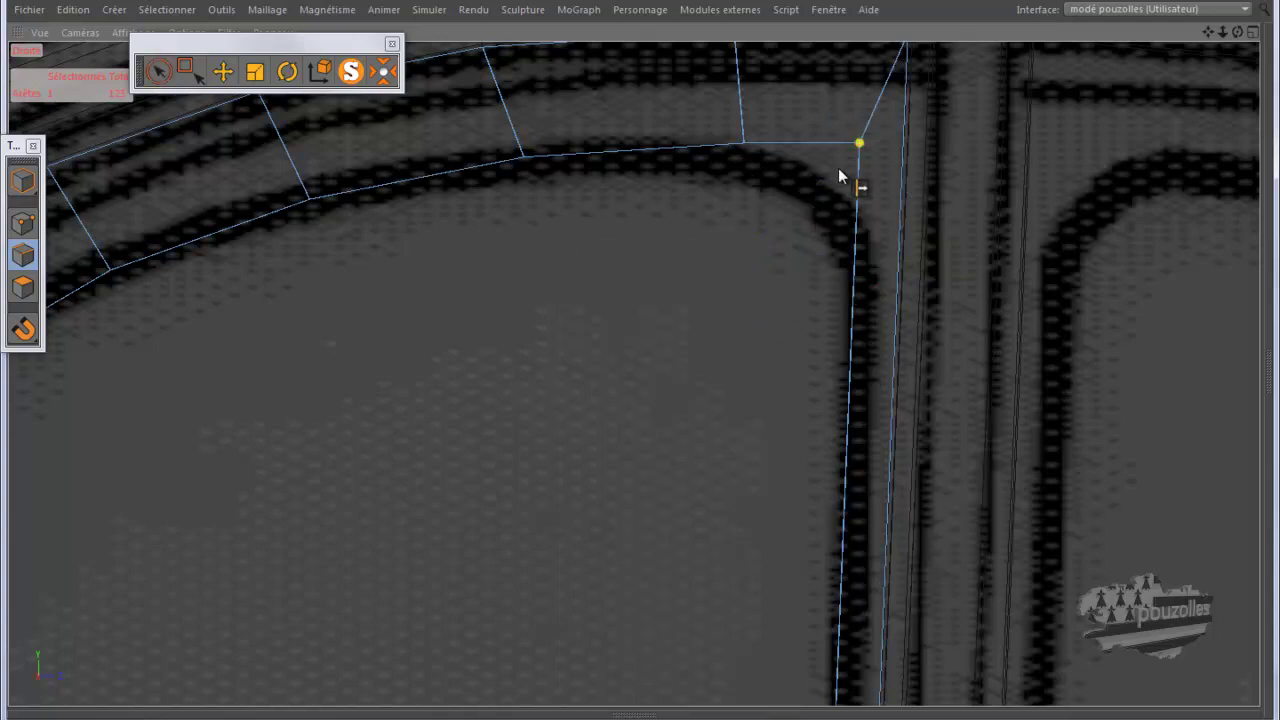
{"action": "left_click_drag", "start_coordinate": [641, 364], "coordinate": [637, 364]}
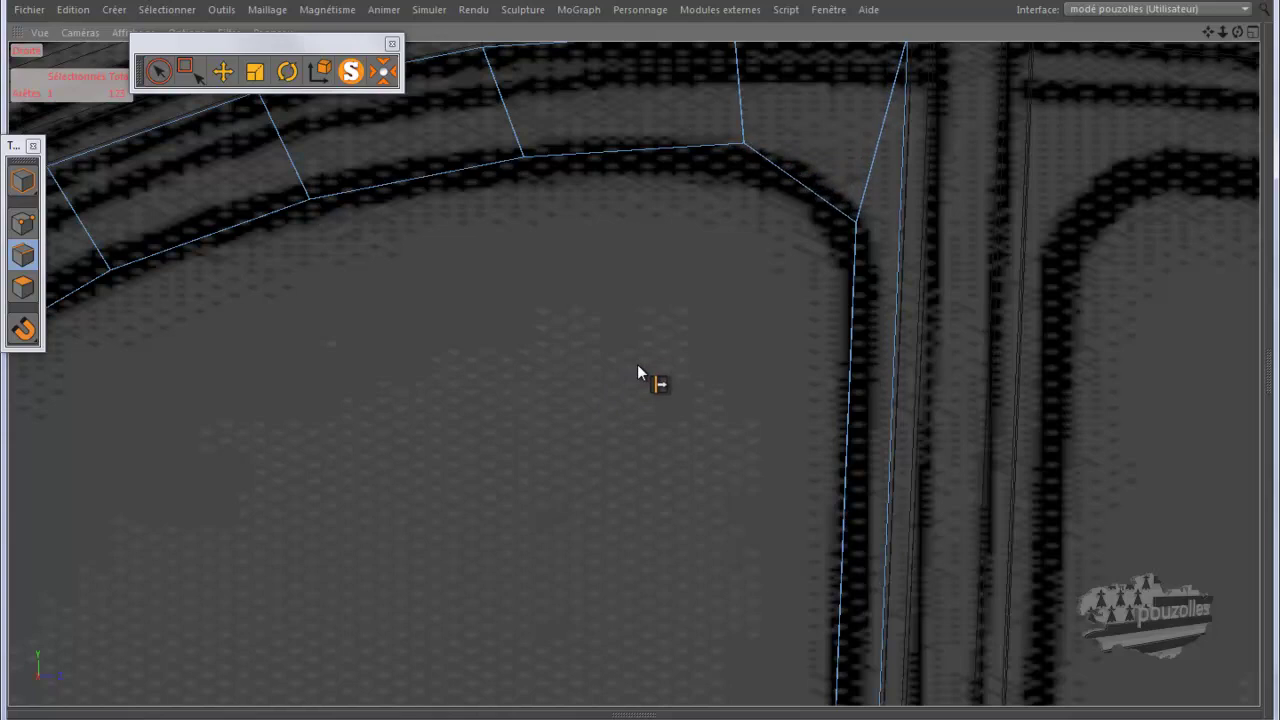
Step: Set the knife to plane mode and cut across the window's lower corner
{"action": "scroll", "coordinate": [960, 165], "scroll_direction": "down", "scroll_amount": 2}
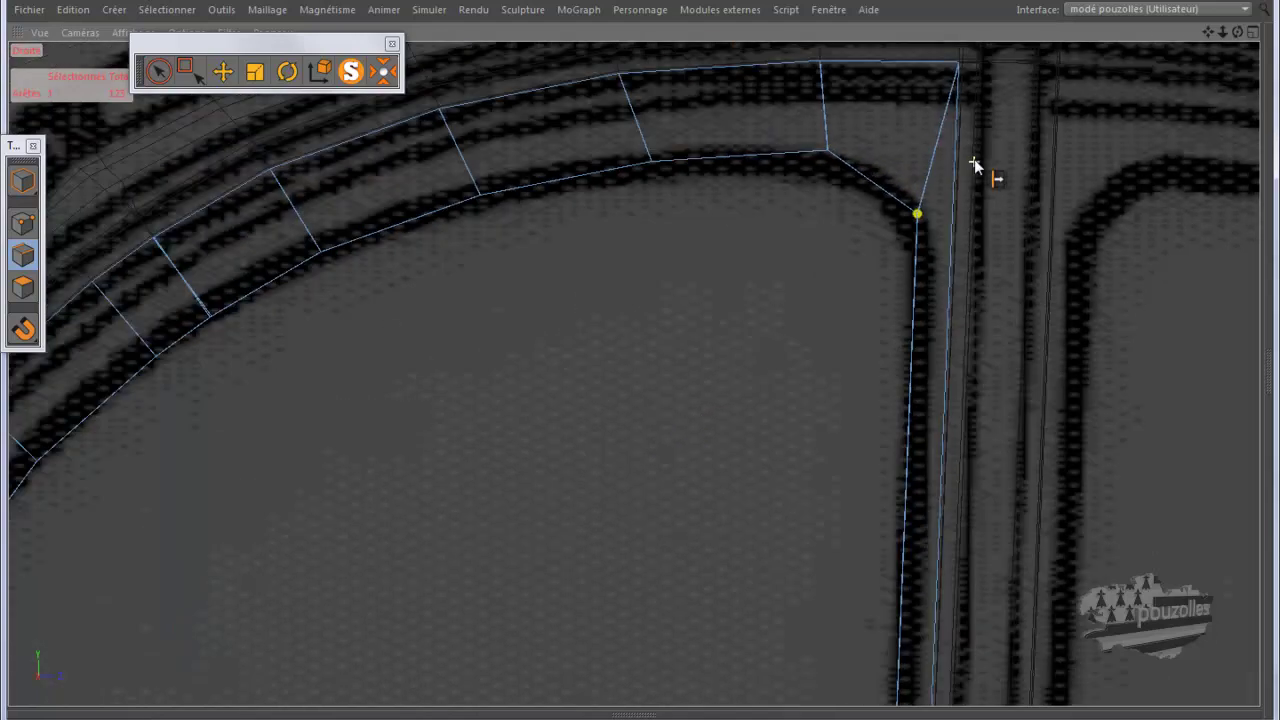
{"action": "scroll", "coordinate": [977, 167], "scroll_direction": "down", "scroll_amount": 2}
{"action": "scroll", "coordinate": [940, 140], "scroll_direction": "down", "scroll_amount": 2}
{"action": "scroll", "coordinate": [908, 114], "scroll_direction": "down", "scroll_amount": 2}
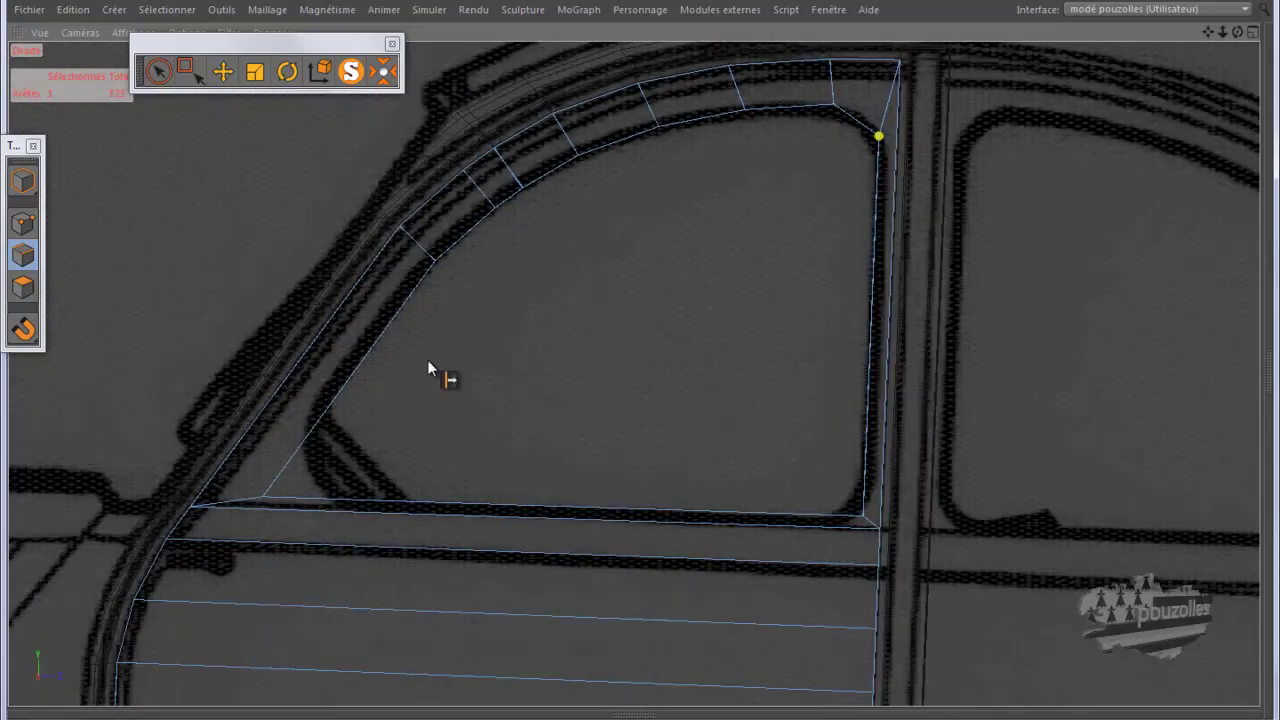
{"action": "scroll", "coordinate": [345, 518], "scroll_direction": "up", "scroll_amount": 1}
{"action": "scroll", "coordinate": [334, 527], "scroll_direction": "up", "scroll_amount": 2}
{"action": "scroll", "coordinate": [321, 540], "scroll_direction": "up", "scroll_amount": 2}
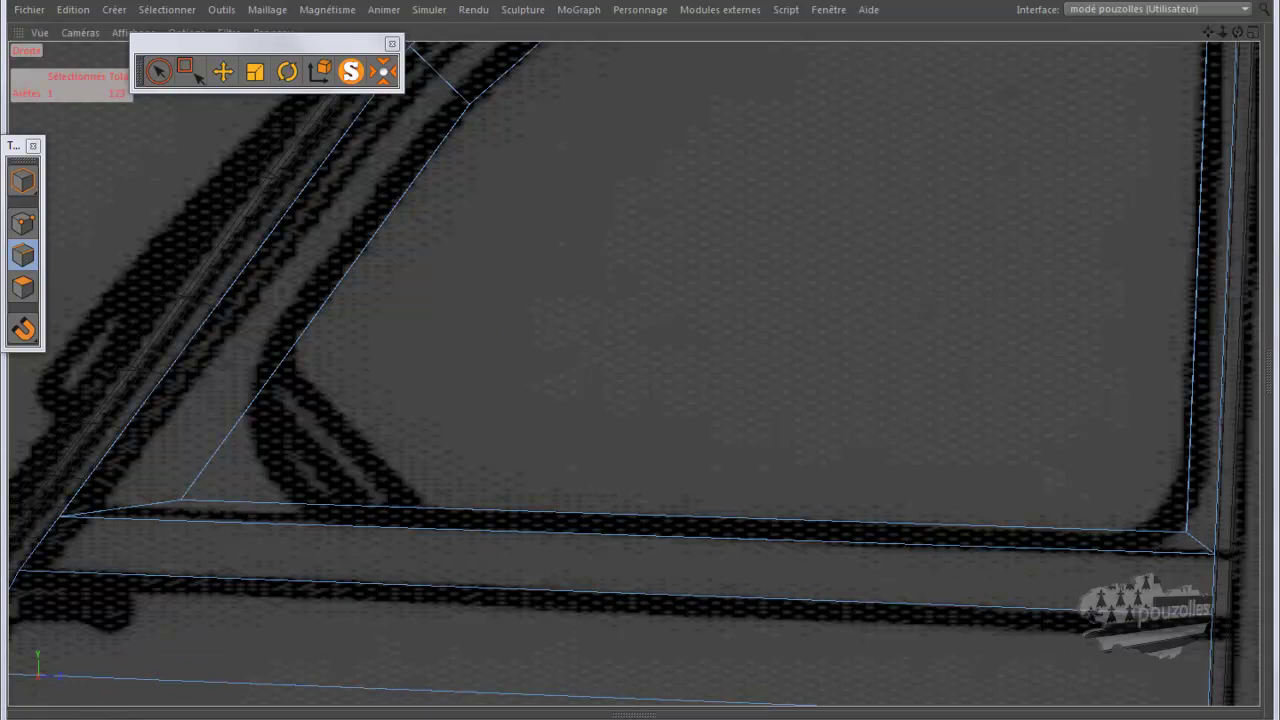
{"action": "left_click", "coordinate": [873, 588]}
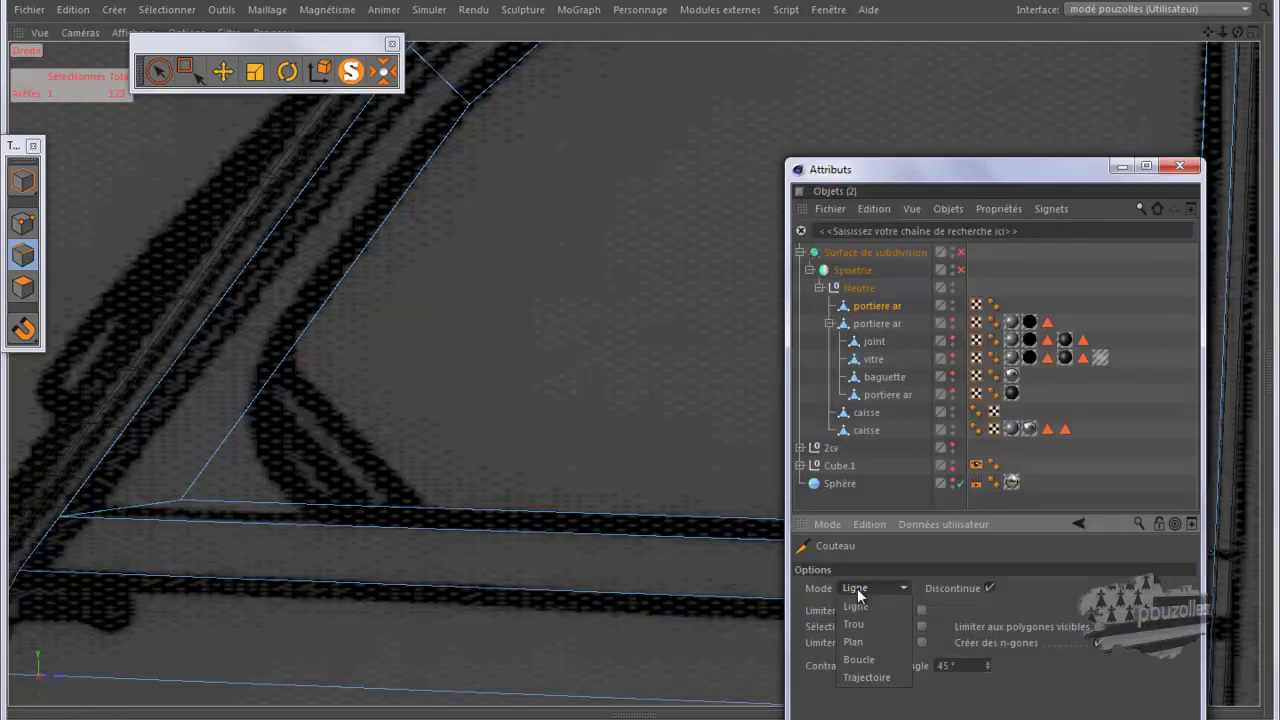
{"action": "left_click", "coordinate": [861, 655]}
{"action": "left_click", "coordinate": [1122, 166]}
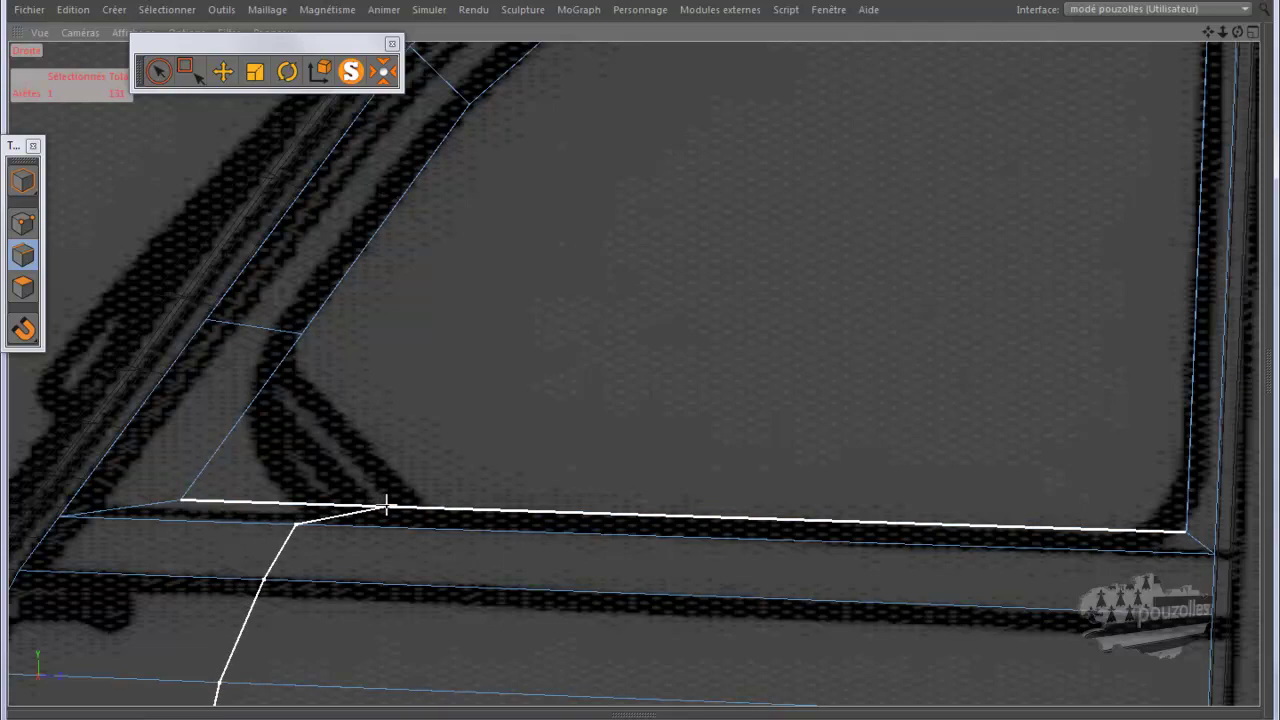
{"action": "left_click", "coordinate": [385, 507]}
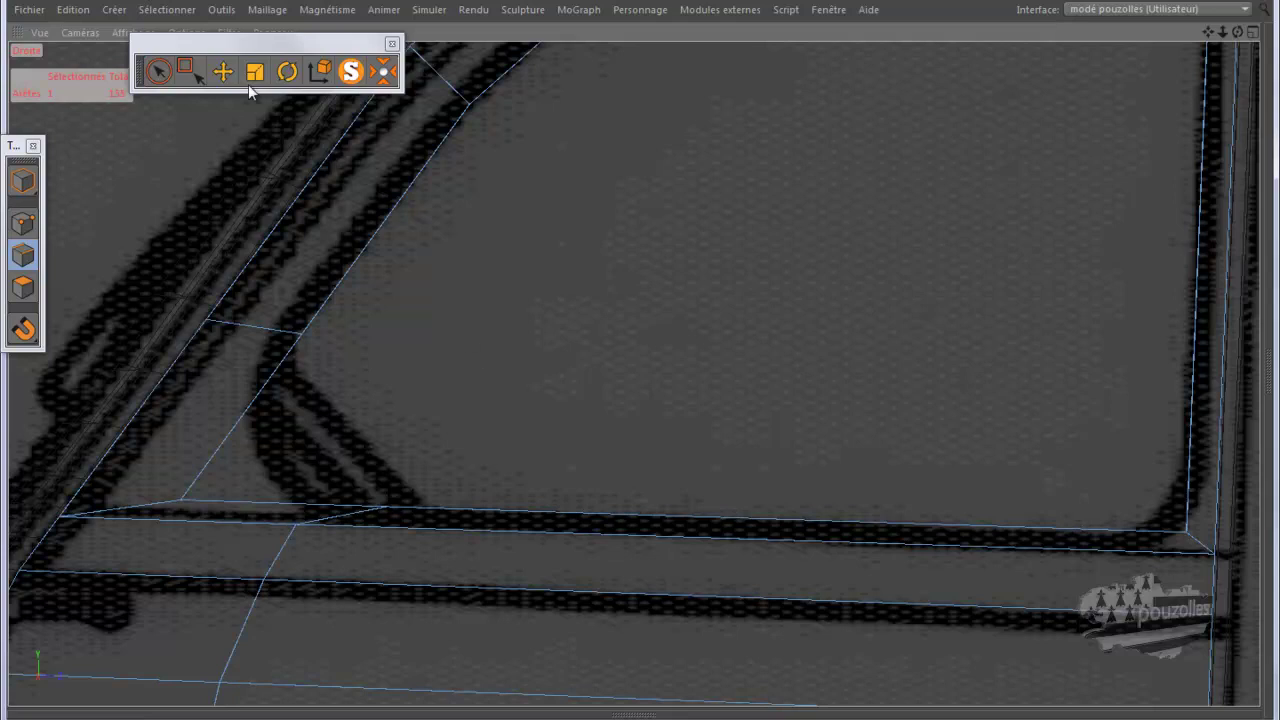
Step: Select only the new corner edge and slide its lower vertex up to the blueprint curve
{"action": "left_click", "coordinate": [170, 72]}
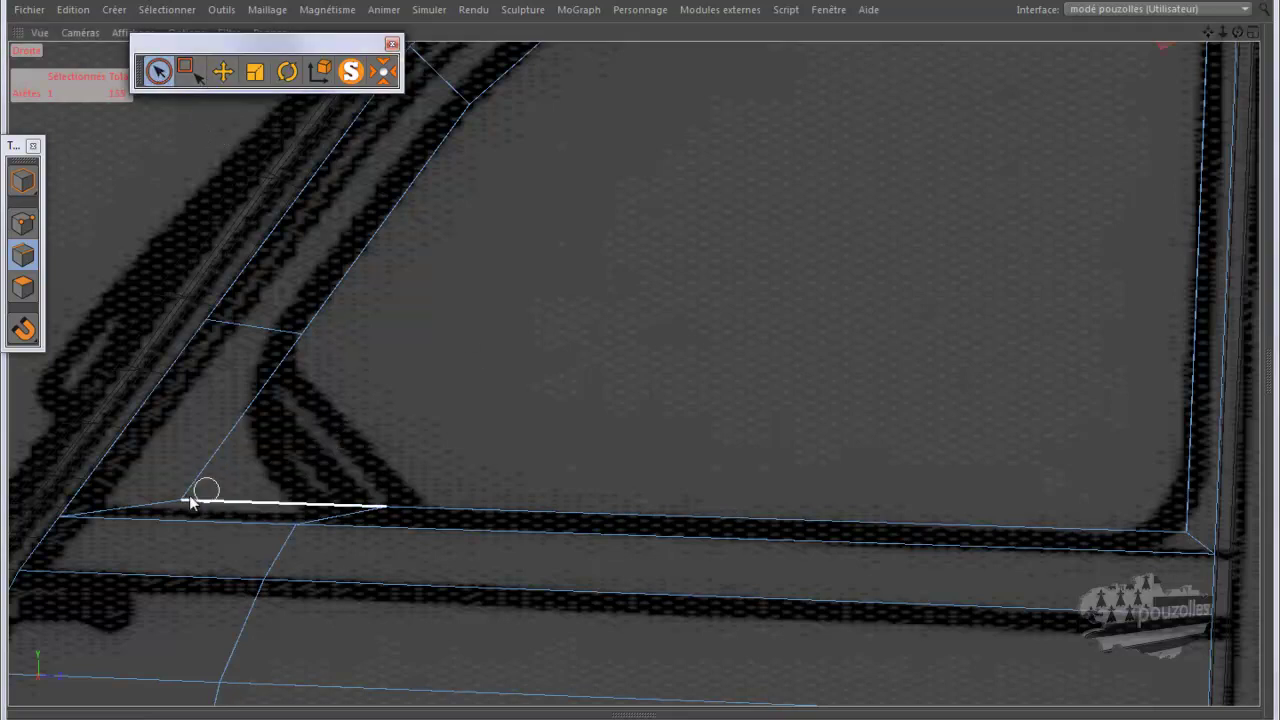
{"action": "left_click", "coordinate": [292, 466]}
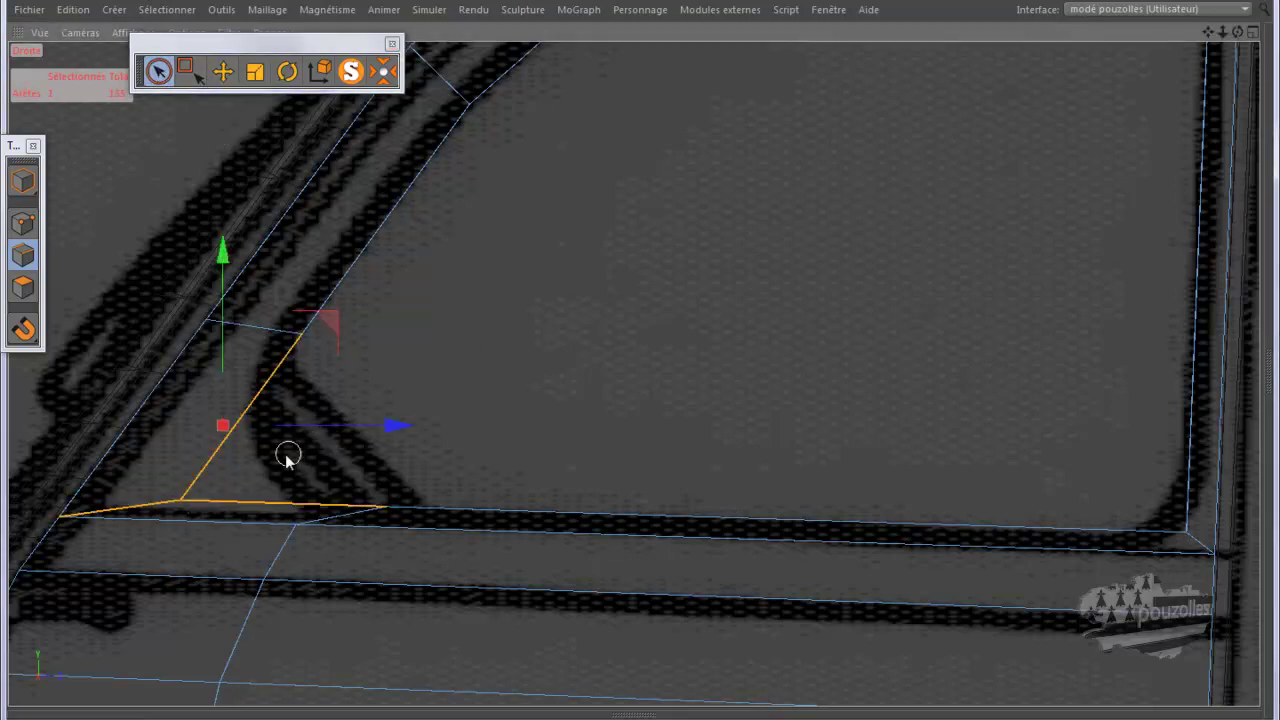
{"action": "left_click", "coordinate": [218, 442], "text": "ctrl"}
{"action": "left_click", "coordinate": [128, 500], "text": "ctrl"}
{"action": "left_click", "coordinate": [266, 496], "text": "ctrl"}
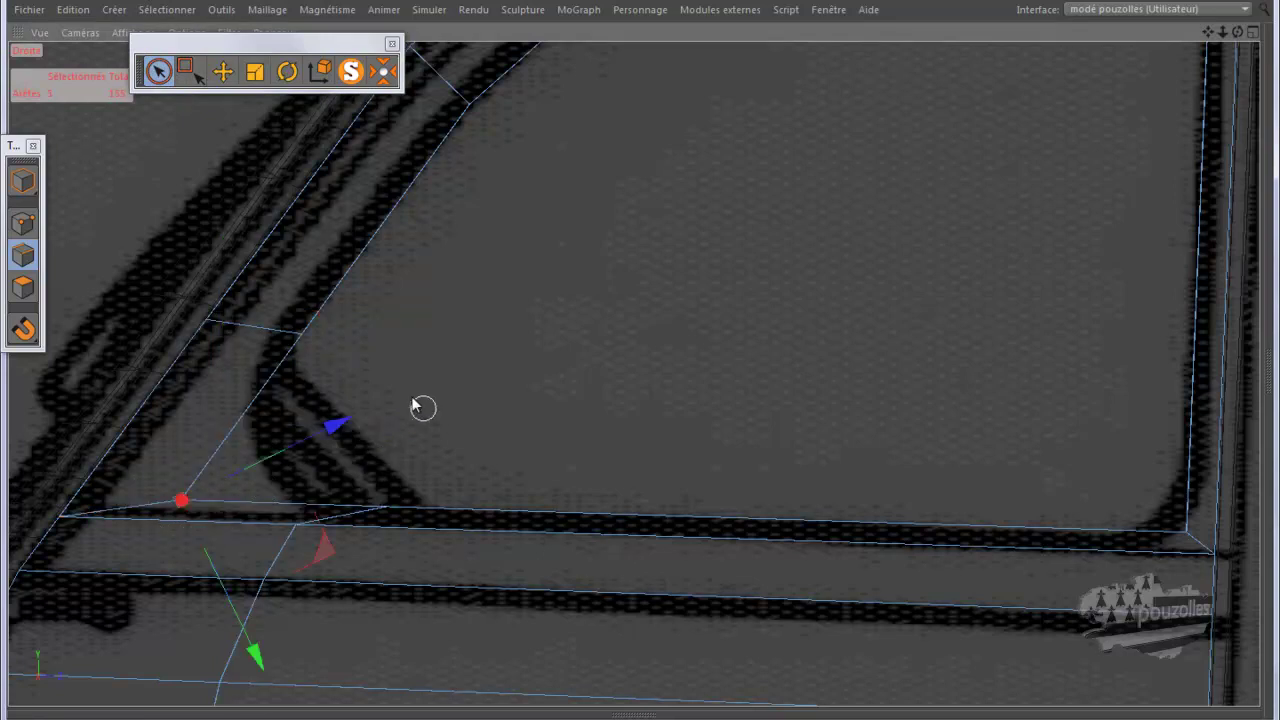
{"action": "right_click", "coordinate": [599, 193]}
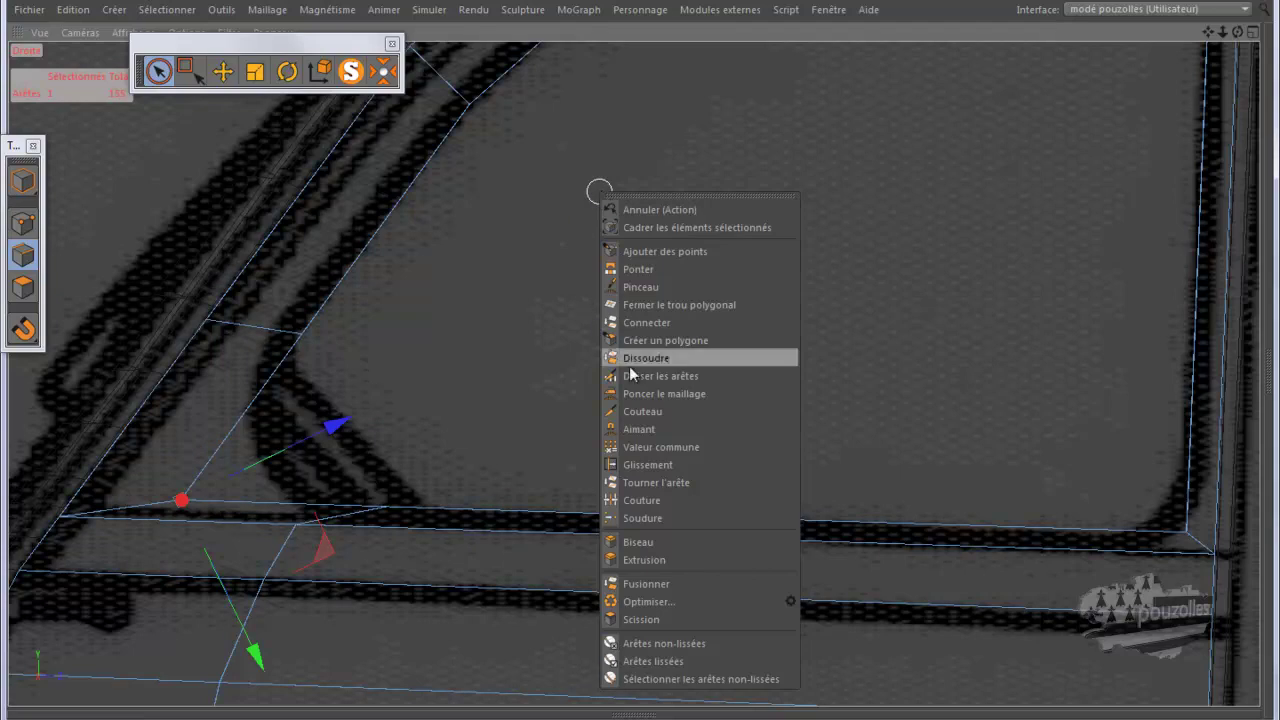
{"action": "left_click", "coordinate": [647, 462]}
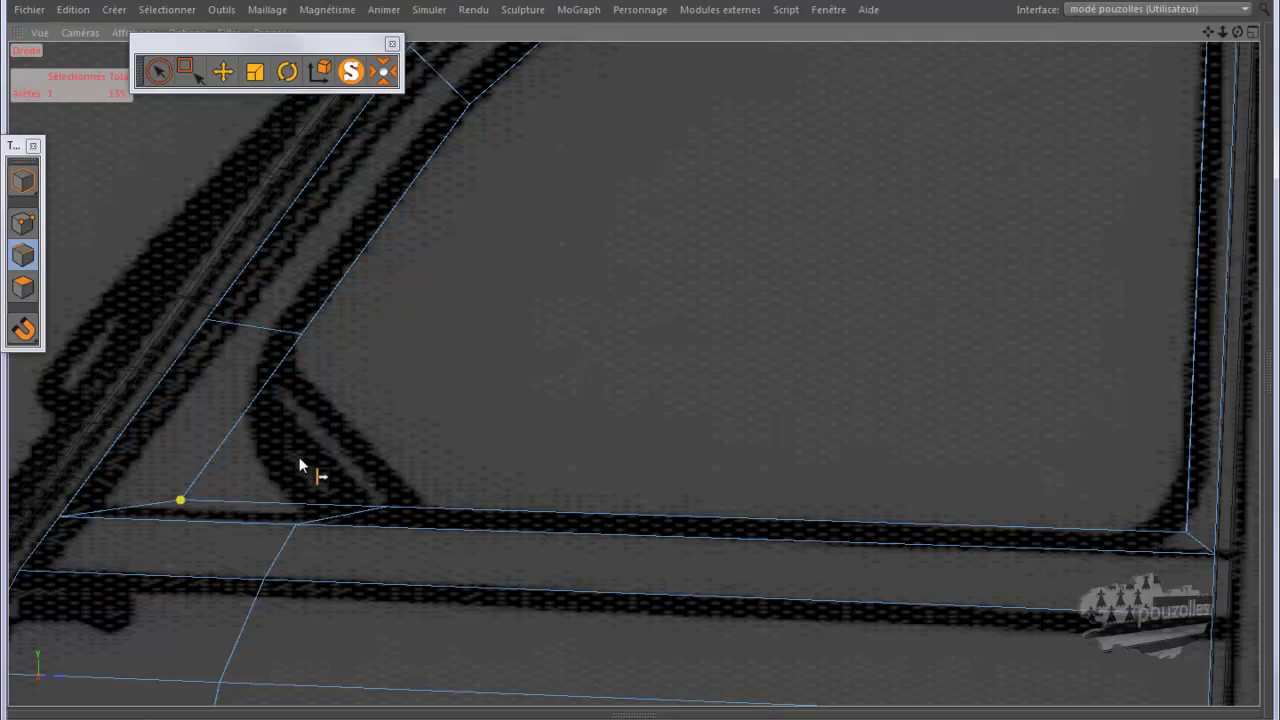
{"action": "left_click_drag", "start_coordinate": [649, 355], "coordinate": [643, 366]}
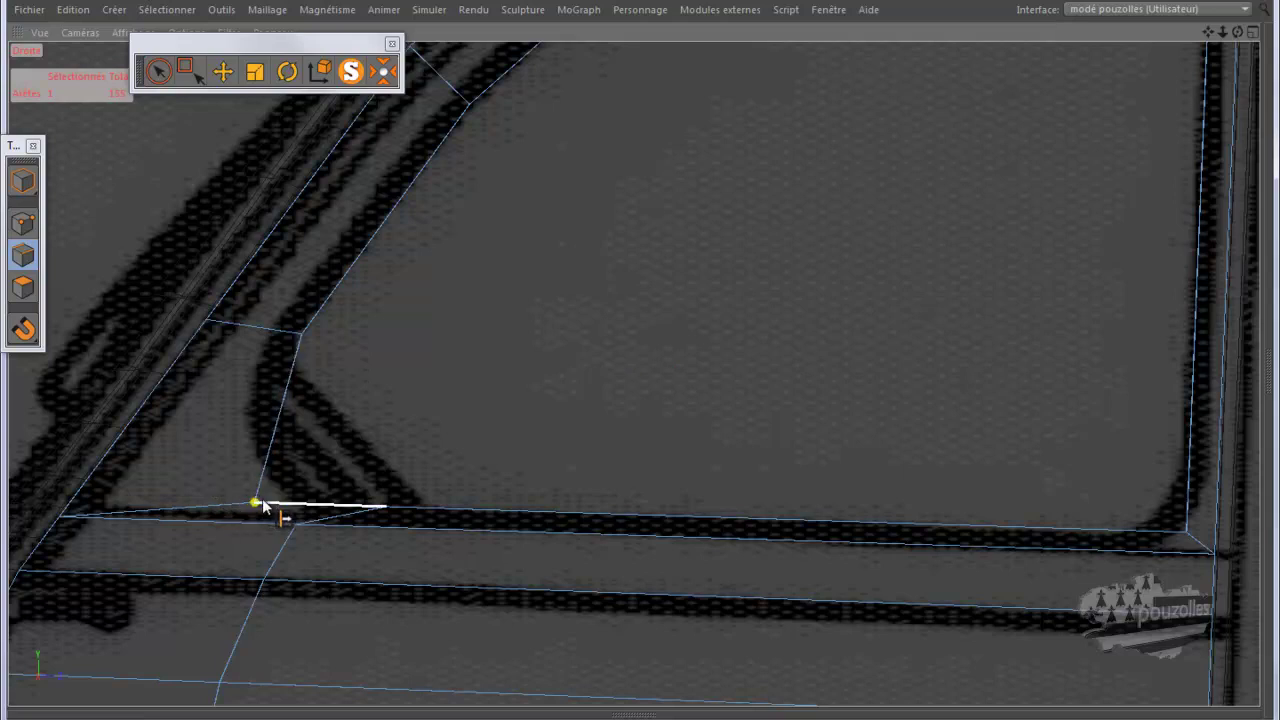
{"action": "left_click_drag", "start_coordinate": [642, 363], "coordinate": [641, 369]}
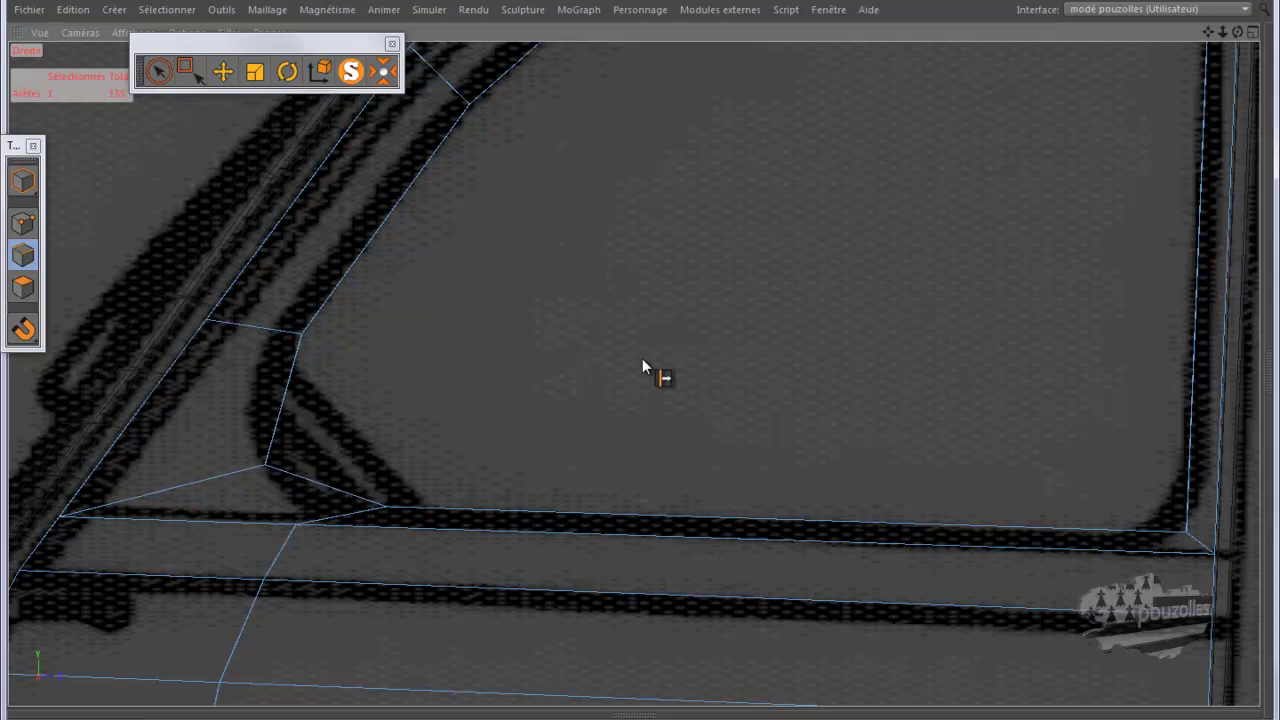
{"action": "left_click_drag", "start_coordinate": [643, 365], "coordinate": [644, 367]}
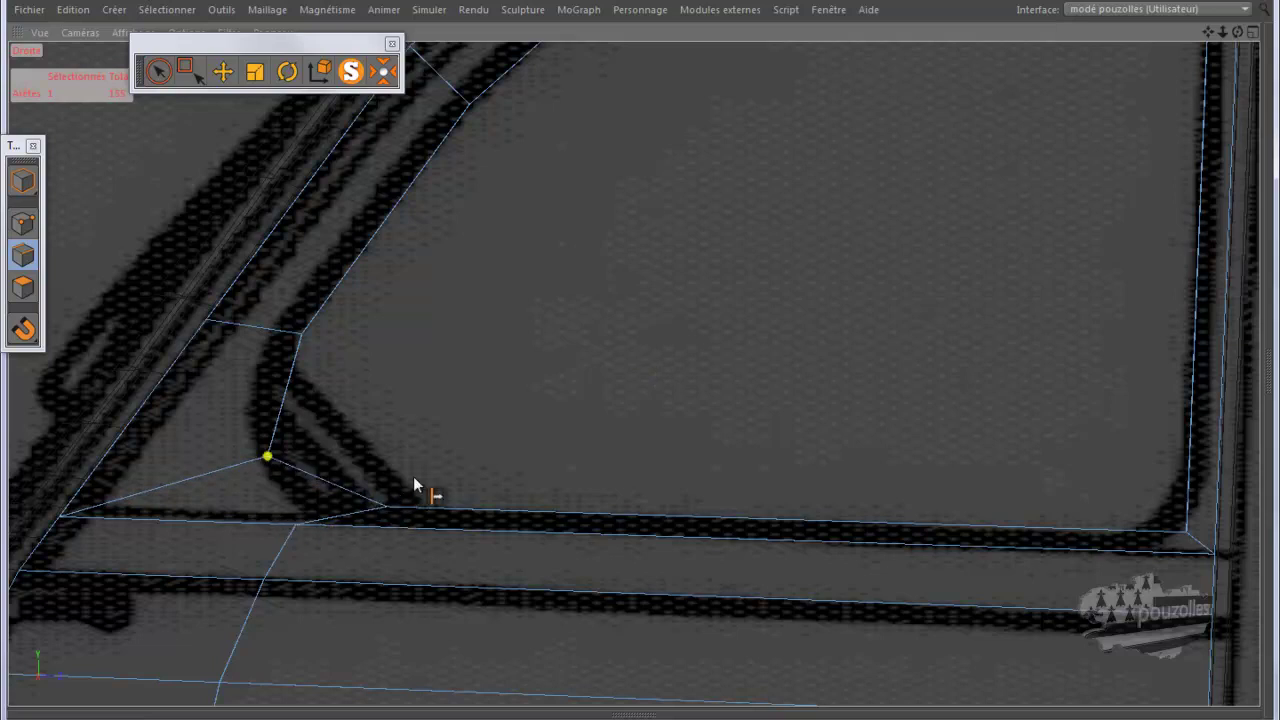
{"action": "scroll", "coordinate": [445, 416], "scroll_direction": "down", "scroll_amount": 2}
{"action": "scroll", "coordinate": [441, 415], "scroll_direction": "down", "scroll_amount": 2}
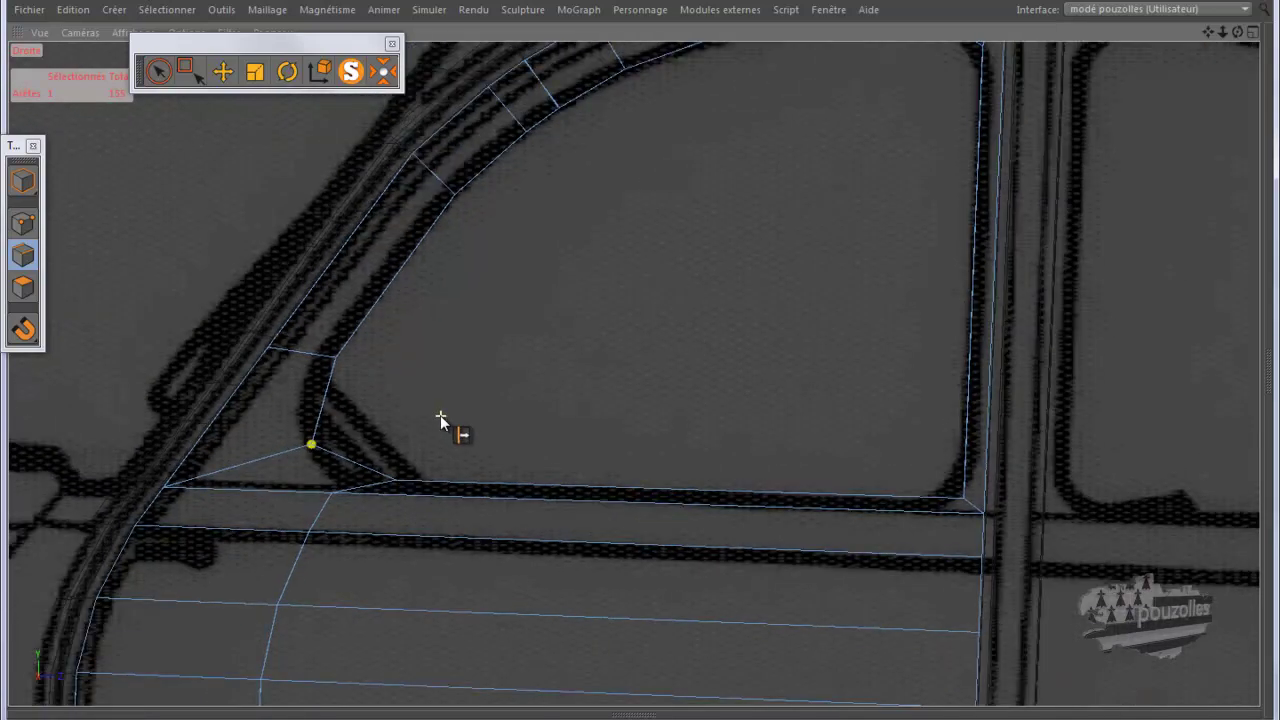
{"action": "scroll", "coordinate": [440, 415], "scroll_direction": "down", "scroll_amount": 1}
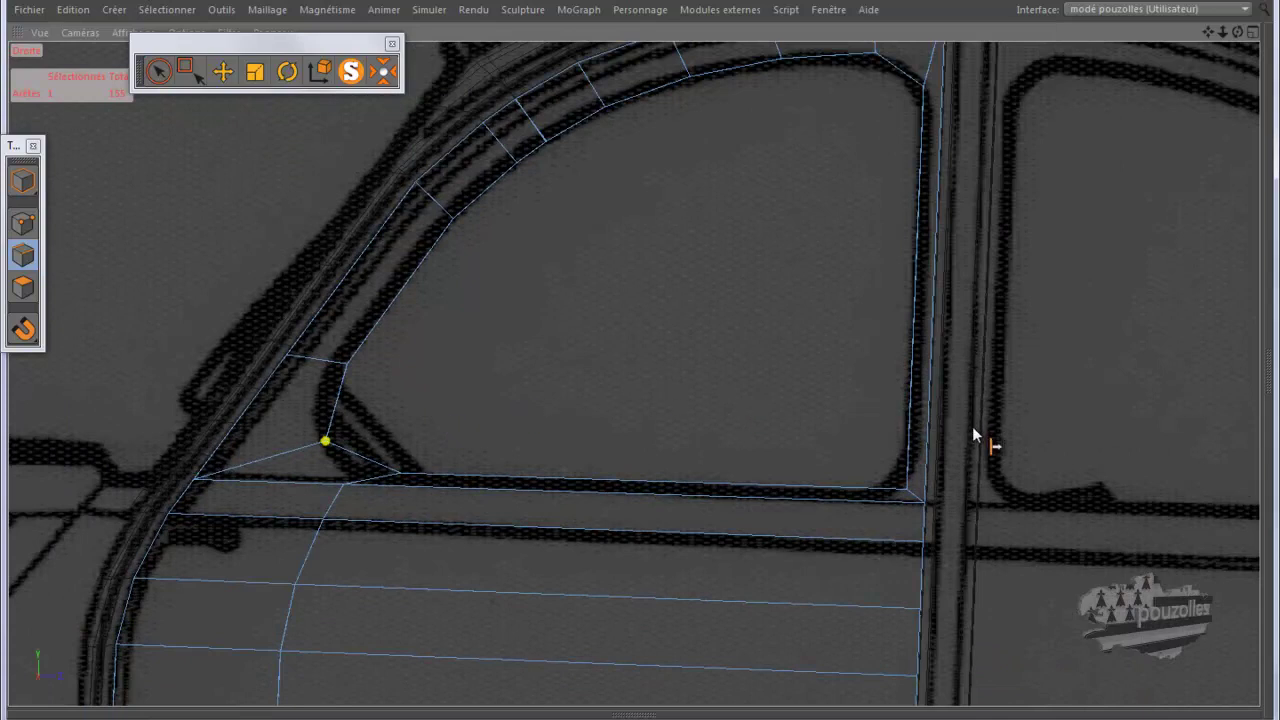
Step: Knife-cut a new edge from the lower-right window corner down to the bottom edge
{"action": "scroll", "coordinate": [947, 499], "scroll_direction": "up", "scroll_amount": 2}
{"action": "scroll", "coordinate": [947, 505], "scroll_direction": "up", "scroll_amount": 2}
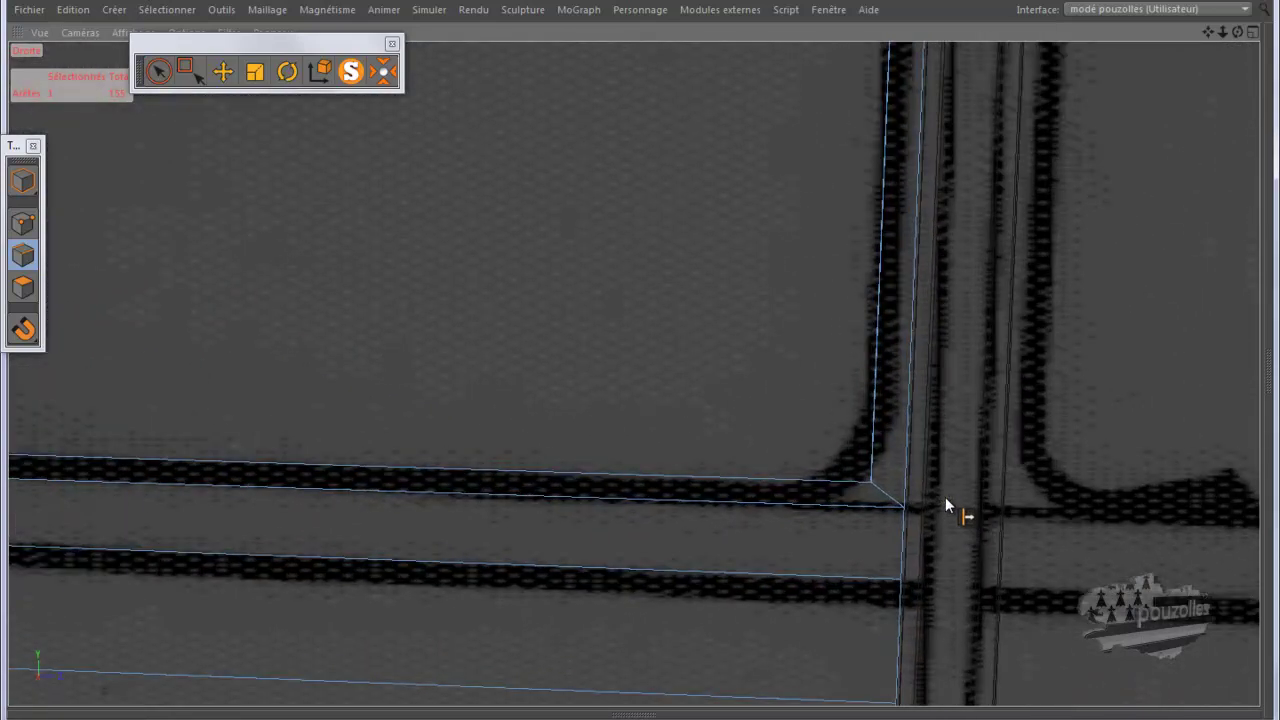
{"action": "left_click", "coordinate": [912, 406]}
{"action": "left_click", "coordinate": [795, 483]}
Step: Select the single lower-right corner edge and slide it up to round the corner
{"action": "left_click", "coordinate": [158, 70]}
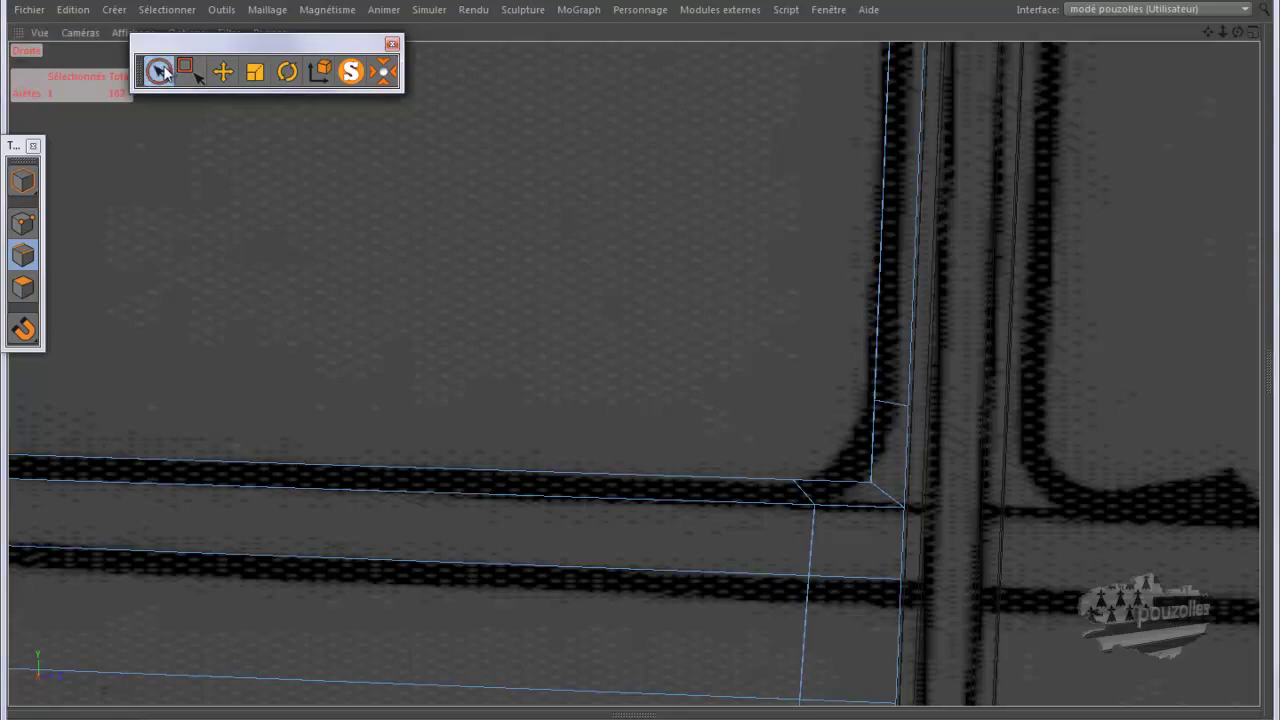
{"action": "left_click", "coordinate": [853, 481]}
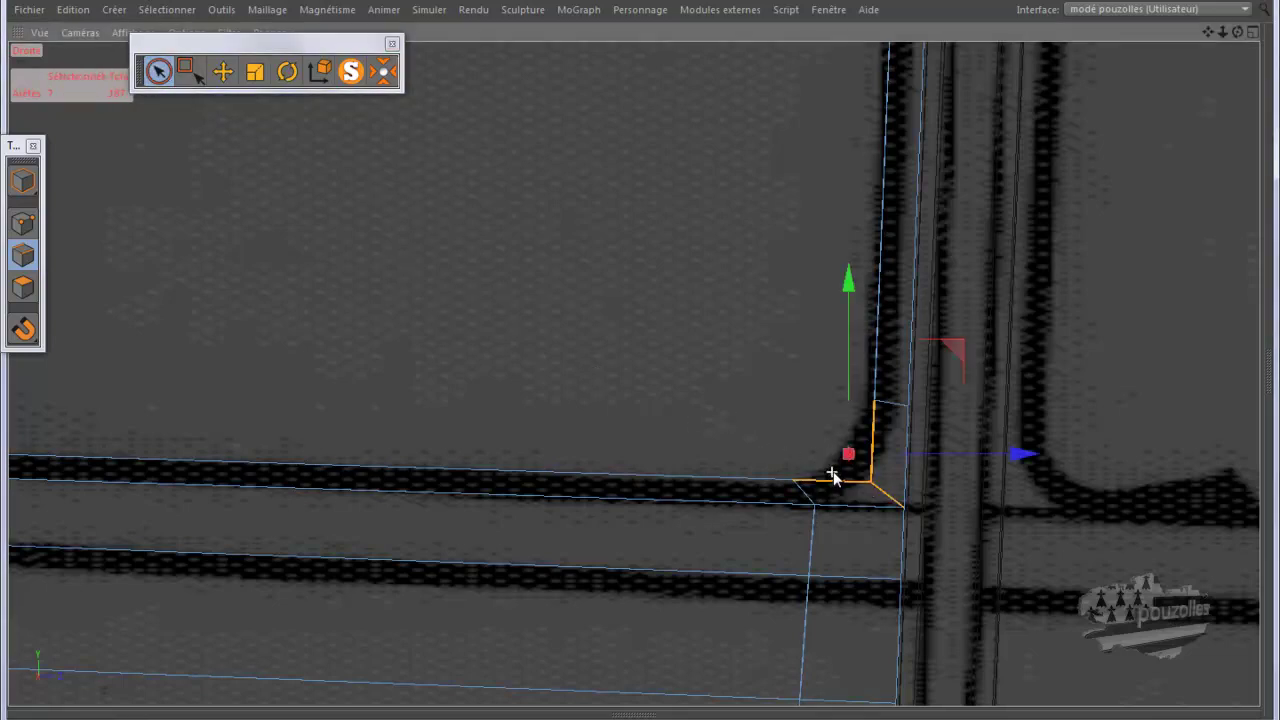
{"action": "mouse_move", "coordinate": [831, 486]}
{"action": "left_mouse_down", "text": "ctrl"}
{"action": "mouse_move", "coordinate": [845, 503]}
{"action": "mouse_move", "coordinate": [894, 488]}
{"action": "left_mouse_up", "text": "ctrl"}
{"action": "left_click", "coordinate": [874, 437]}
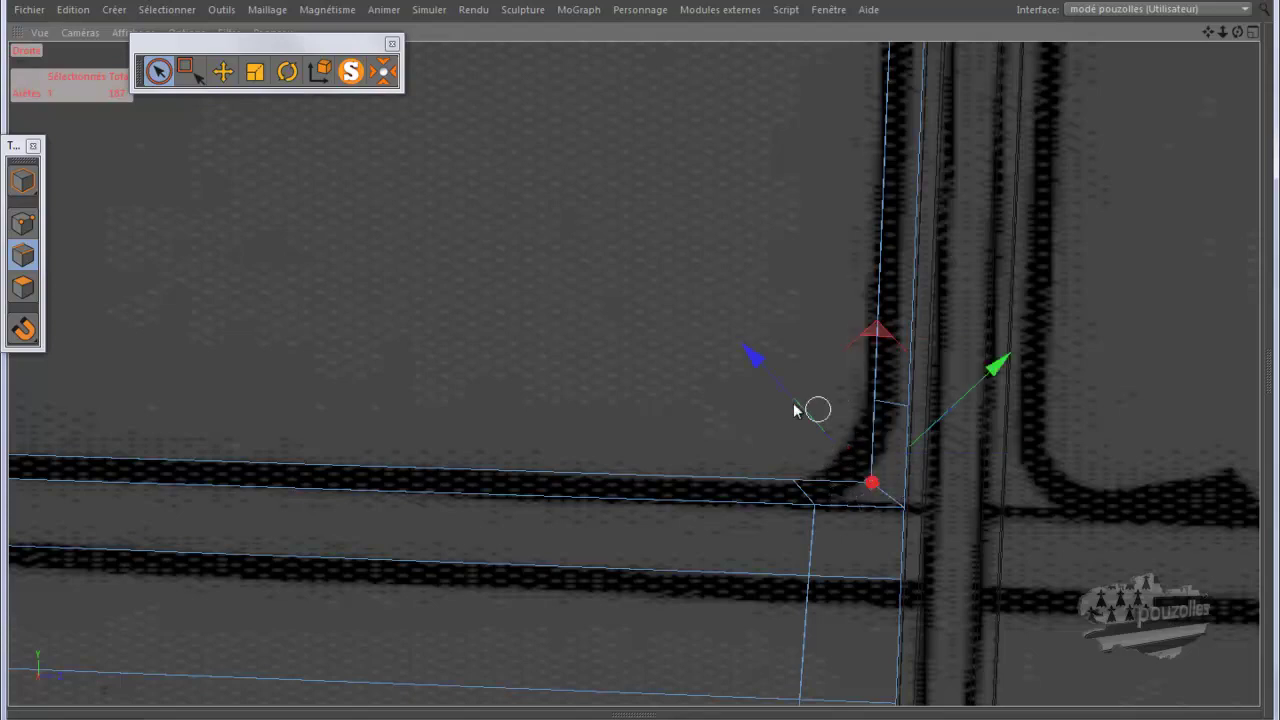
{"action": "right_click", "coordinate": [662, 372]}
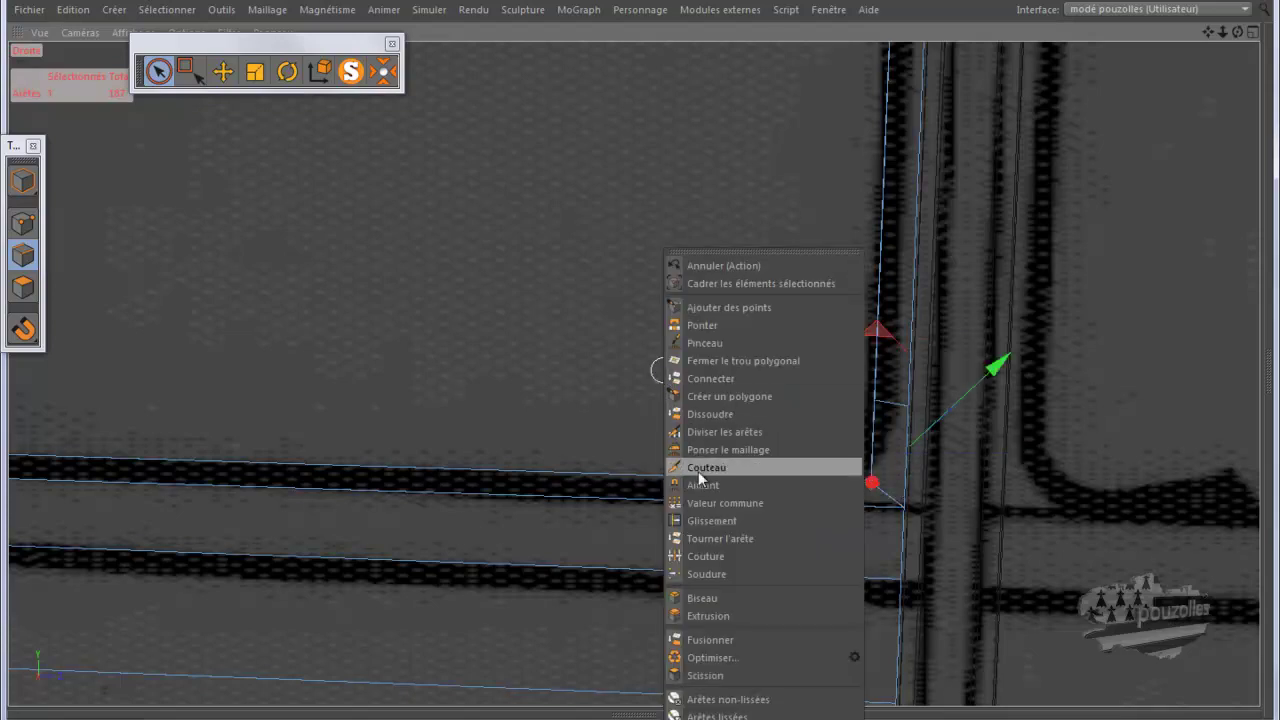
{"action": "left_click", "coordinate": [710, 520]}
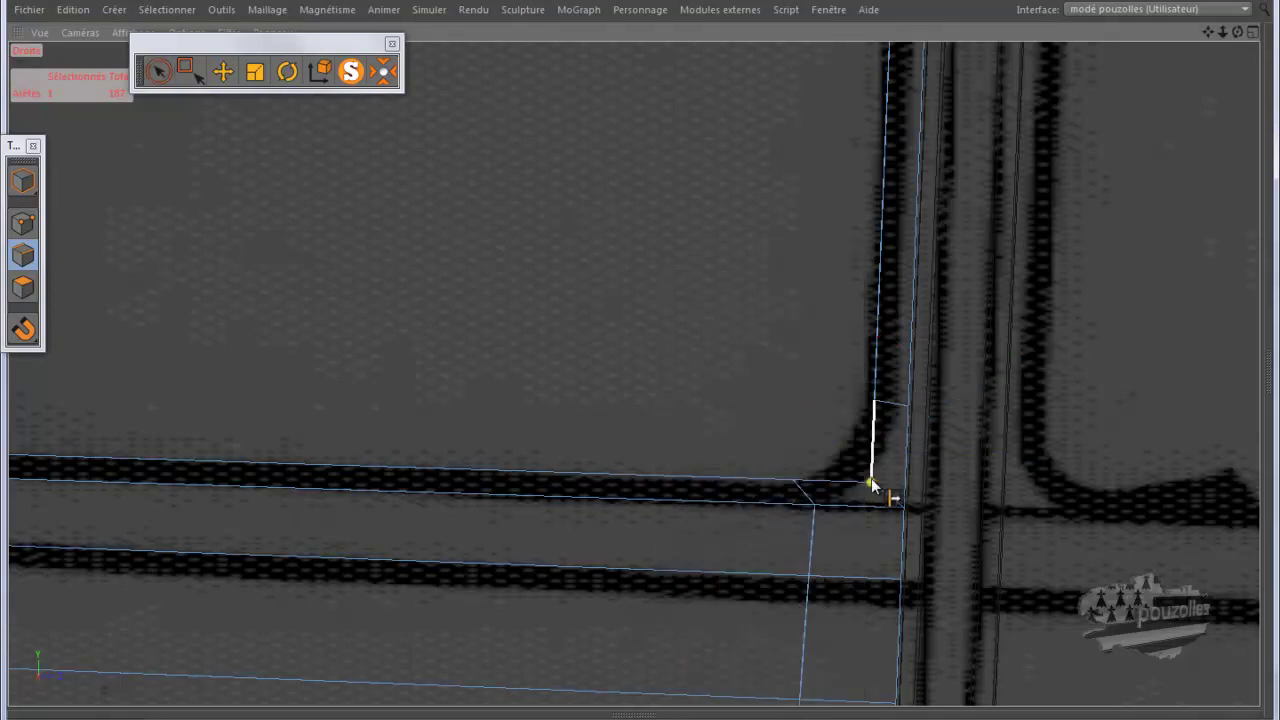
{"action": "left_click_drag", "start_coordinate": [641, 356], "coordinate": [640, 358]}
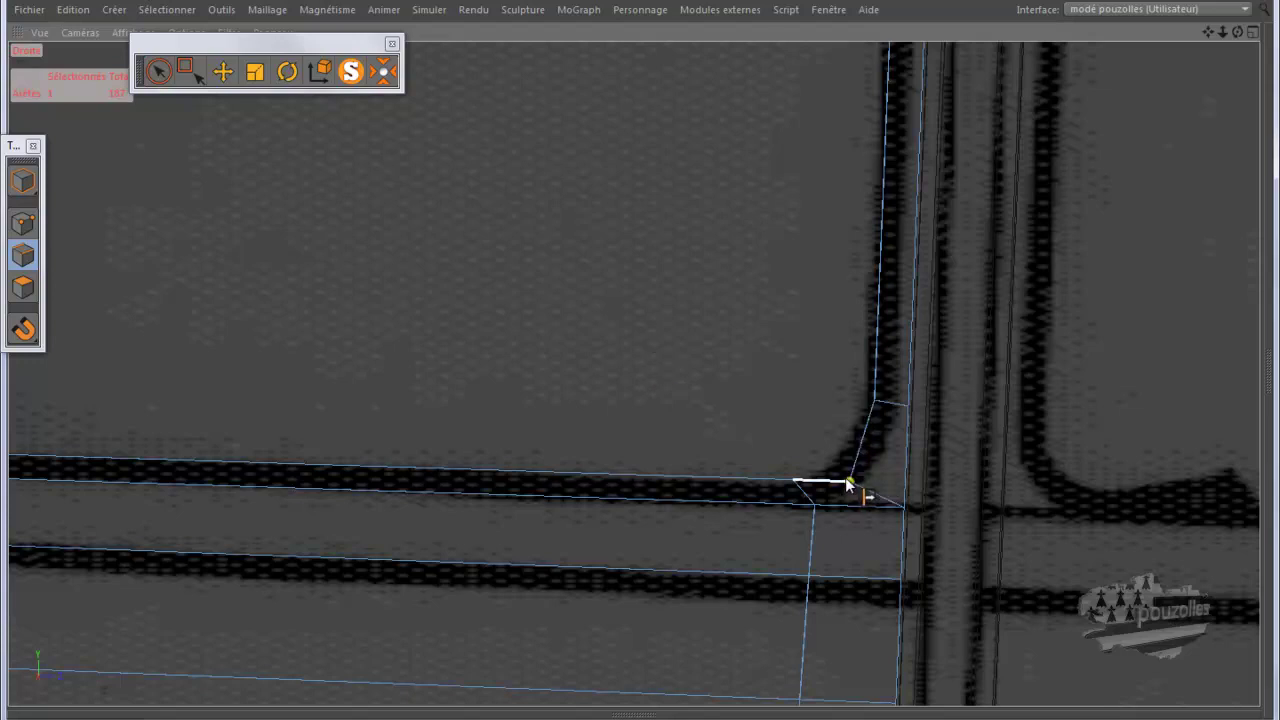
{"action": "left_click_drag", "start_coordinate": [638, 366], "coordinate": [638, 368]}
{"action": "scroll", "coordinate": [730, 435], "scroll_direction": "down", "scroll_amount": 2}
{"action": "scroll", "coordinate": [735, 445], "scroll_direction": "down", "scroll_amount": 3}
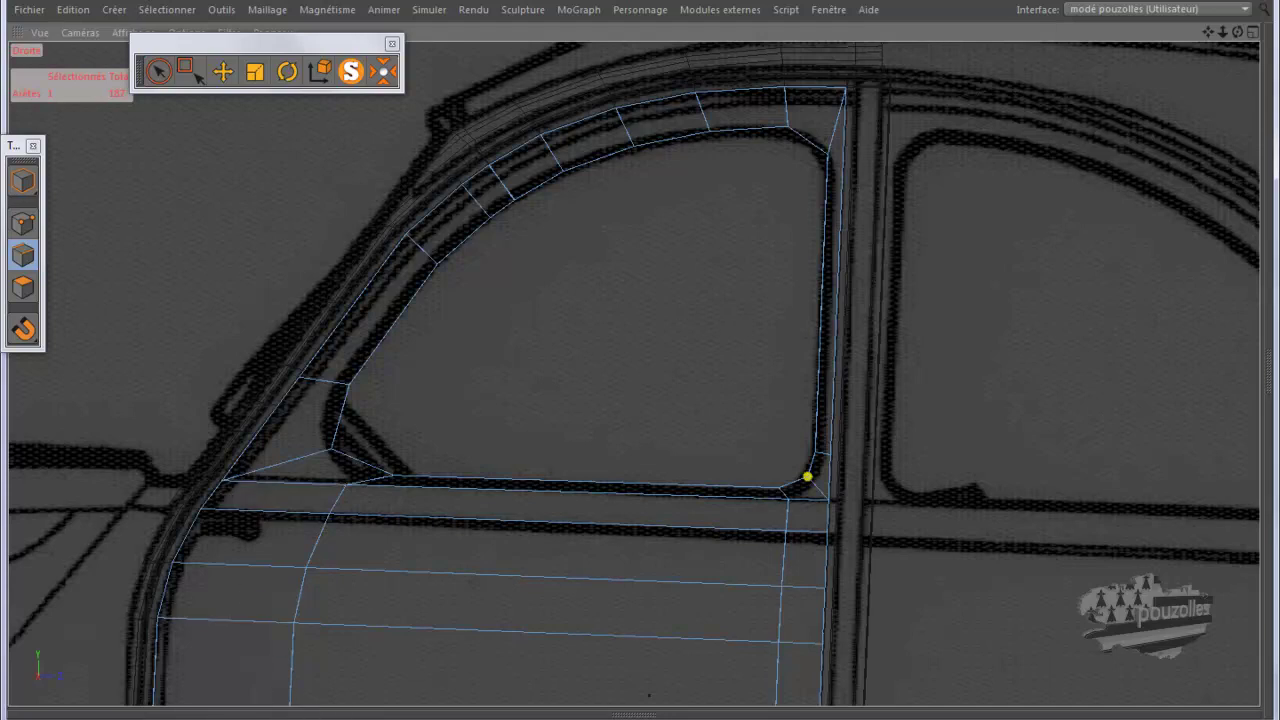
Step: Activate the Move tool
{"action": "key", "text": "F9"}
{"action": "key", "text": "F9"}
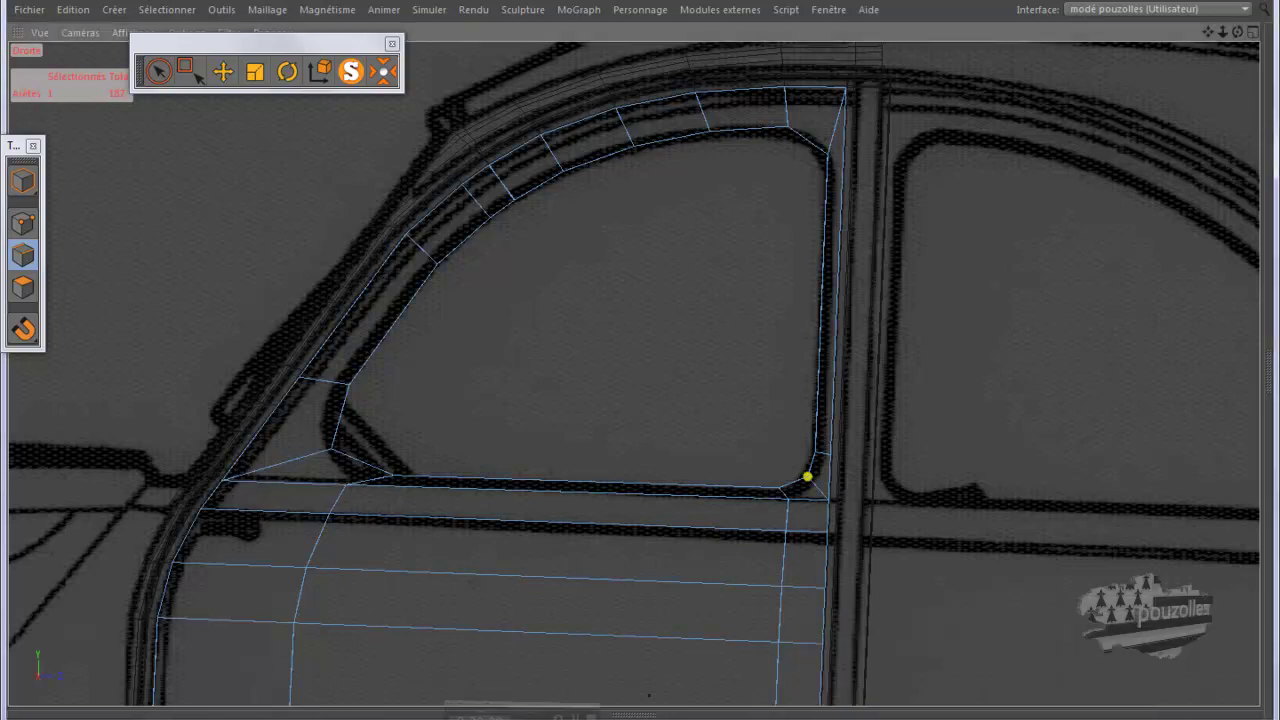
{"action": "left_click", "coordinate": [222, 71]}
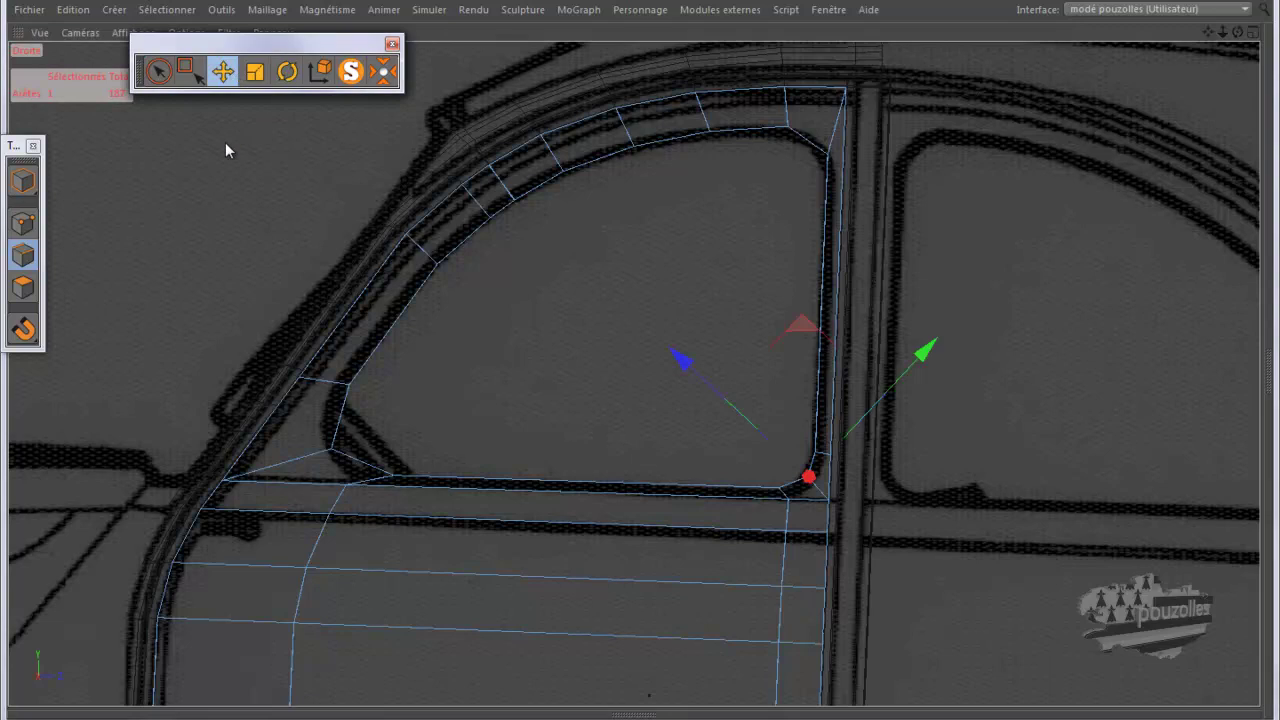
{"action": "left_click", "coordinate": [225, 142]}
{"action": "scroll", "coordinate": [545, 330], "scroll_direction": "down", "scroll_amount": 2}
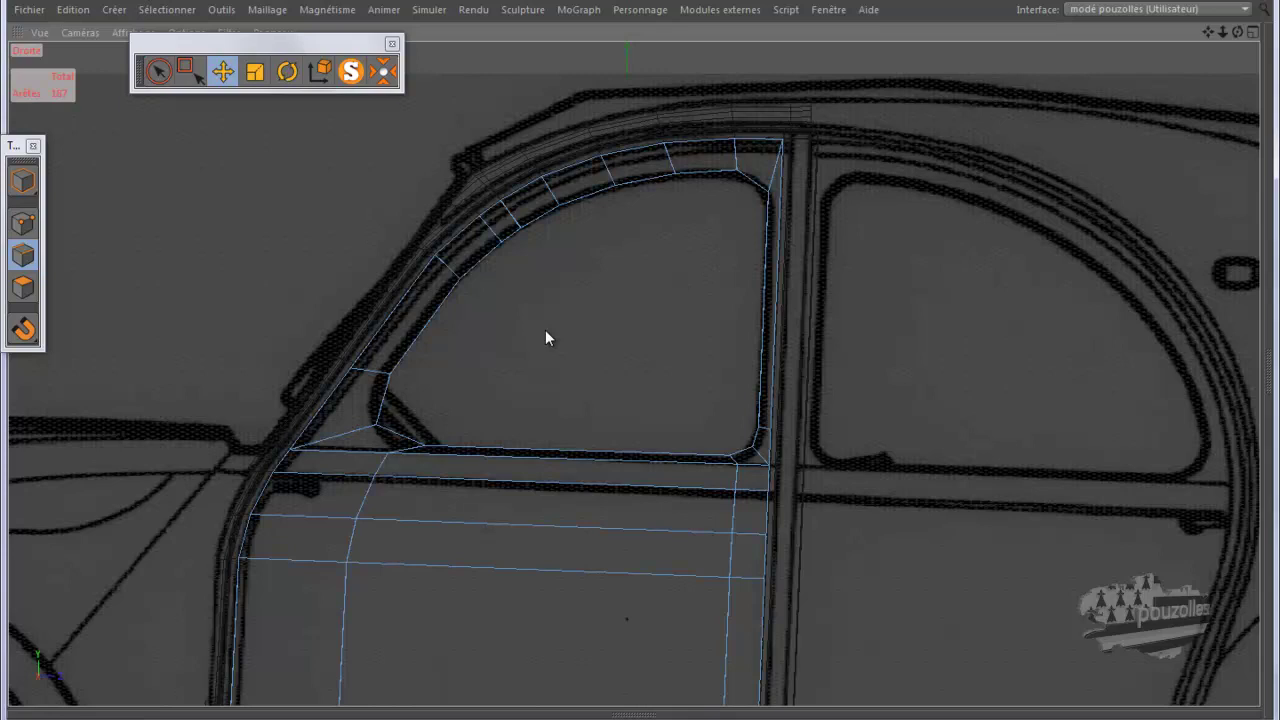
Step: Maximize Perspective, orbit around the door, inspect all 94 polygons selected, then deselect them
{"action": "middle_click", "coordinate": [264, 312]}
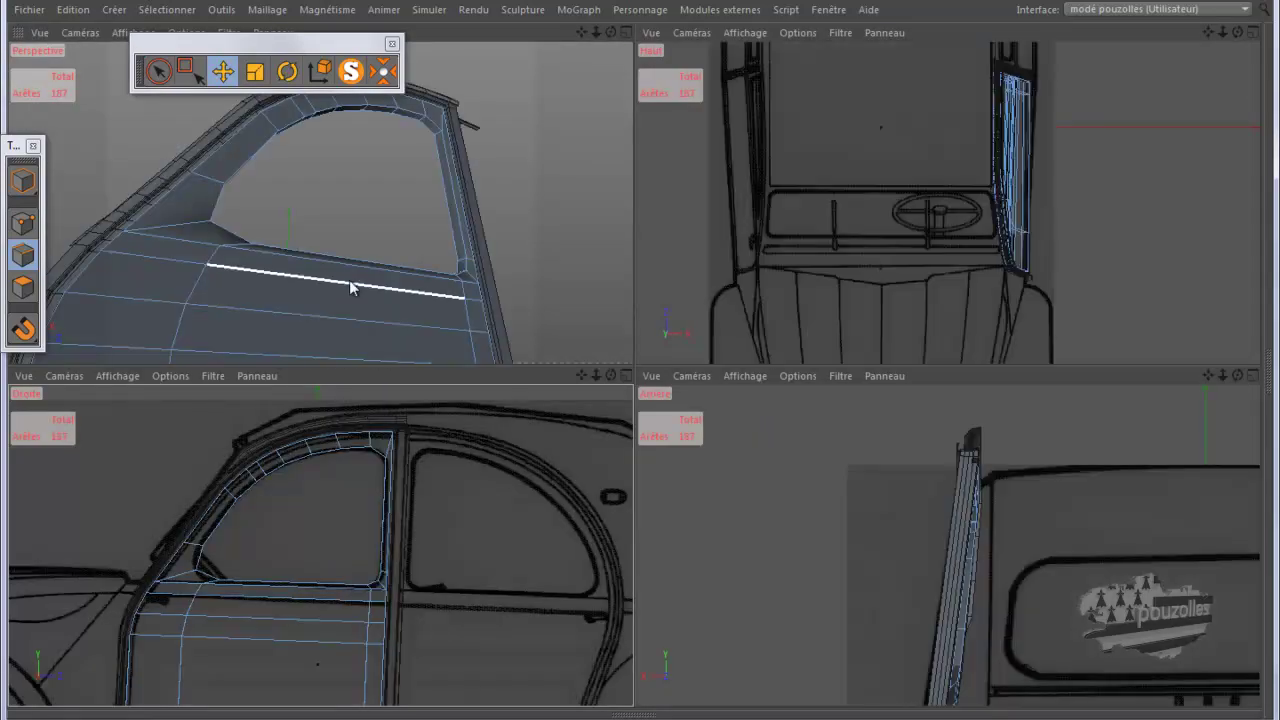
{"action": "middle_click", "coordinate": [350, 279]}
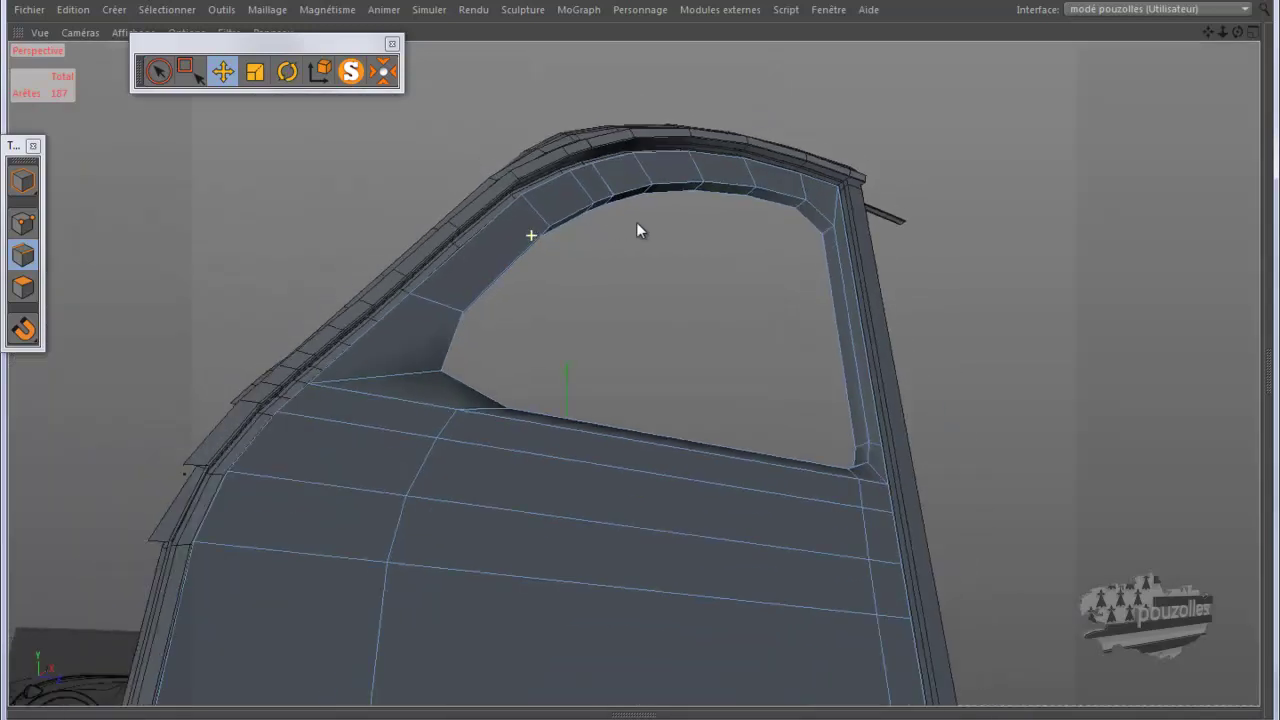
{"action": "mouse_move", "coordinate": [1237, 32]}
{"action": "left_mouse_down"}
{"action": "mouse_move", "coordinate": [638, 371]}
{"action": "mouse_move", "coordinate": [641, 358]}
{"action": "left_mouse_up"}
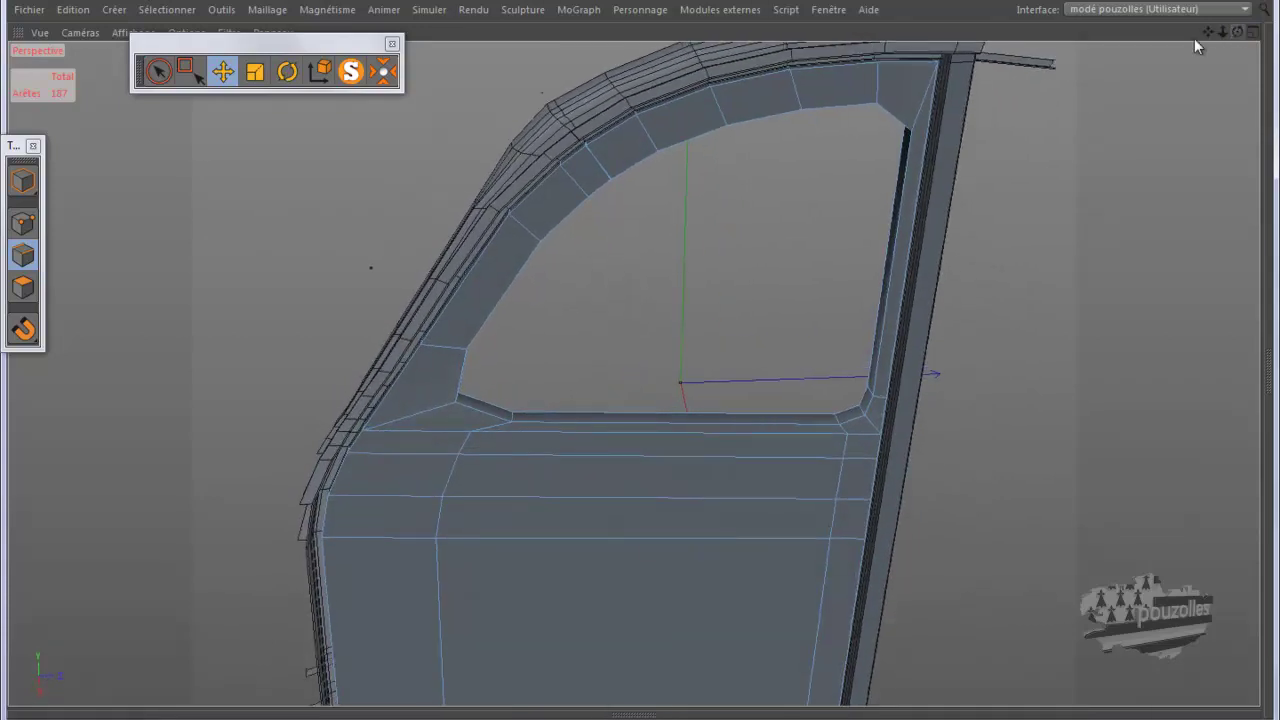
{"action": "key", "text": "ctrl+a"}
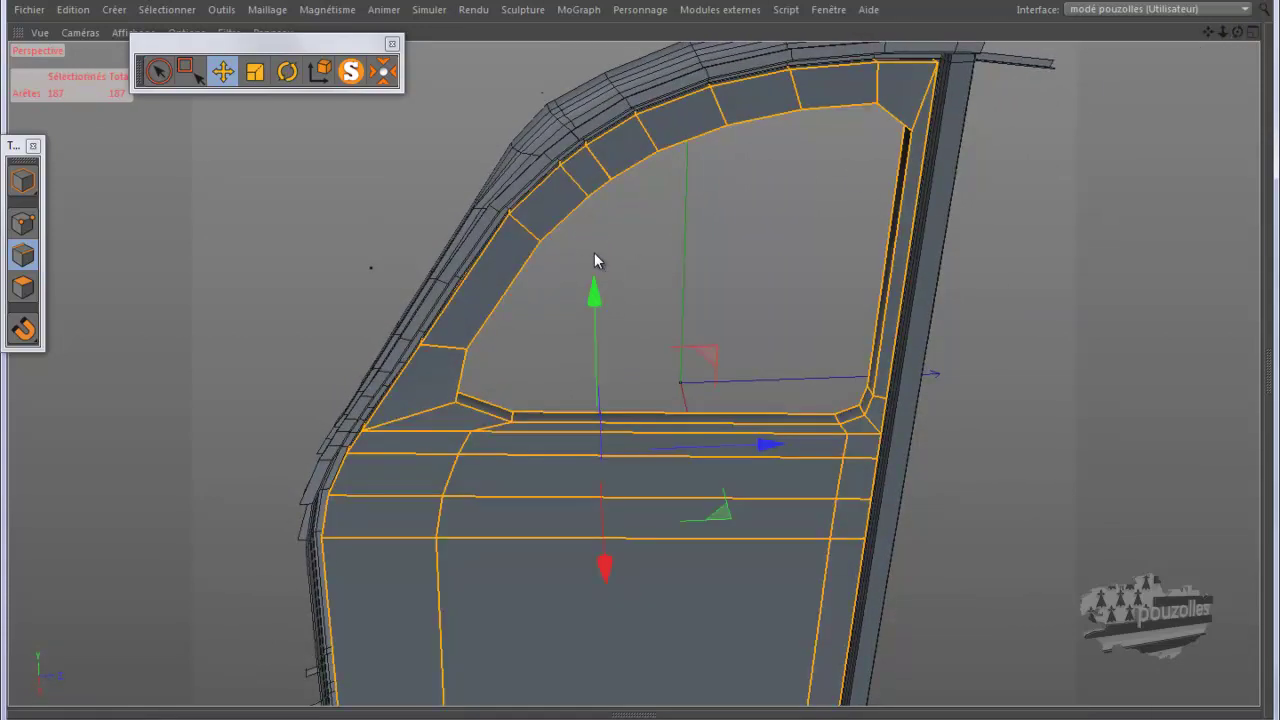
{"action": "left_click", "coordinate": [125, 255]}
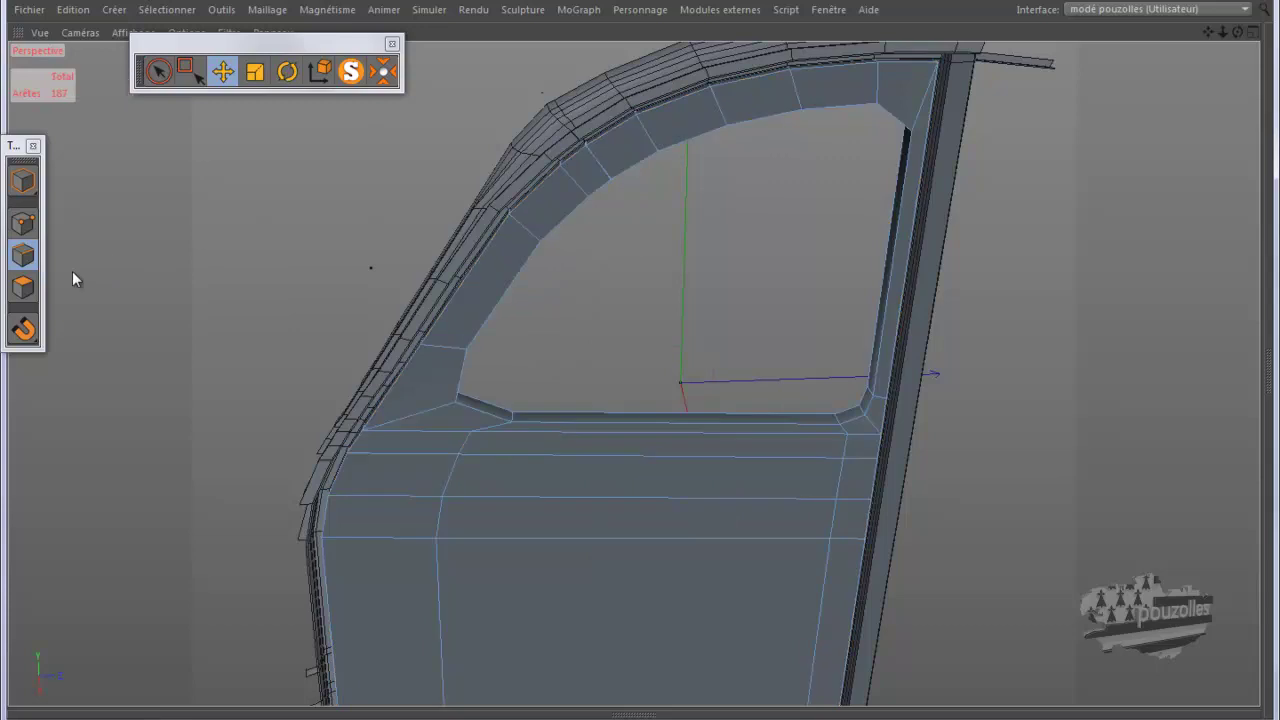
{"action": "left_click", "coordinate": [23, 287]}
{"action": "key", "text": "ctrl+a"}
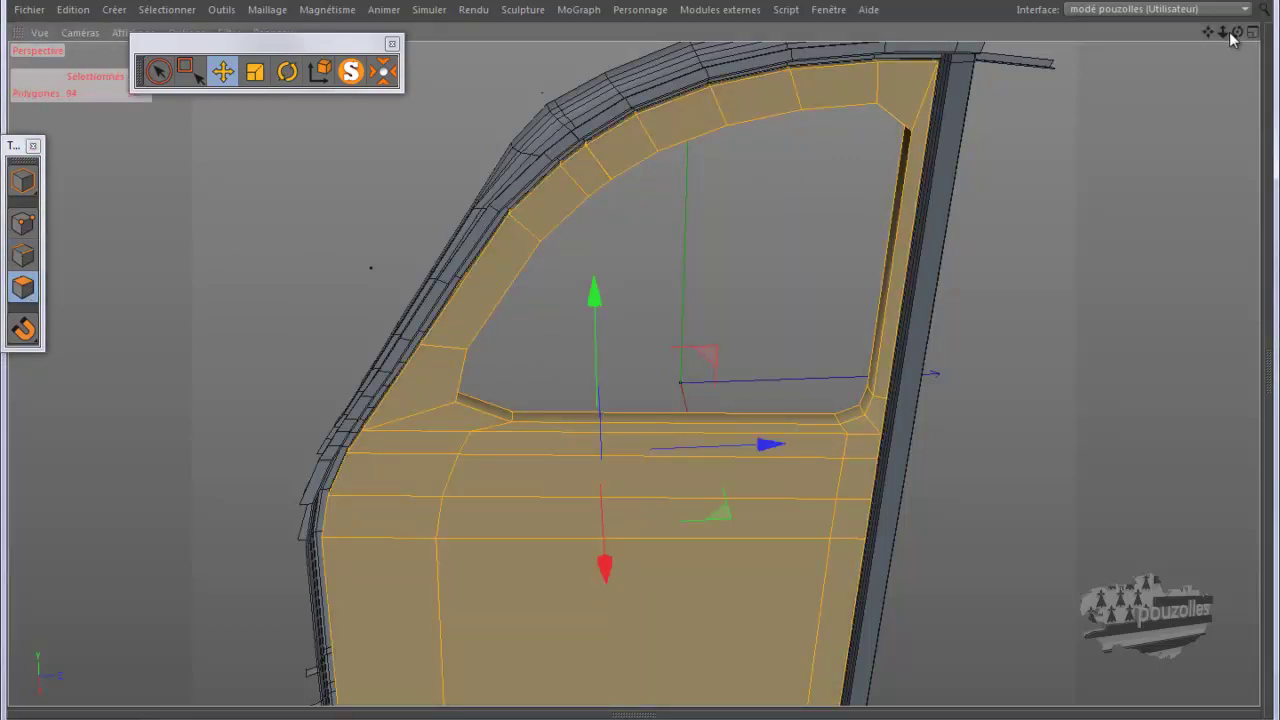
{"action": "mouse_move", "coordinate": [641, 360]}
{"action": "left_mouse_down", "text": "alt"}
{"action": "mouse_move", "coordinate": [640, 348]}
{"action": "mouse_move", "coordinate": [627, 379]}
{"action": "mouse_move", "coordinate": [640, 361]}
{"action": "mouse_move", "coordinate": [658, 387]}
{"action": "mouse_move", "coordinate": [634, 375]}
{"action": "mouse_move", "coordinate": [638, 345]}
{"action": "mouse_move", "coordinate": [676, 378]}
{"action": "mouse_move", "coordinate": [651, 366]}
{"action": "mouse_move", "coordinate": [547, 372]}
{"action": "mouse_move", "coordinate": [628, 370]}
{"action": "left_mouse_up", "text": "alt"}
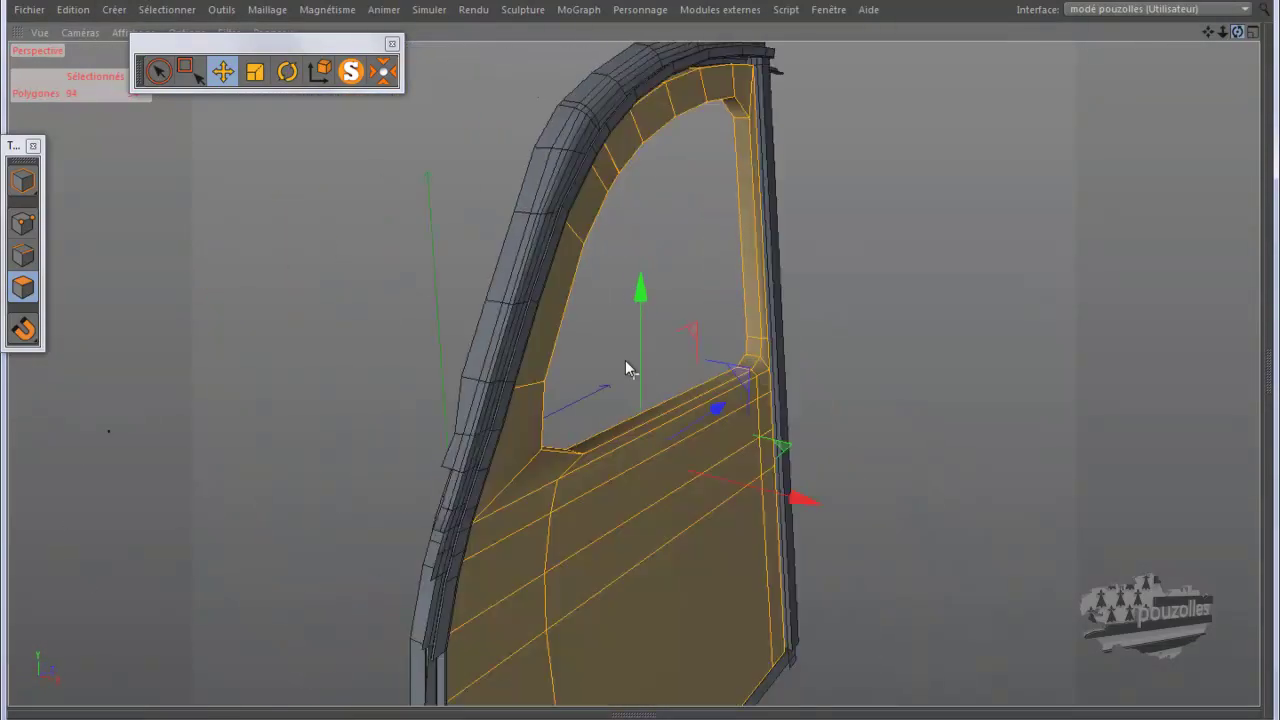
{"action": "key", "text": "ctrl+shift+z"}
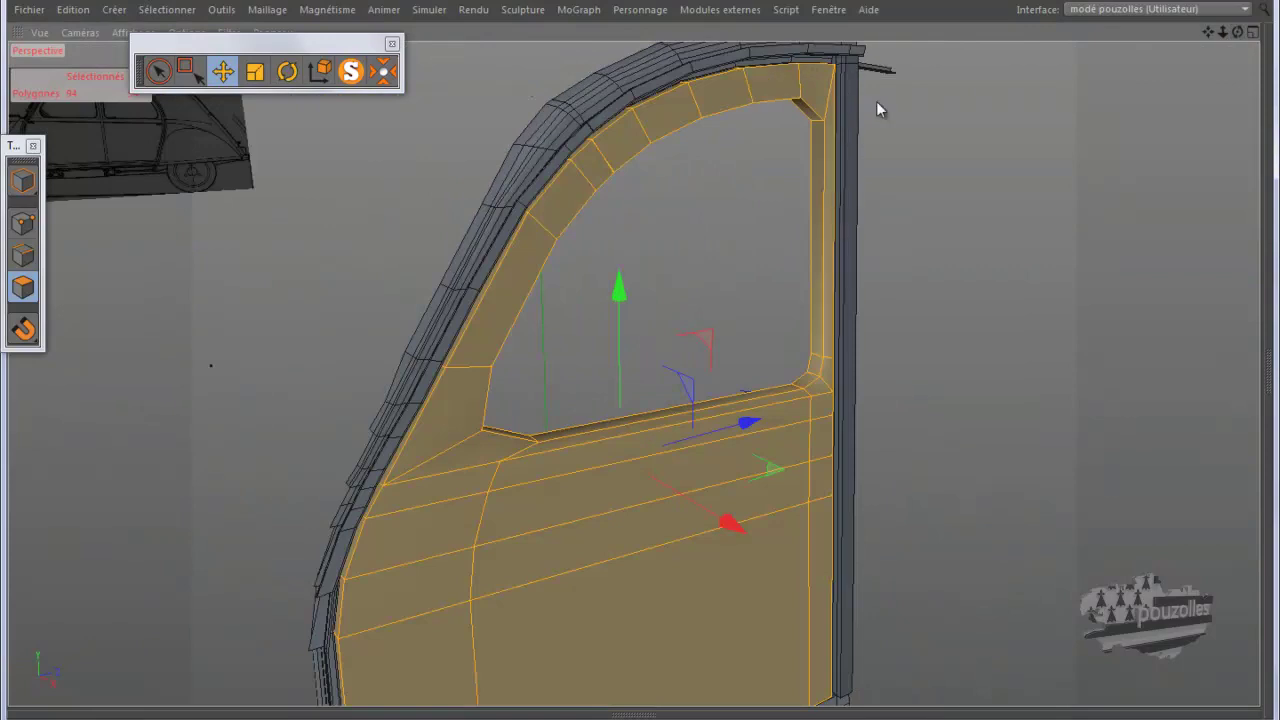
{"action": "mouse_move", "coordinate": [614, 371]}
{"action": "left_mouse_down", "text": "alt"}
{"action": "mouse_move", "coordinate": [640, 371]}
{"action": "mouse_move", "coordinate": [641, 357]}
{"action": "left_mouse_up", "text": "alt"}
{"action": "mouse_move", "coordinate": [967, 175]}
{"action": "left_mouse_down", "text": "alt"}
{"action": "mouse_move", "coordinate": [771, 177]}
{"action": "mouse_move", "coordinate": [474, 228]}
{"action": "mouse_move", "coordinate": [371, 230]}
{"action": "left_mouse_up", "text": "alt"}
{"action": "left_click", "coordinate": [371, 230]}
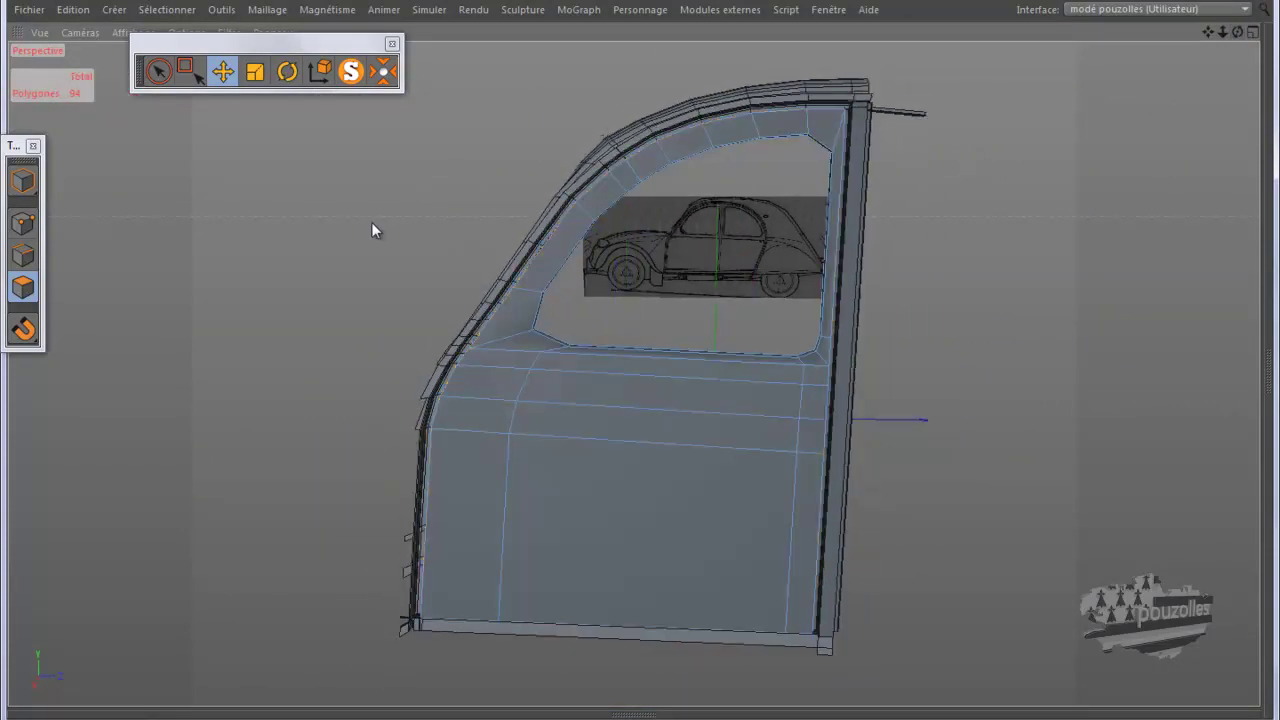